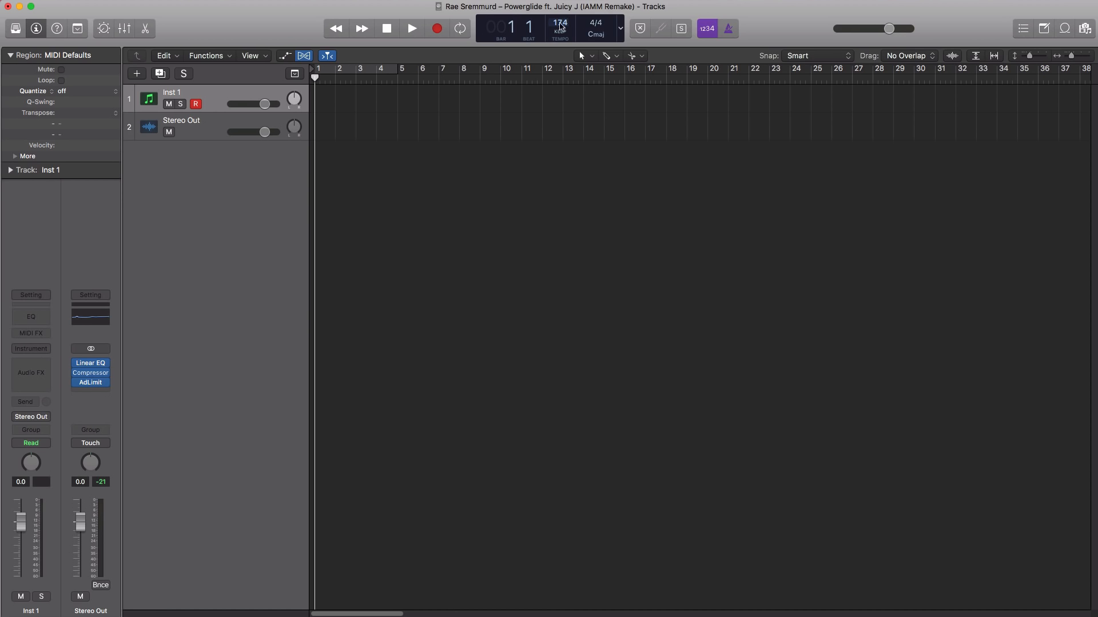
Set the cycle range to bars 1–2 and load the orchestral Studio Strings patch onto the instrument track
click(320, 69)
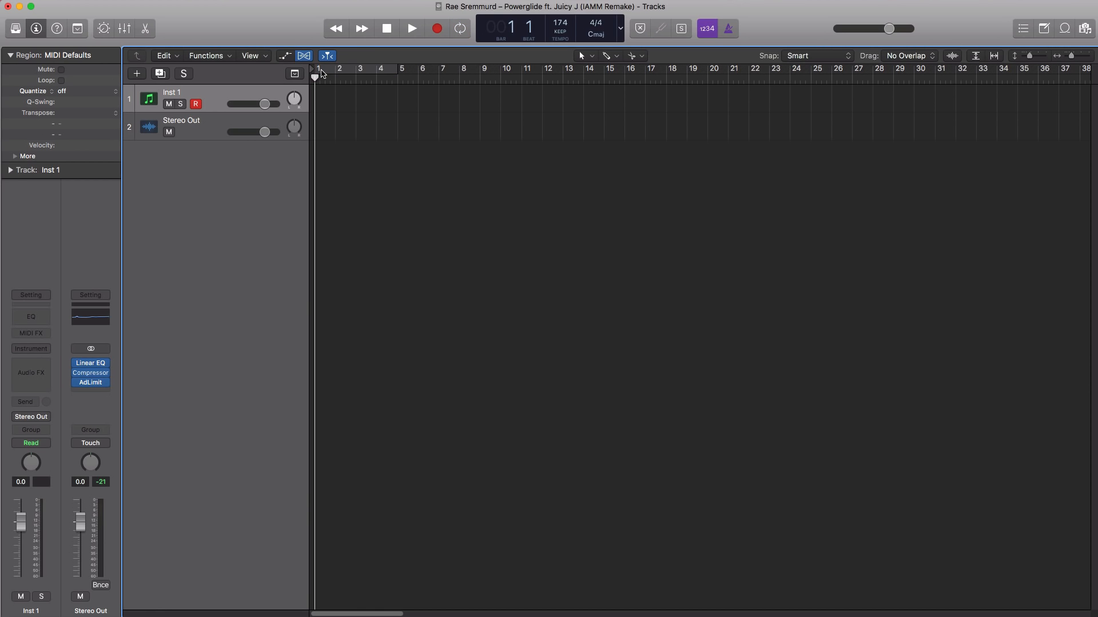
drag(322, 73, 355, 73)
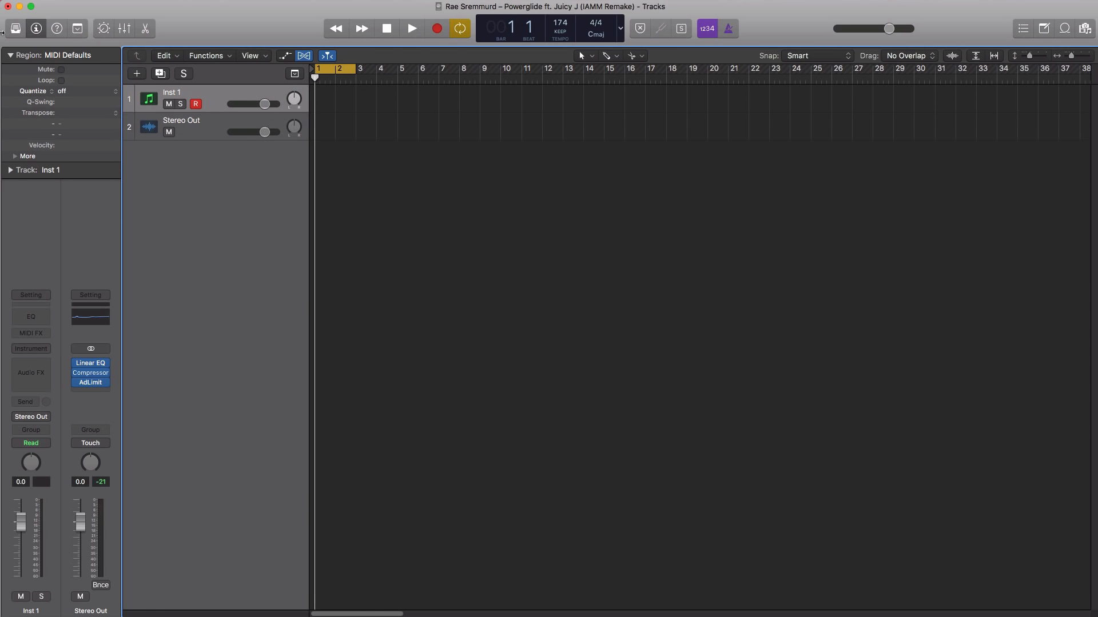
click(14, 28)
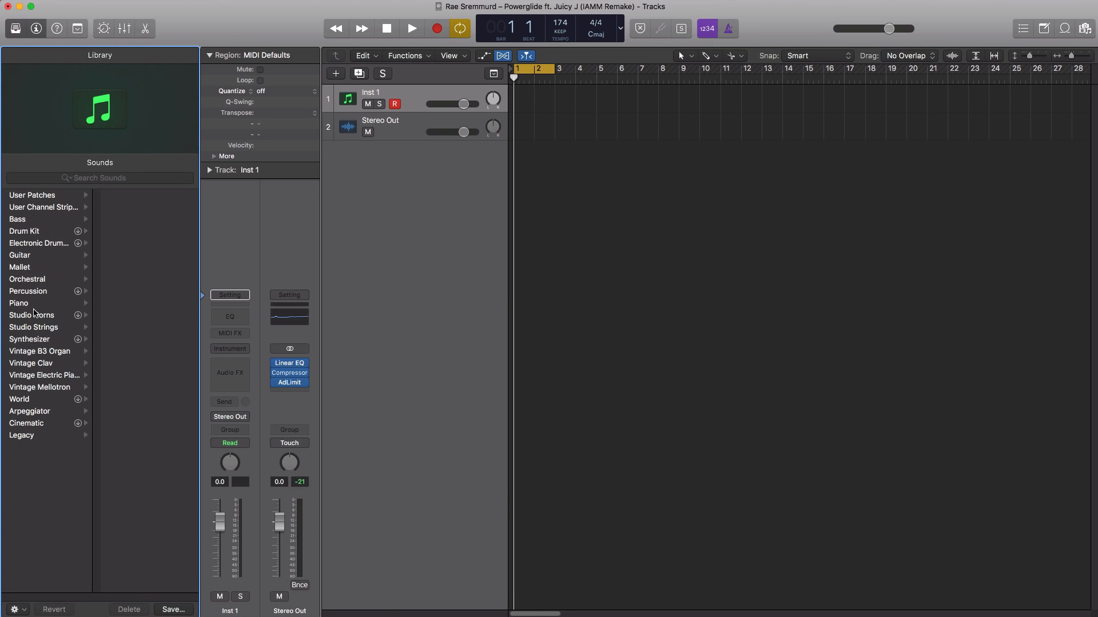
click(44, 331)
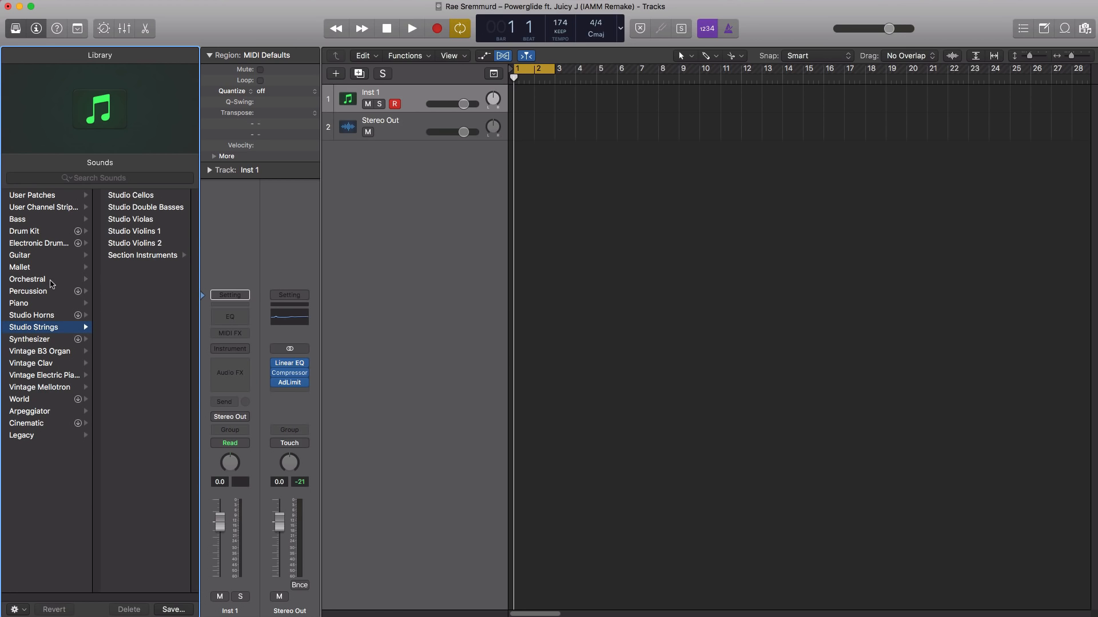
click(51, 280)
click(122, 268)
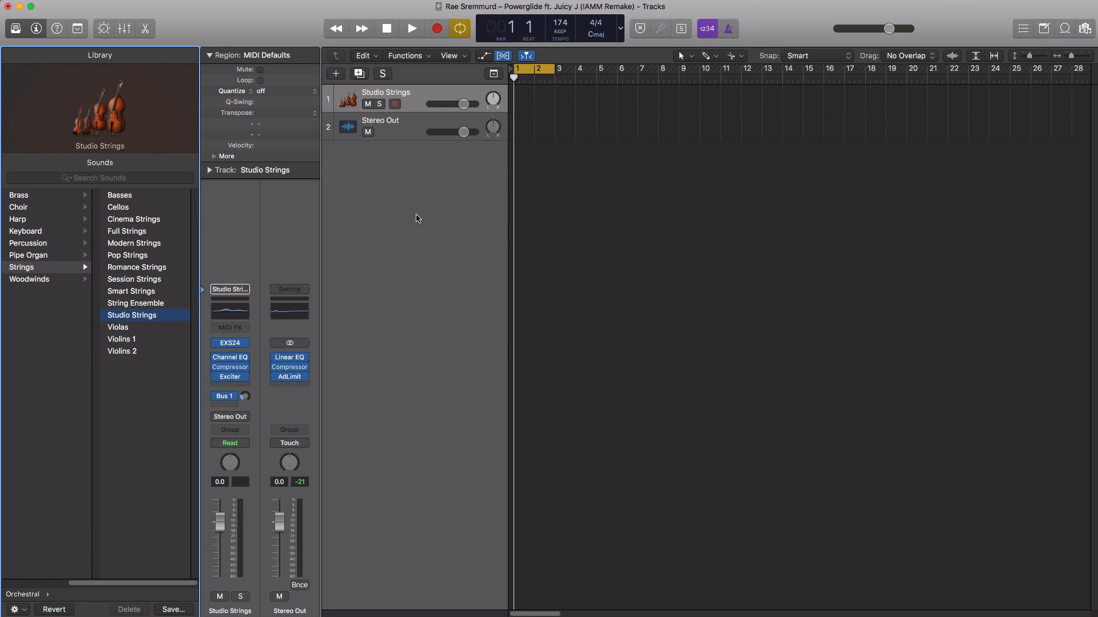
Create a MIDI region over bars 1–2 on the strings track and enter consecutive eighth notes B1, B1, F#2, B2 and D3 from its start
drag(527, 105, 544, 110)
double_click(542, 110)
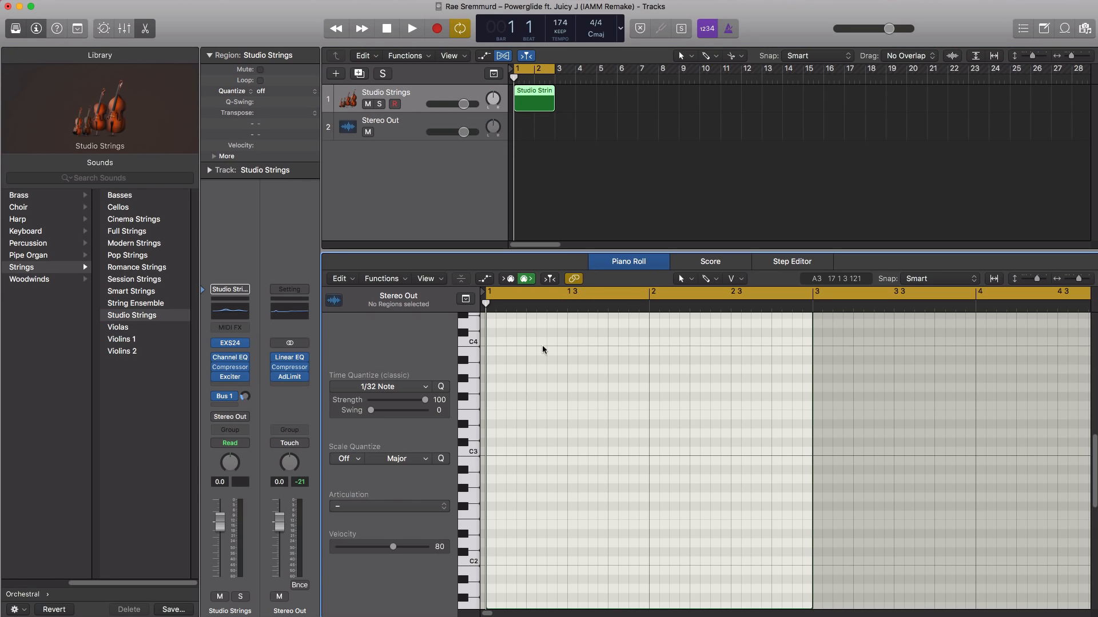
scroll(534, 466, up, 4)
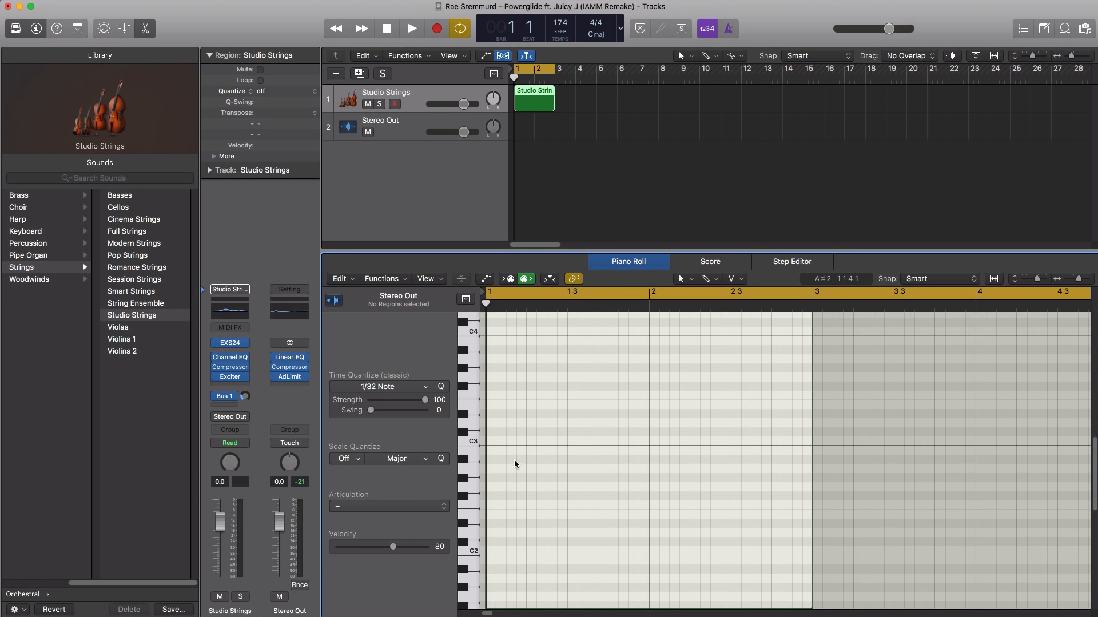
scroll(514, 461, down, 10)
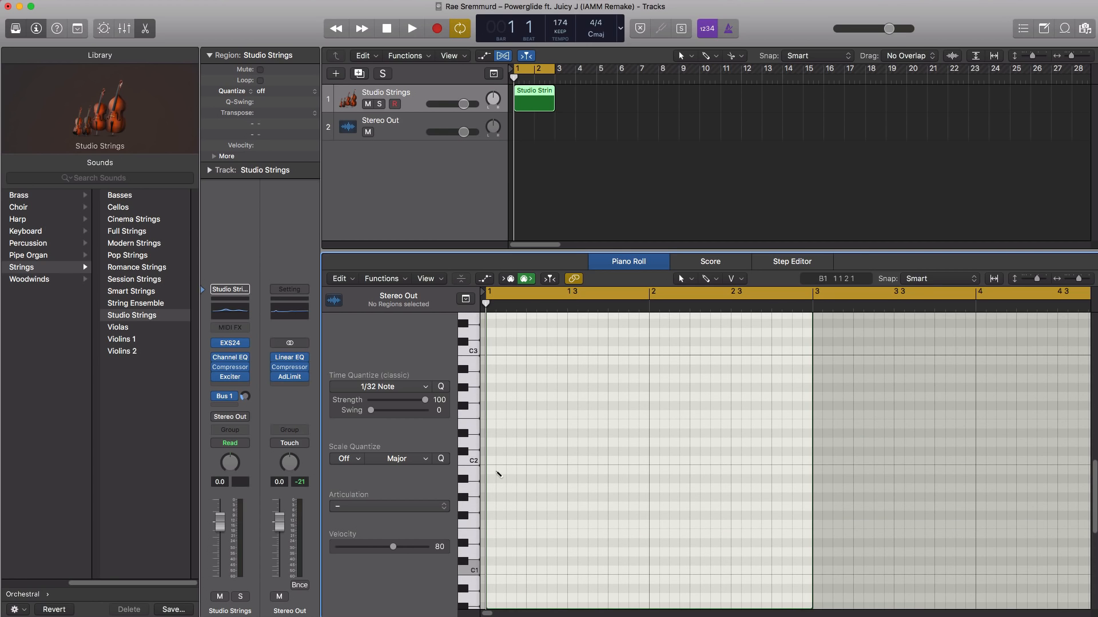
super+click(495, 471)
key(space)
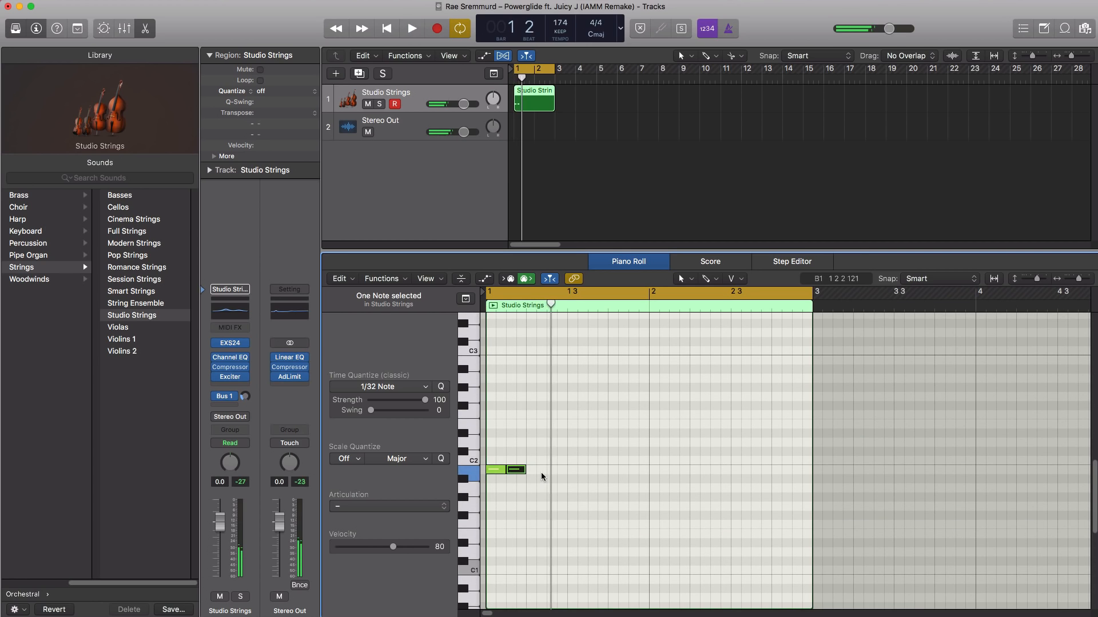
super+click(536, 406)
key(space)
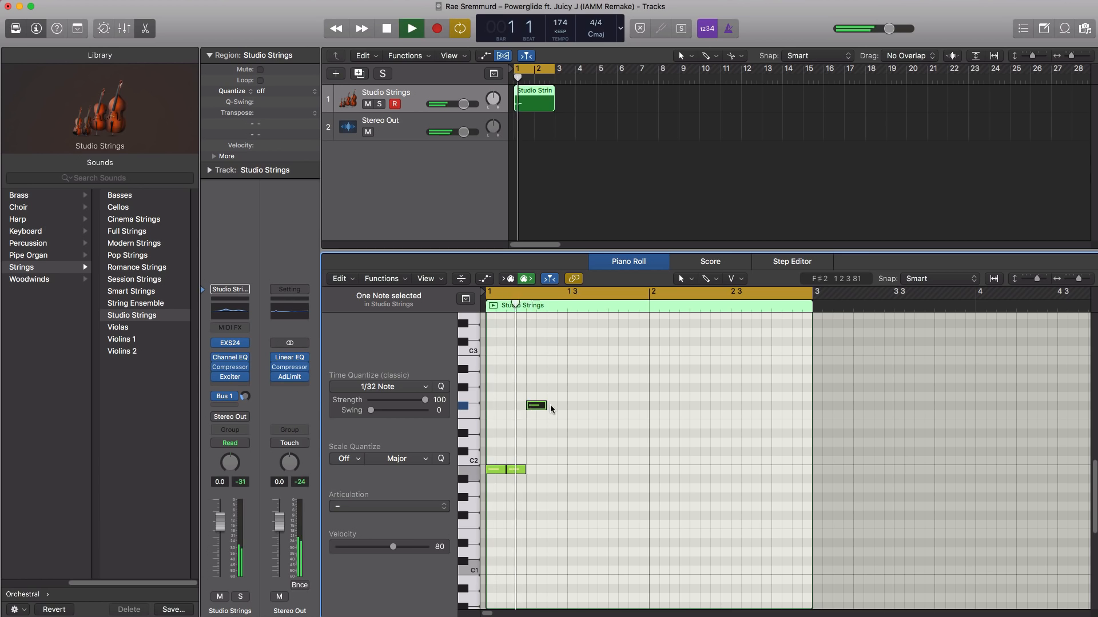
key(space)
super+click(550, 359)
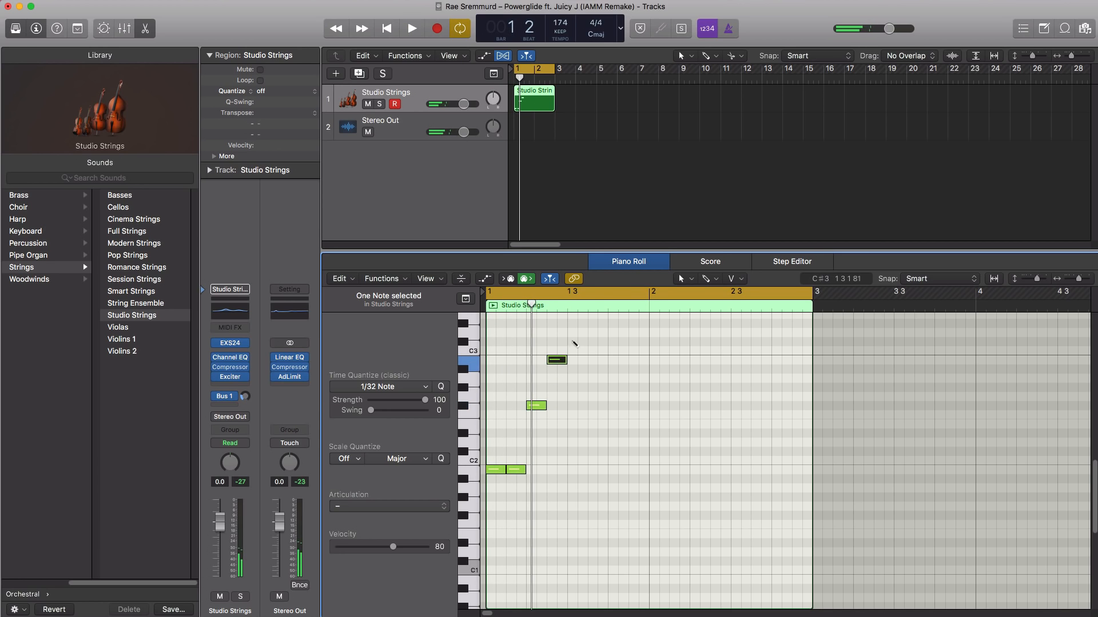
key(space)
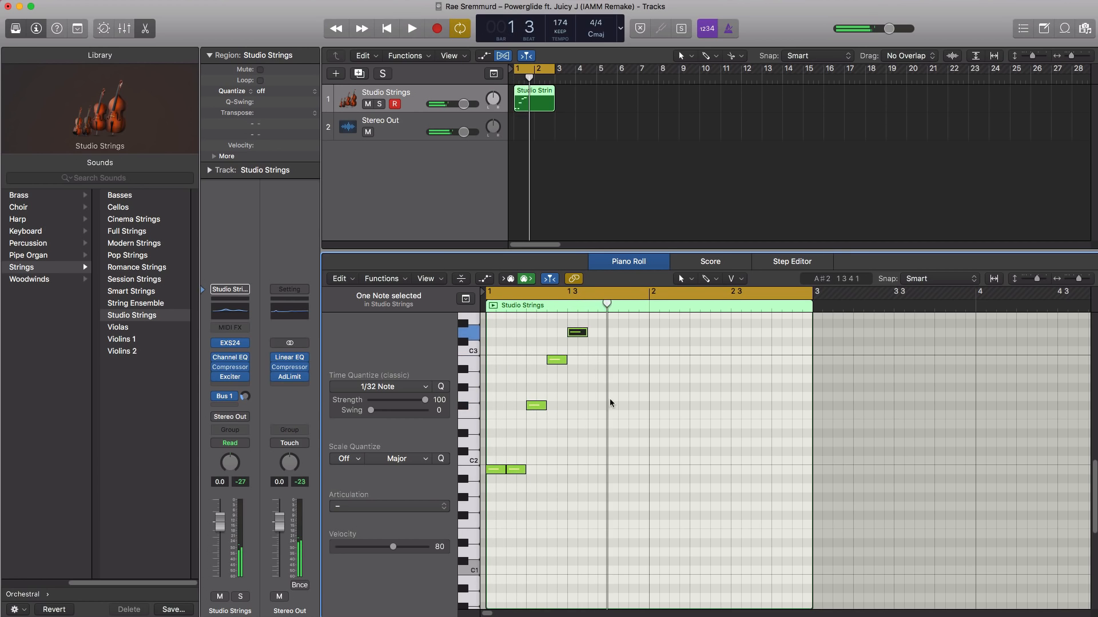
key(space)
Copy the last four notes (B1, F#2, B2, D3) three times back to back through bar 2, deleting the surplus D3 at bar 3
drag(600, 482, 508, 325)
drag(519, 470, 681, 472)
key(space)
key(space)
key(space)
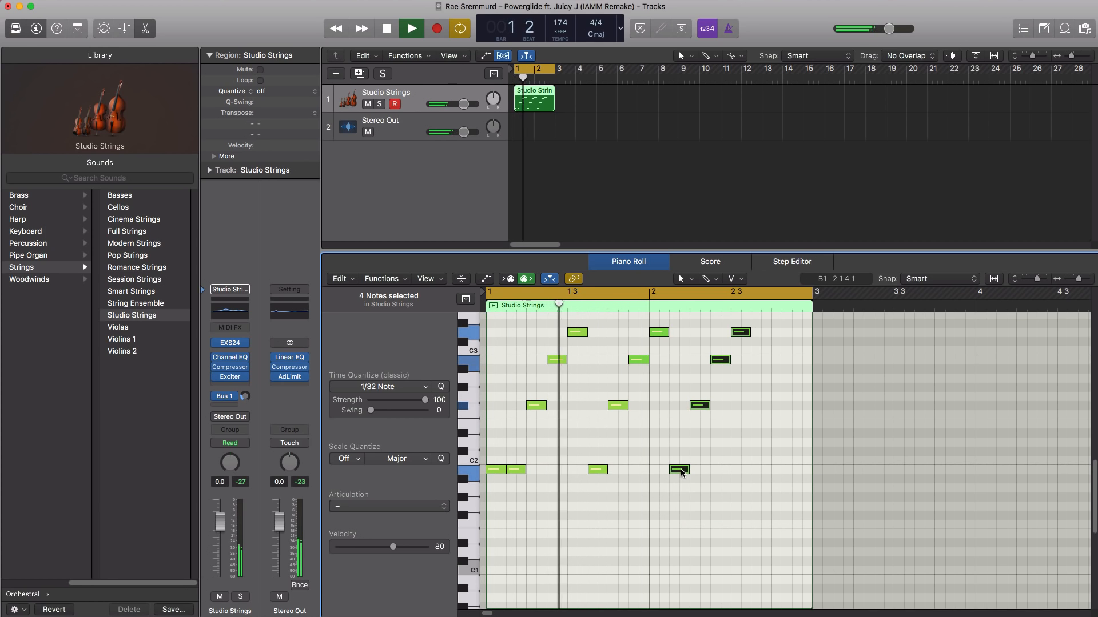
key(space)
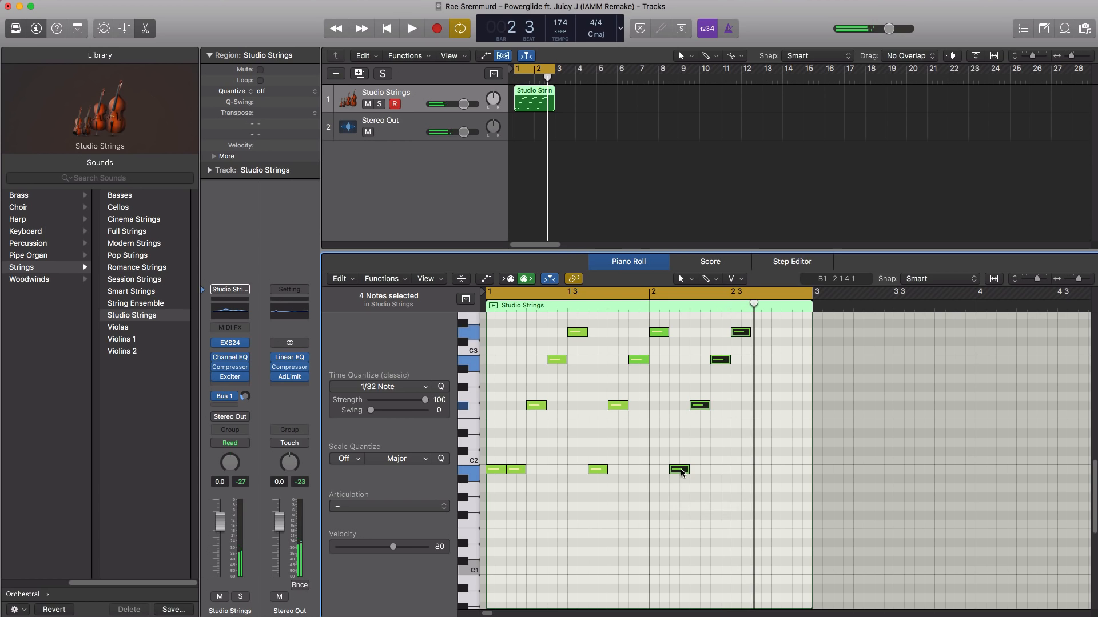
drag(681, 470, 762, 471)
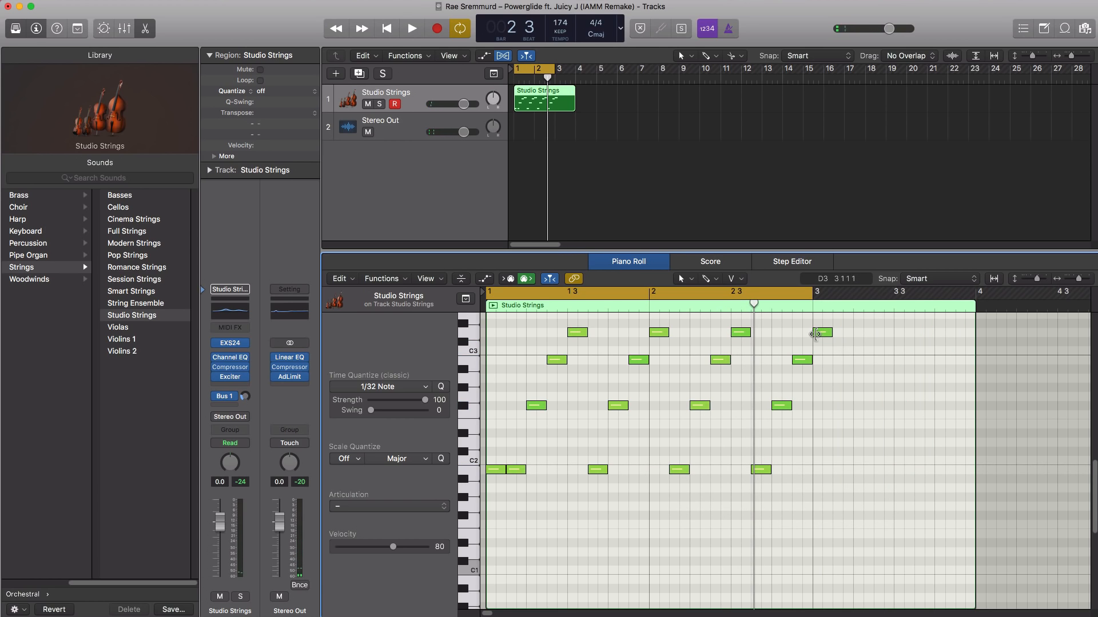
click(817, 334)
key(Delete)
Trim the strings region back to two bars, play it, and repeat it with three copies through bar 8
drag(572, 110, 555, 112)
key(space)
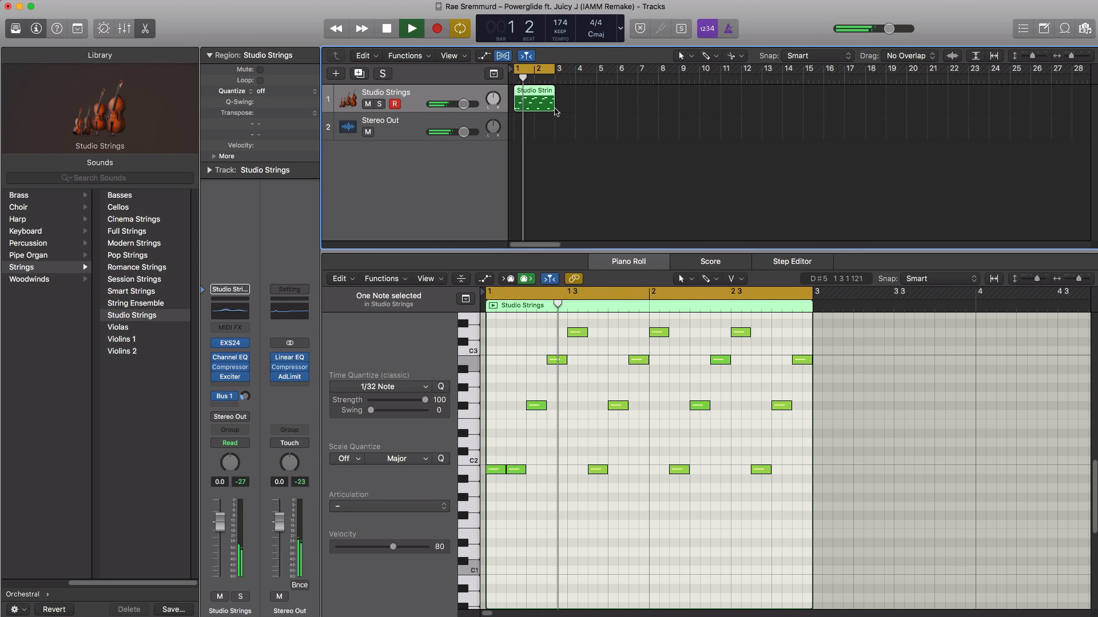
key(space)
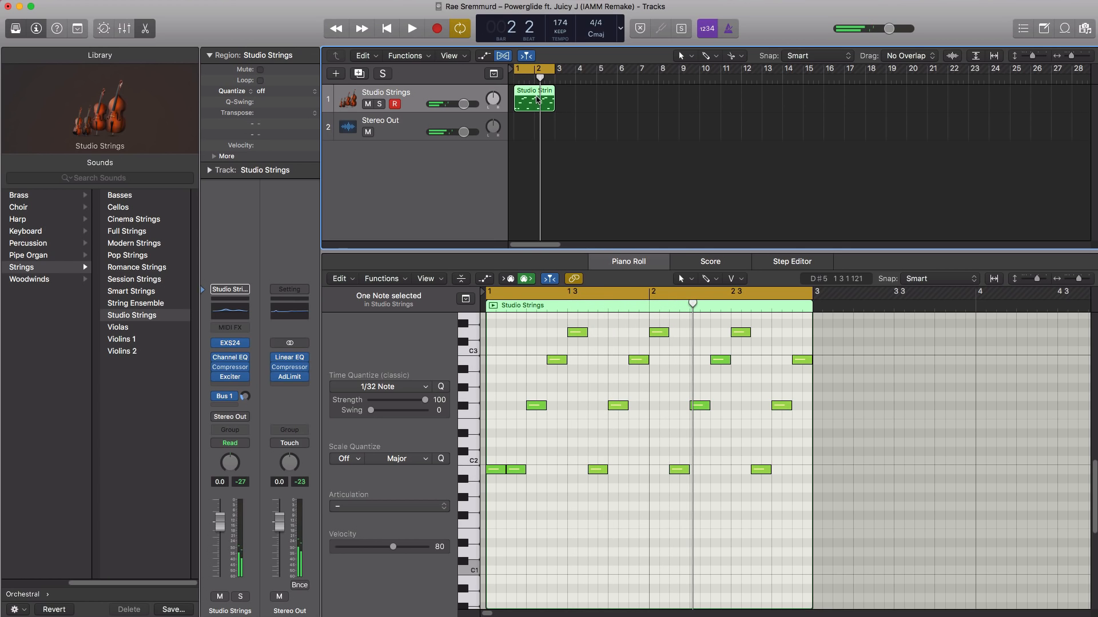
key(super+r)
key(Return)
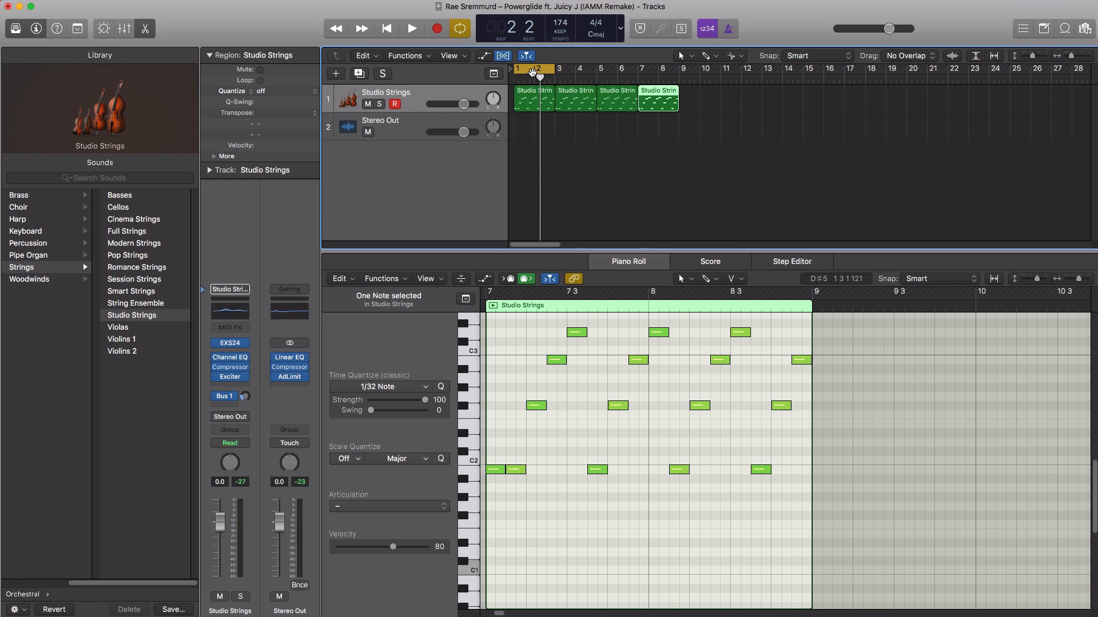
Move the cycle range to bars 9–10, create an empty strings region there and open it in the Piano Roll
drag(532, 72, 720, 107)
super+click(689, 107)
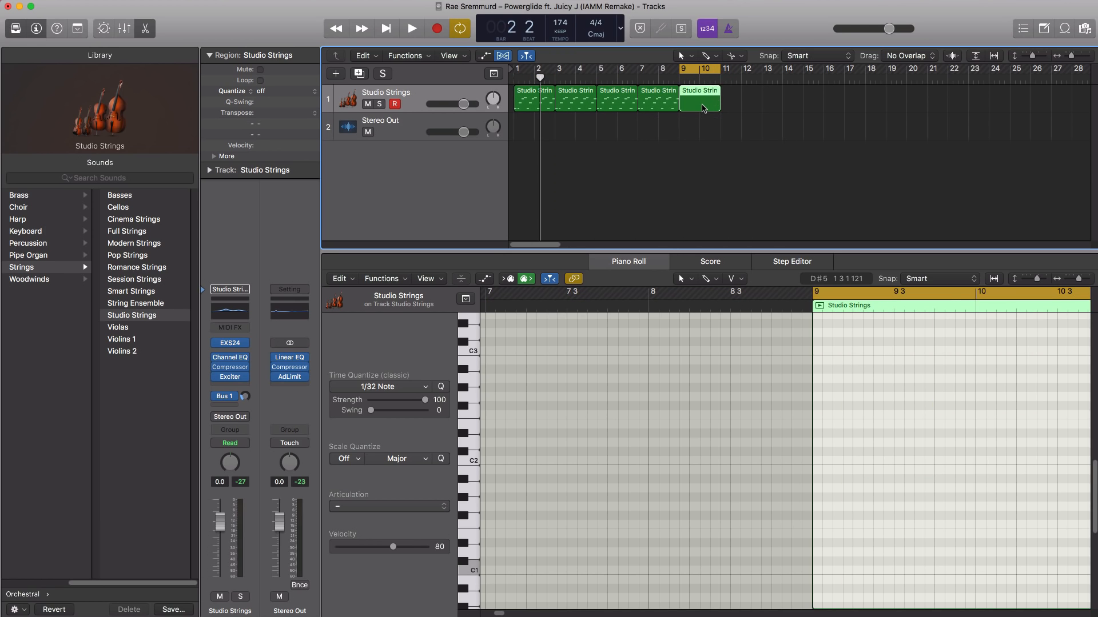
key(p)
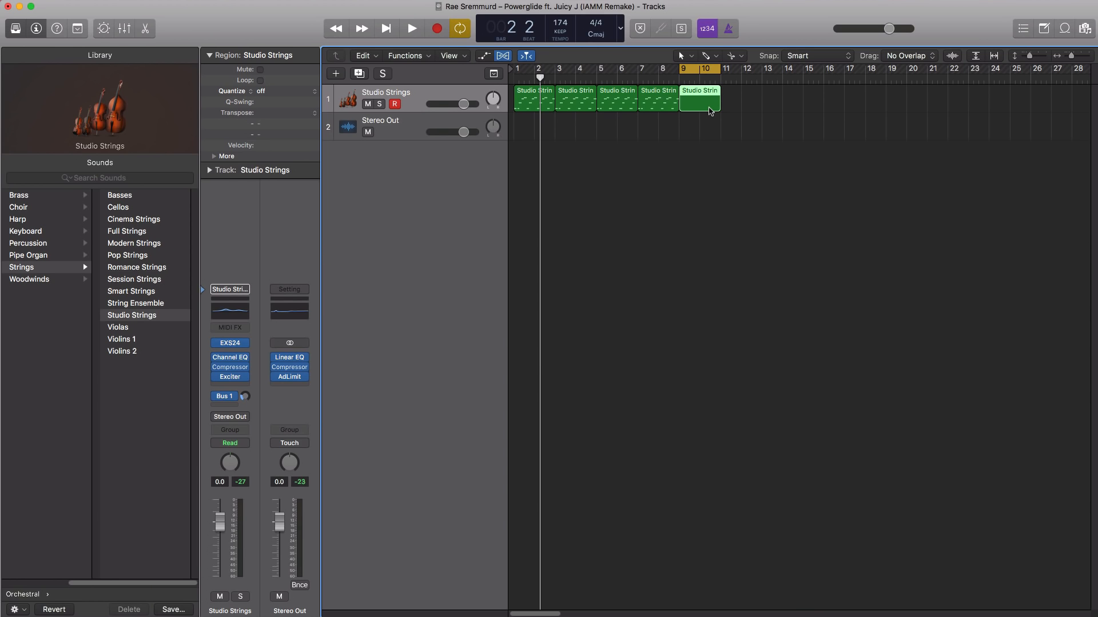
double_click(711, 111)
Enter consecutive eighth notes G1, B2, D3 and F#3 starting on the second eighth of bar 9, checking them by playback
scroll(581, 467, down, 3)
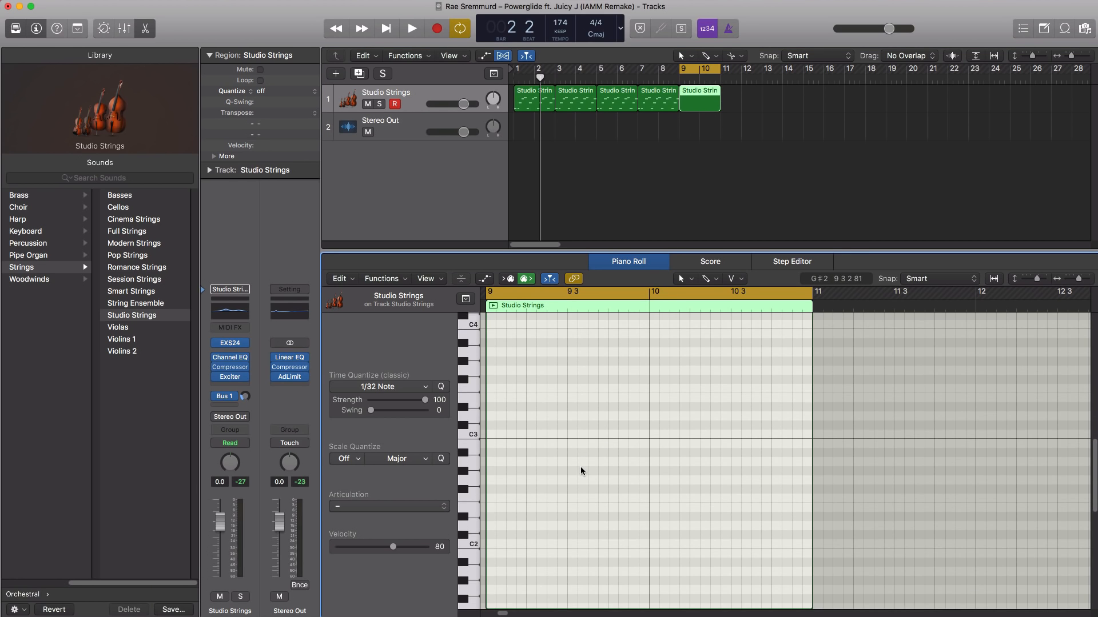
scroll(567, 481, down, 1)
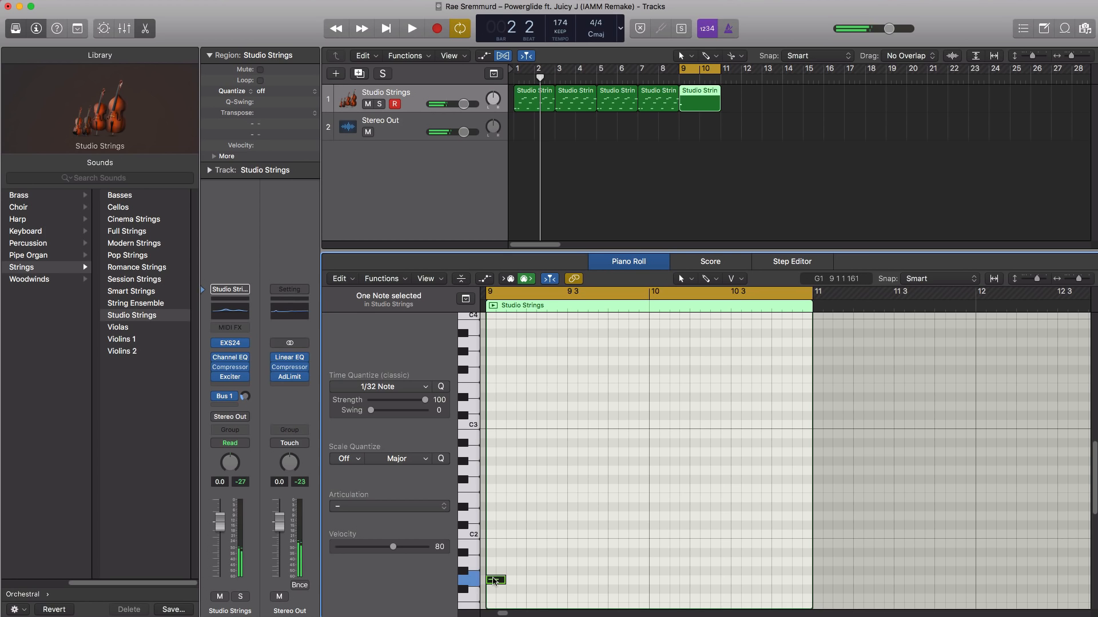
drag(493, 578, 513, 575)
key(space)
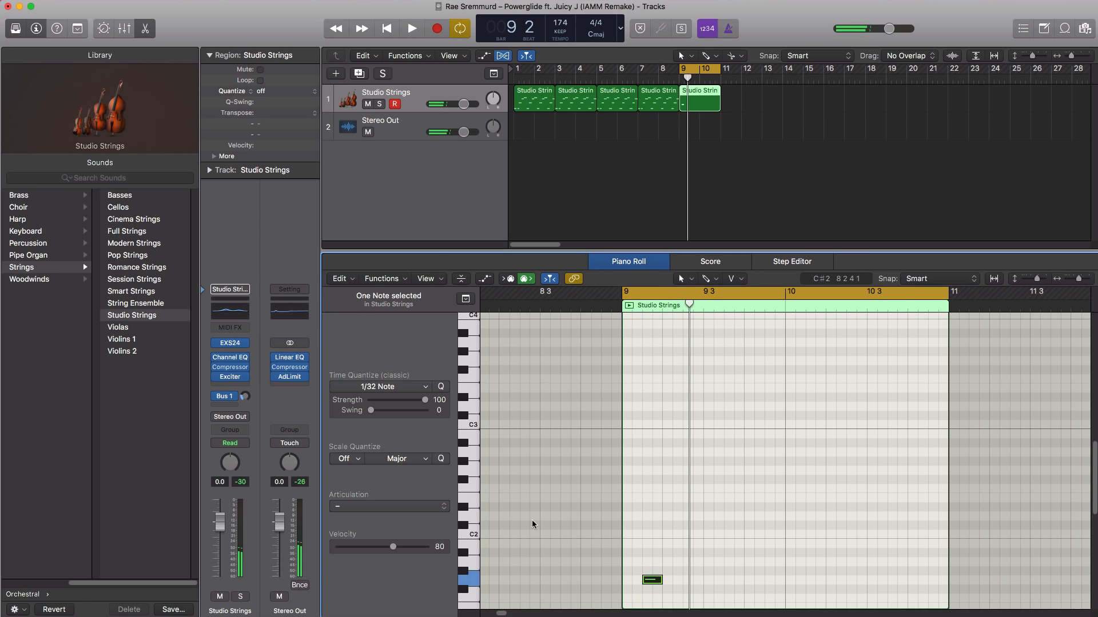
key(space)
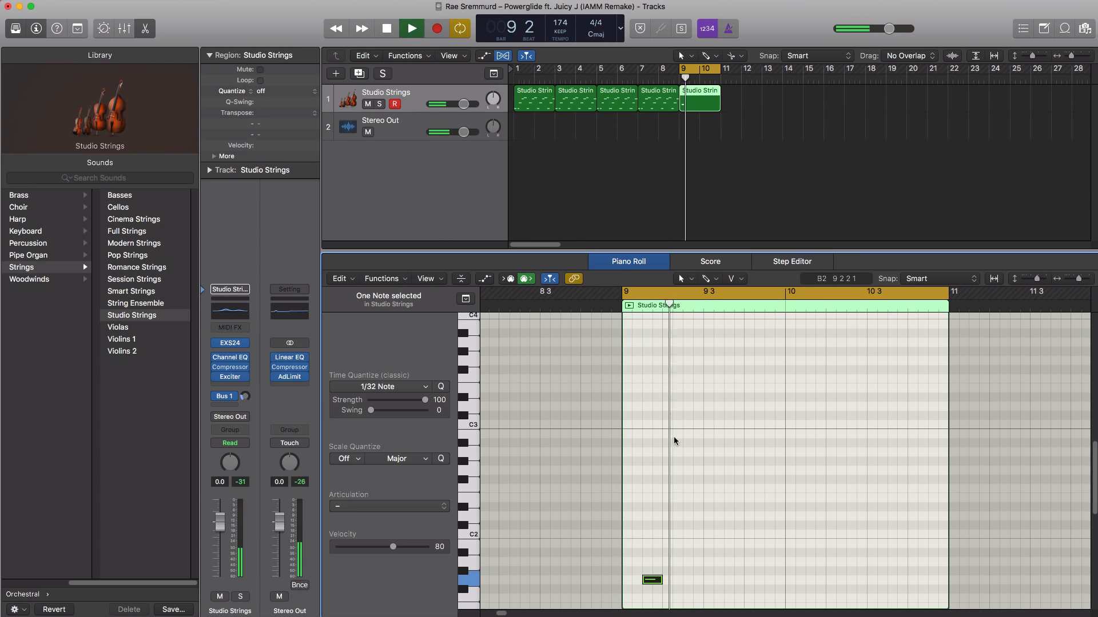
click(669, 407)
key(space)
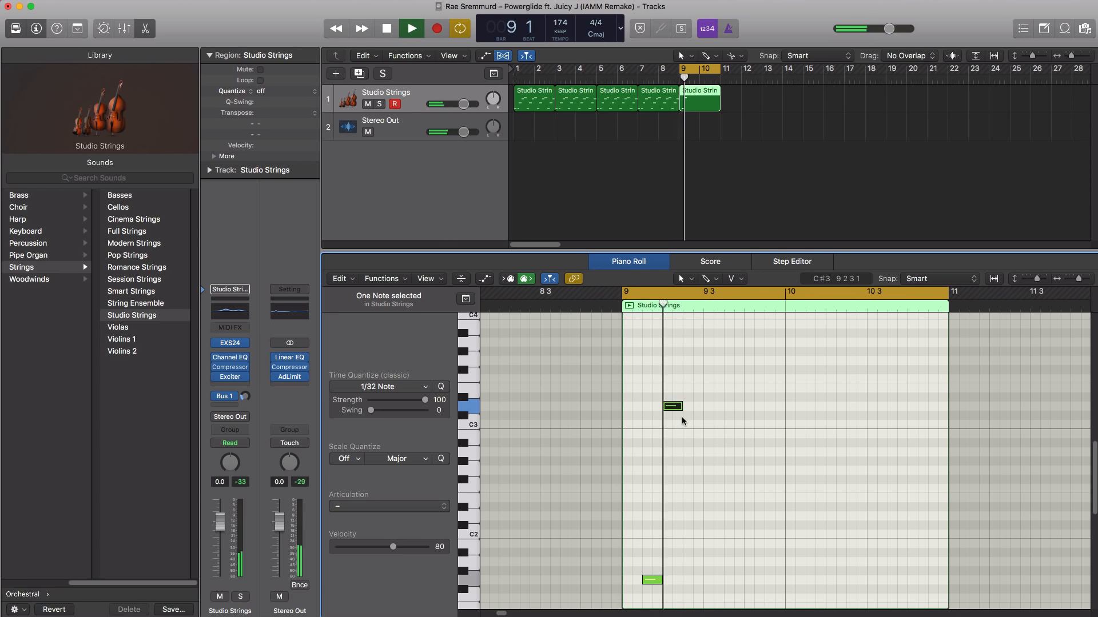
drag(677, 409, 673, 438)
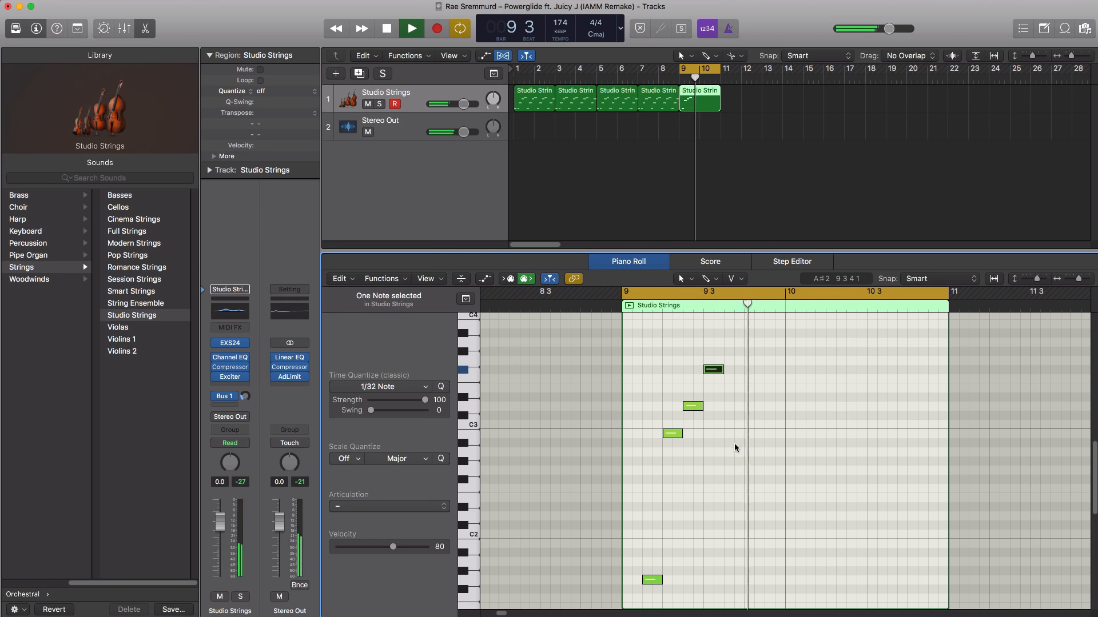
key(space)
Copy the G1, B2, D3, F#3 pattern three times back to back through bar 10 and delete the surplus F#3 at bar 11
drag(746, 558, 661, 359)
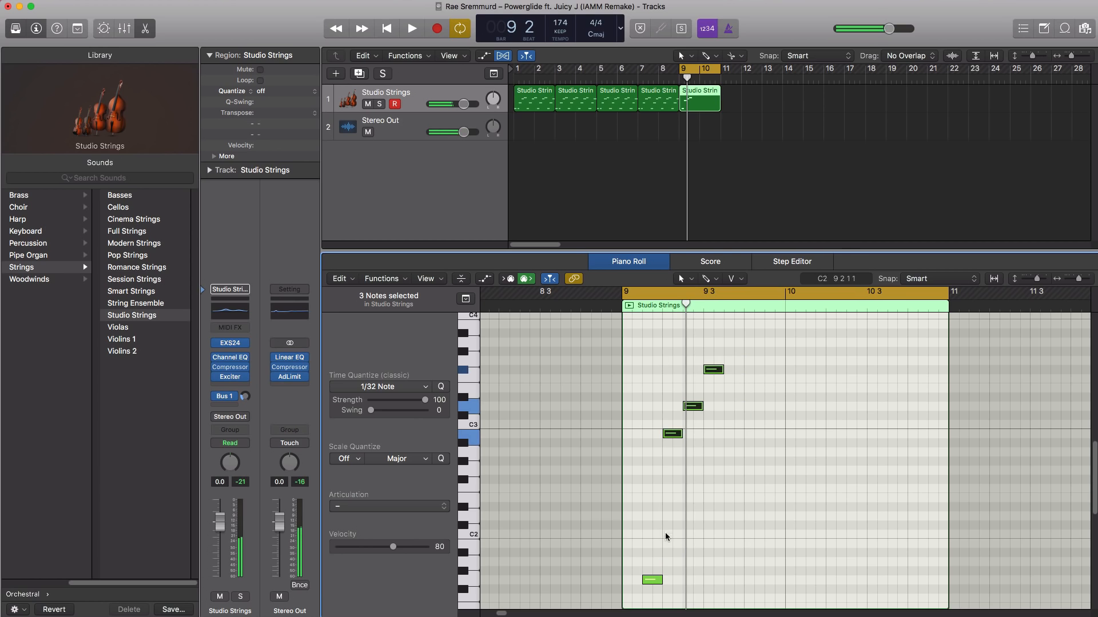
drag(655, 581, 818, 581)
key(space)
key(space)
key(space)
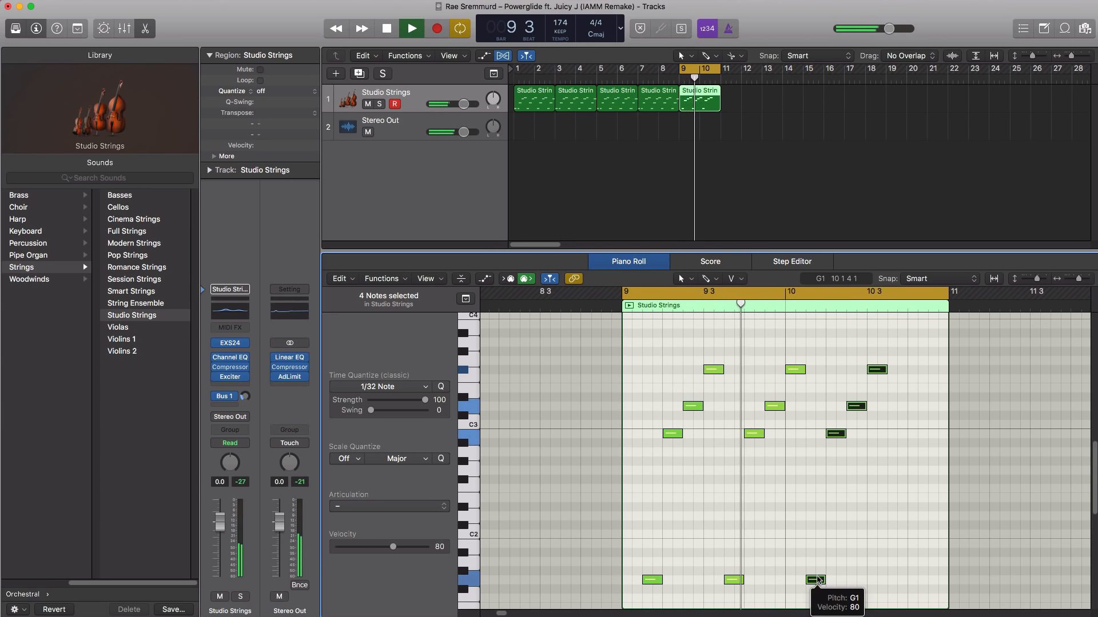
key(space)
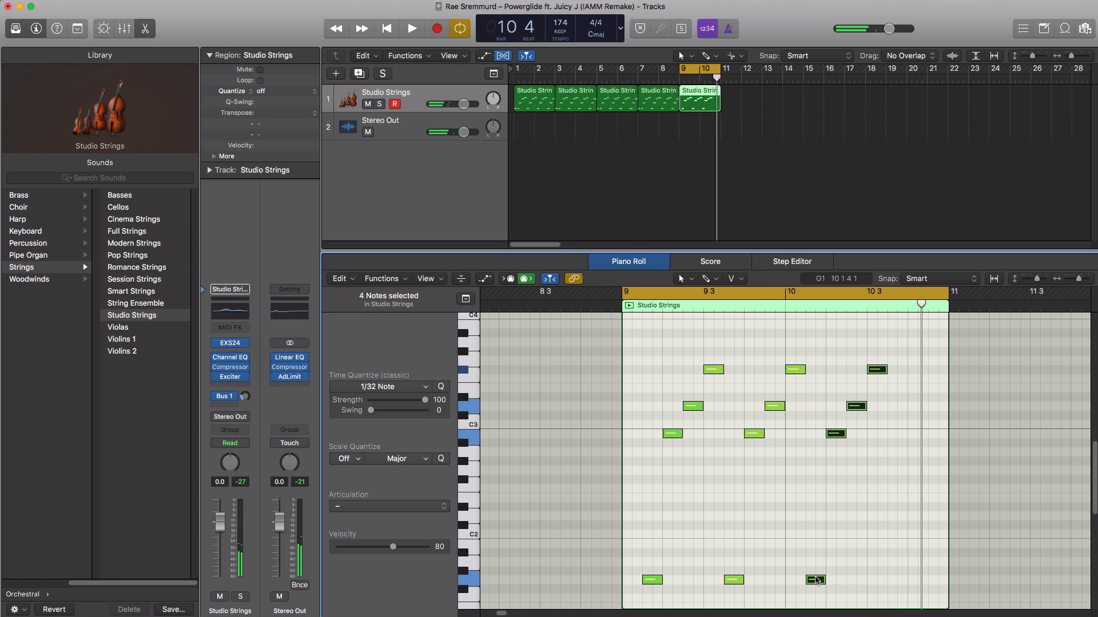
drag(818, 581, 899, 582)
click(989, 389)
click(954, 368)
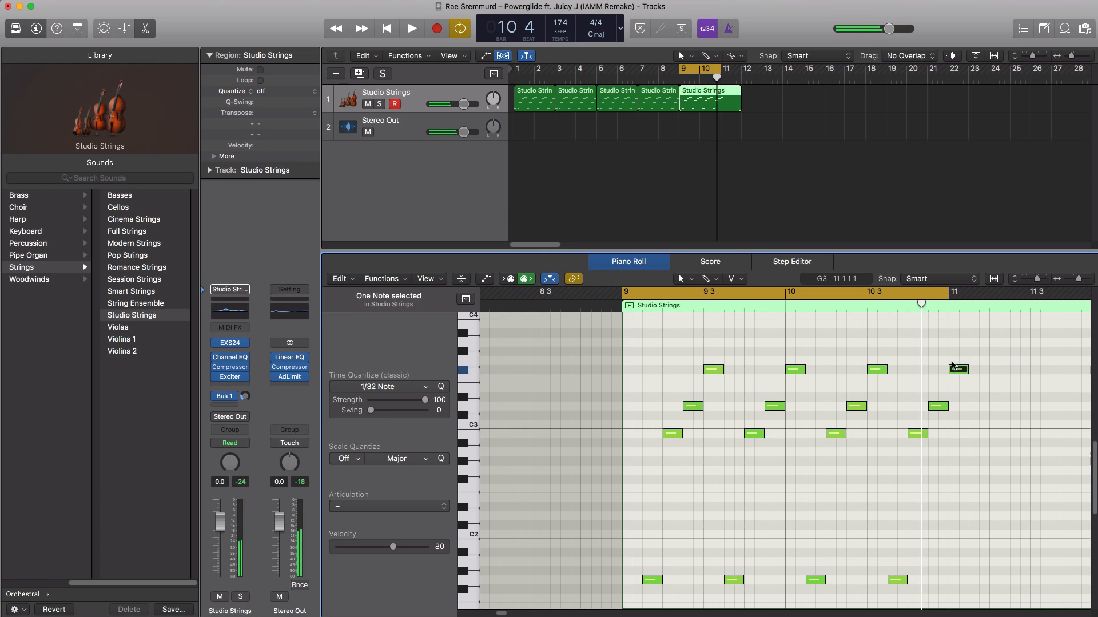
Trim the bar 9 region back to two bars, play it, and repeat it with three copies through bar 16
drag(735, 106, 722, 109)
key(space)
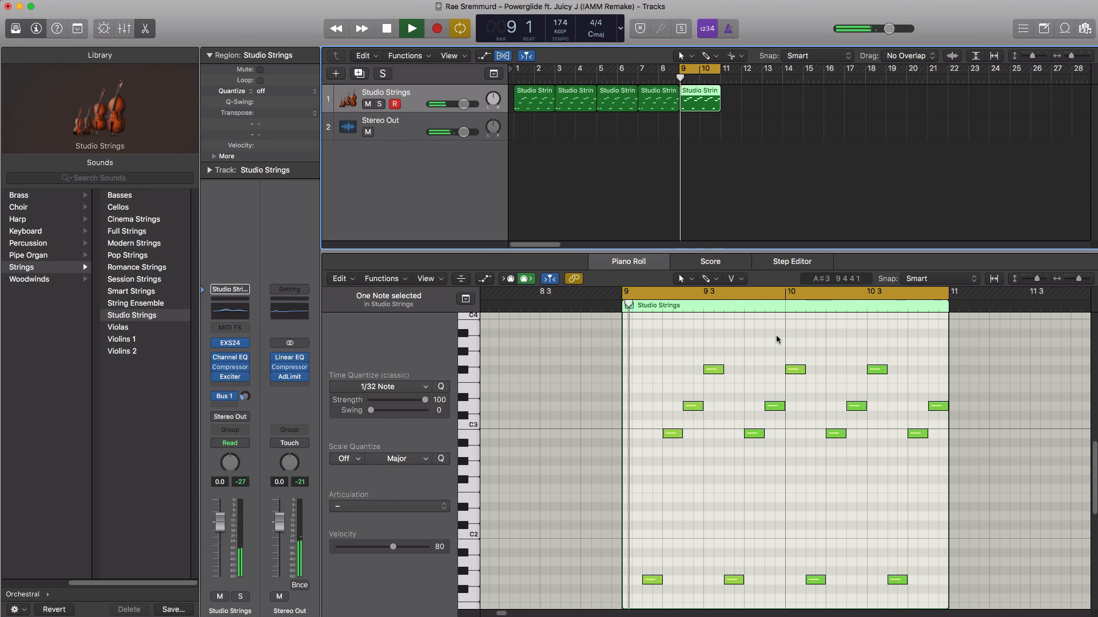
key(space)
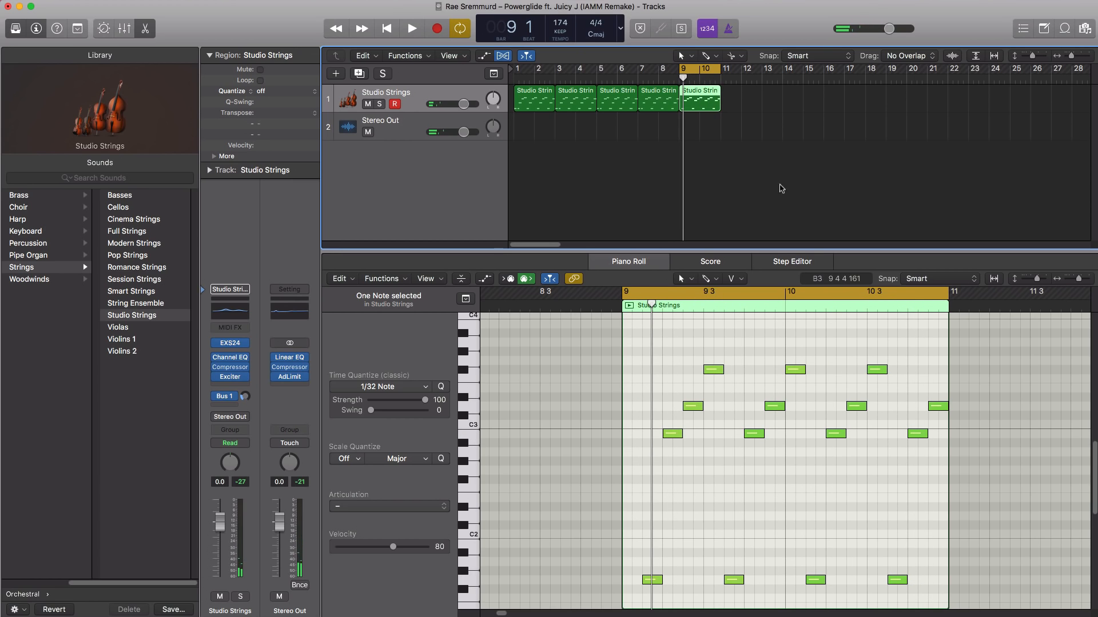
key(super+r)
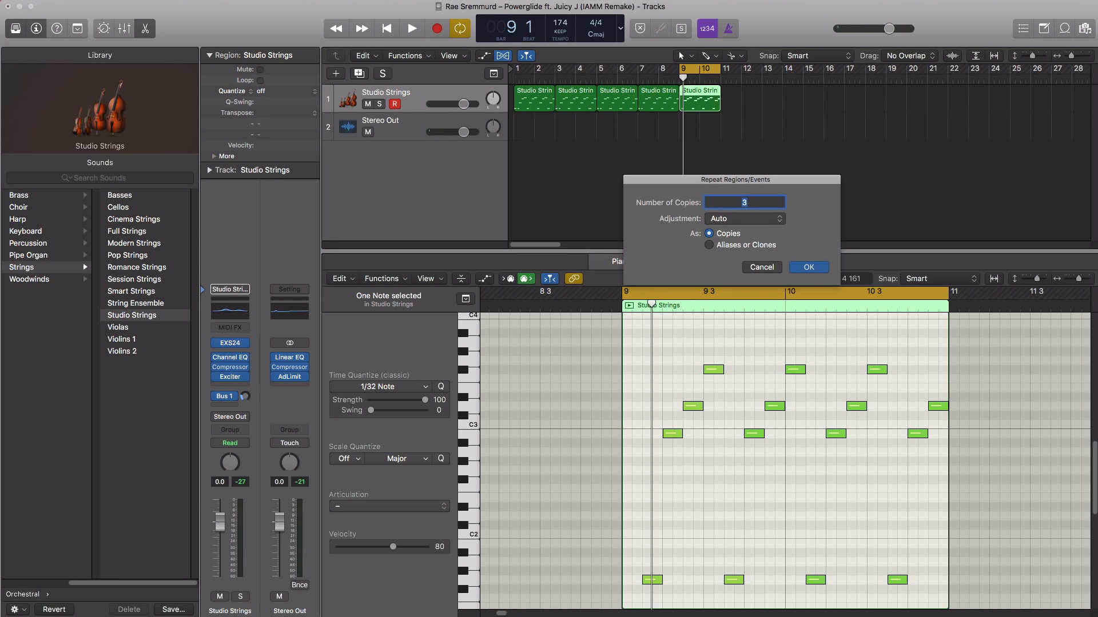
key(Return)
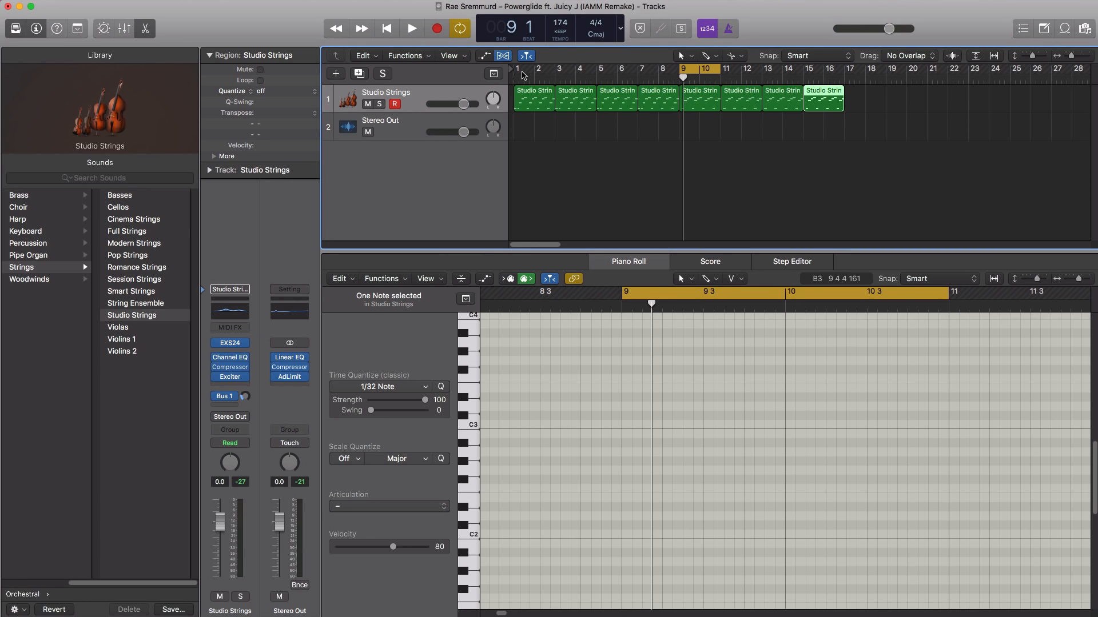
Set the cycle range to bars 1–16 and play back the whole strings part
drag(519, 76, 836, 71)
key(space)
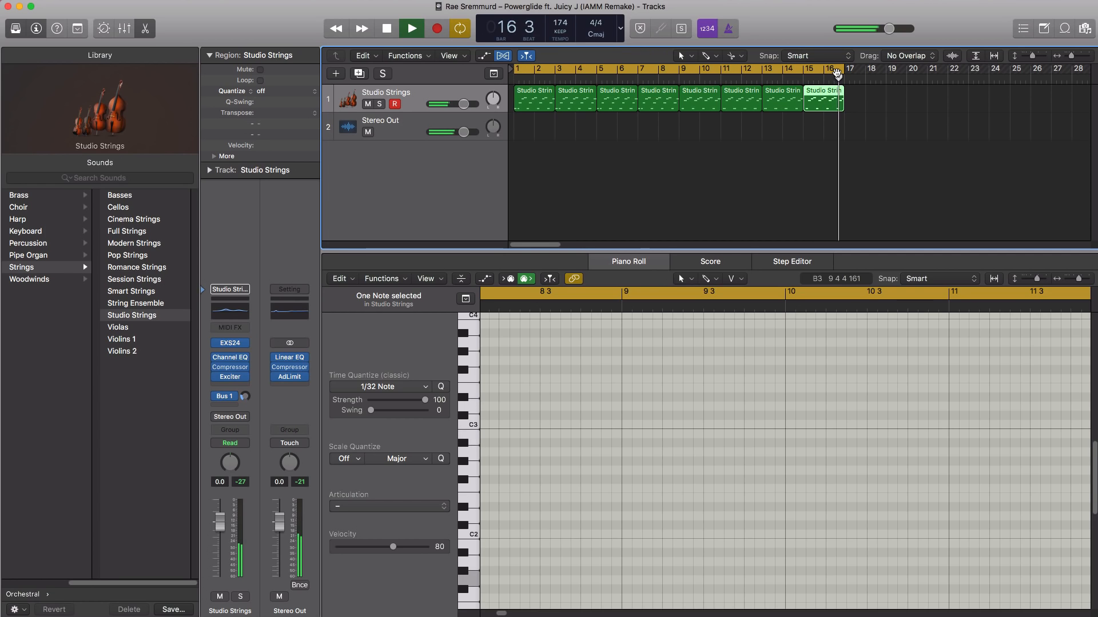
Raise the low-mid boost in the Studio Strings Channel EQ to +14.5 dB at 215 Hz while auditioning the part
key(space)
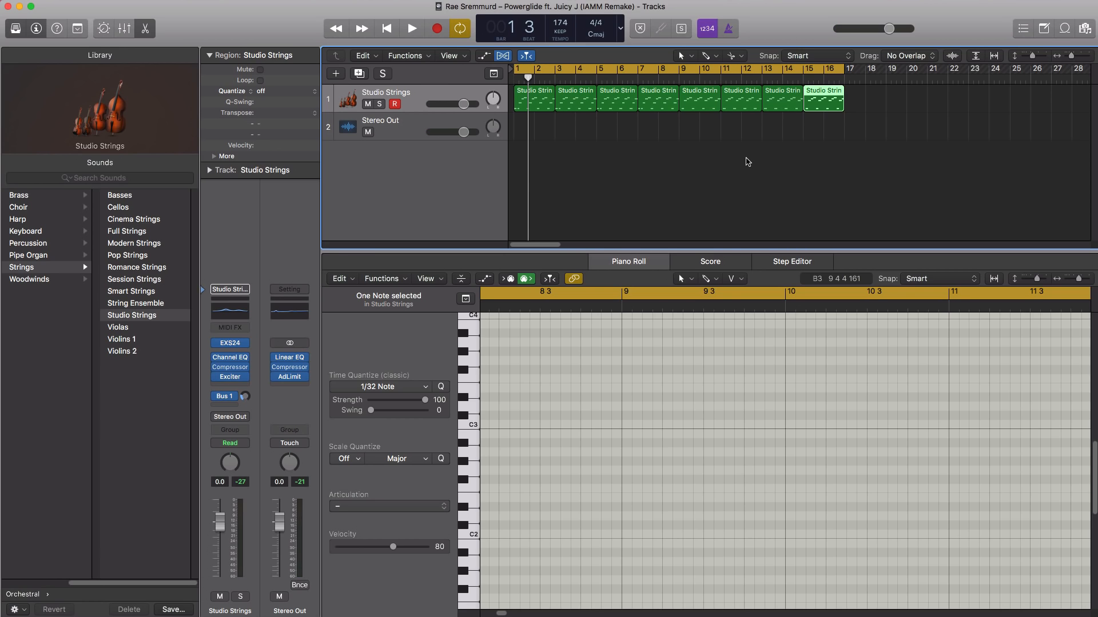
key(space)
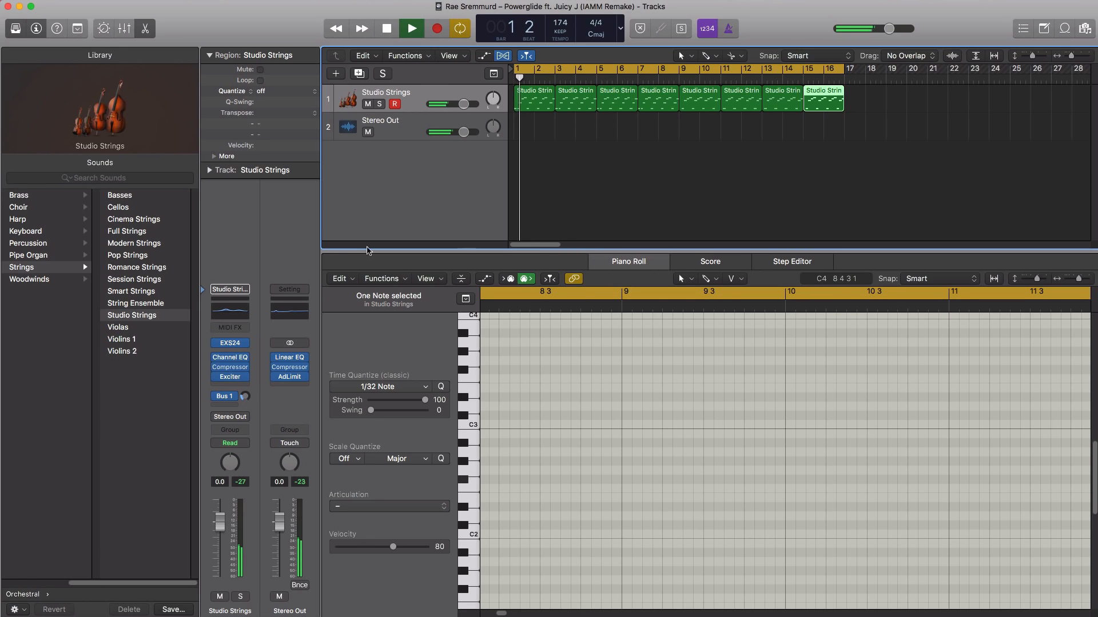
key(space)
click(233, 358)
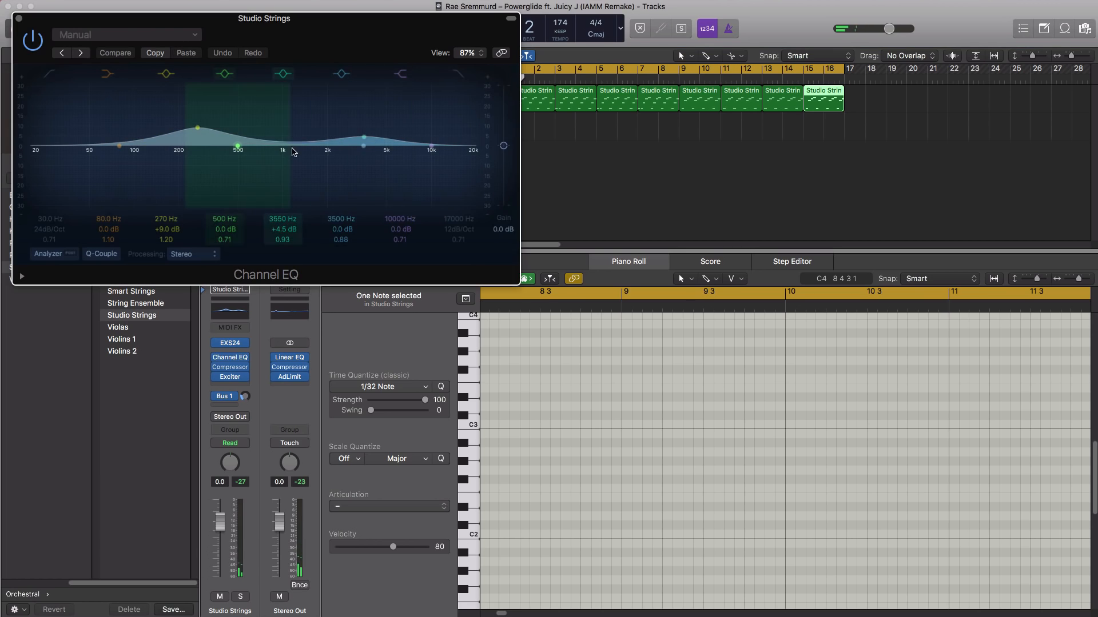
drag(198, 128, 184, 129)
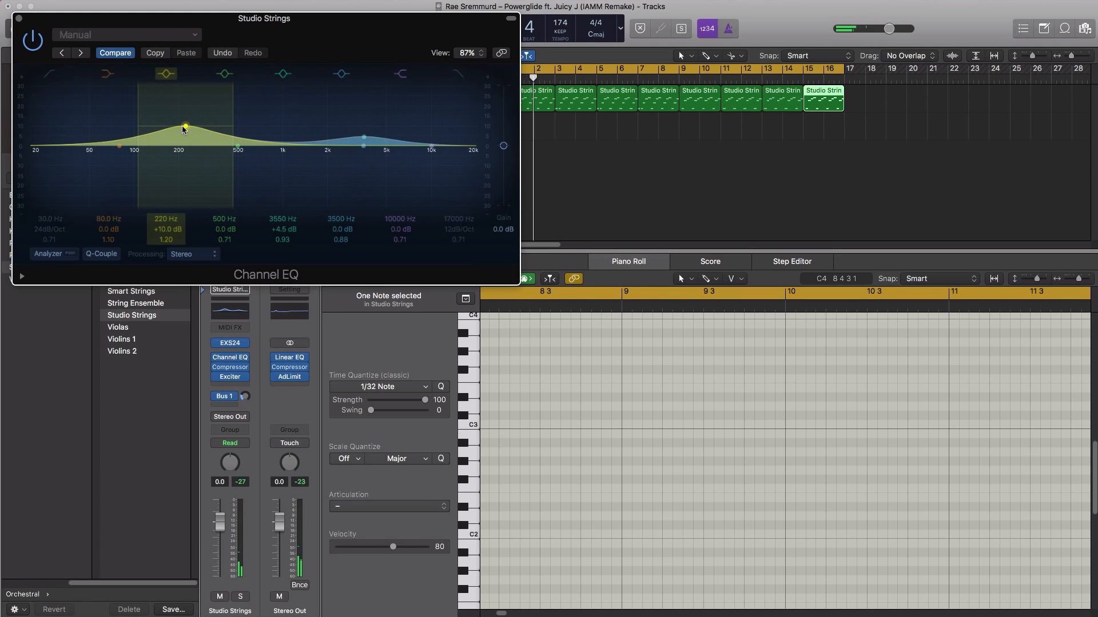
drag(180, 128, 179, 127)
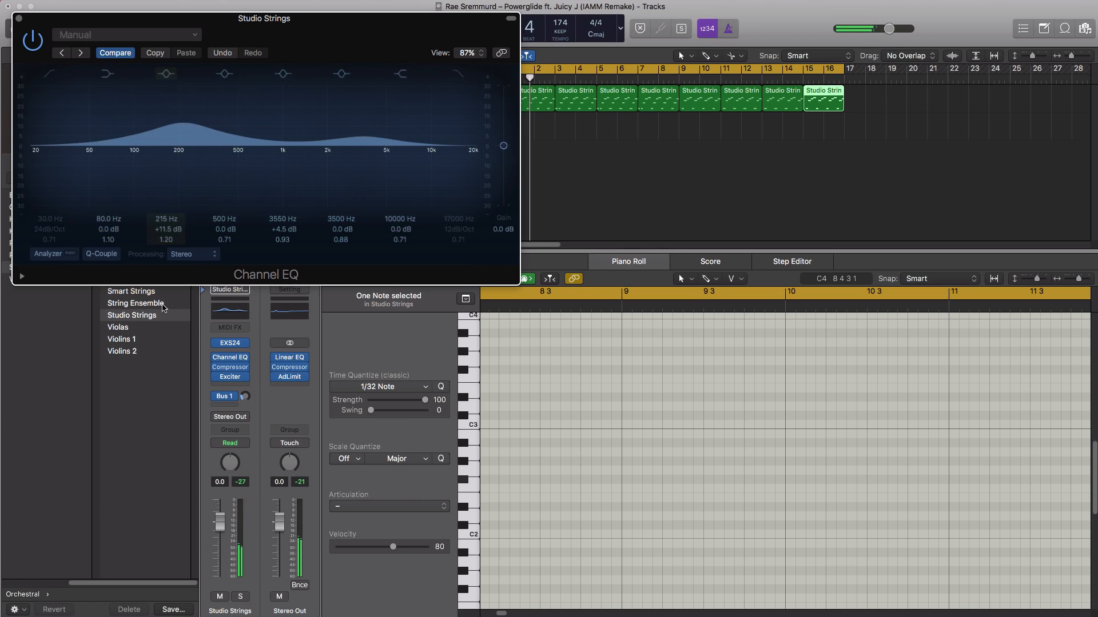
drag(181, 122, 183, 121)
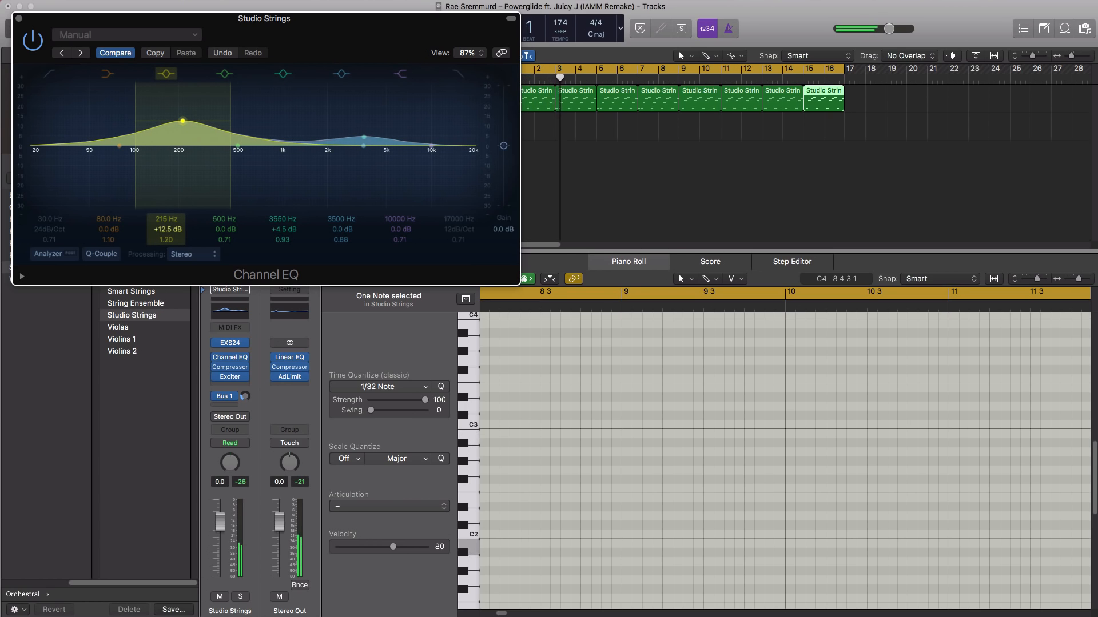
drag(174, 230, 174, 226)
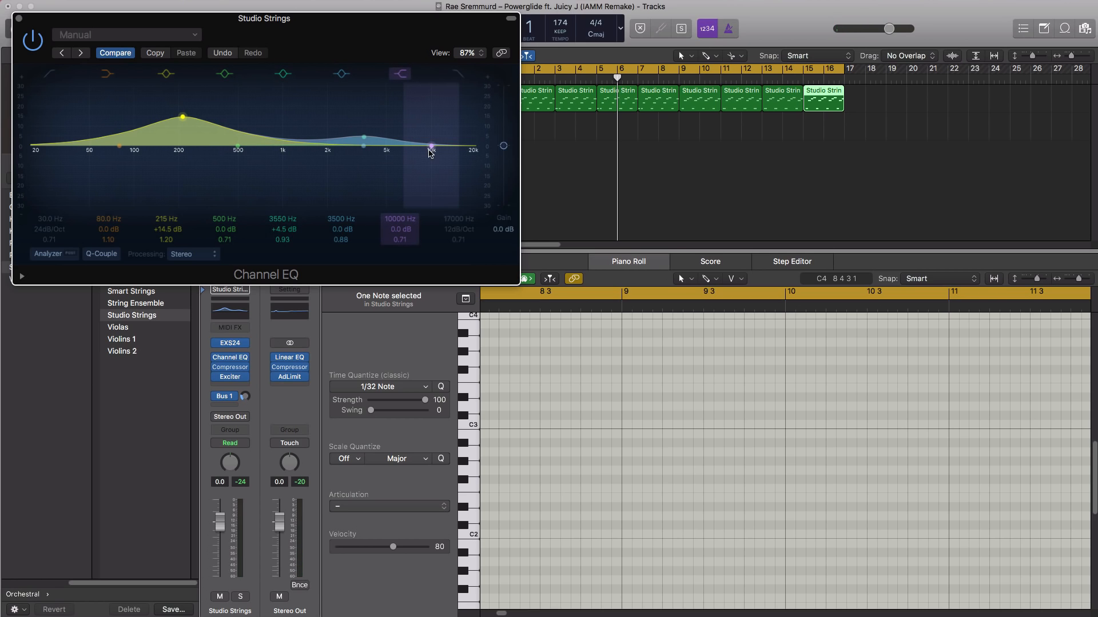
Cut the Channel EQ's high shelf to -8.5 dB at 5000 Hz during playback, and close the EQ
key(space)
drag(432, 152, 385, 167)
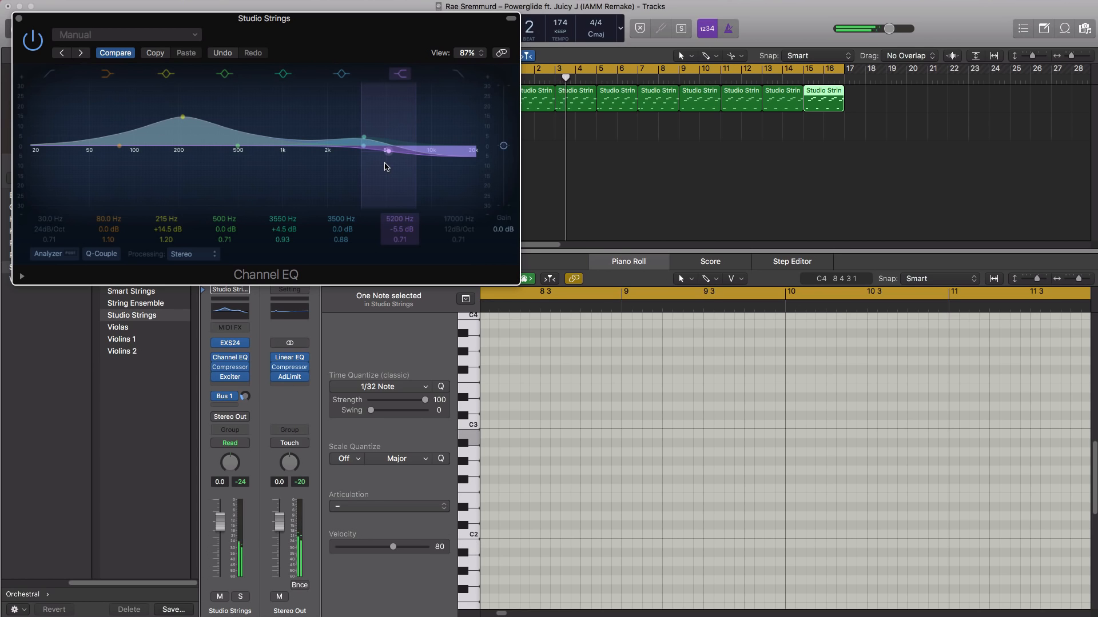
drag(386, 166, 385, 175)
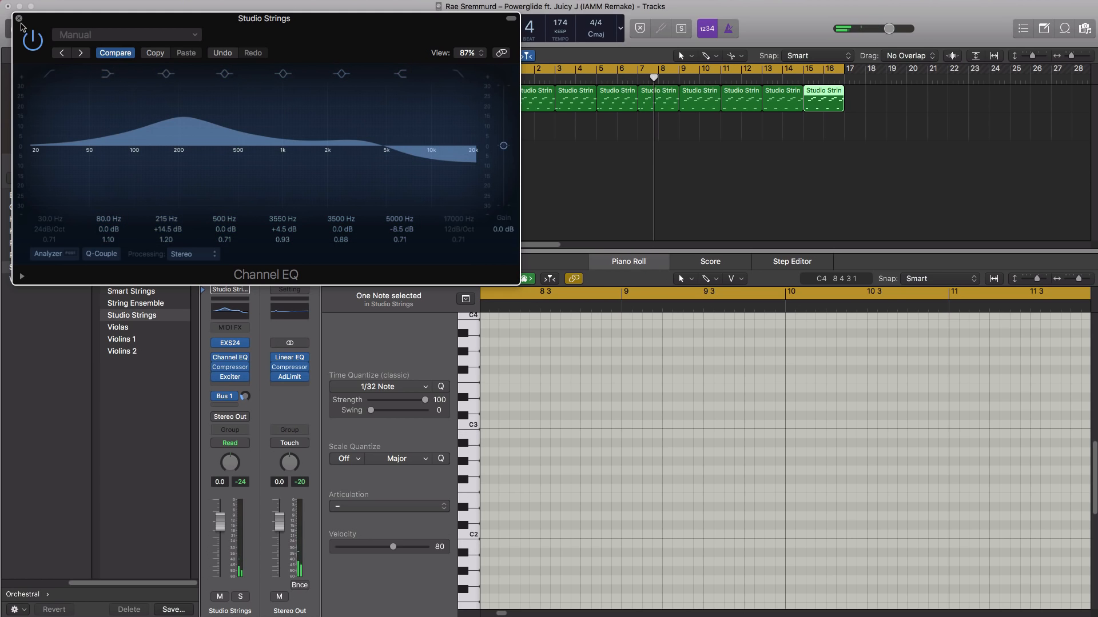
click(19, 19)
Set the Studio Strings Exciter to 58.3% harmonics and a 2300 Hz frequency, checking by playback
click(230, 377)
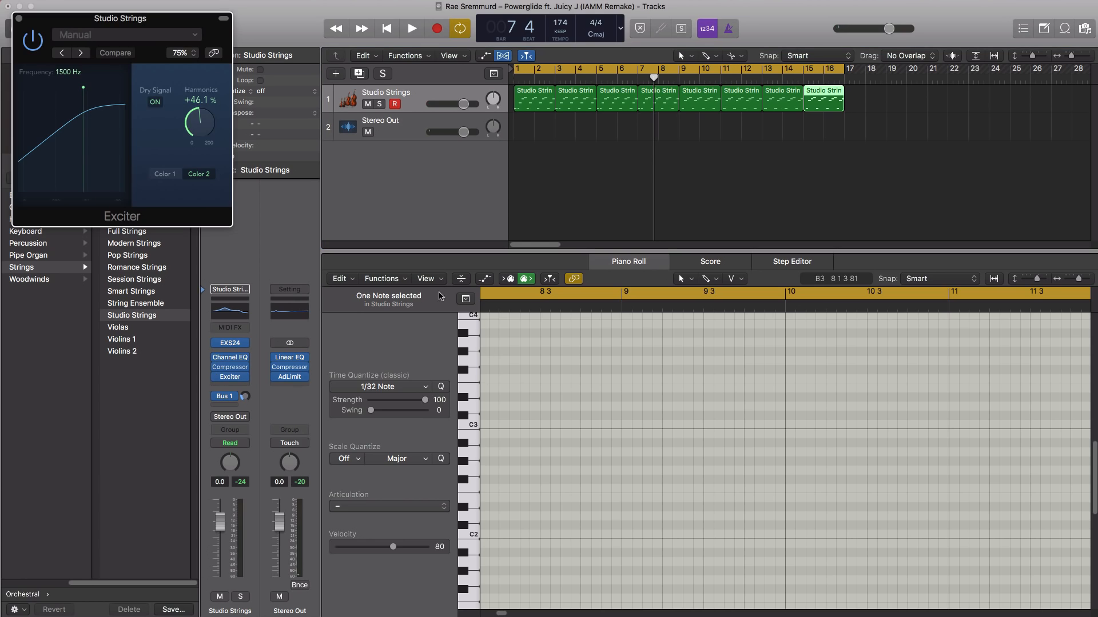
drag(166, 43, 316, 82)
key(space)
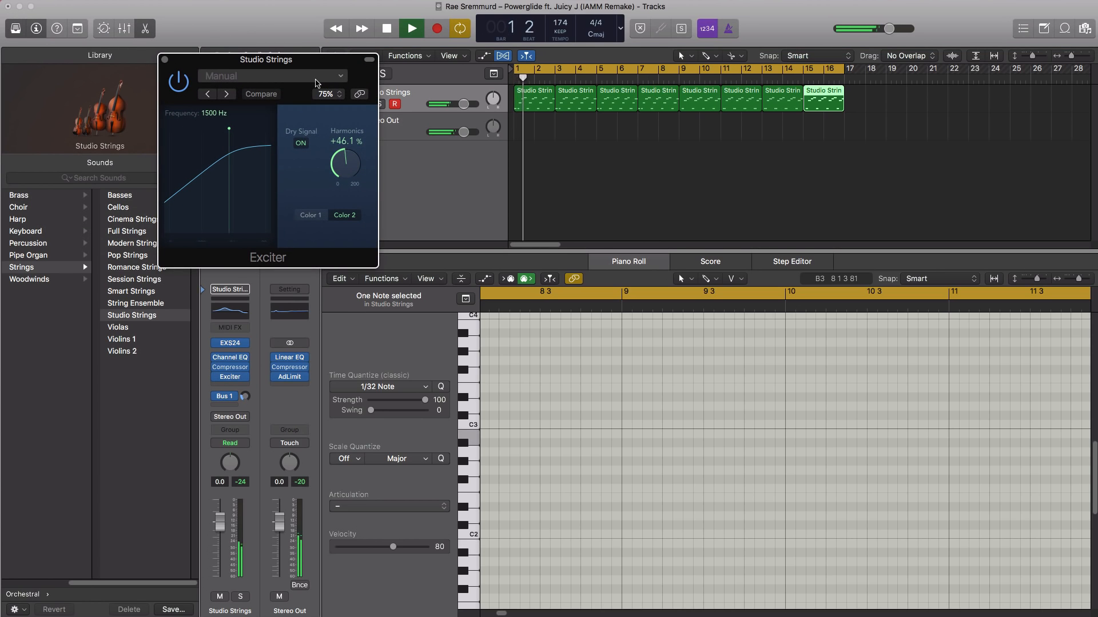
key(space)
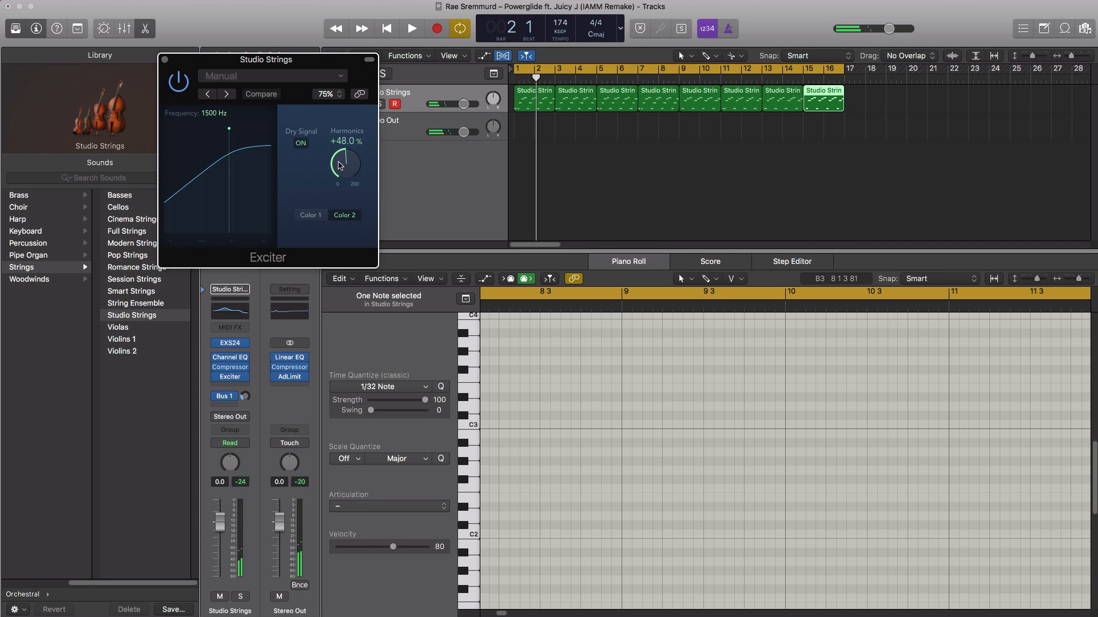
drag(339, 157, 307, 160)
key(space)
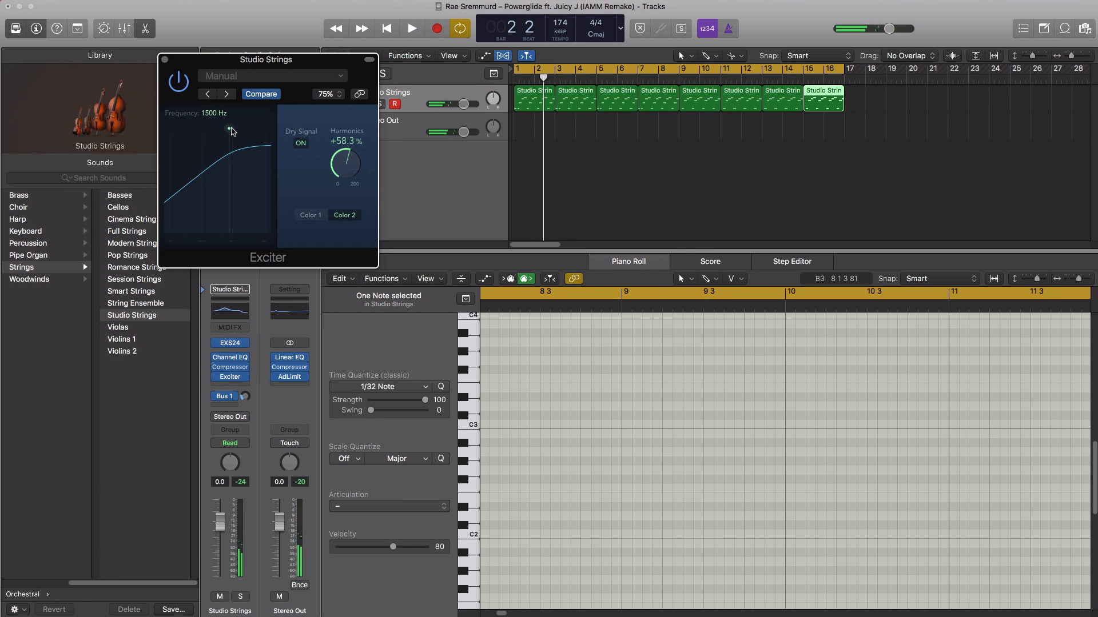
mouse_move(232, 133)
mouse_down()
mouse_move(259, 133)
mouse_move(238, 133)
mouse_up()
key(space)
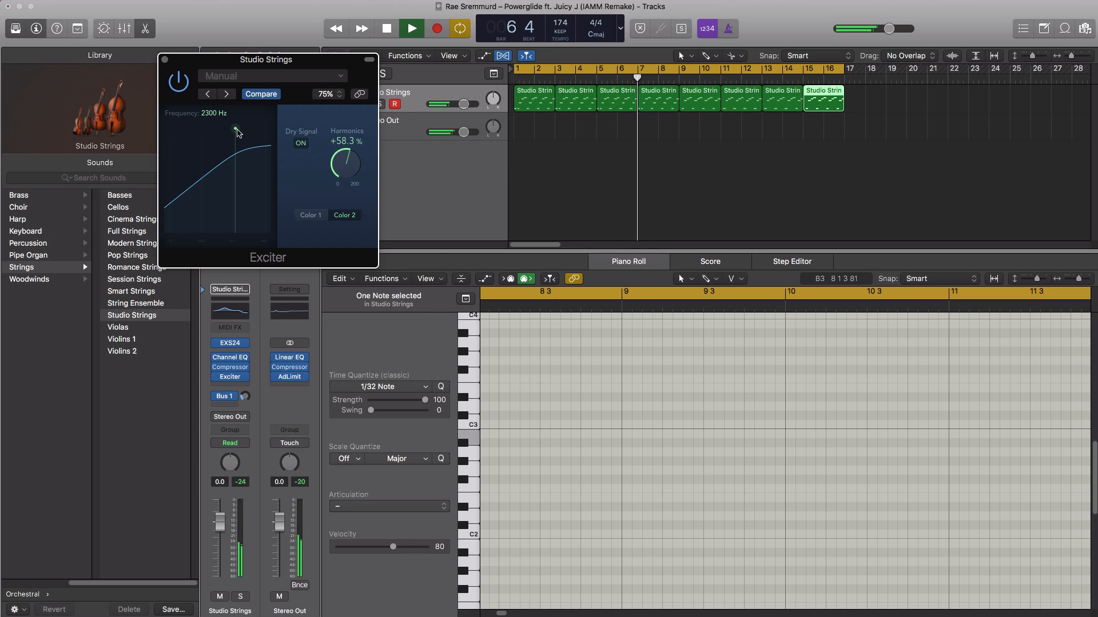
key(space)
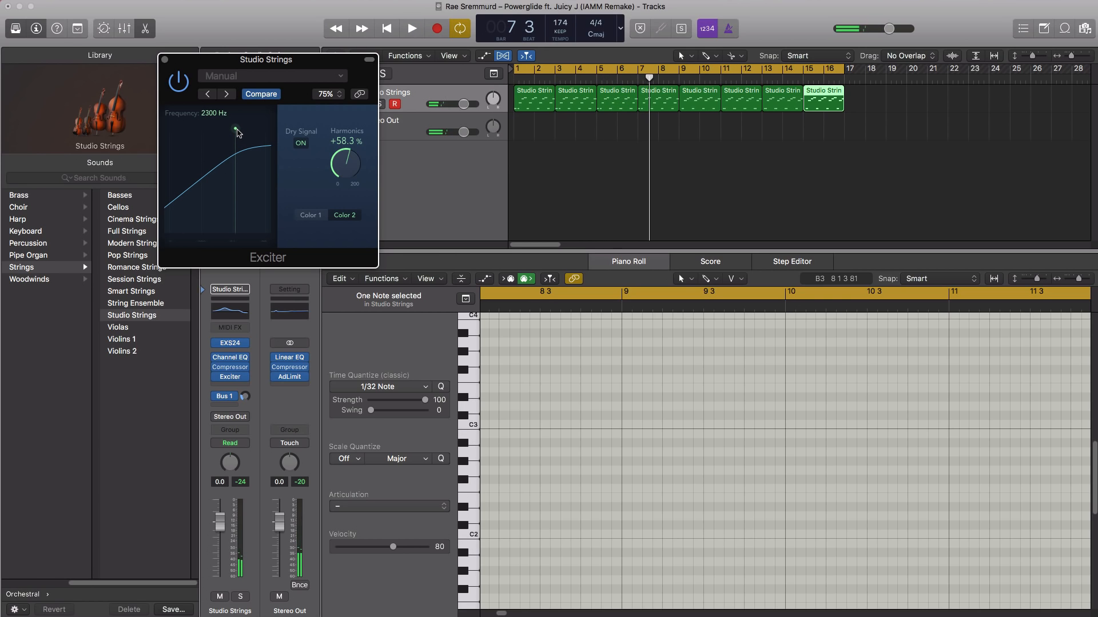
click(165, 59)
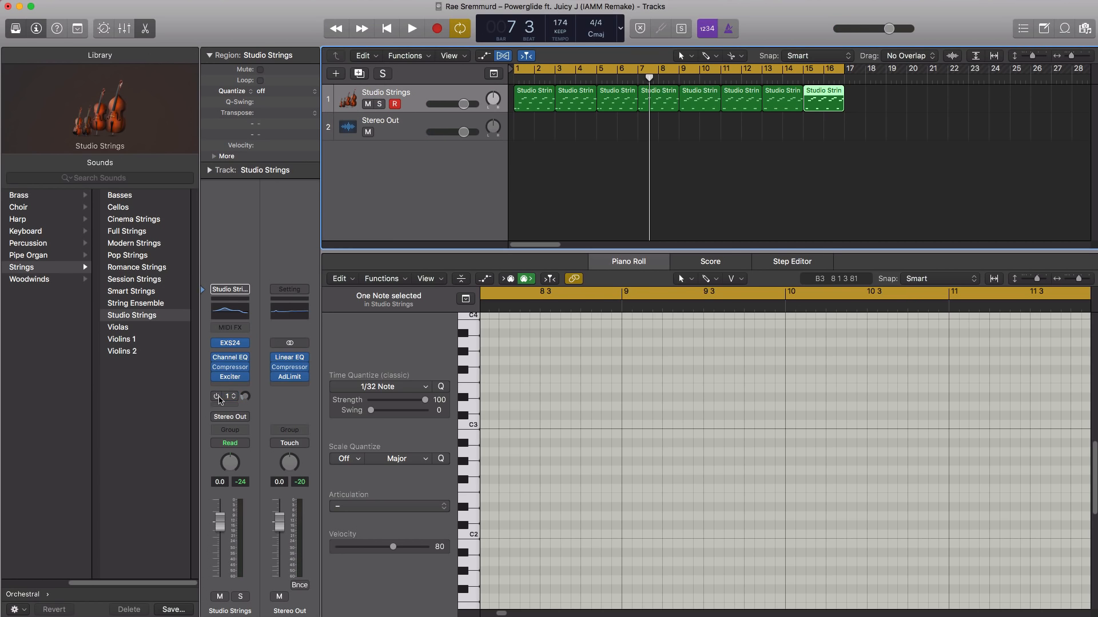
Bypass the Bus 1 send on Studio Strings and insert a Space Designer reverb after the Exciter
click(233, 388)
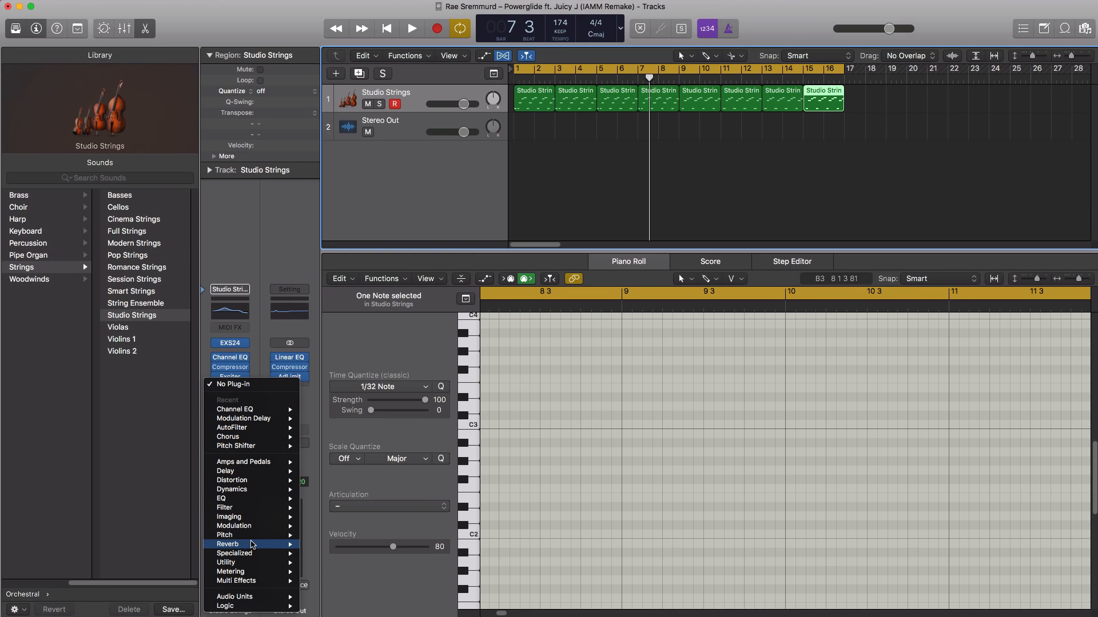
mouse_move(247, 544)
mouse_move(364, 573)
click(411, 573)
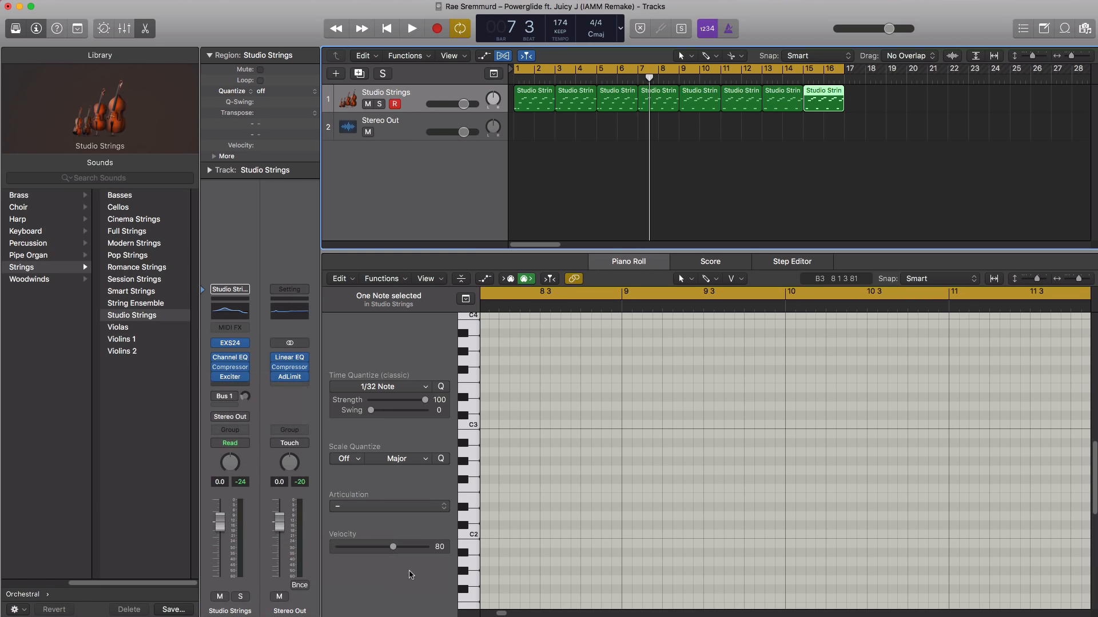
drag(317, 37, 491, 72)
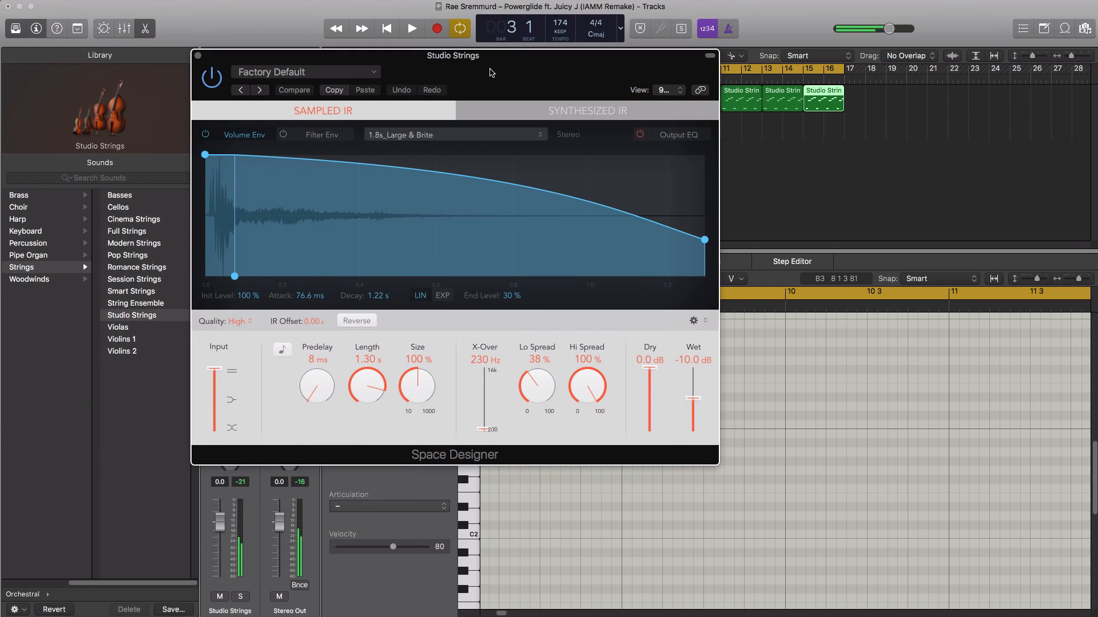
Load the Large Spaces plate reverb preset 04.4s Big Choir Plate in Space Designer and listen to the strings
click(328, 73)
mouse_move(355, 288)
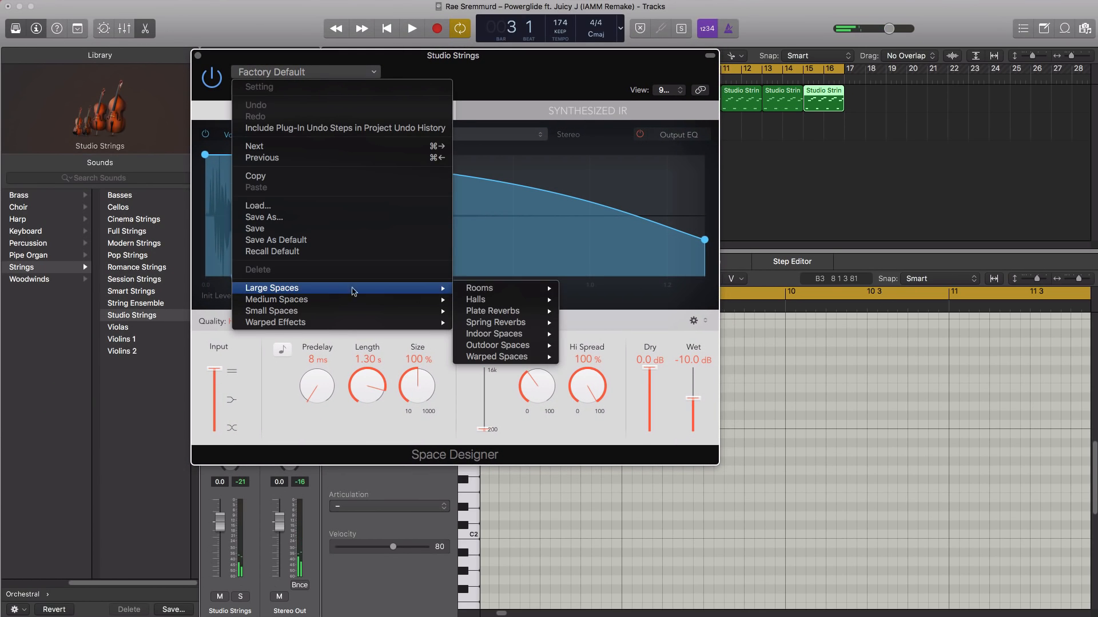
mouse_move(488, 301)
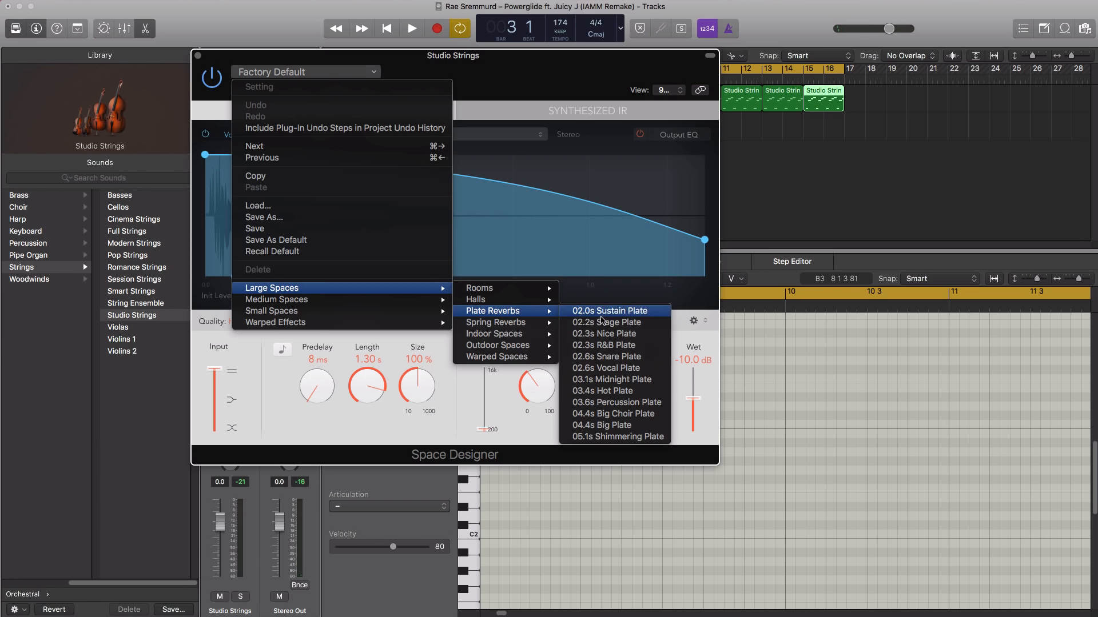
click(598, 413)
key(space)
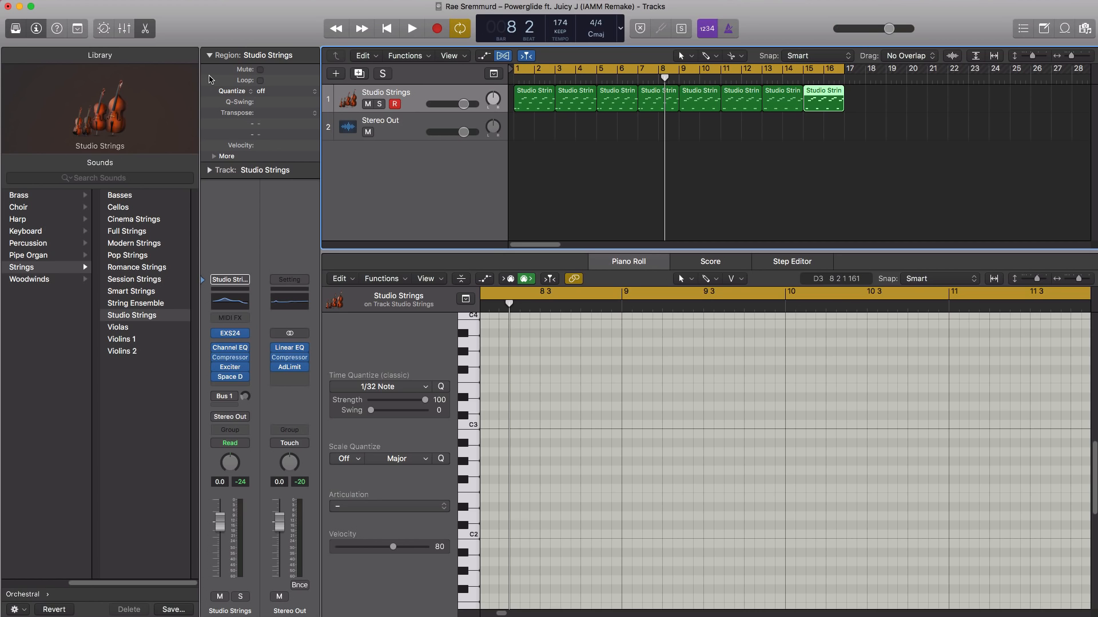
Create one new empty software instrument track and set the cycle range to bars 1–2
click(336, 74)
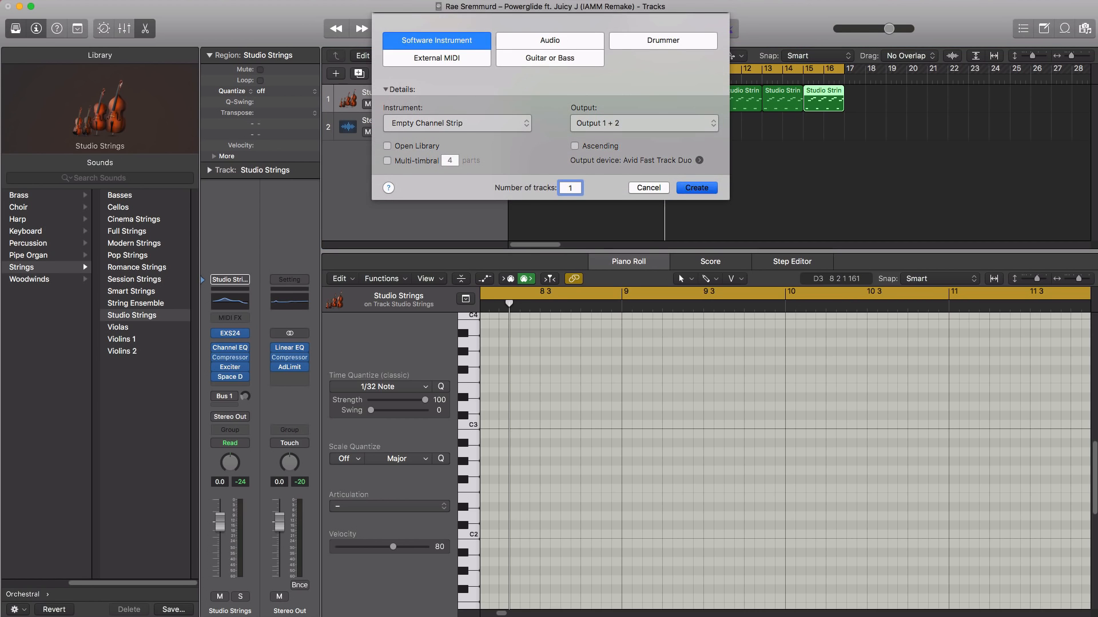
key(Return)
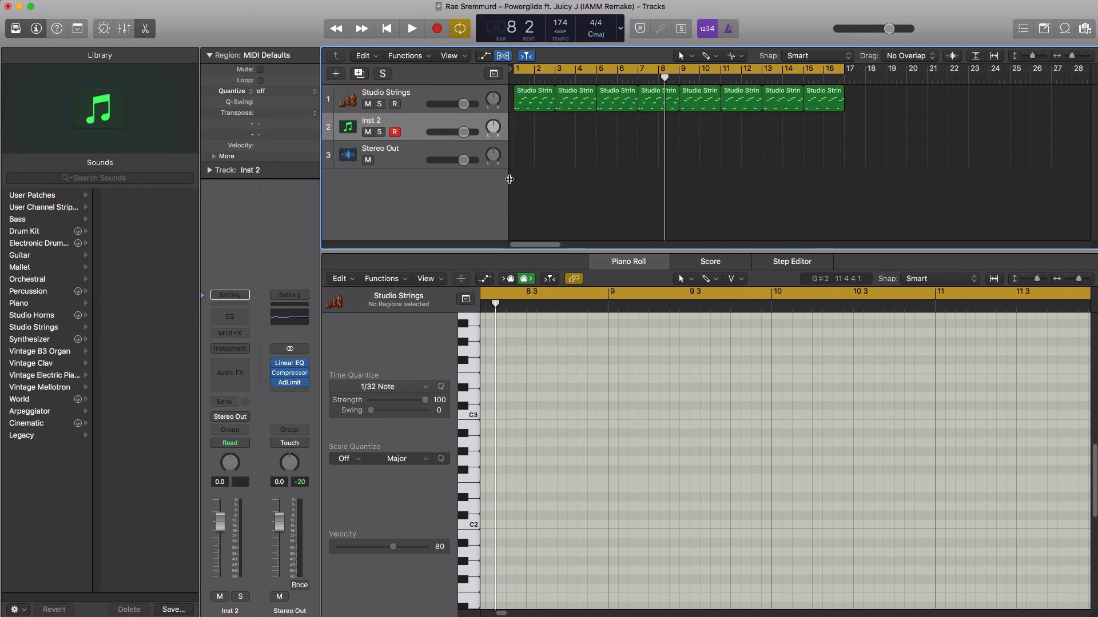
click(527, 71)
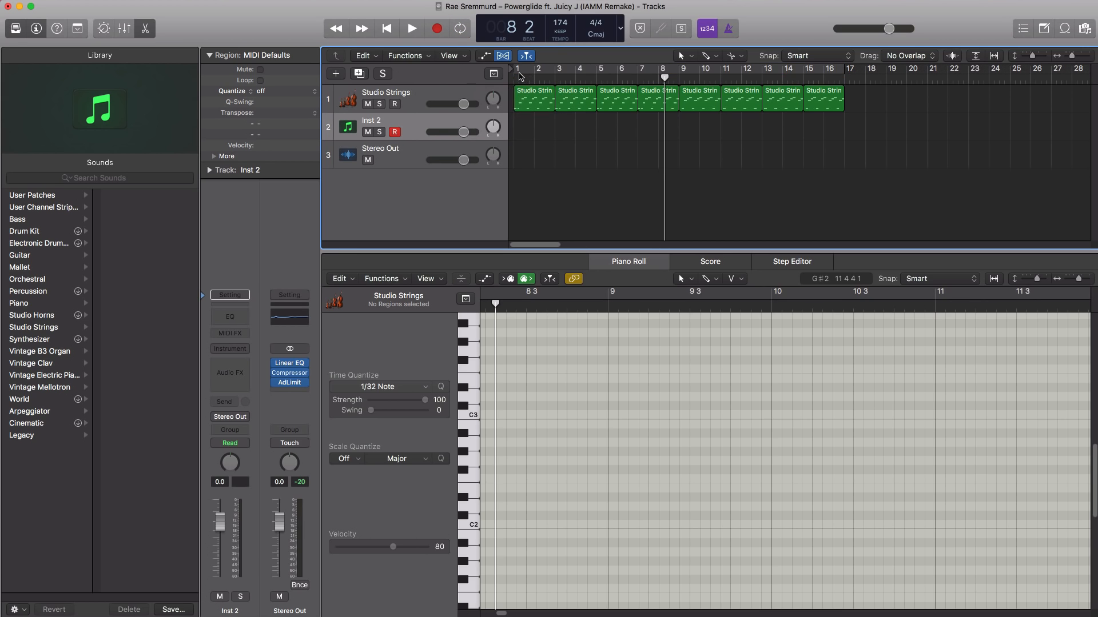
drag(518, 72, 547, 76)
Create a two-bar MIDI region at bar 1 on the new track and play back the range
double_click(530, 135)
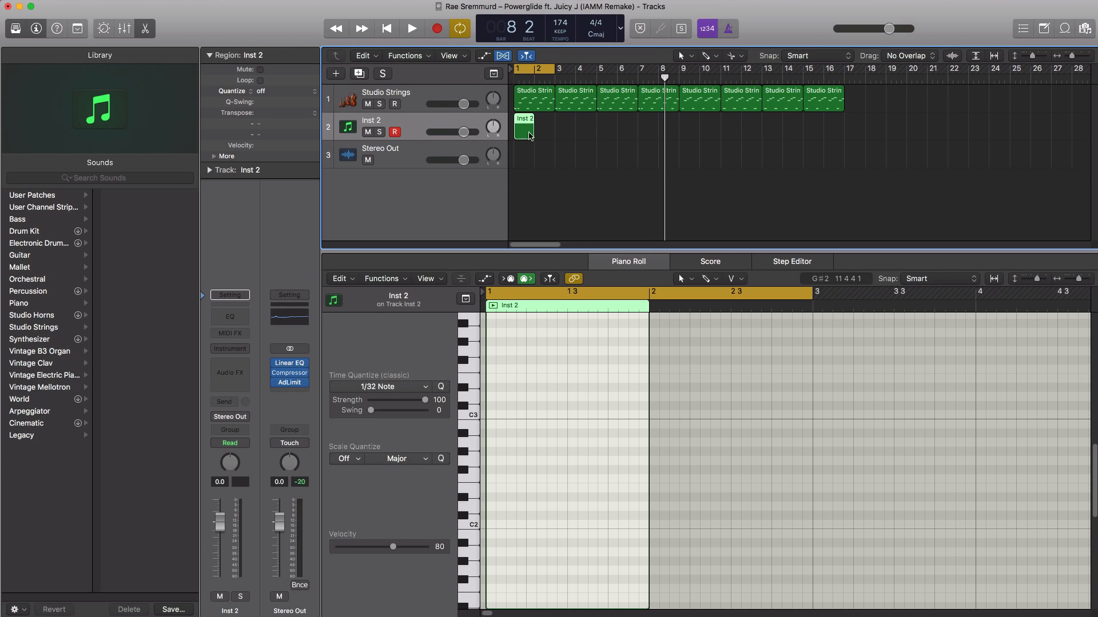
drag(543, 133, 554, 133)
key(space)
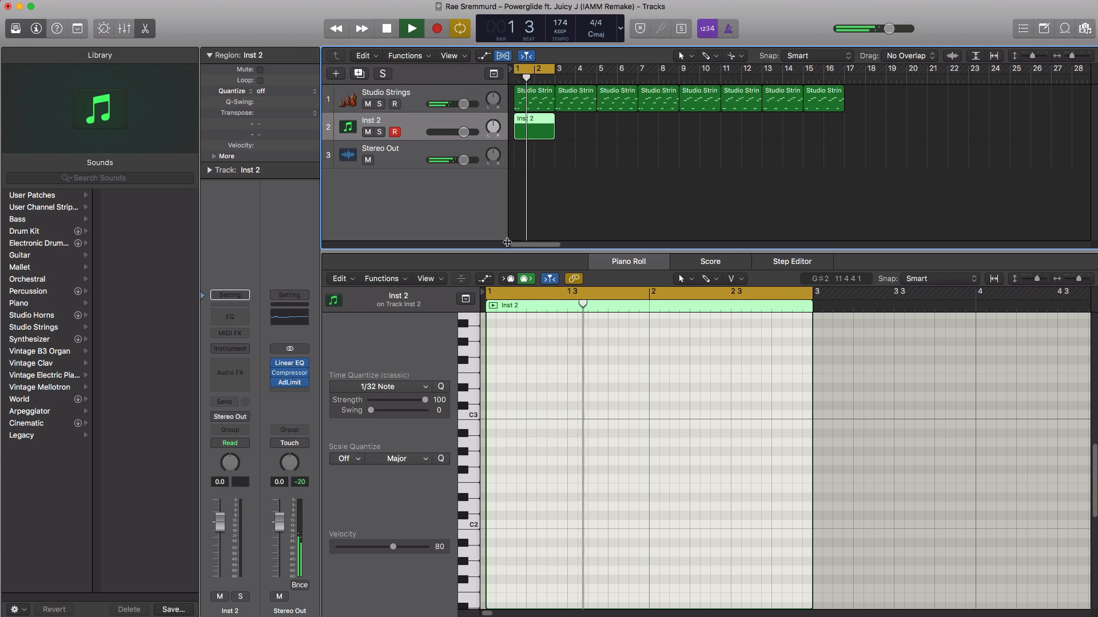
key(space)
Load the ES2 synthesizer with its factory default sound on the Inst 2 track and close its window
click(229, 349)
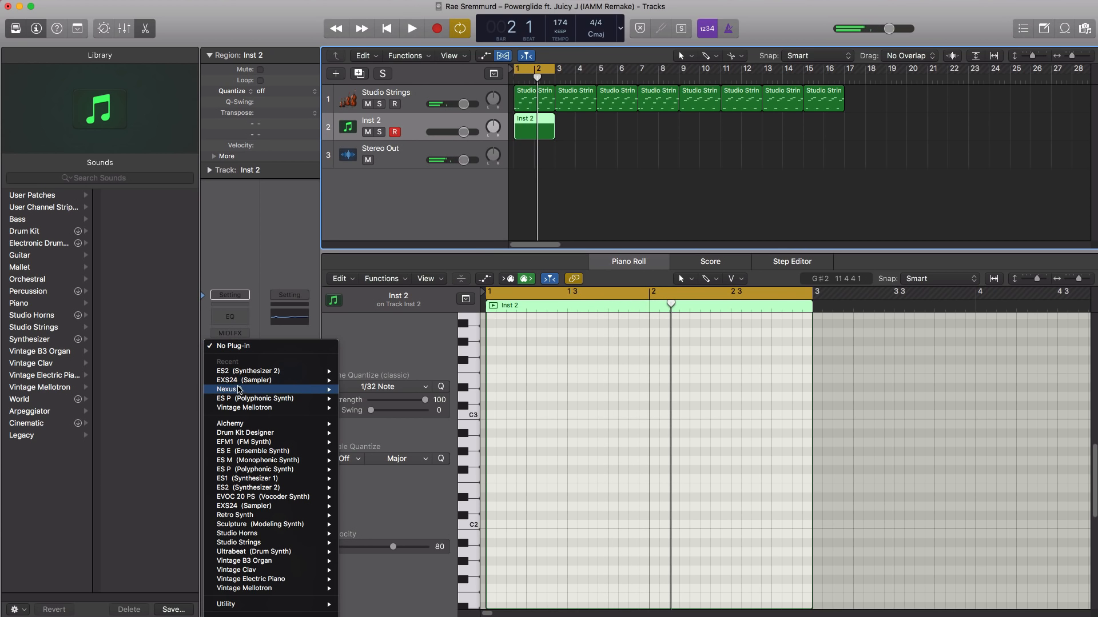
click(242, 373)
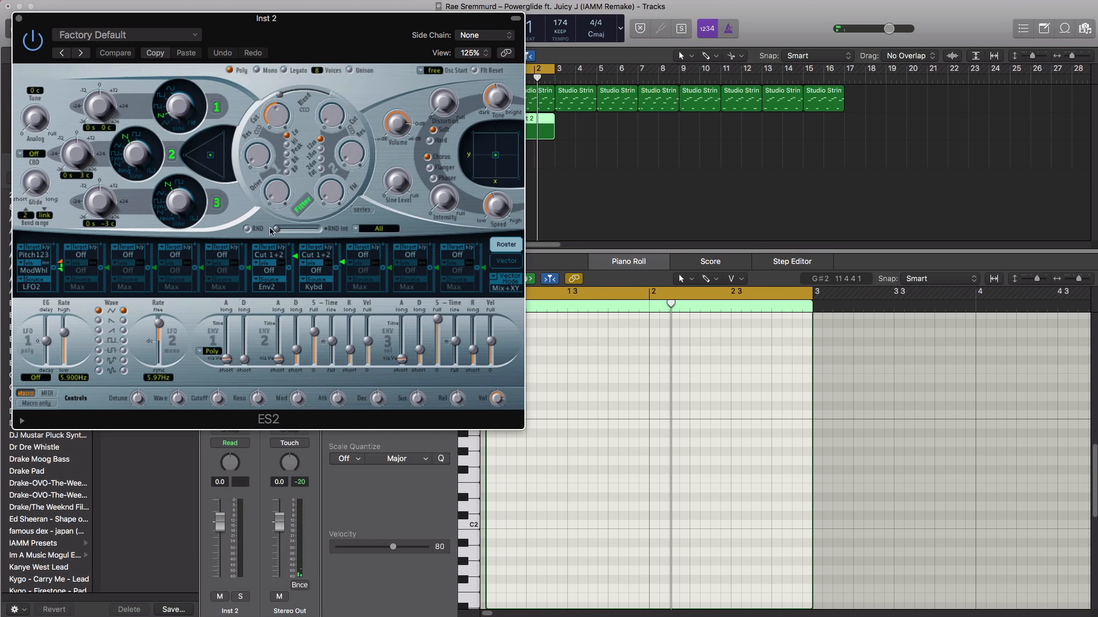
drag(288, 37, 502, 63)
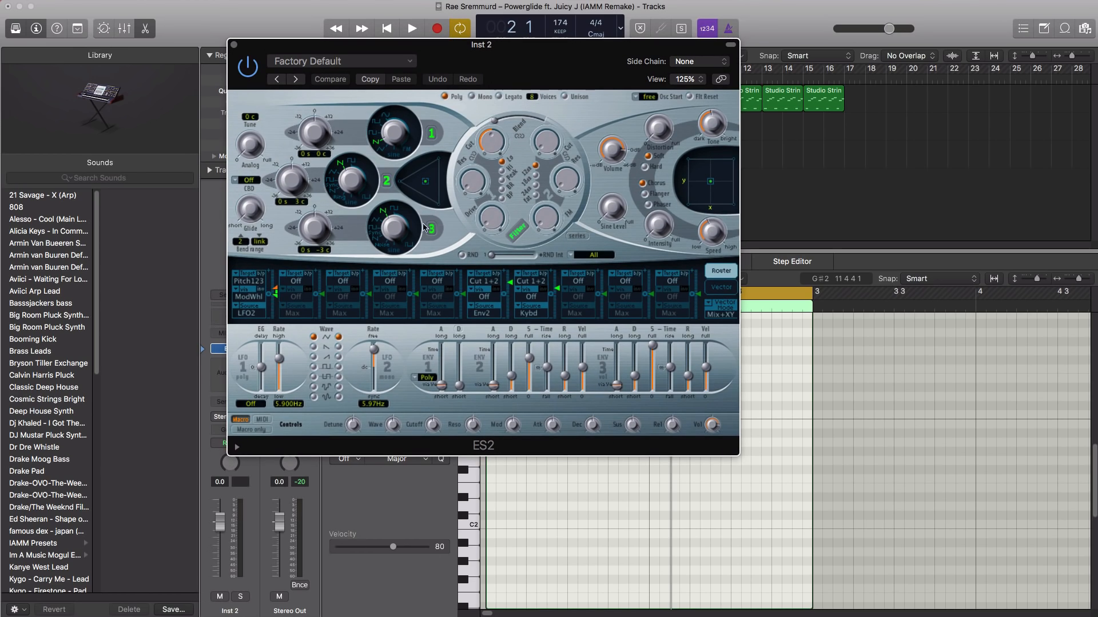
click(234, 44)
Enter three consecutive eighth notes B3, F#4 and E4 in bar 1 of the Inst 2 region, starting on the offbeat of beat 1
key(space)
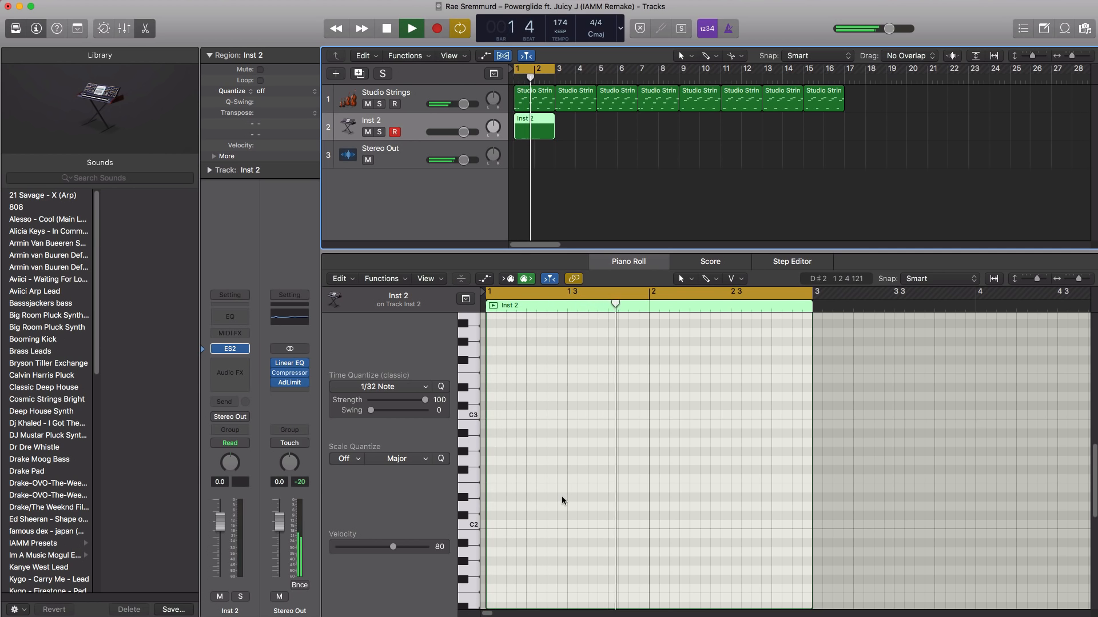
scroll(556, 493, up, 5)
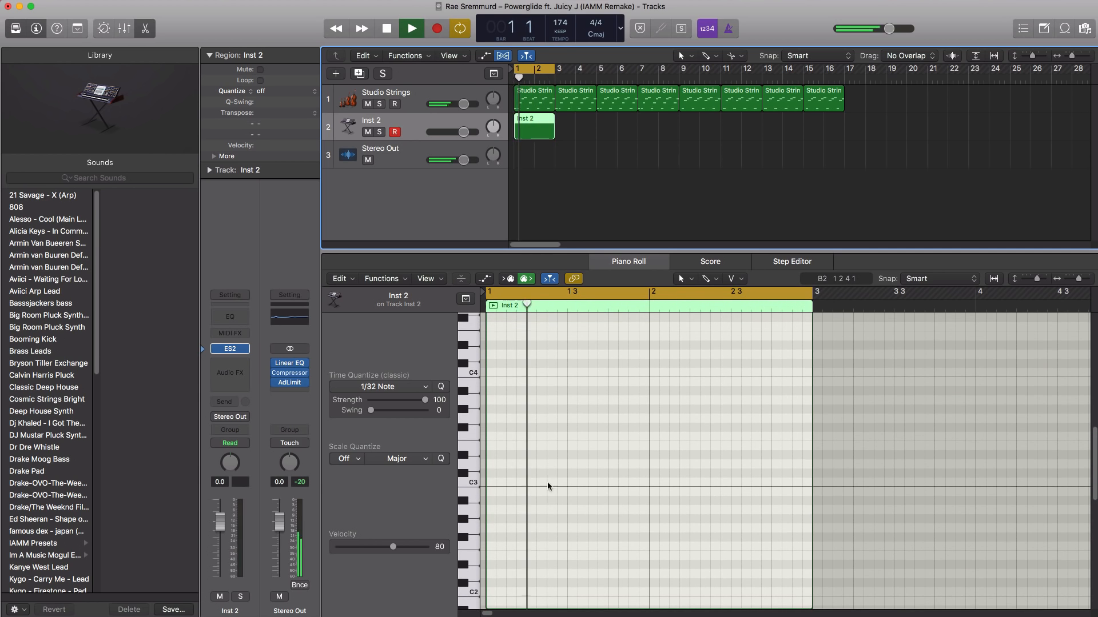
key(space)
click(515, 382)
key(space)
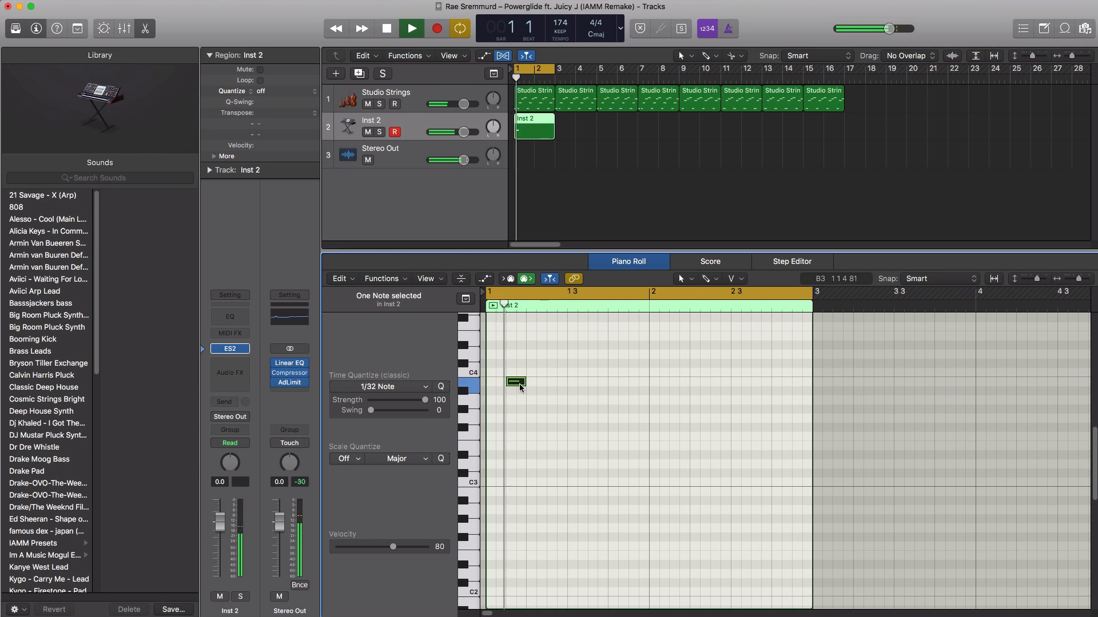
click(519, 382)
key(space)
scroll(529, 334, up, 1)
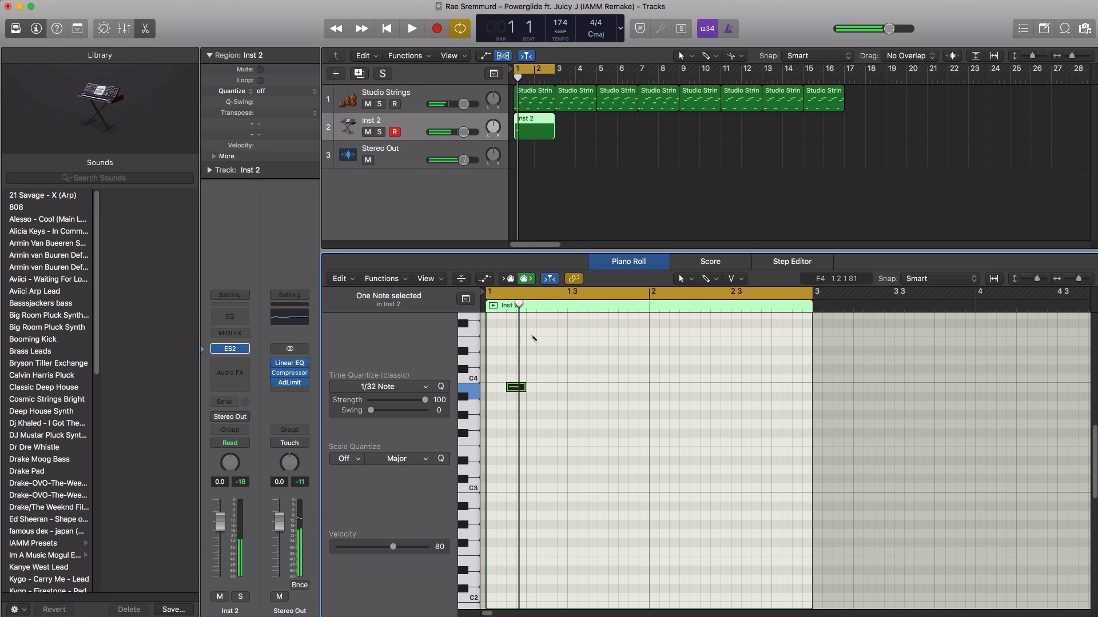
click(532, 324)
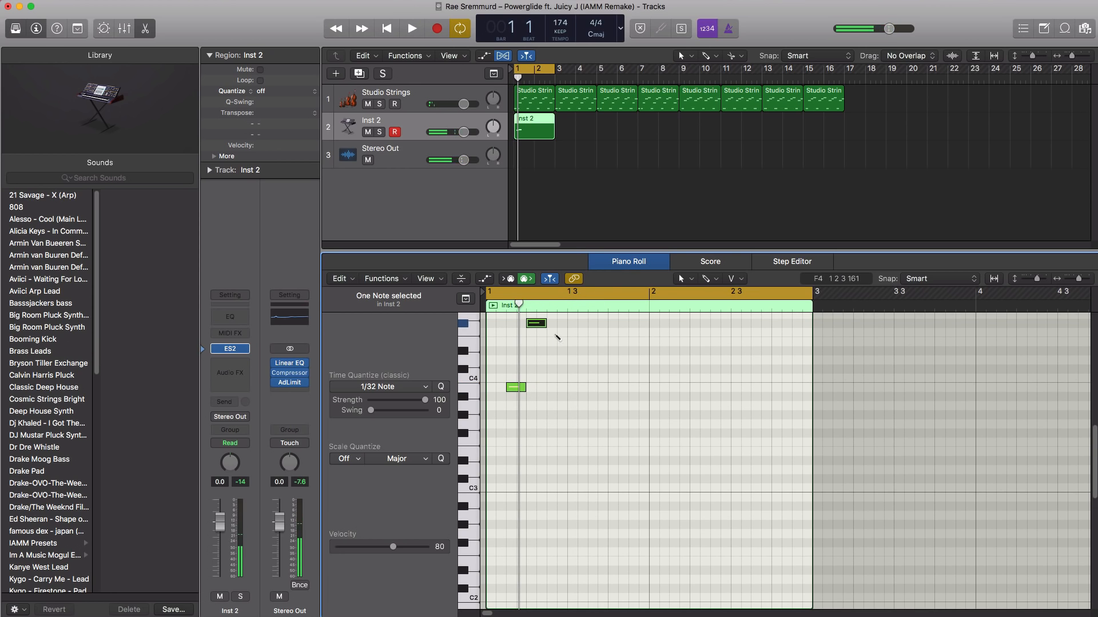
key(space)
drag(557, 333, 555, 343)
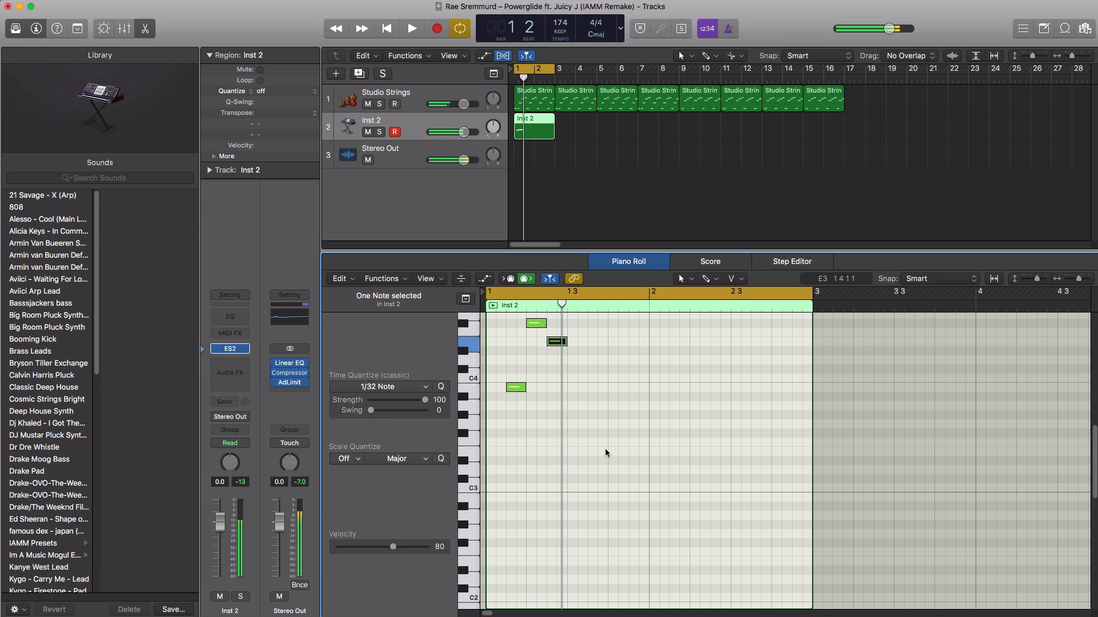
Copy the three-note pattern along the region so it sounds four times across bars 1 and 2, and play it back
drag(604, 448, 498, 304)
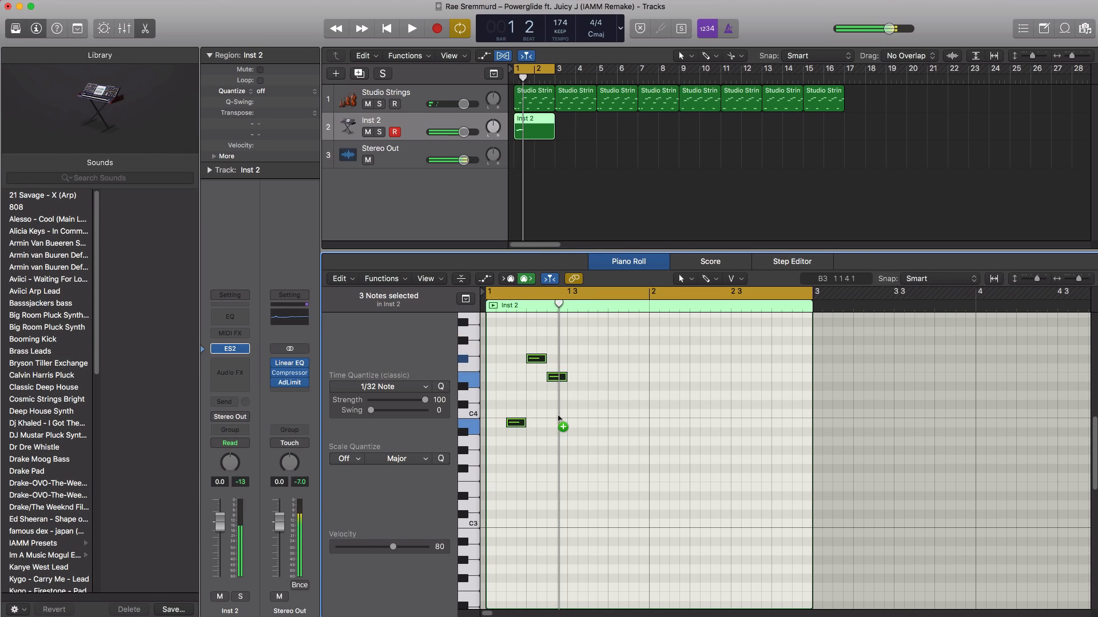
drag(517, 423, 600, 427)
key(space)
key(space)
drag(672, 462, 502, 350)
drag(515, 423, 676, 423)
key(space)
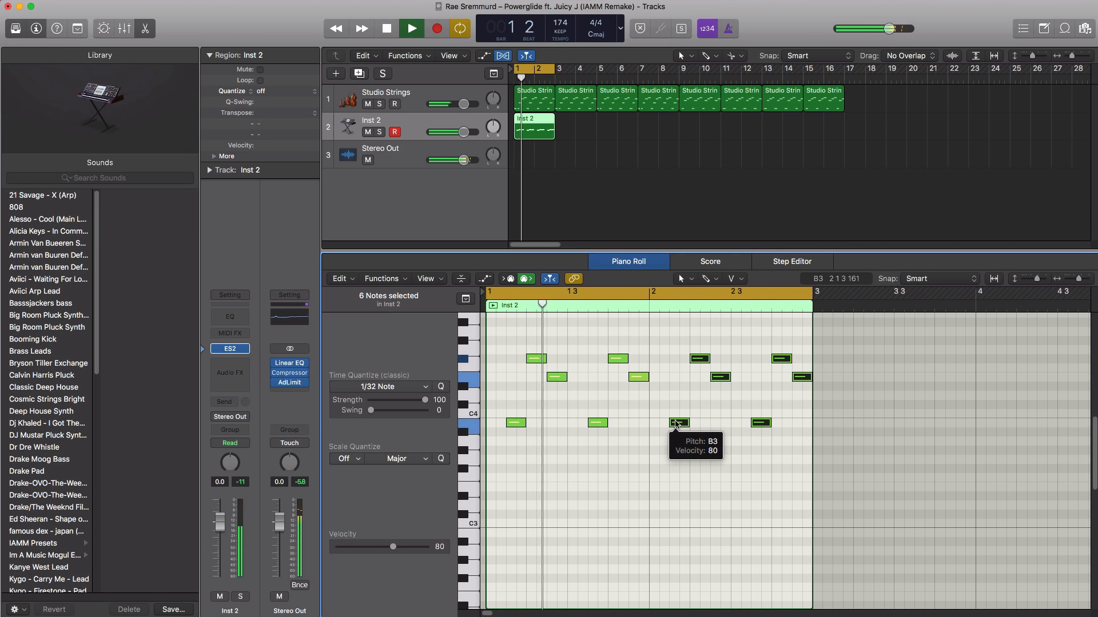
key(space)
Repeat the two-bar Inst 2 region with 3 copies and place one more copy at bar 9
click(532, 122)
key(super+r)
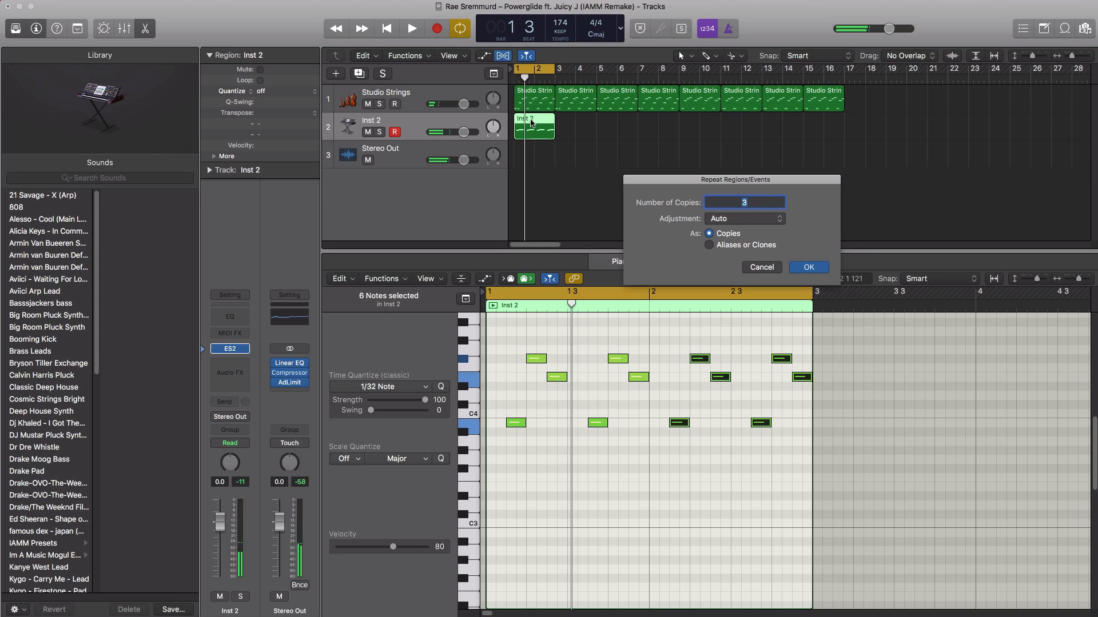
key(Return)
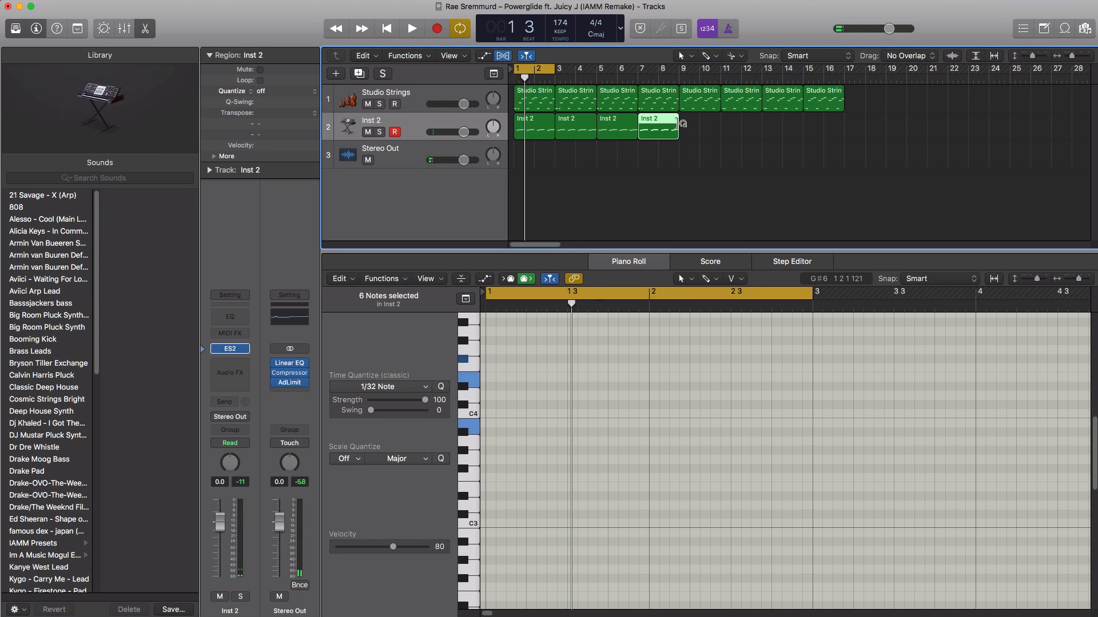
drag(658, 133, 698, 135)
Set the cycle range to bars 9–10, open the bar 9 Inst 2 region in the Piano Roll and play it
drag(681, 70, 722, 79)
double_click(709, 134)
double_click(709, 135)
key(space)
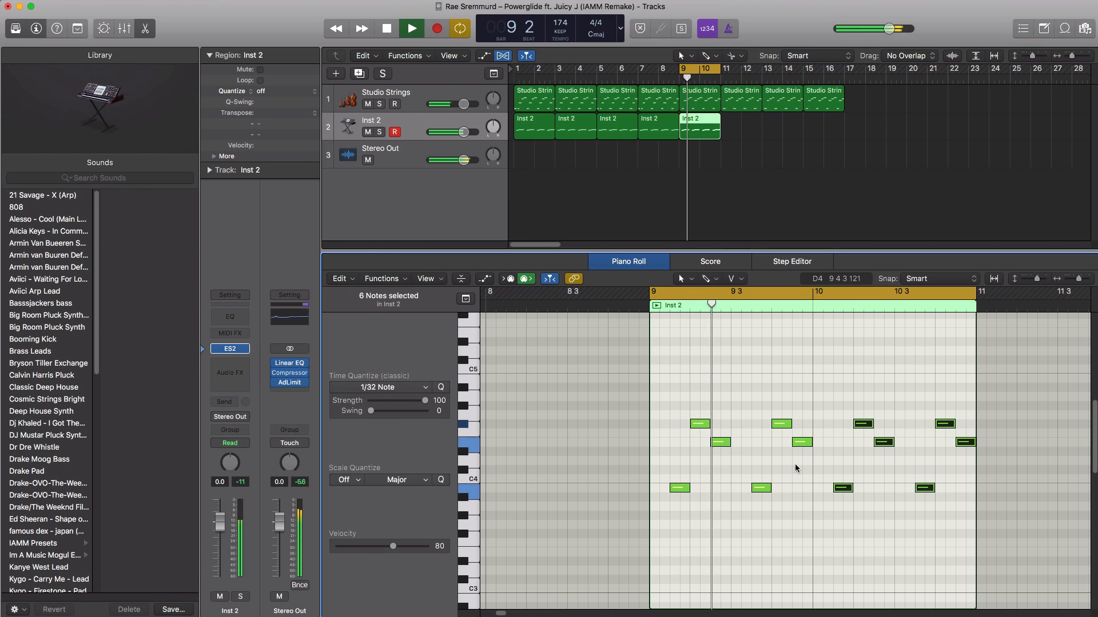
key(space)
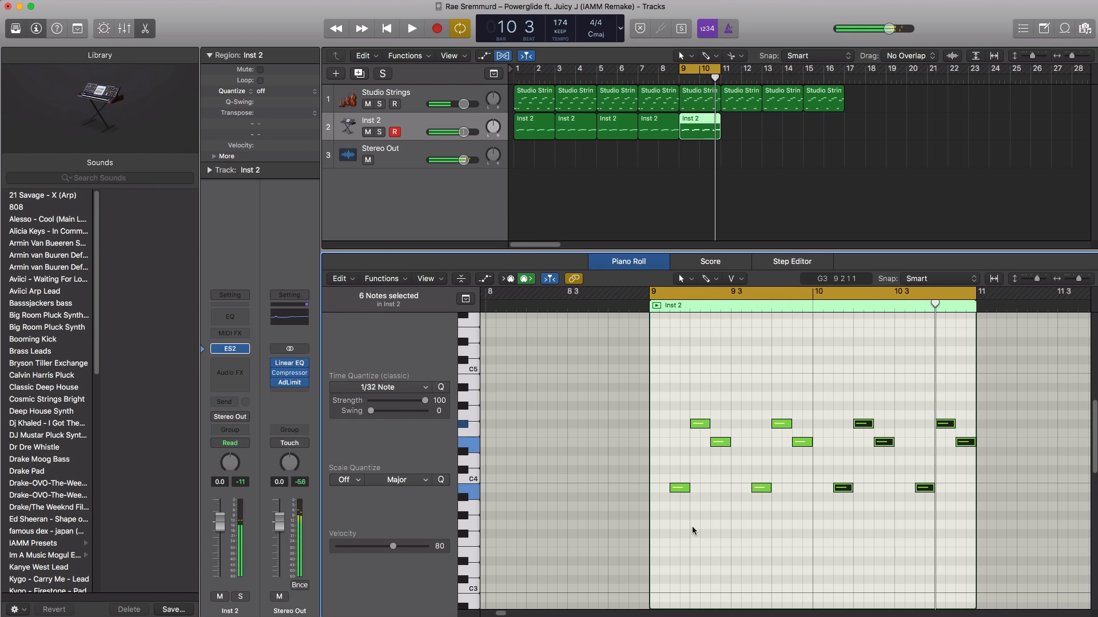
Reorder the first three notes at bar 9 to B3, E4, F#4 and delete the remaining nine notes
drag(718, 446, 986, 535)
click(702, 425)
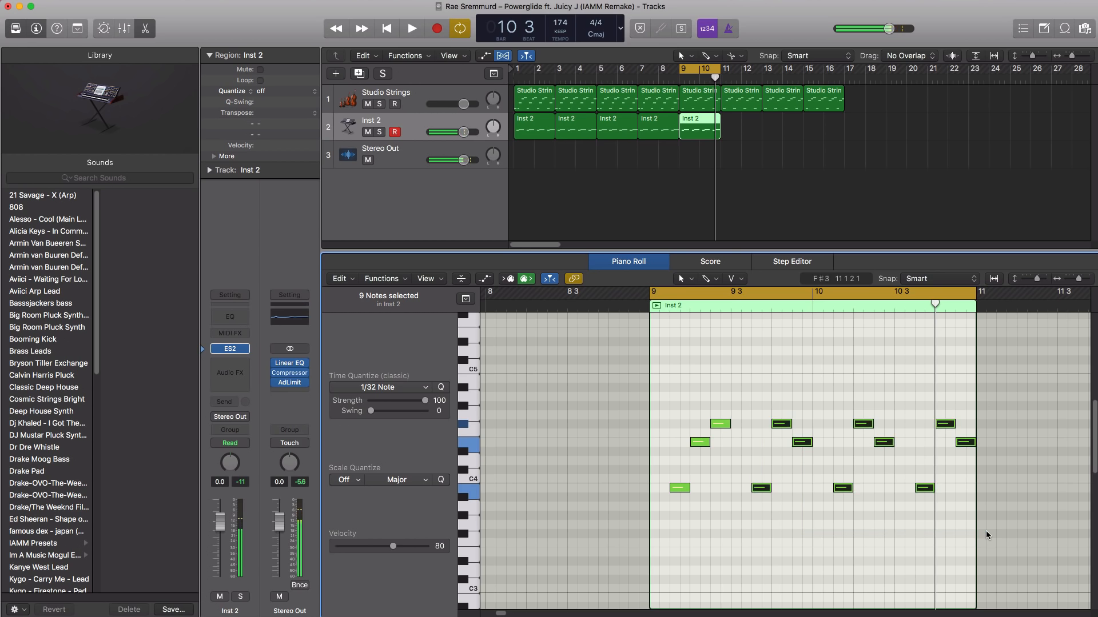
key(Delete)
Copy the B3, E4, F#4 pattern to fill bars 9 and 10 with four groups, and play it back
drag(780, 508, 669, 394)
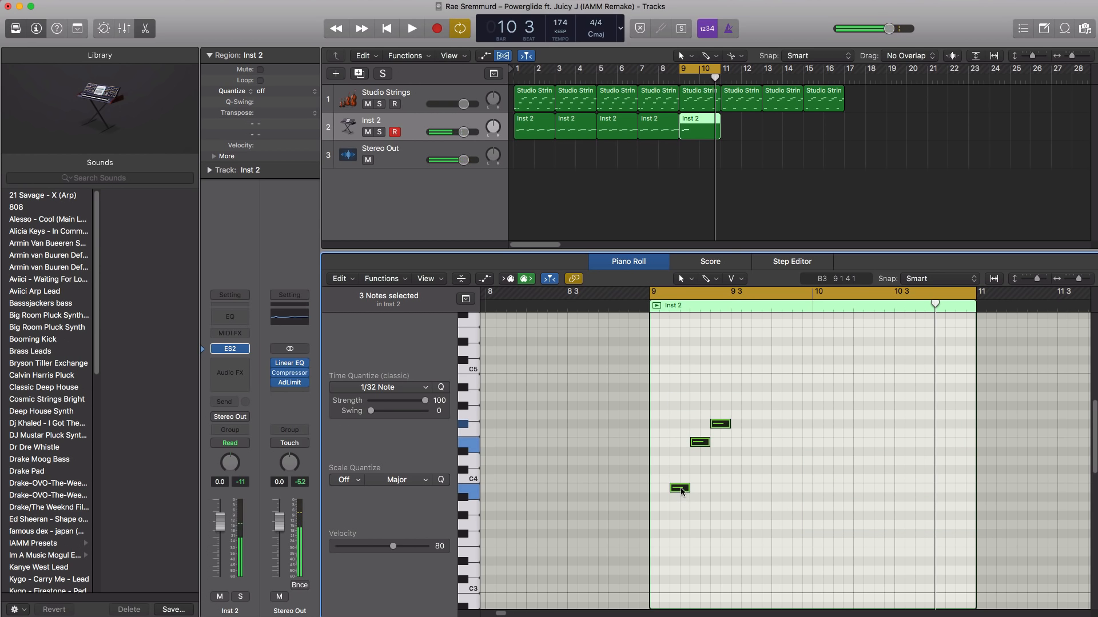
drag(681, 490, 763, 490)
drag(852, 519, 659, 396)
drag(750, 489, 836, 505)
key(space)
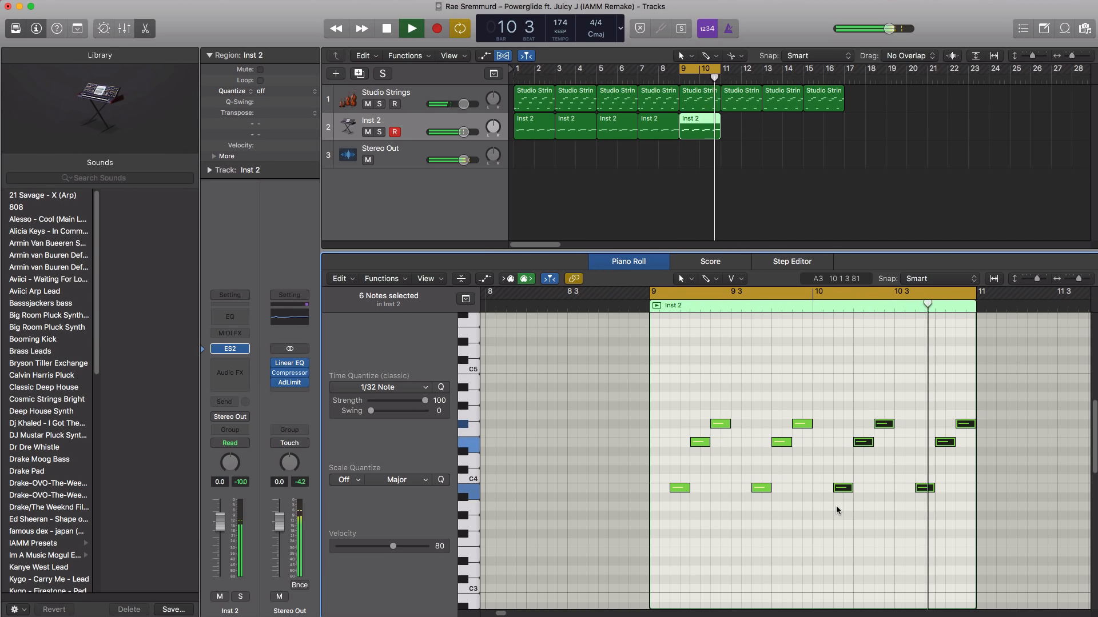
key(space)
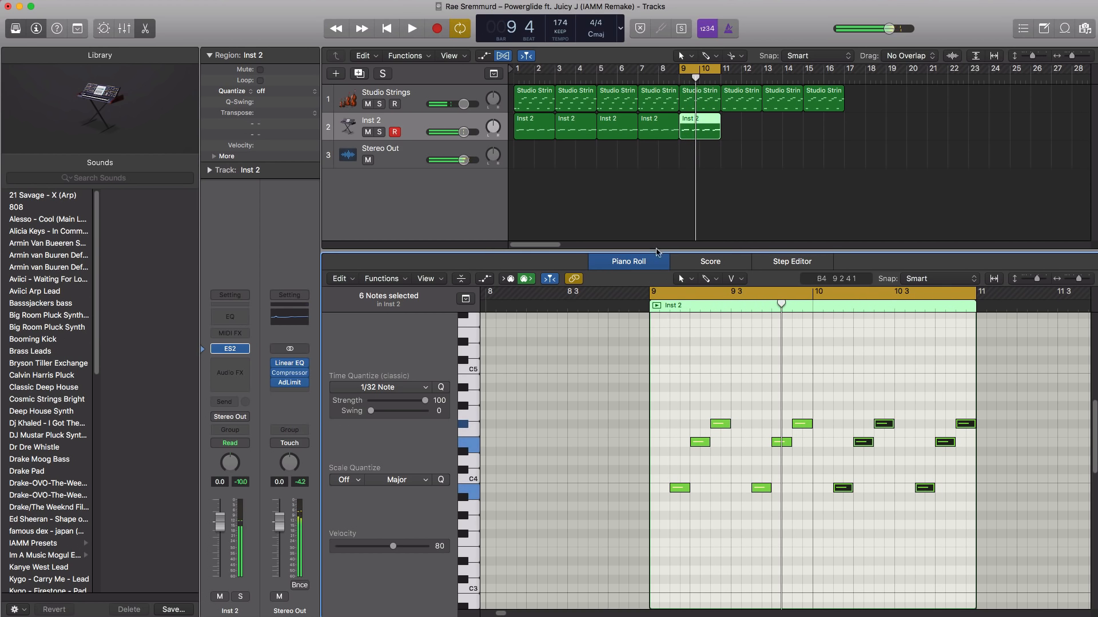
Repeat the bar 9 Inst 2 region with 3 copies and set the cycle range to bars 1–16
click(757, 161)
click(715, 130)
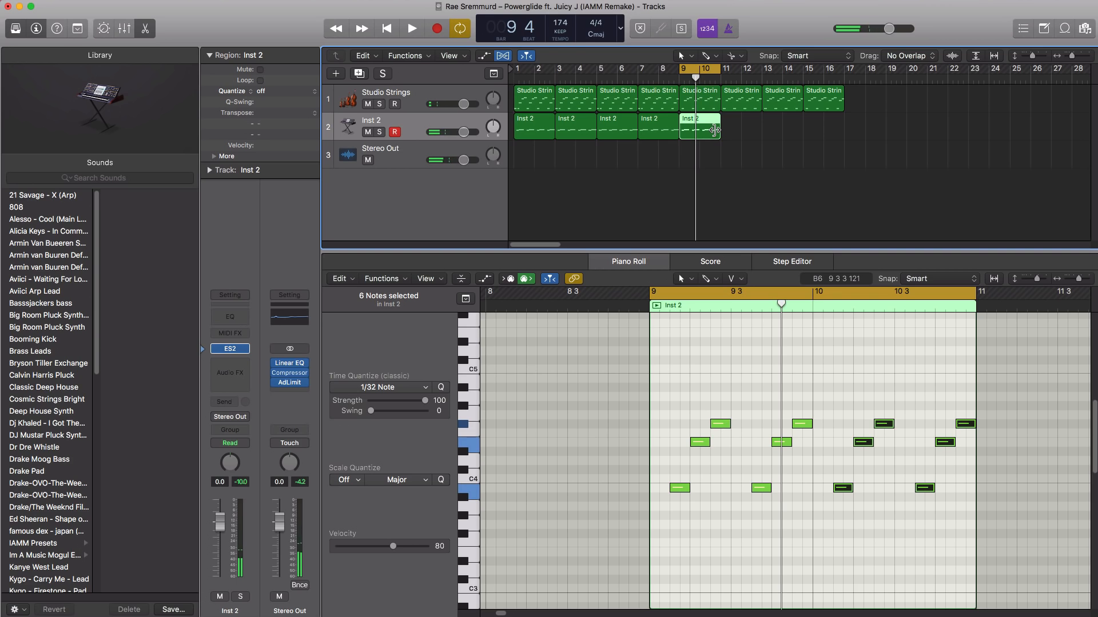
key(super+r)
key(Return)
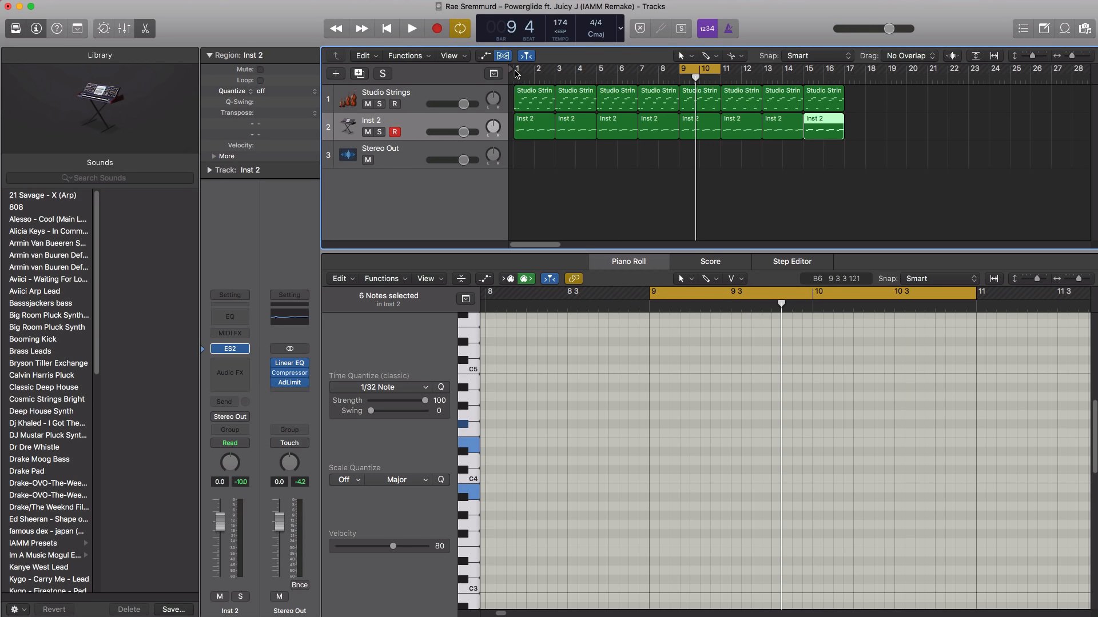
In ES2, move the oscillator mix fully to oscillator 1 and switch that oscillator to a sine wave while auditioning the part
click(230, 348)
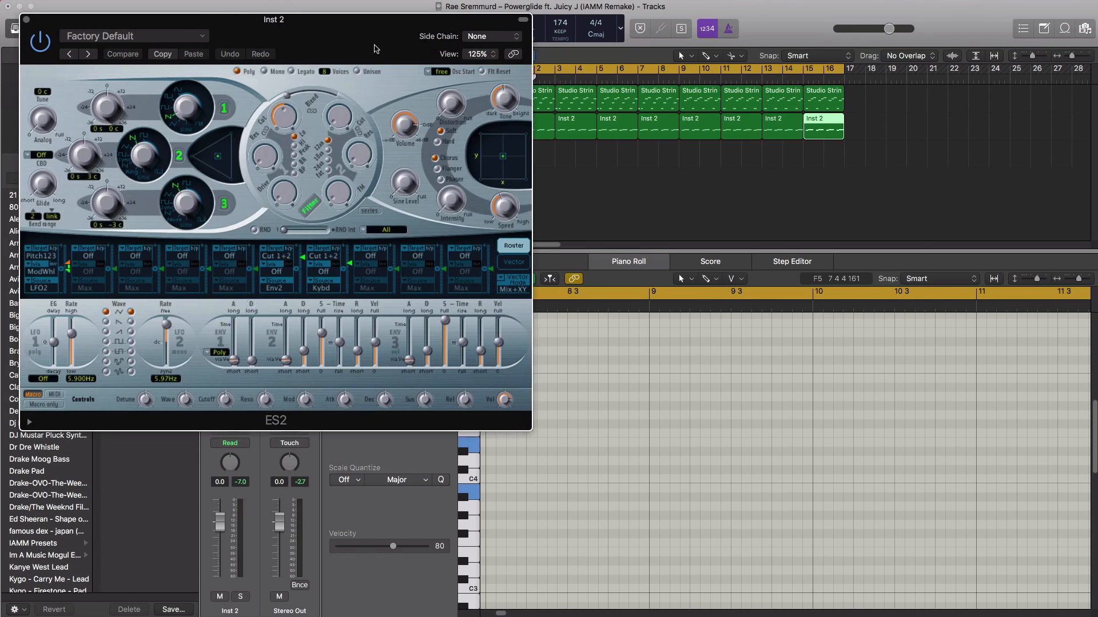
drag(374, 48, 682, 106)
key(space)
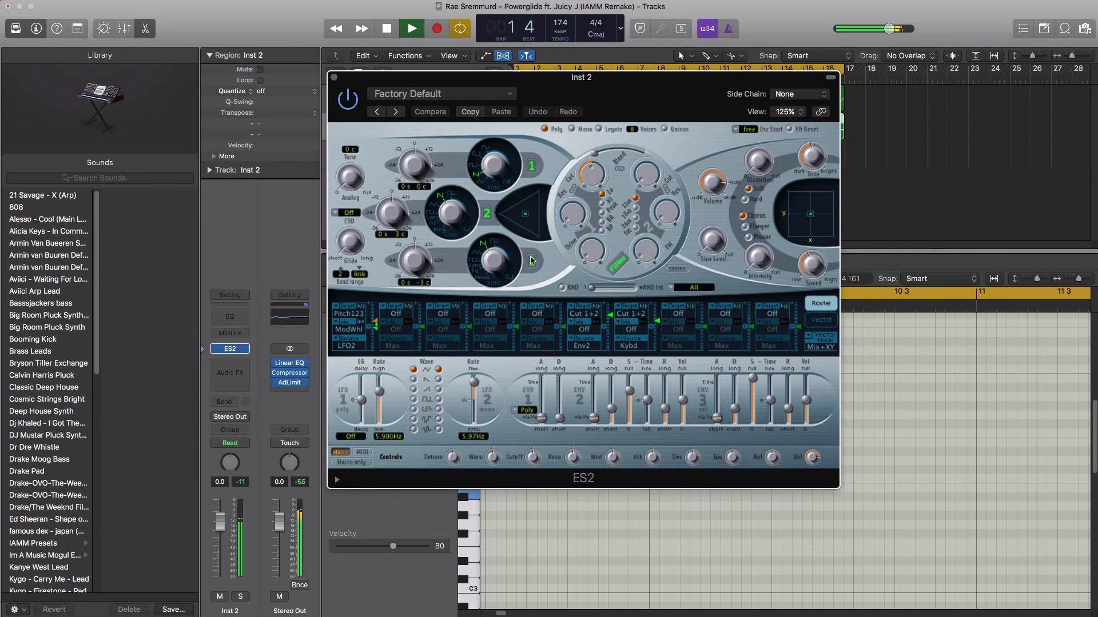
drag(529, 226, 533, 211)
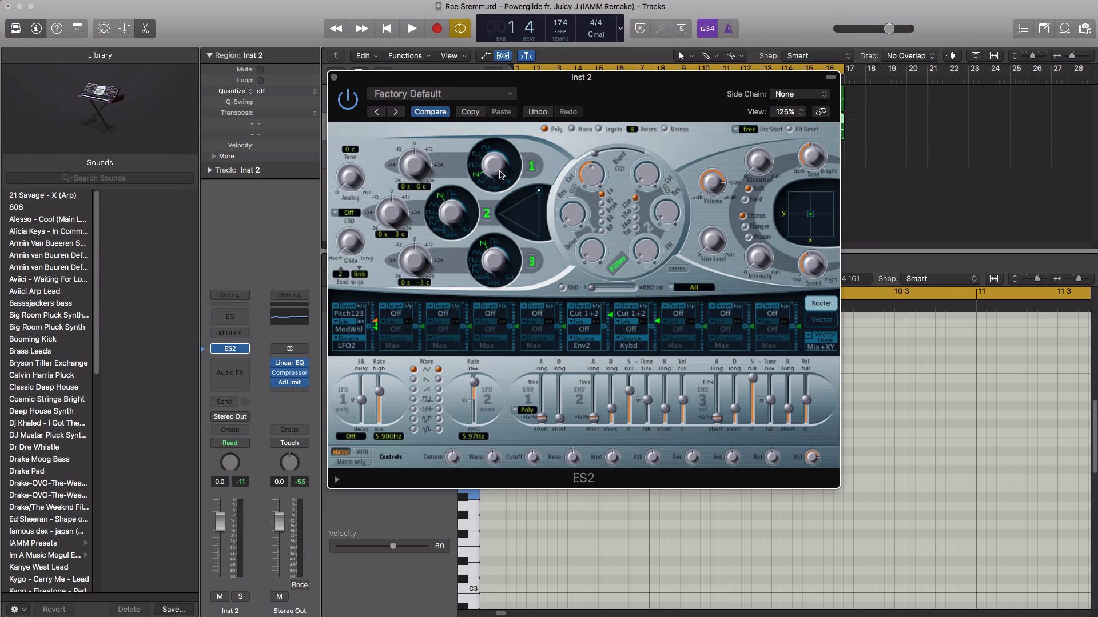
key(space)
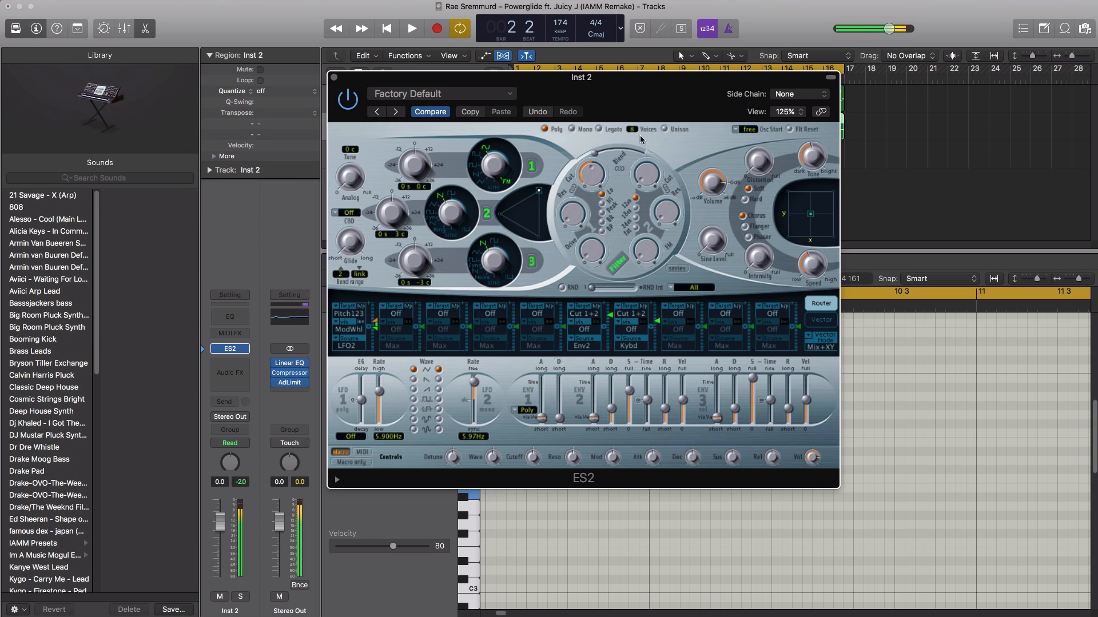
Enable Unison with 4 voices in ES2, lower the Inst 2 track volume to -14.2 dB and listen to the balance
click(665, 129)
drag(619, 79, 711, 213)
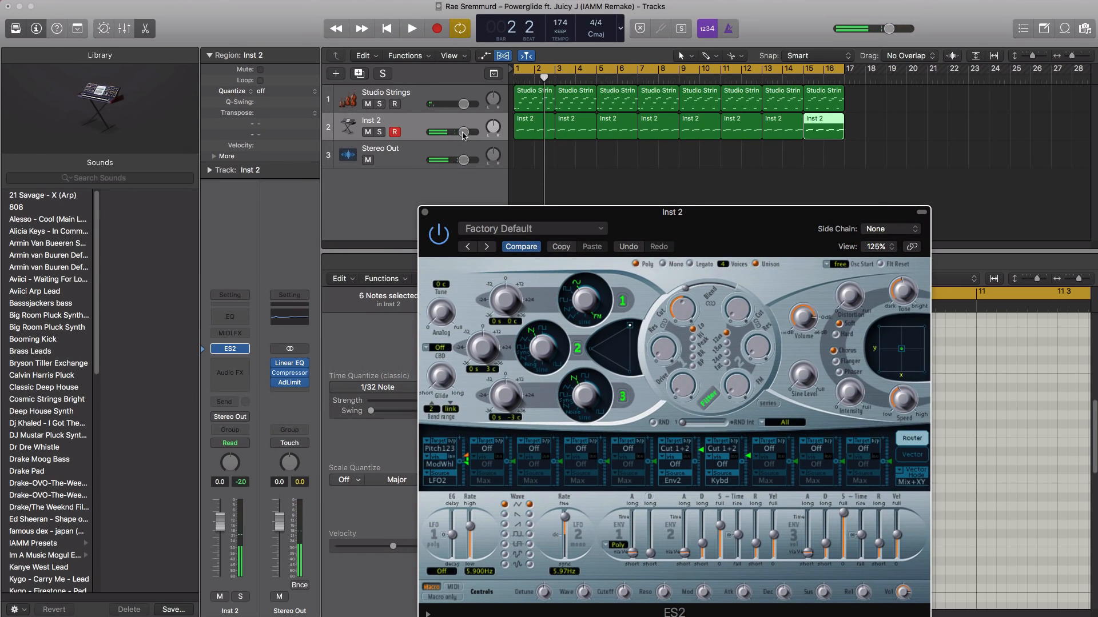
drag(464, 135, 423, 140)
key(space)
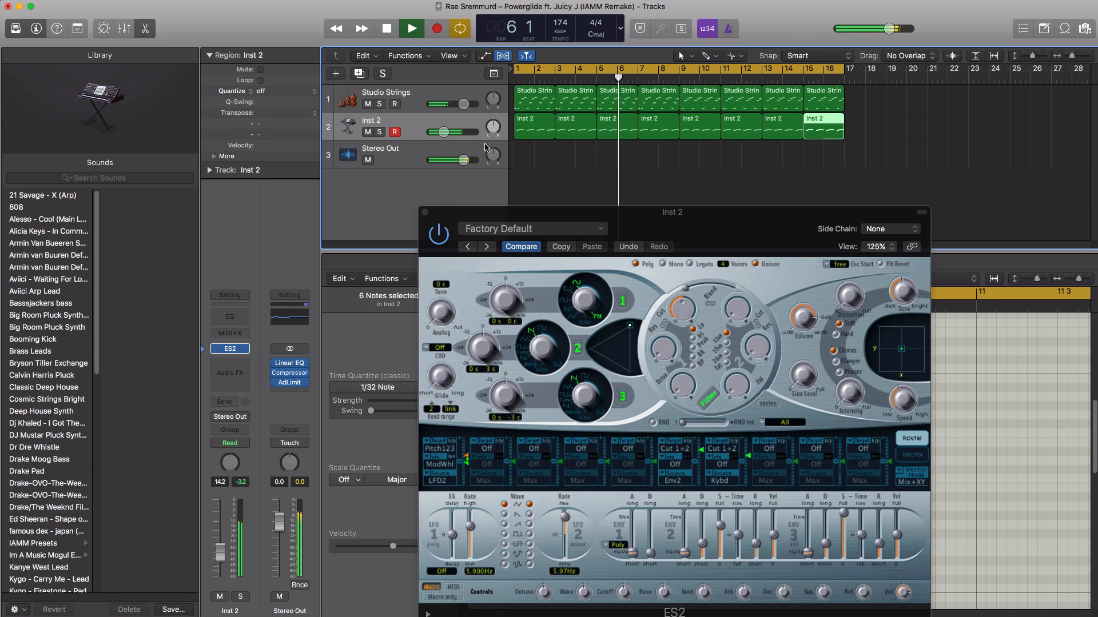
key(space)
Raise the attack of ES2's envelope 3 to about 6.30 ms and play back the result
drag(807, 558, 807, 553)
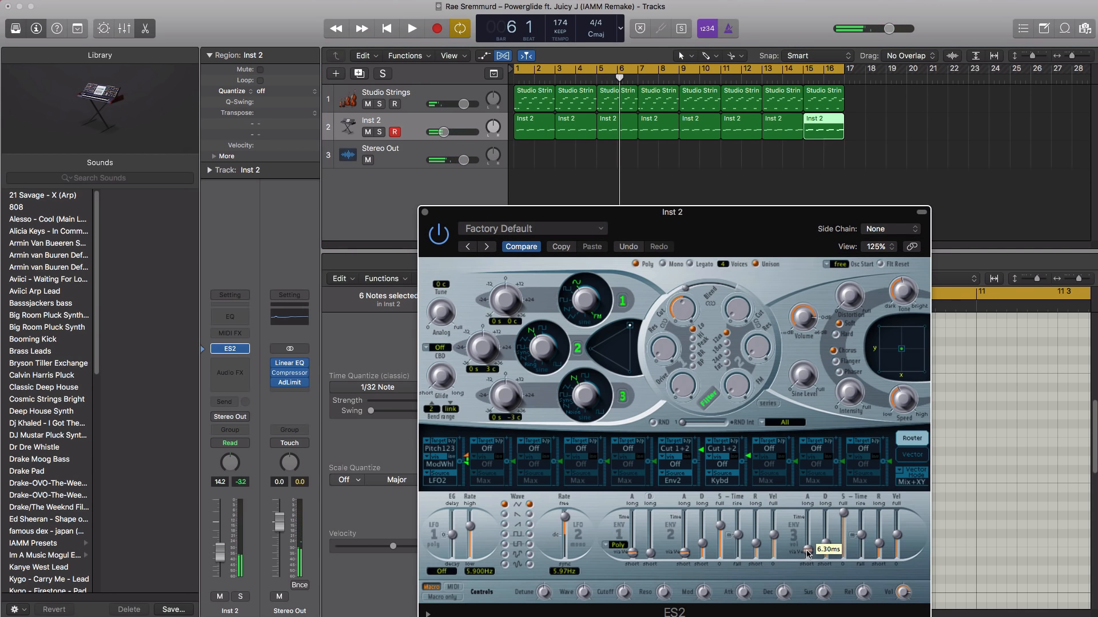
key(space)
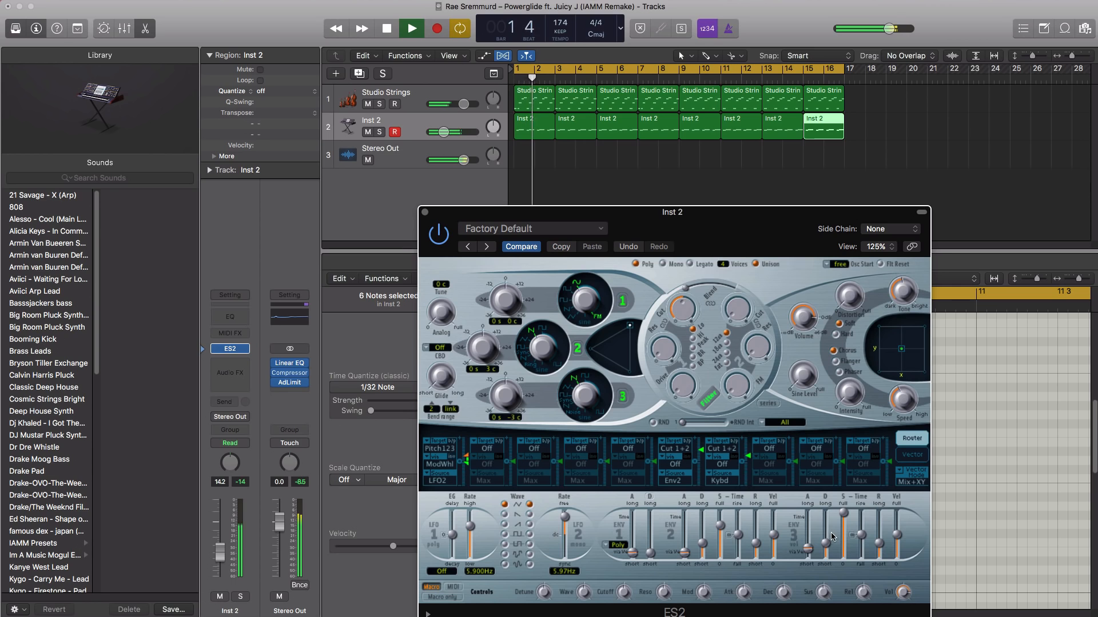
key(space)
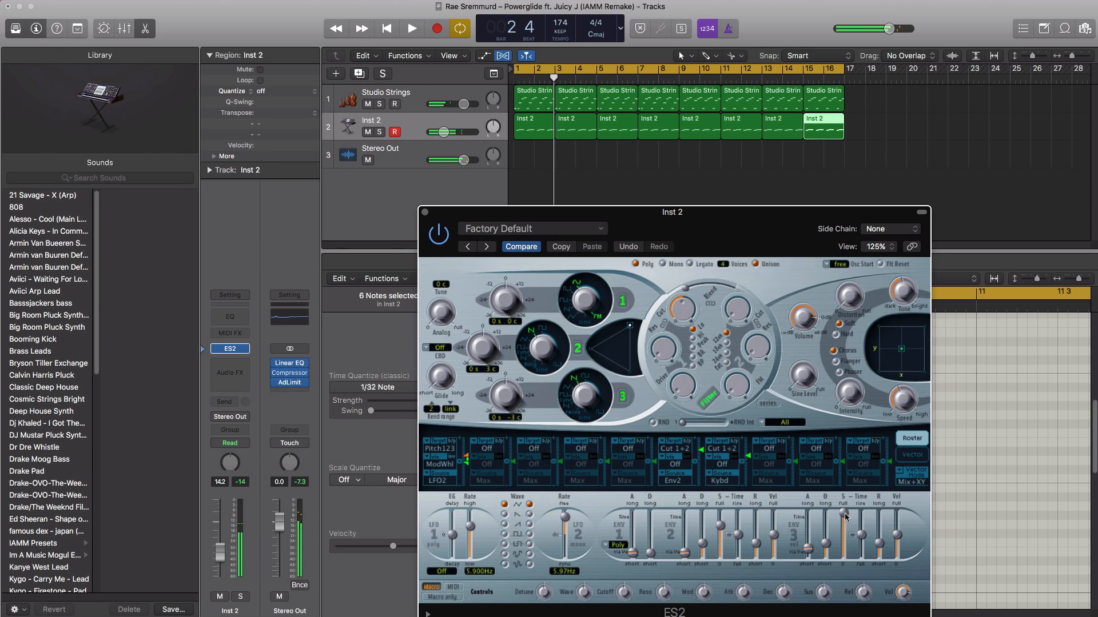
Drop envelope 3's sustain to zero and shorten its release while listening, and close the ES2 window
key(space)
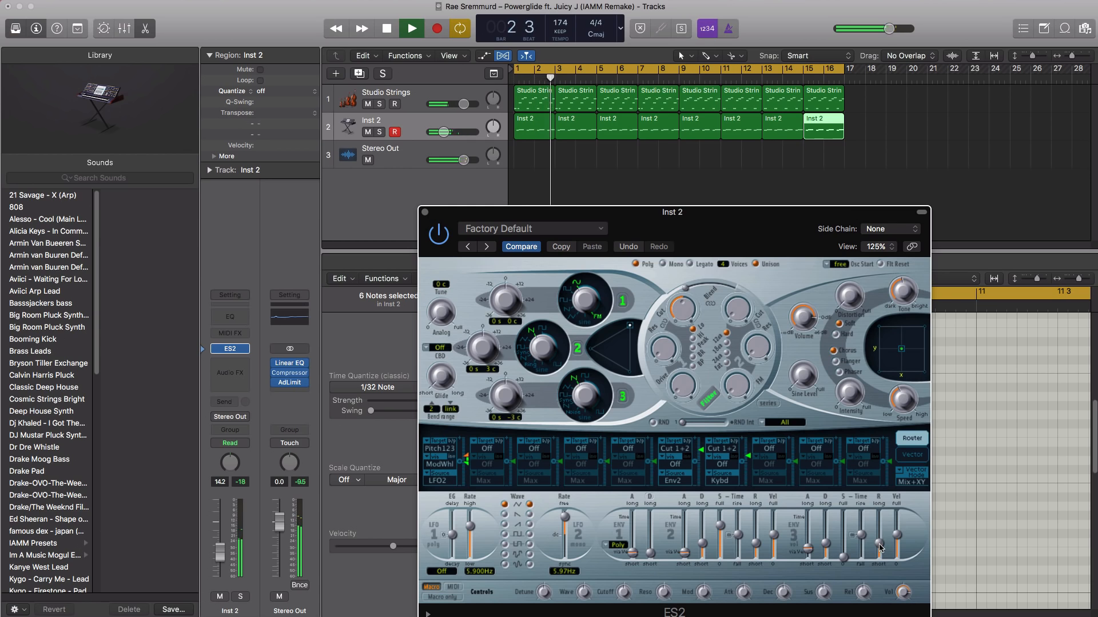
drag(880, 548, 879, 547)
key(space)
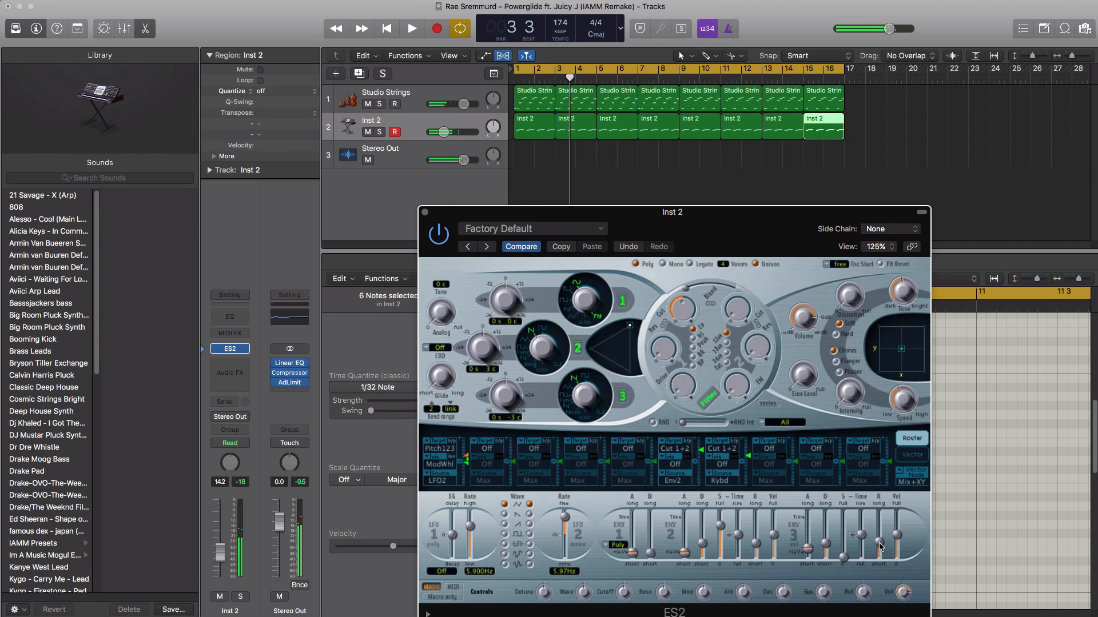
key(space)
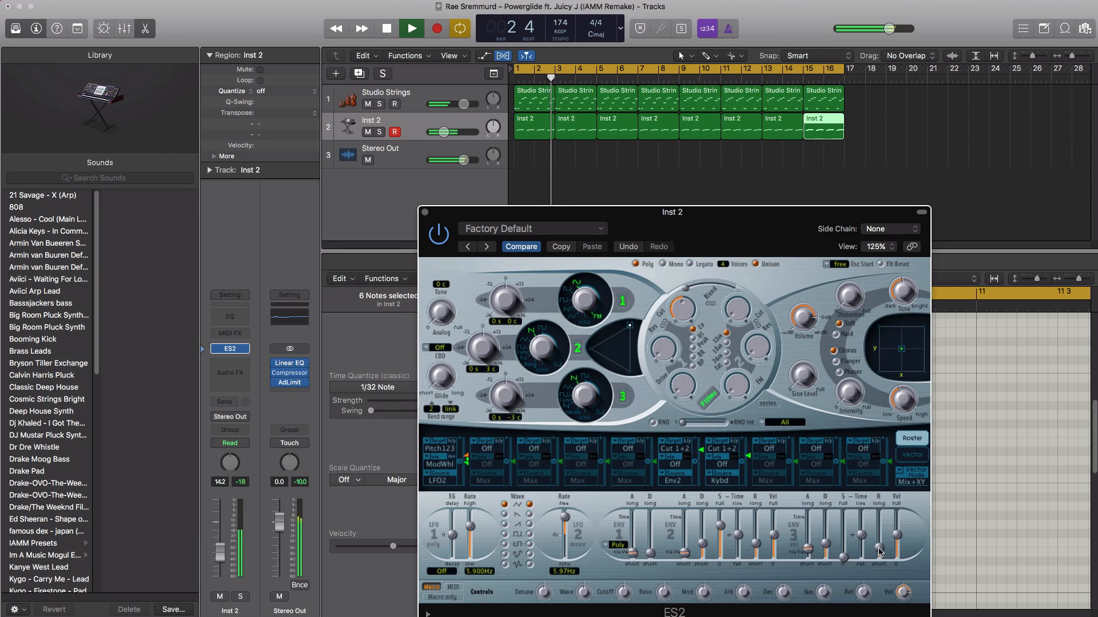
key(space)
click(425, 213)
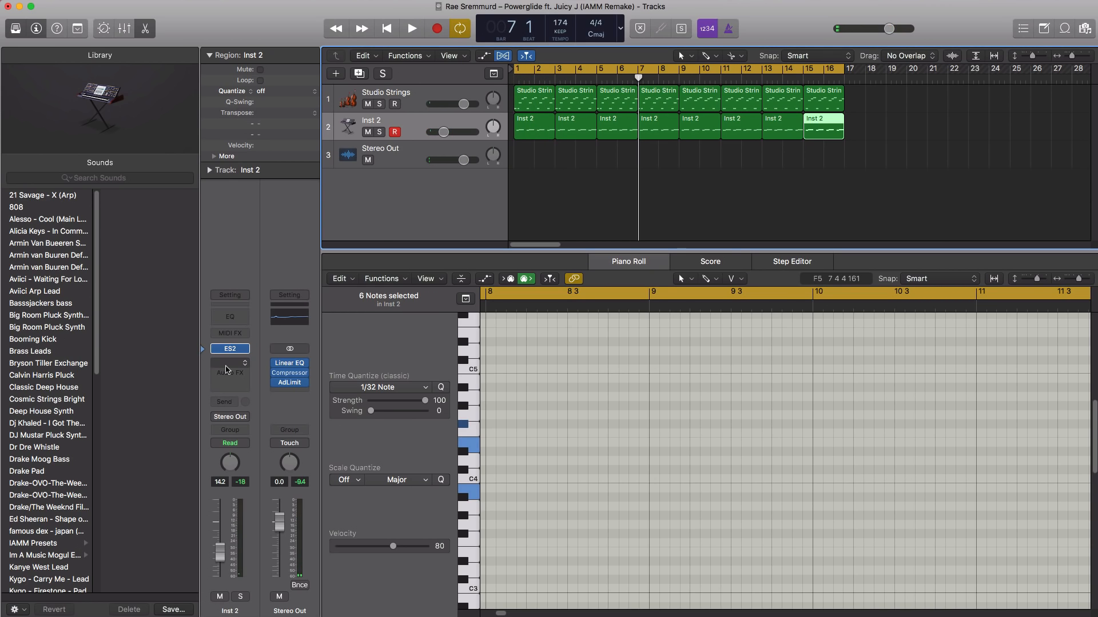
Insert Space Designer on the Inst 2 track with Dry at -9.4 dB and Wet at -20.0 dB, listen and close its window
click(228, 364)
click(241, 388)
key(space)
drag(336, 49, 453, 73)
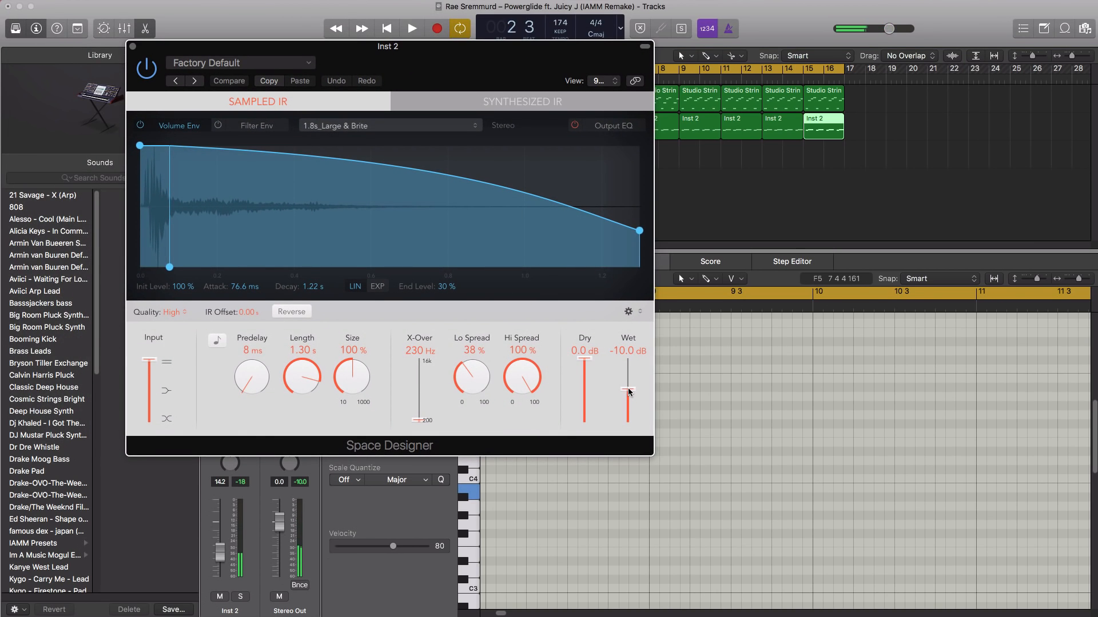
drag(629, 392, 628, 395)
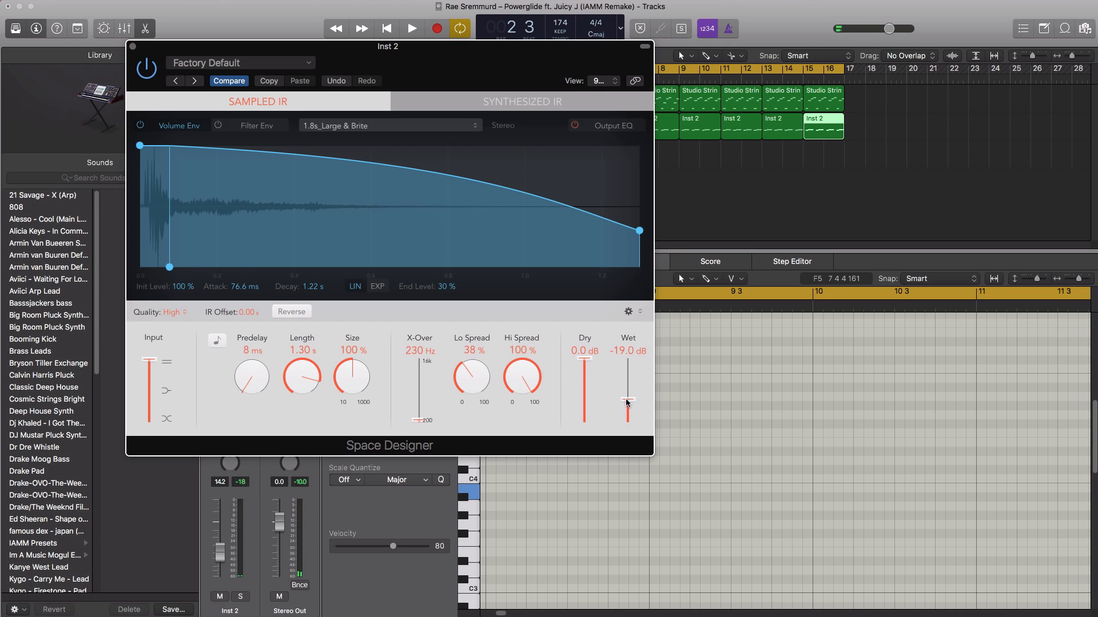
key(space)
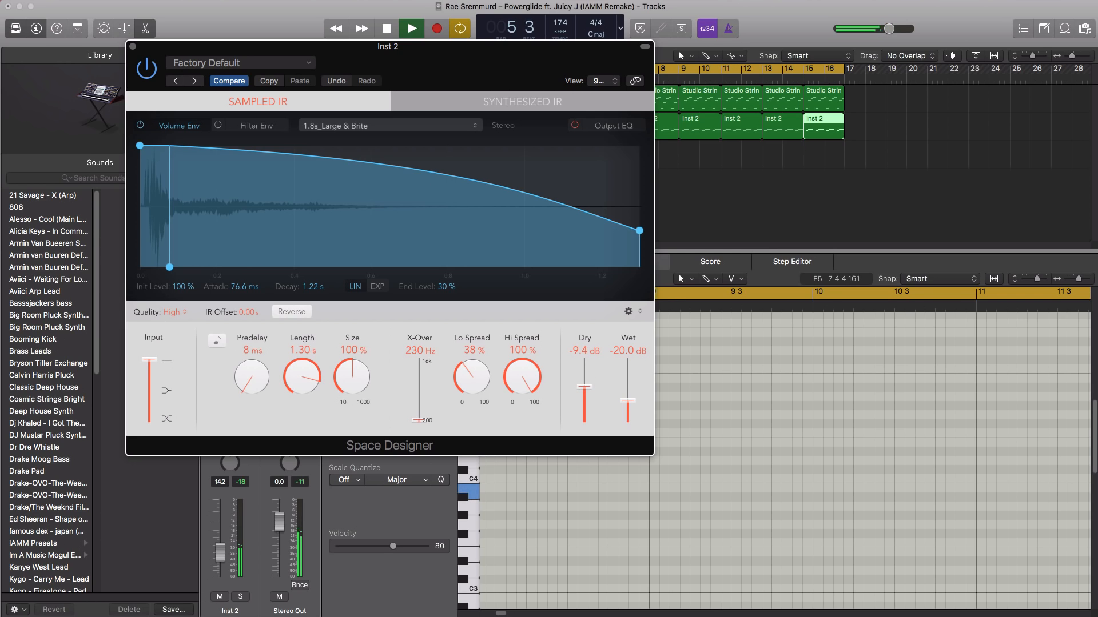
click(133, 46)
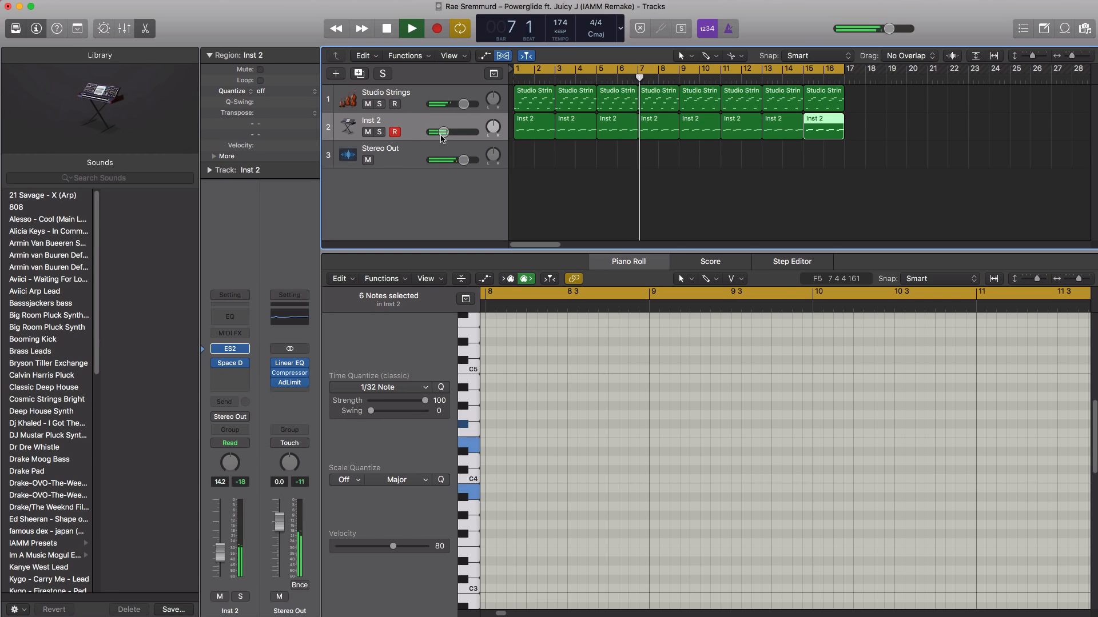
Raise the Inst 2 track volume to -11.2 dB while listening to the balance
drag(442, 132, 448, 133)
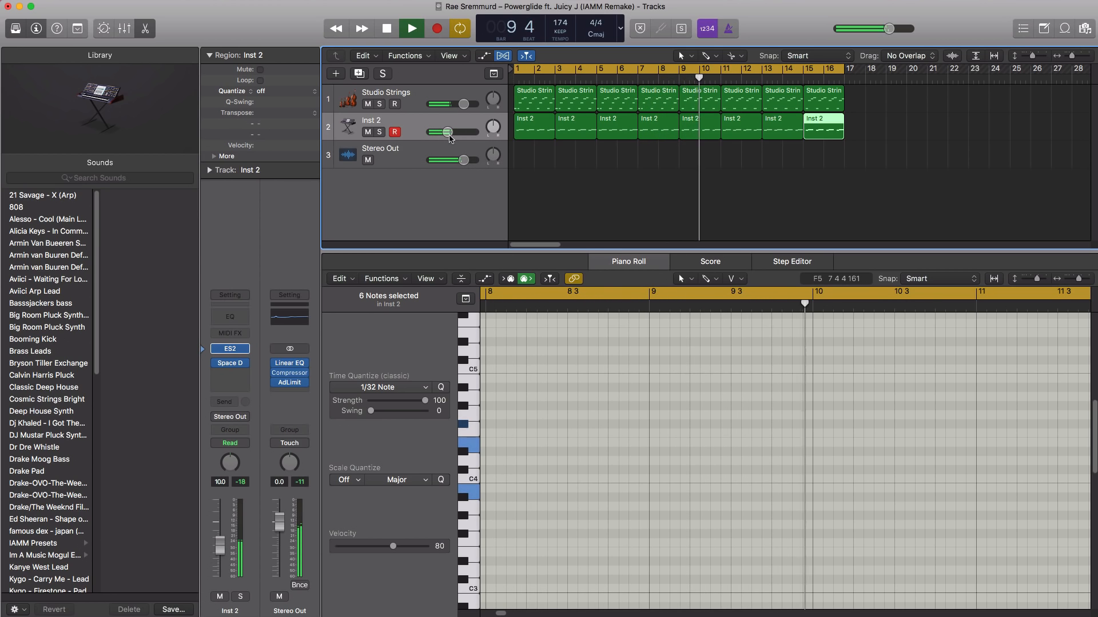
drag(452, 135, 446, 134)
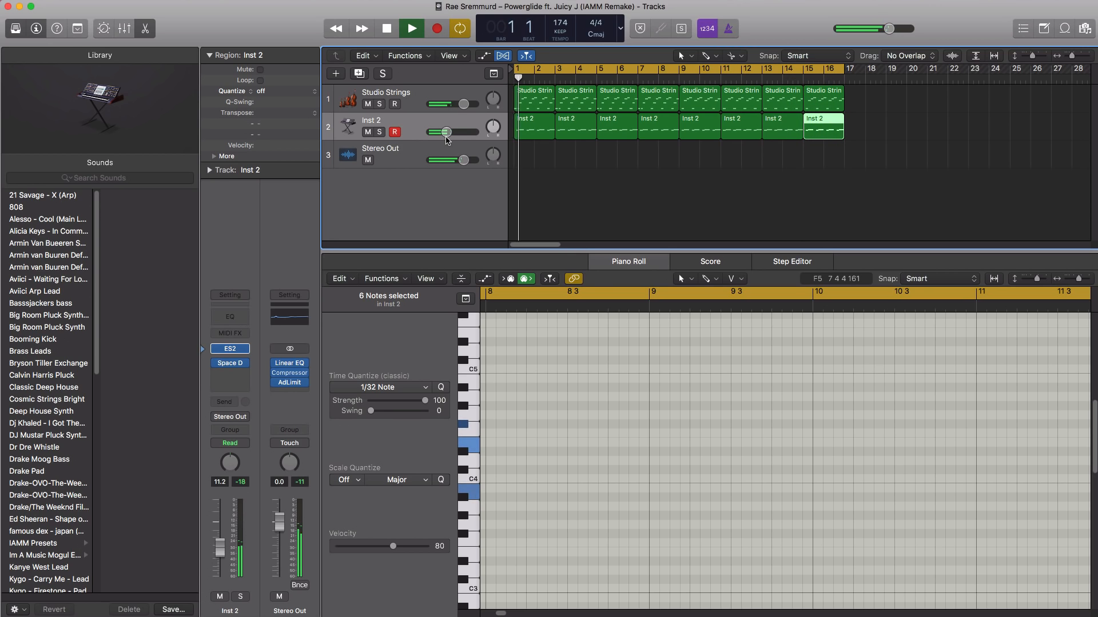
key(space)
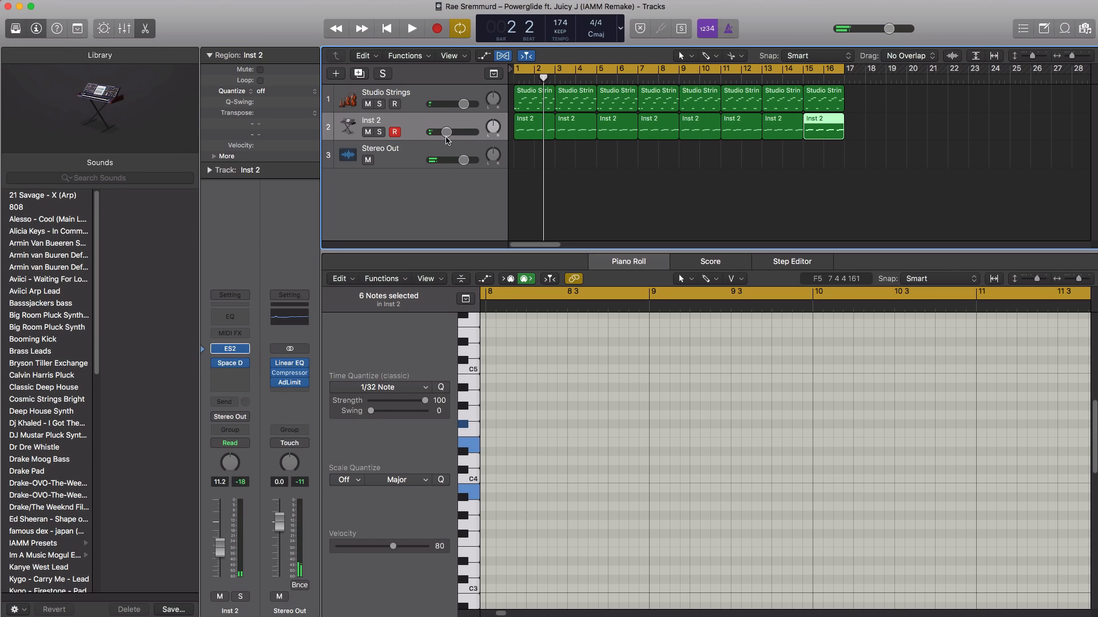
Create a new software instrument track below Inst 2 and load EXS24 as its instrument
click(342, 78)
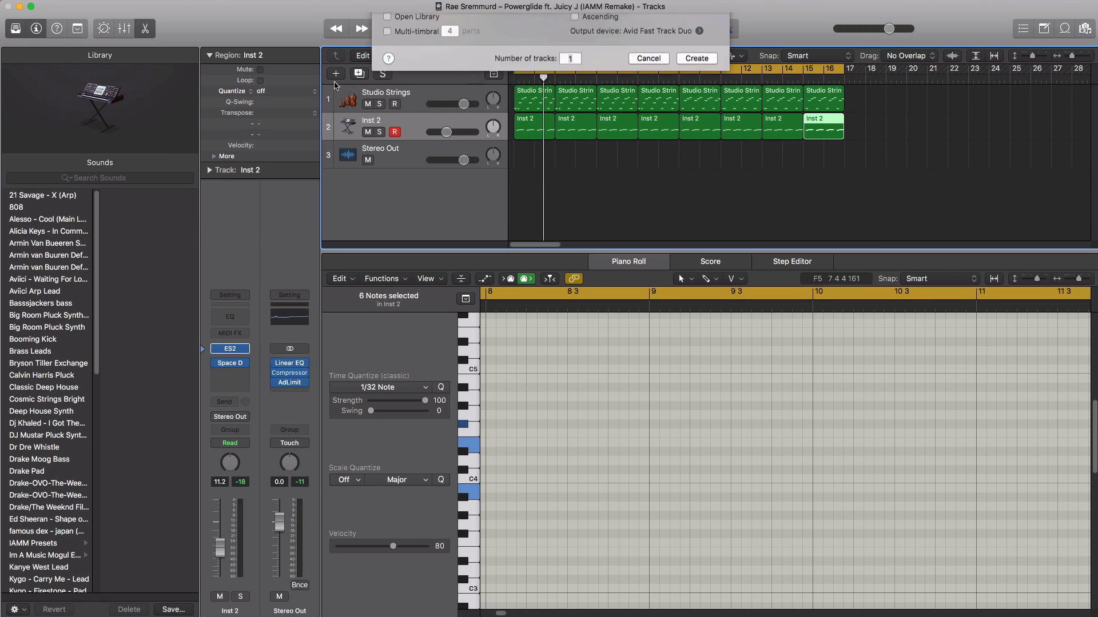
key(Return)
click(230, 349)
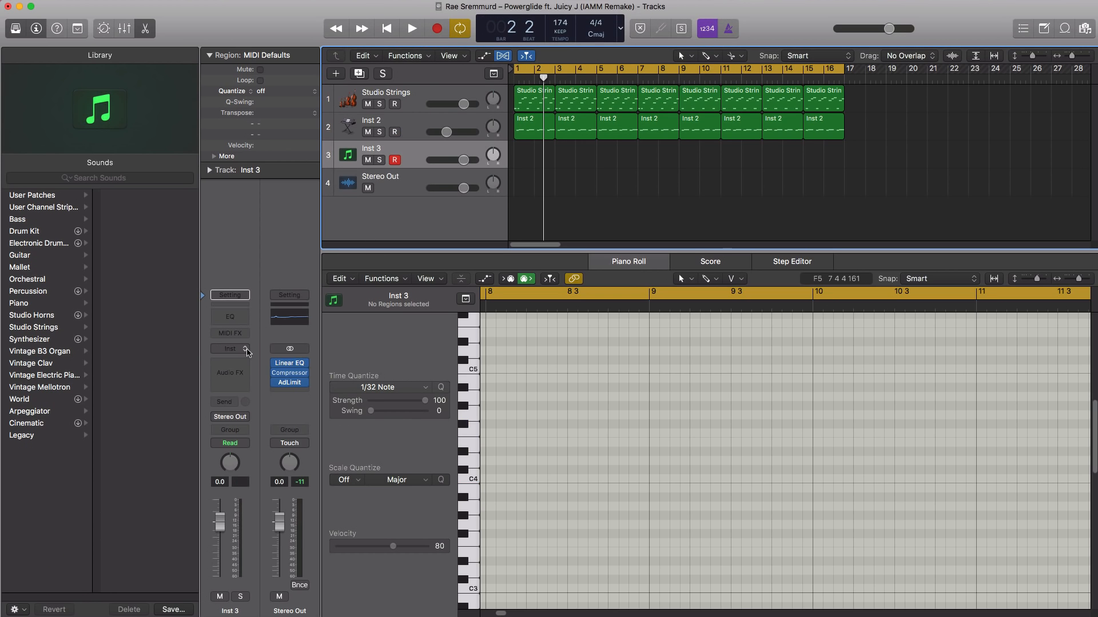
click(253, 385)
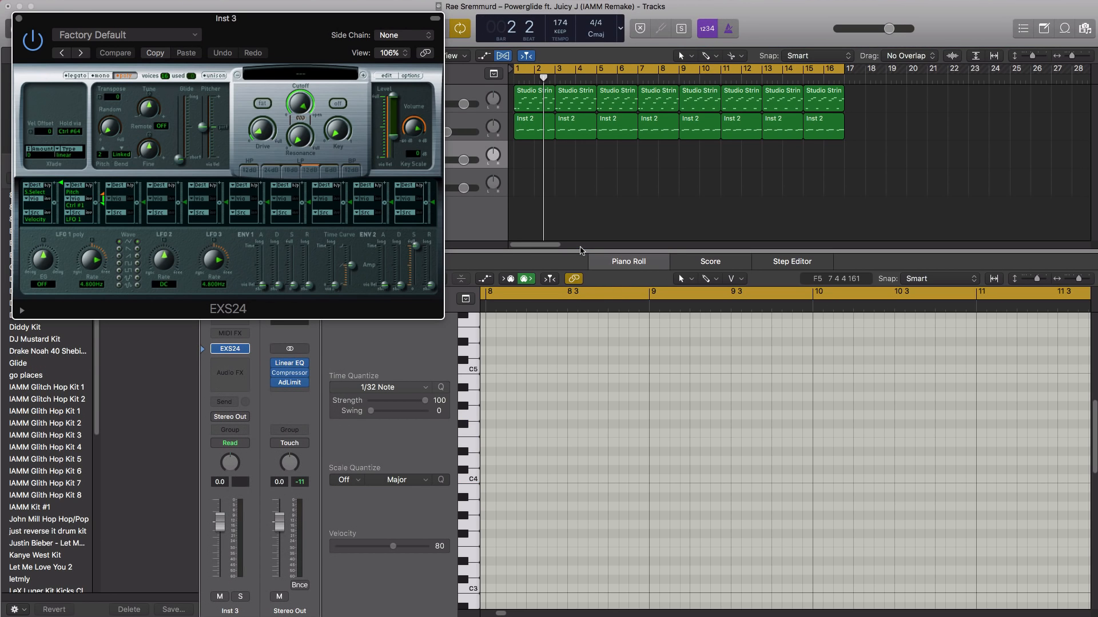
Load the project's powerglide drum kit into EXS24 and close the instrument window
click(300, 74)
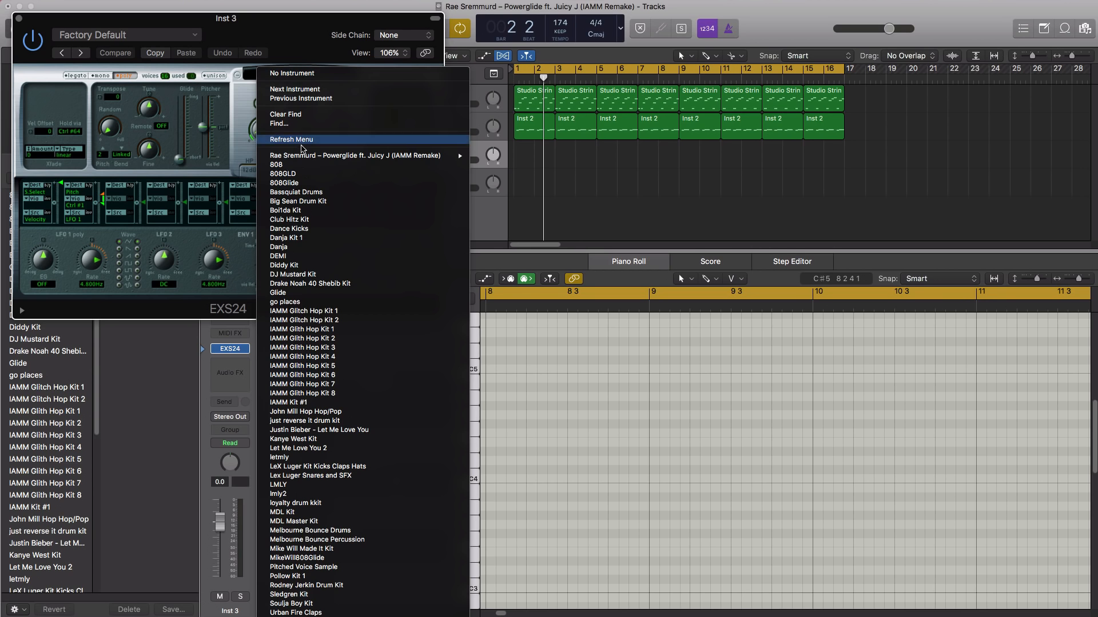
mouse_move(463, 156)
click(499, 156)
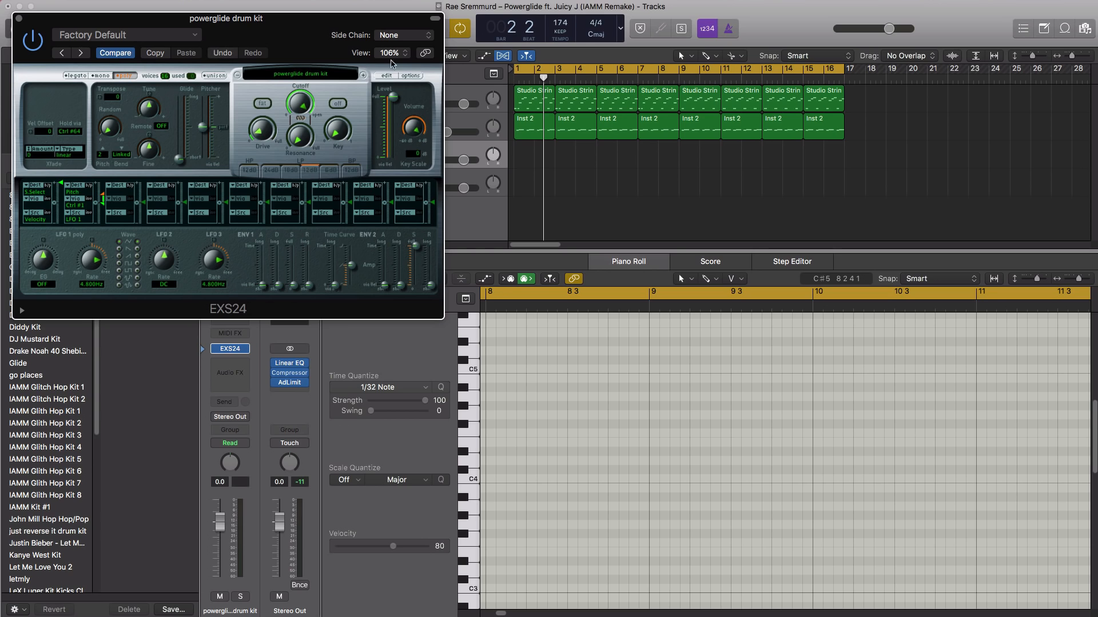
click(19, 19)
Listen briefly and create an empty two-bar region at bar 1 on the powerglide drum kit track
key(space)
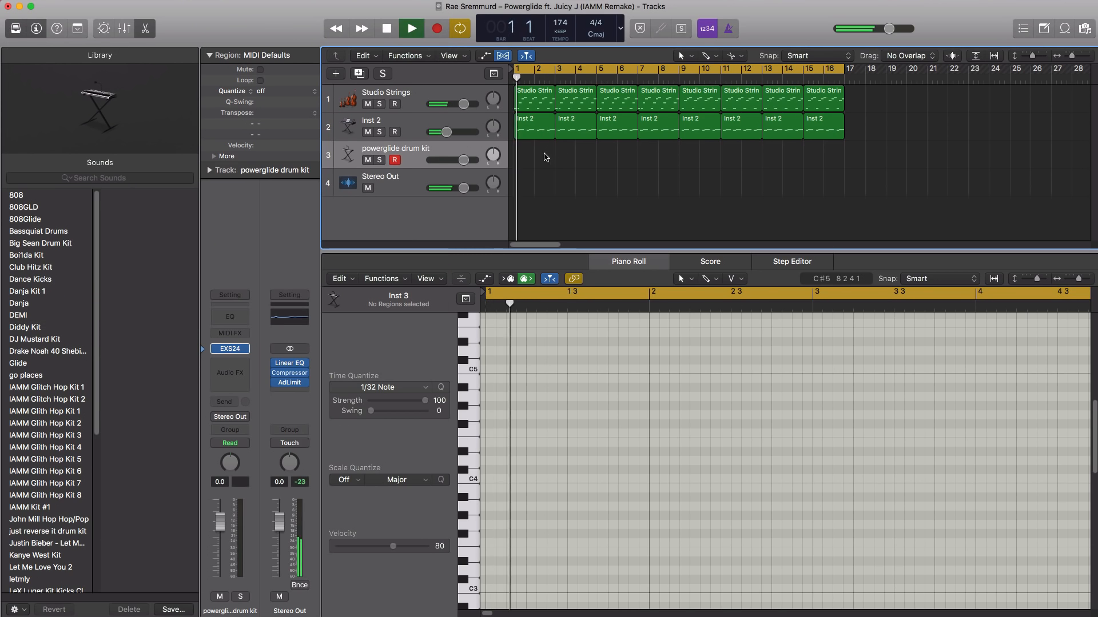
key(space)
super+click(523, 159)
drag(532, 163, 554, 162)
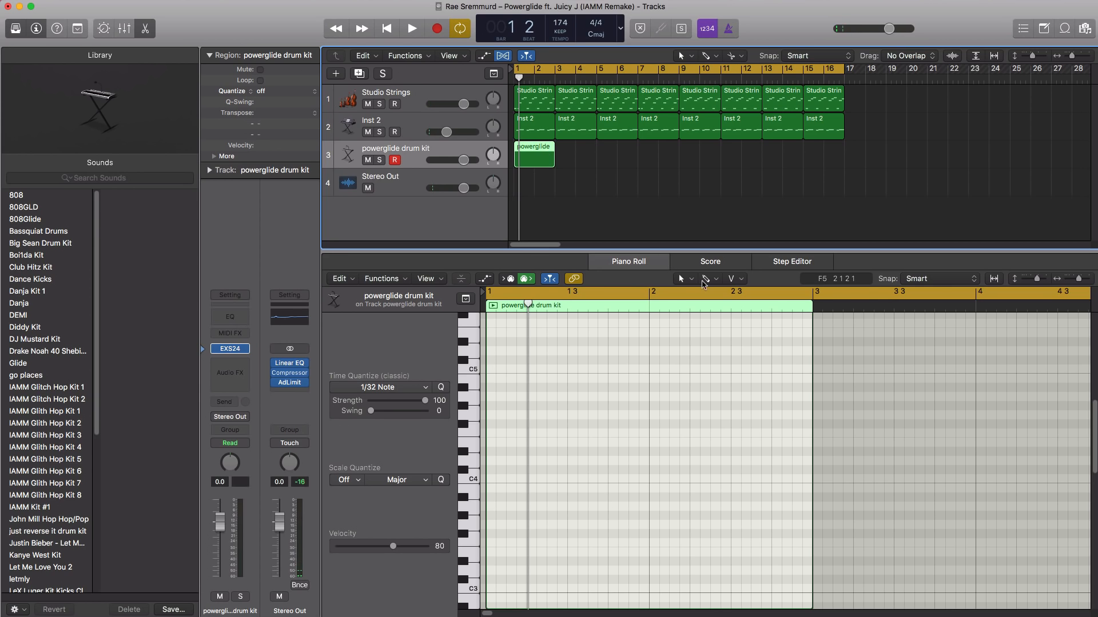
Assign the Brush tool as the Piano Roll's secondary tool and set Time Quantize to 1/8 Note
click(706, 278)
click(750, 473)
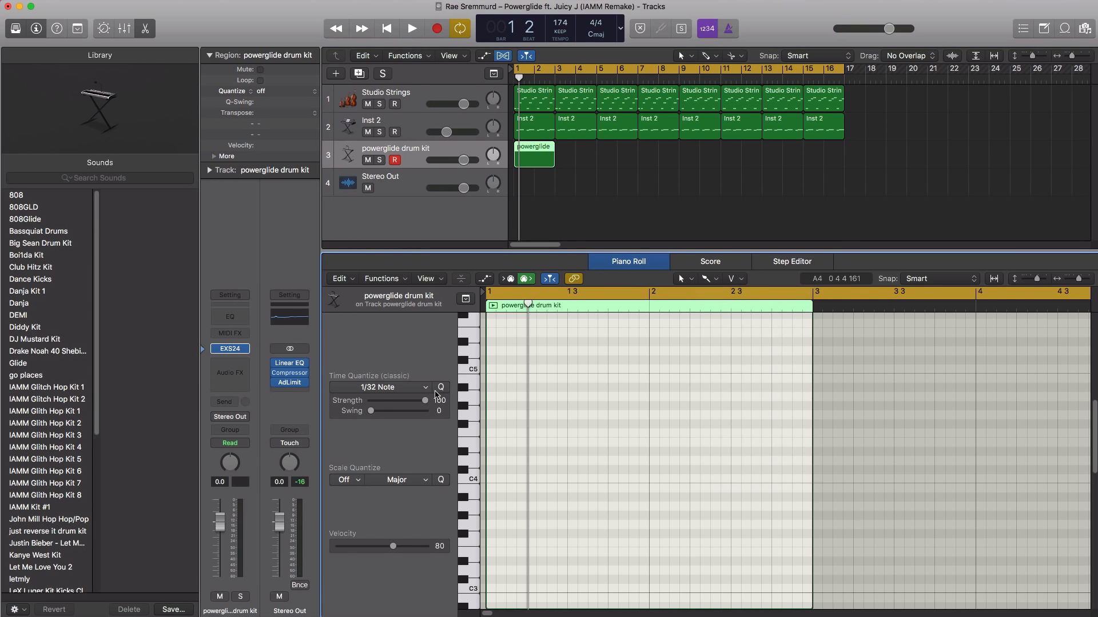
click(400, 389)
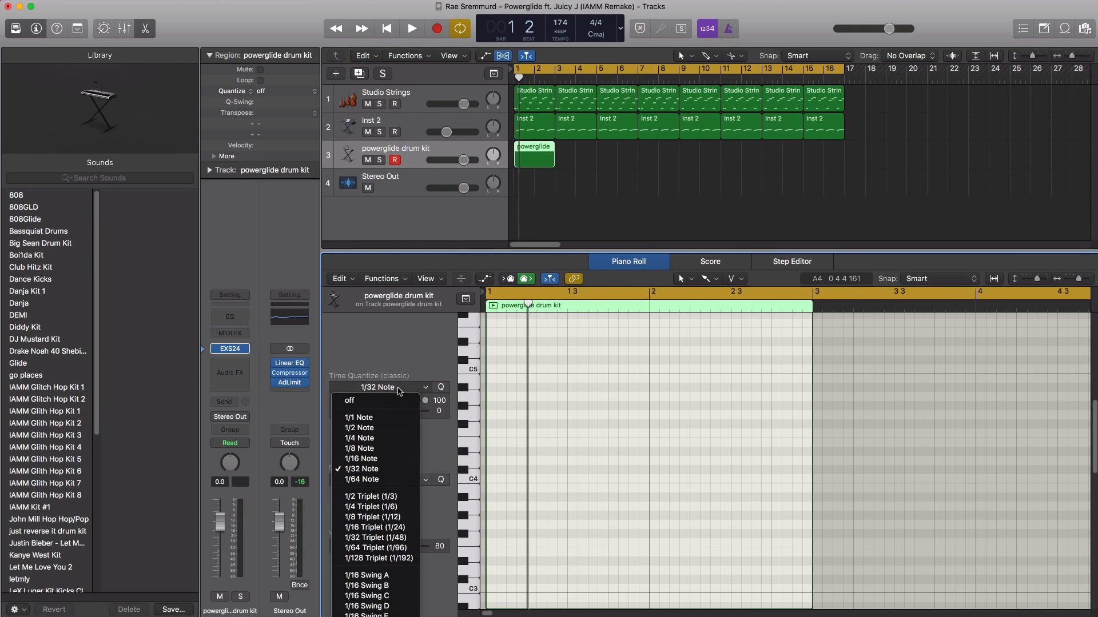
click(375, 447)
Fill the two-bar drum region with continuous eighth notes on C#1 and play back the result
scroll(585, 452, down, 4)
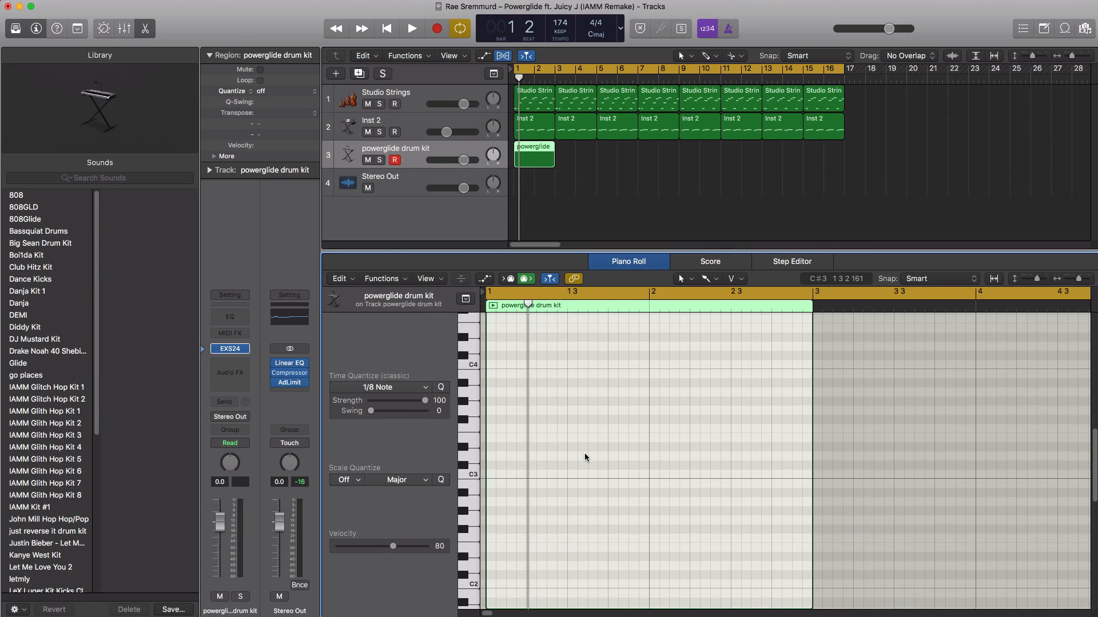
scroll(585, 453, down, 6)
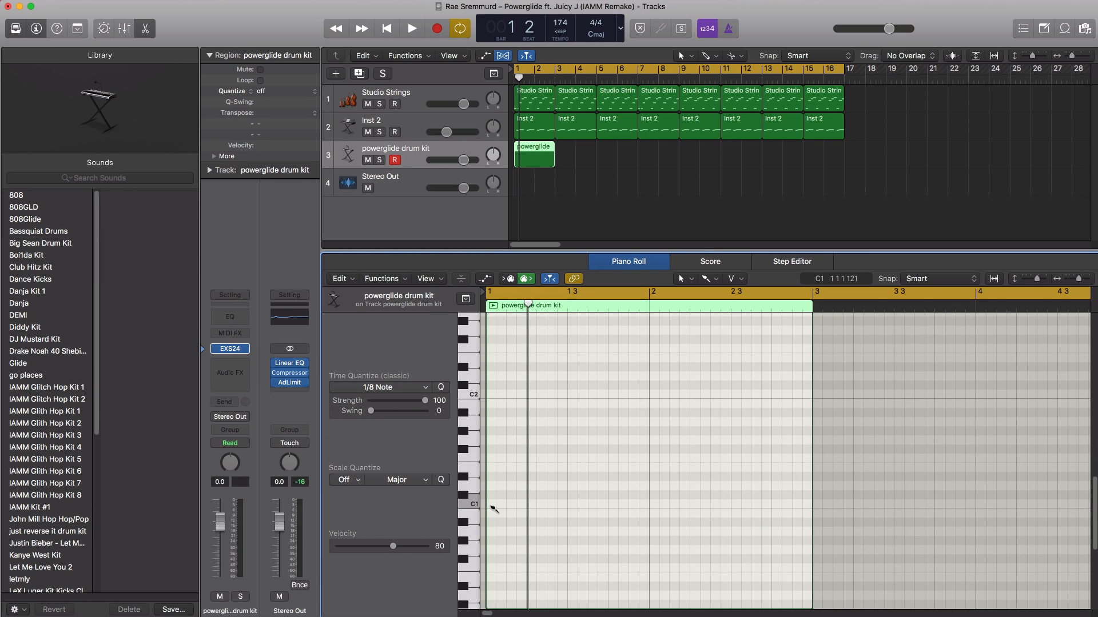
click(492, 505)
click(514, 505)
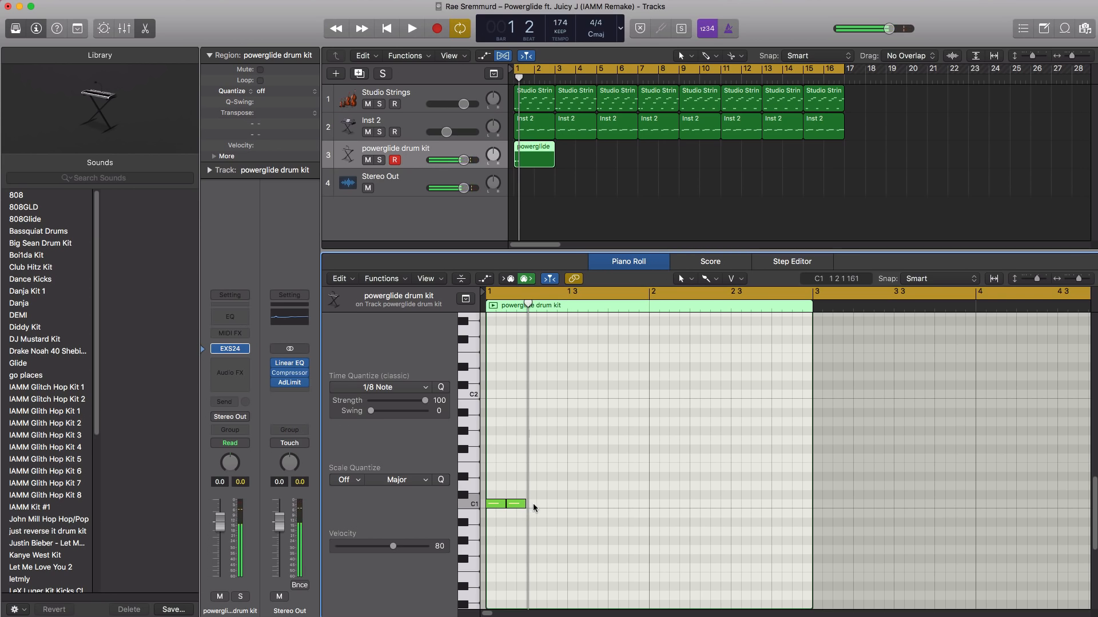
mouse_move(535, 507)
mouse_down()
mouse_move(501, 507)
mouse_move(497, 495)
mouse_move(802, 494)
mouse_up()
key(space)
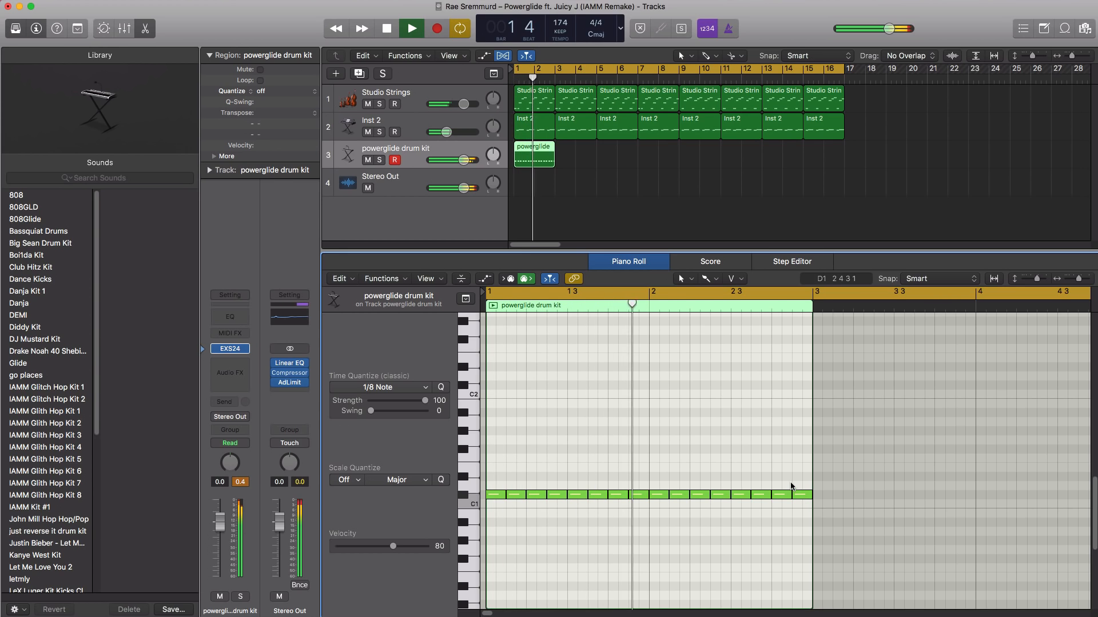
key(space)
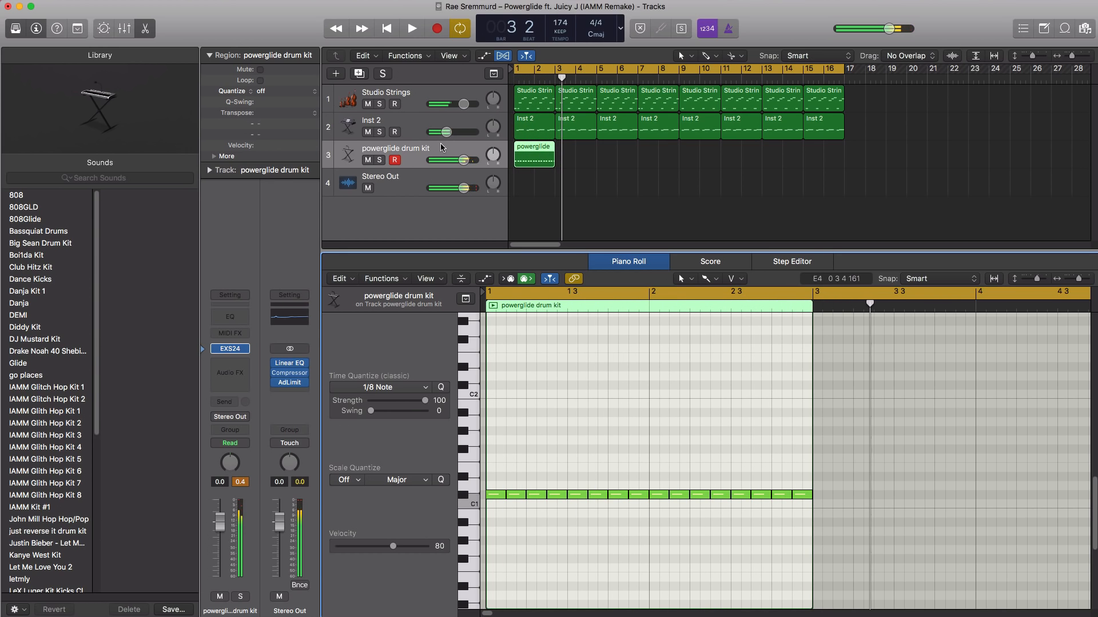
Repeat the two-bar drum kit region with 7 copies so the pattern covers all 16 bars
key(super+r)
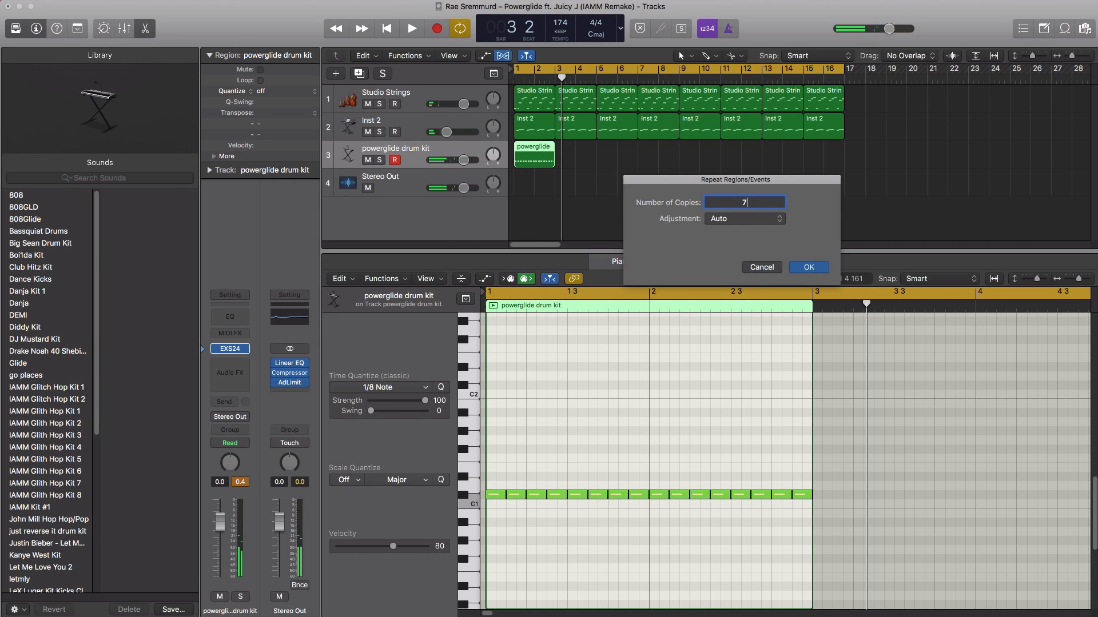
key(Return)
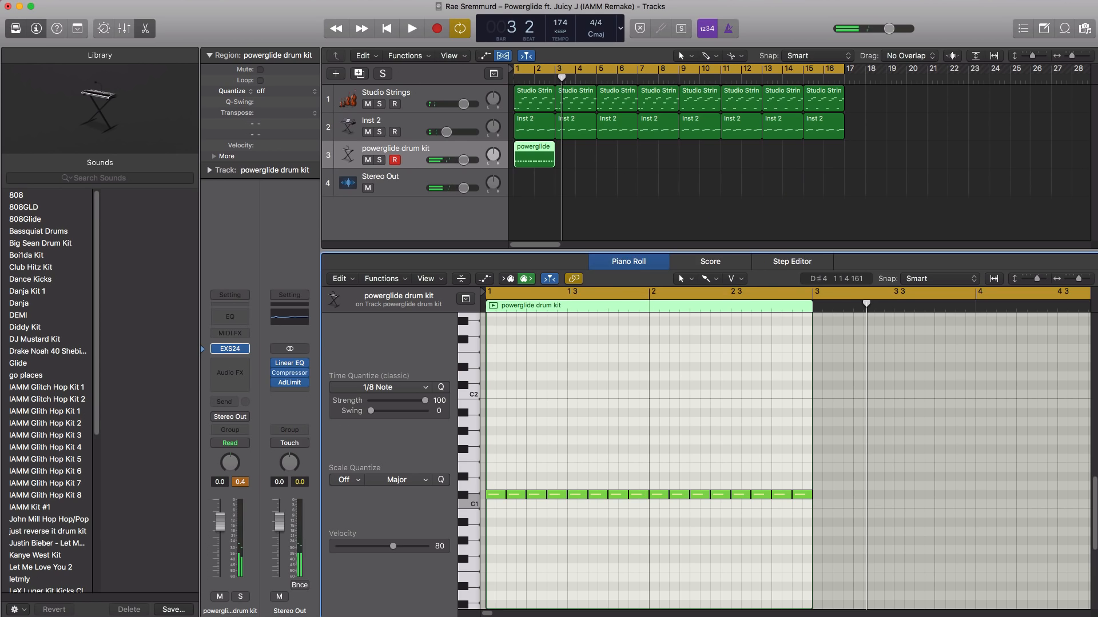
click(591, 171)
click(546, 153)
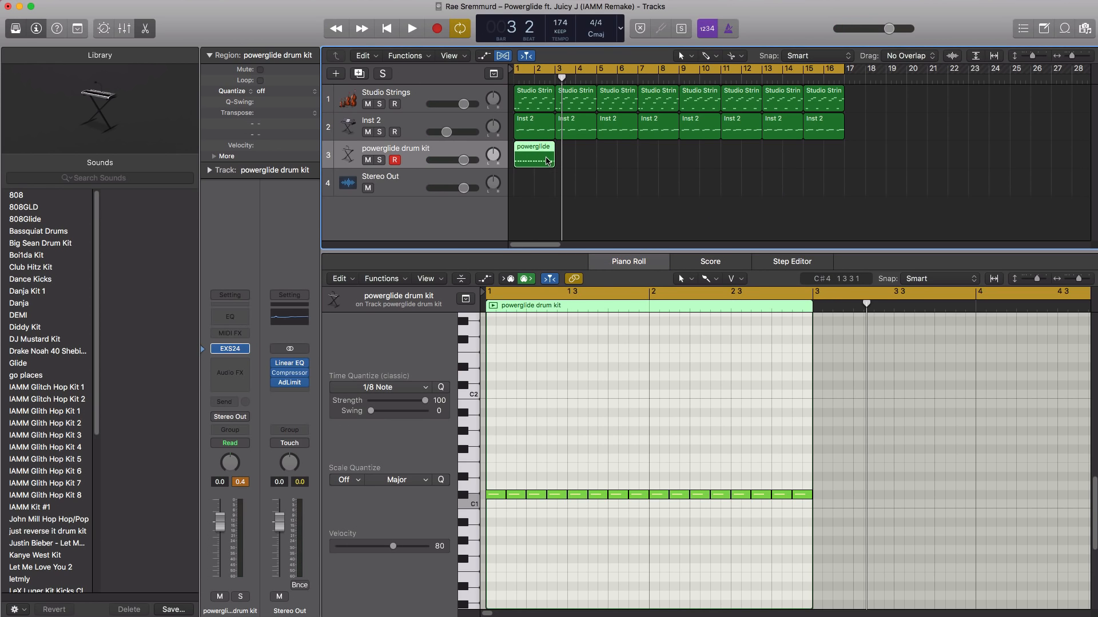
key(super+r)
key(Return)
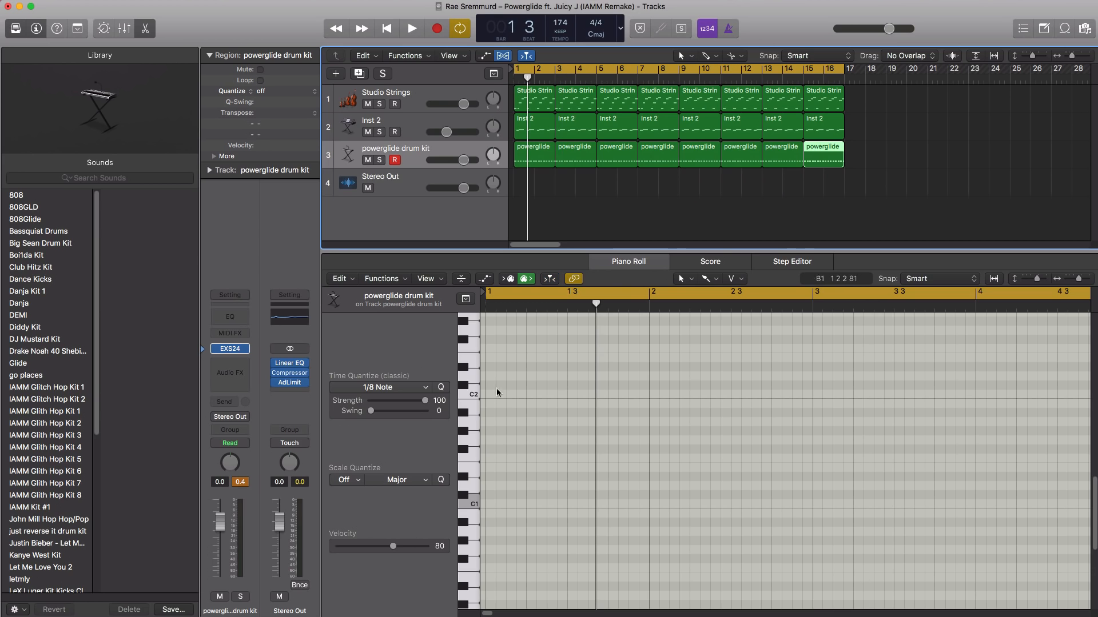
Add a Channel EQ that cuts the drum kit track's low frequencies and lower its volume to -5.8 dB while listening
click(229, 318)
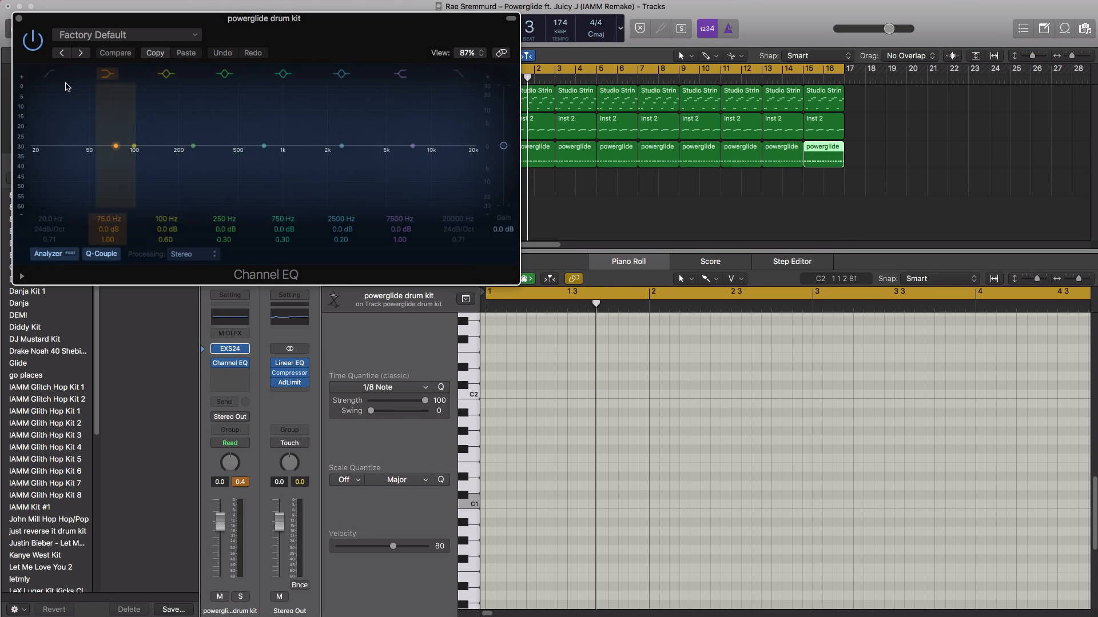
drag(41, 169, 434, 143)
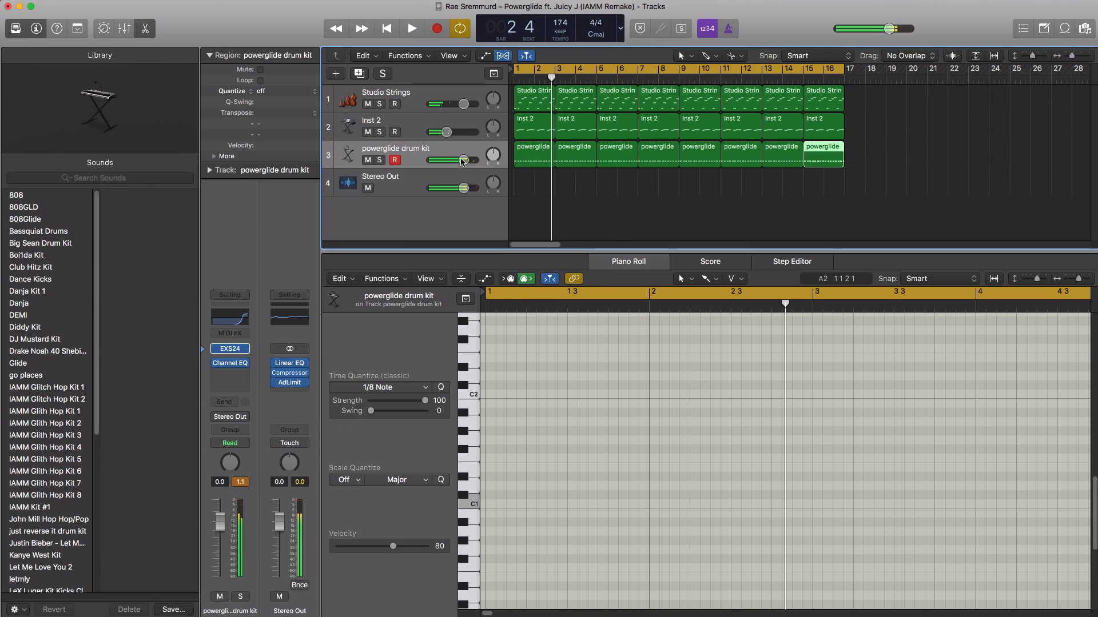
click(462, 161)
drag(457, 160, 451, 160)
key(space)
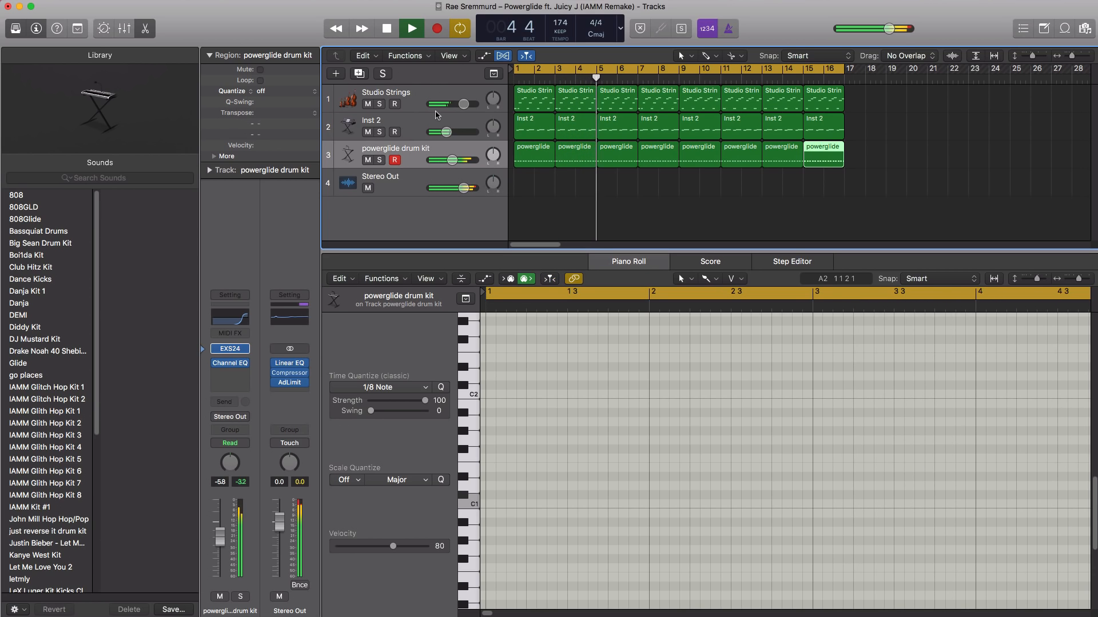
Duplicate the powerglide drum kit track with its settings and remove the Channel EQ from the copy
click(359, 75)
click(241, 363)
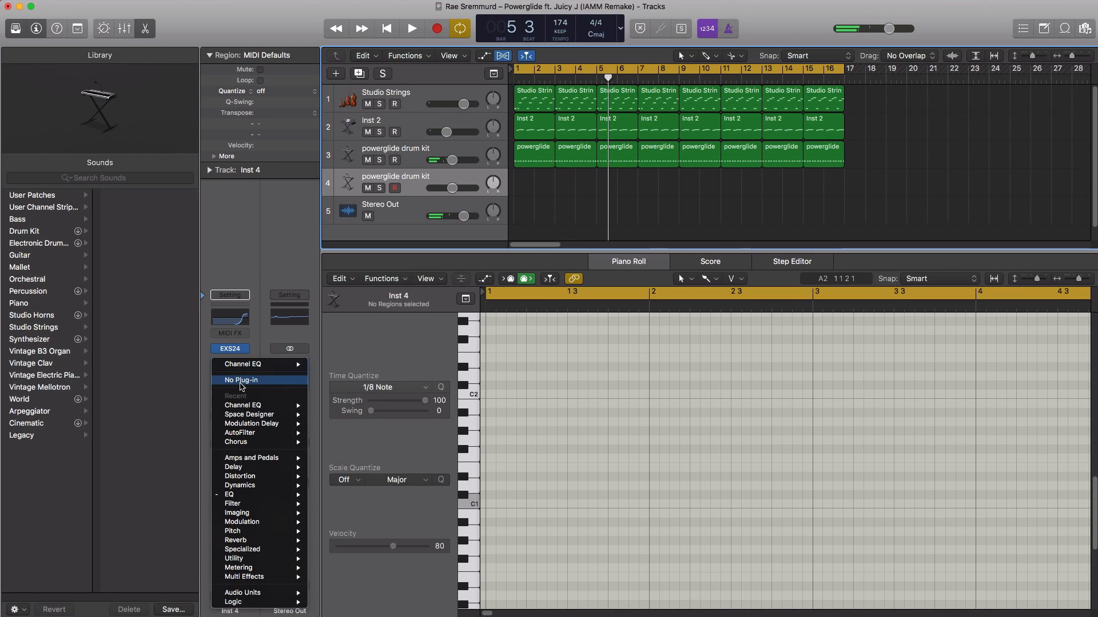
click(229, 374)
Create an empty two-bar region on the duplicated drum track, set the cycle range to bars 1–2 and open the region for note editing
super+click(525, 188)
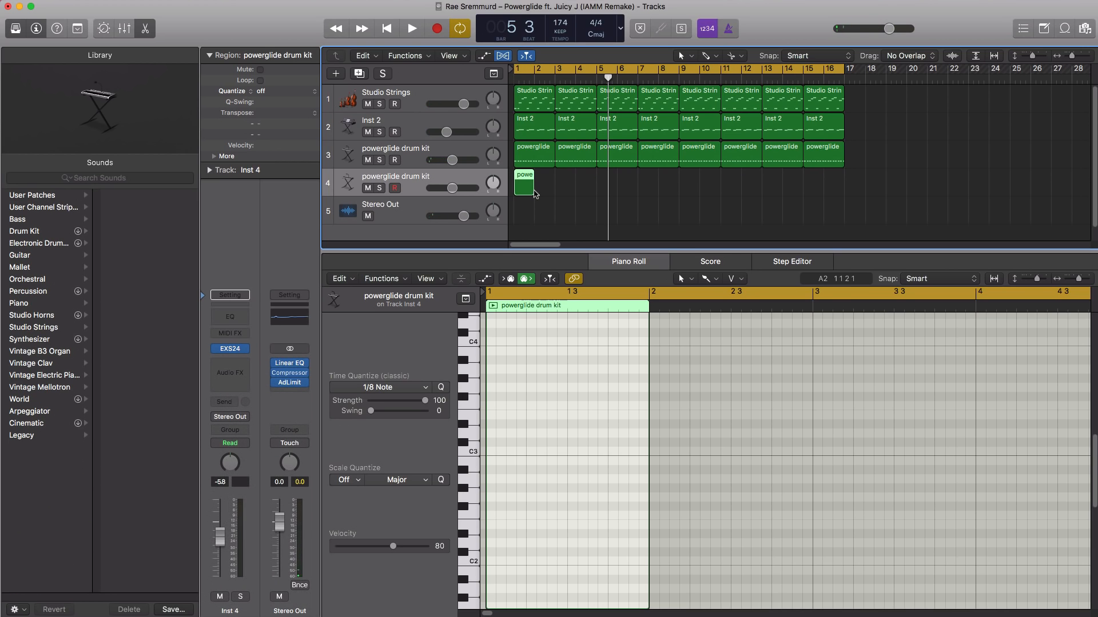
drag(539, 191, 555, 191)
double_click(536, 191)
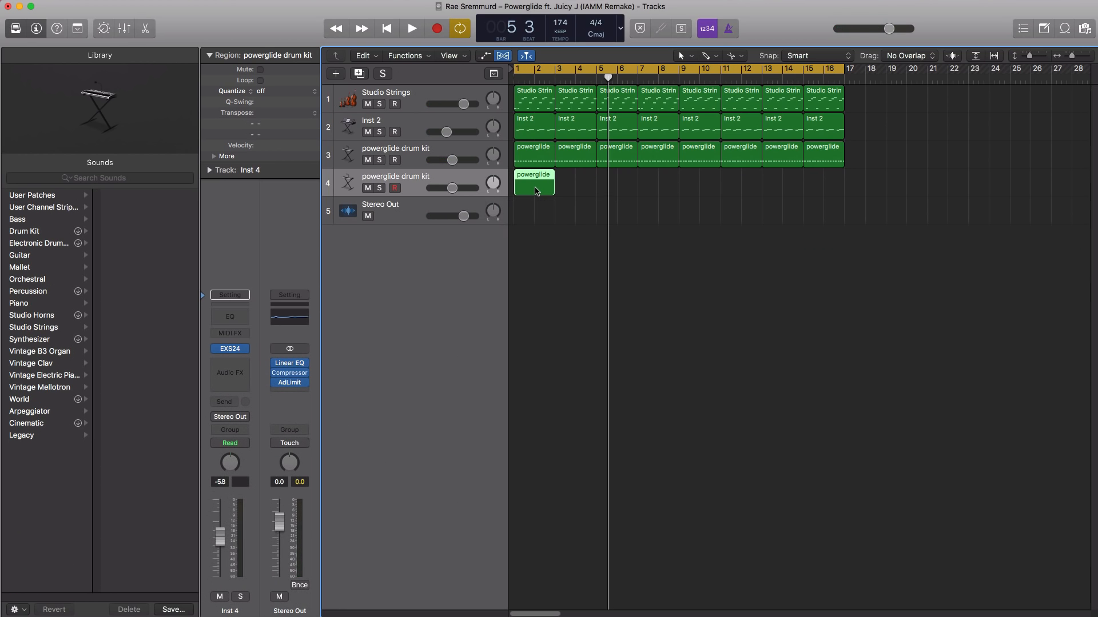
drag(521, 72, 554, 72)
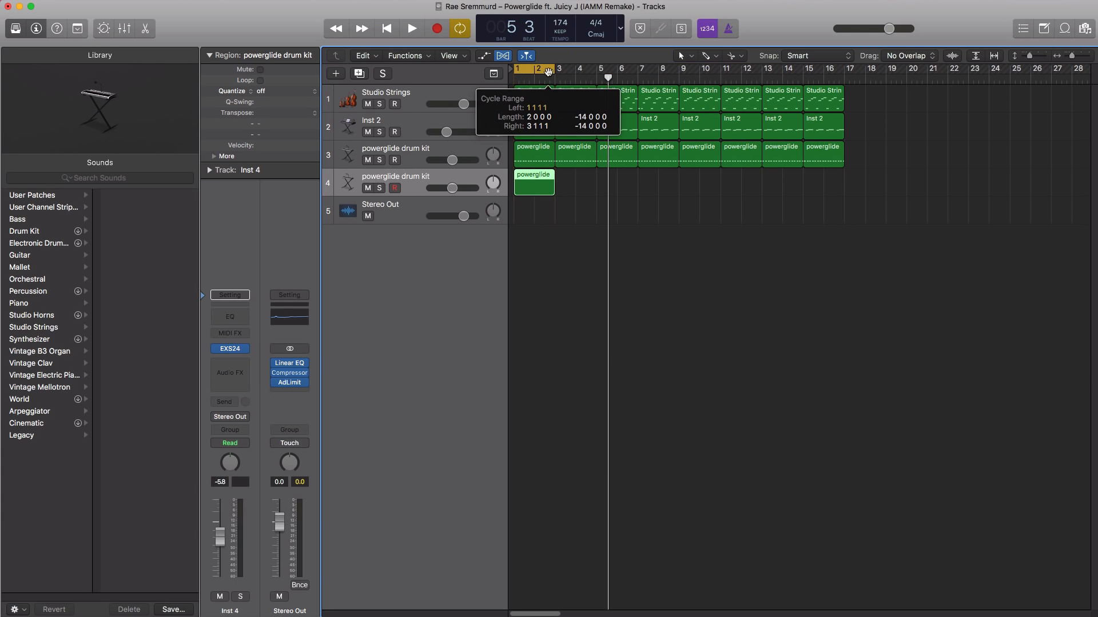
key(space)
double_click(528, 187)
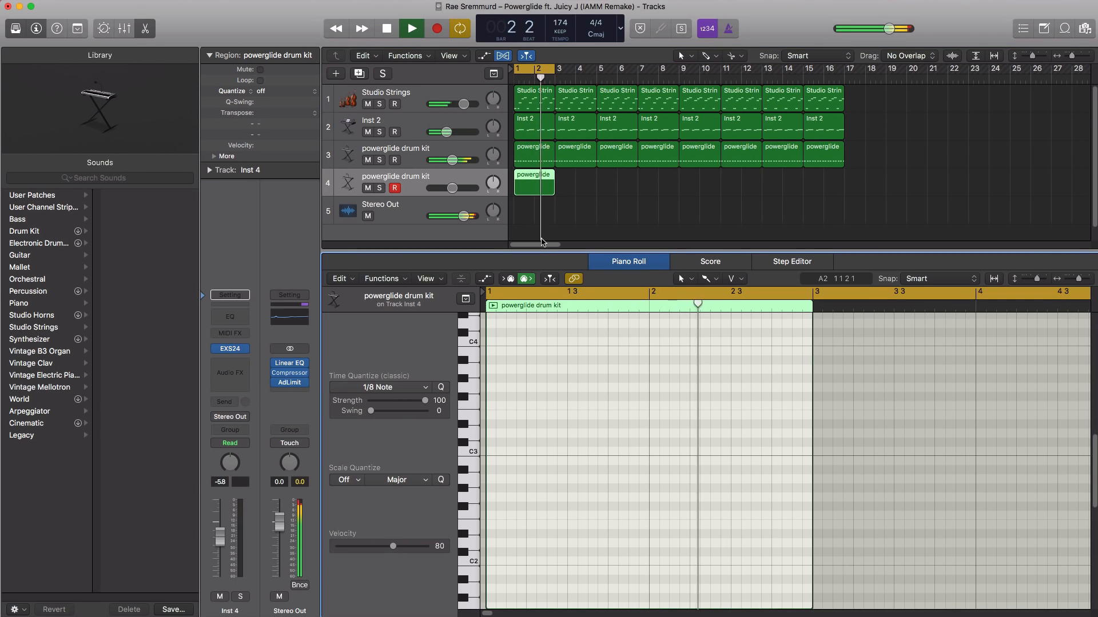
key(space)
Add D#1 eighth notes at beats 1 and 4 of bar 1 and beat 3 of bar 2, listening to the loop
scroll(503, 435, down, 5)
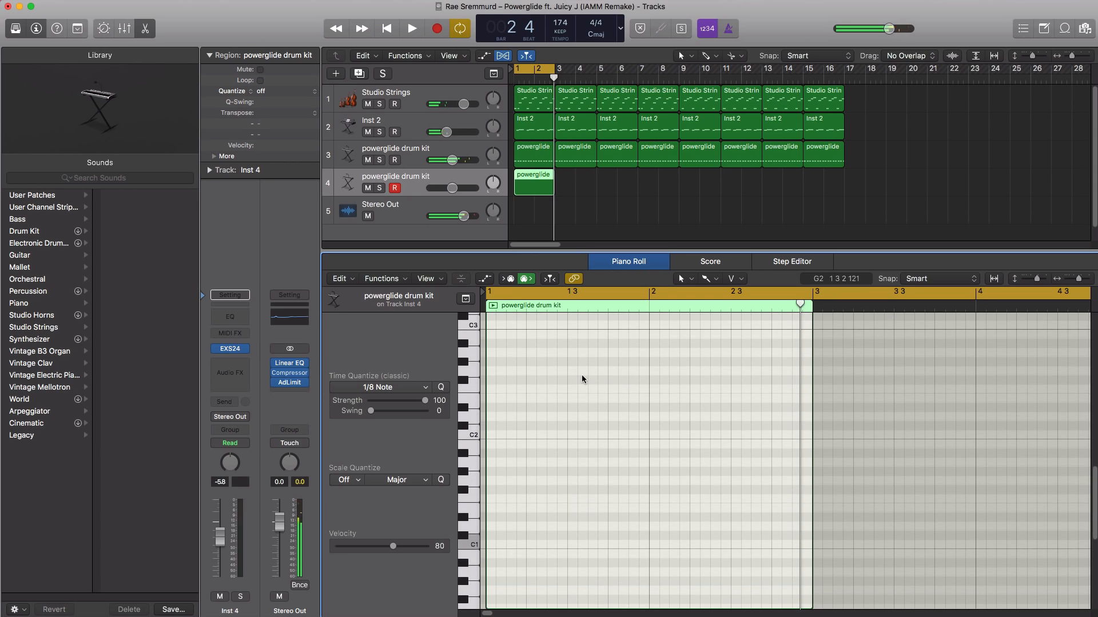
click(486, 517)
key(space)
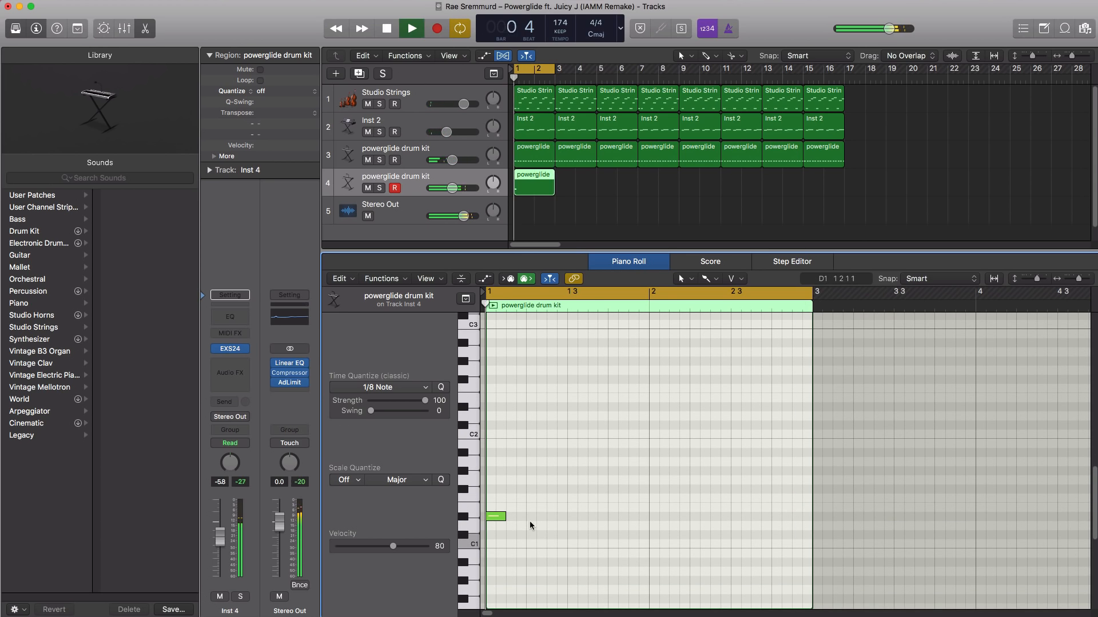
click(609, 516)
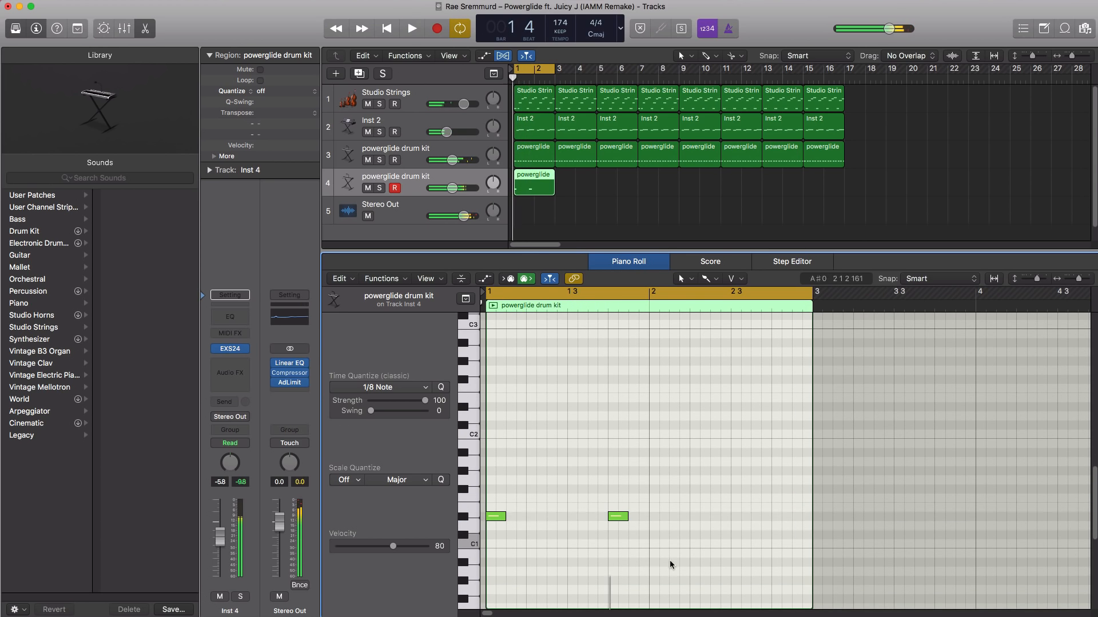
click(735, 517)
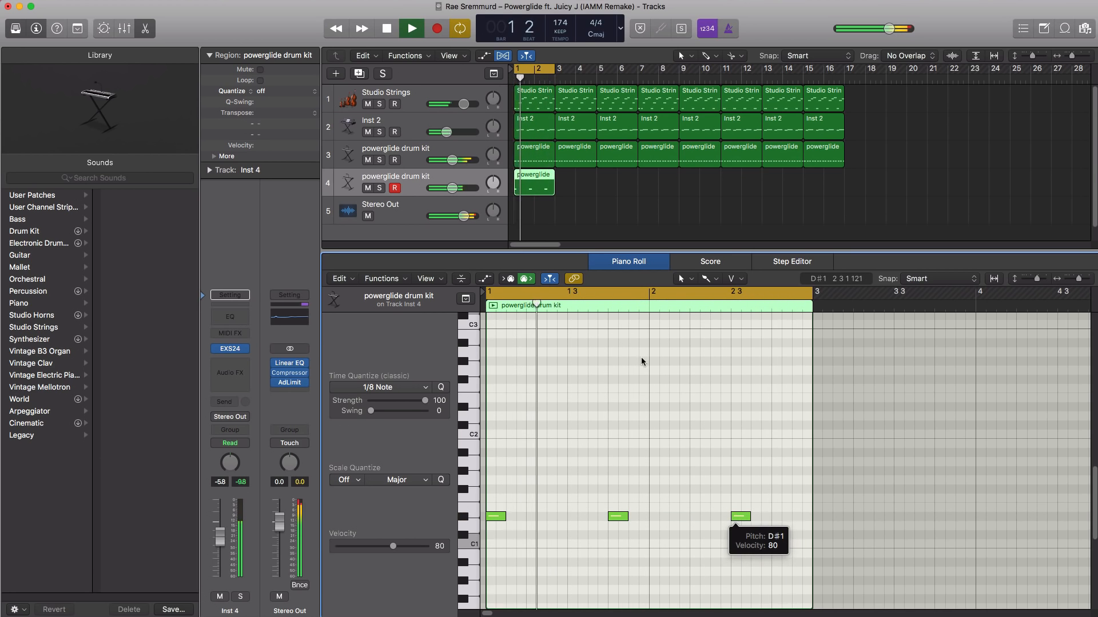
key(space)
Repeat the second drum track's two-bar region with 7 copies
click(580, 210)
click(544, 193)
key(super+r)
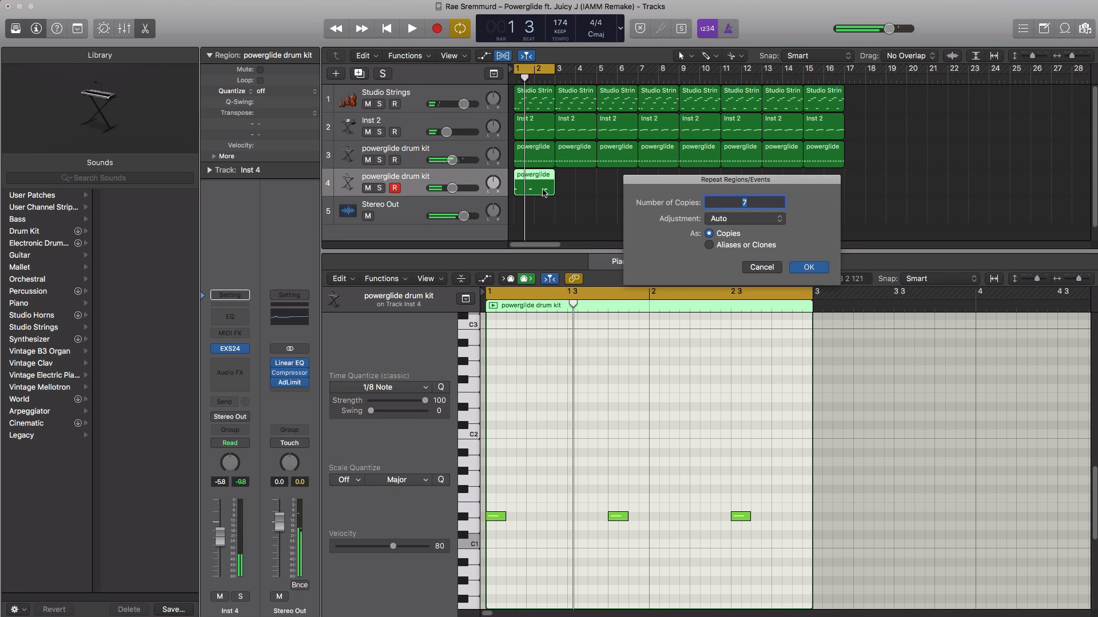
key(Return)
Extend the cycle range to the end of bar 16 and lower the second drum track's volume to -6.2 dB during playback
key(space)
drag(553, 69, 850, 108)
drag(451, 189, 450, 190)
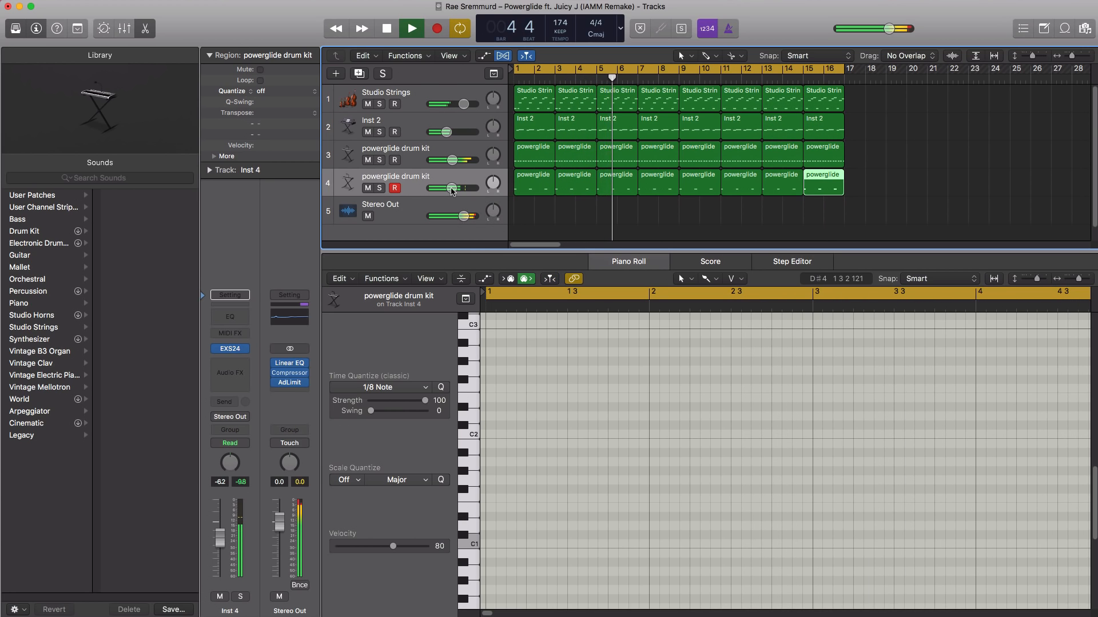
Hide the note editor and raise the Studio Strings track's volume slightly while playing the arrangement
key(e)
drag(464, 103, 446, 132)
key(space)
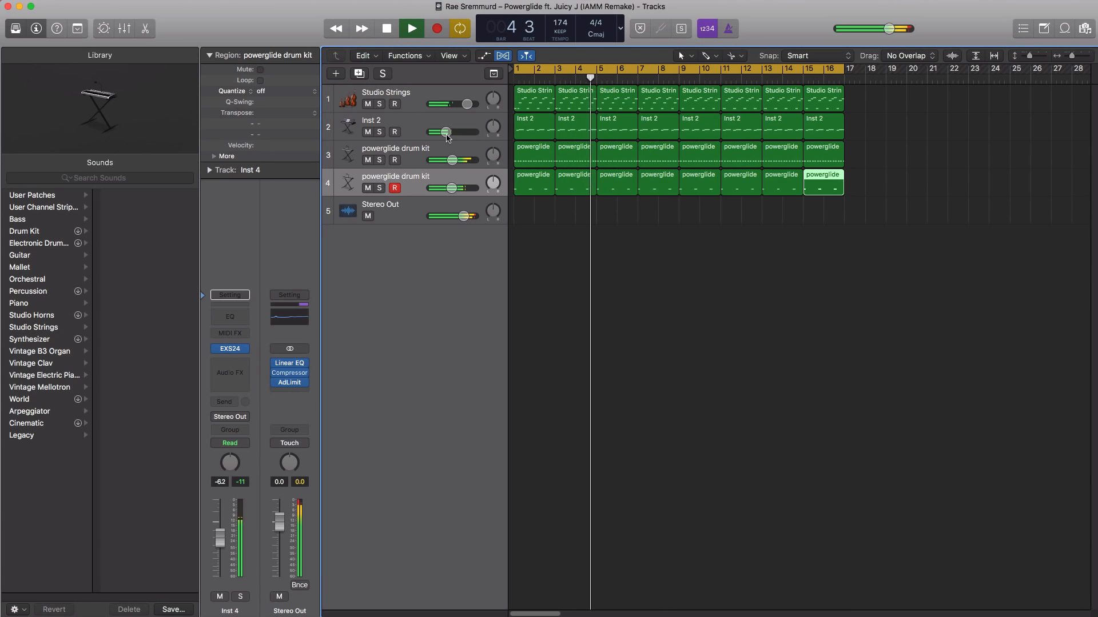
key(space)
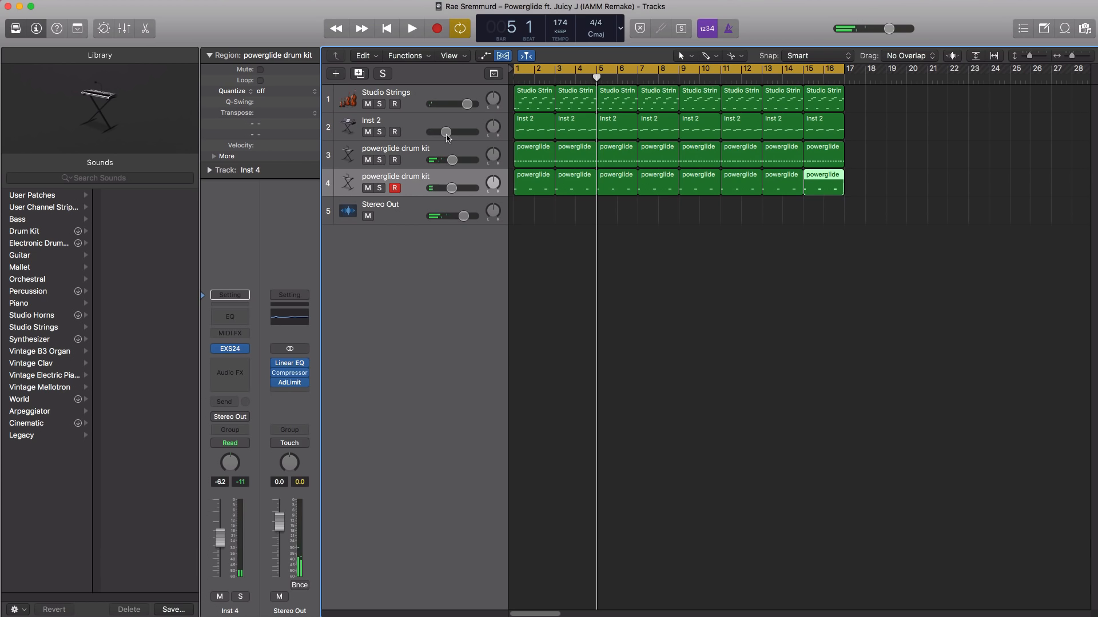
Add a new software instrument track and load the Agile Synth Bass patch, found by searching the library for "agile"
click(338, 73)
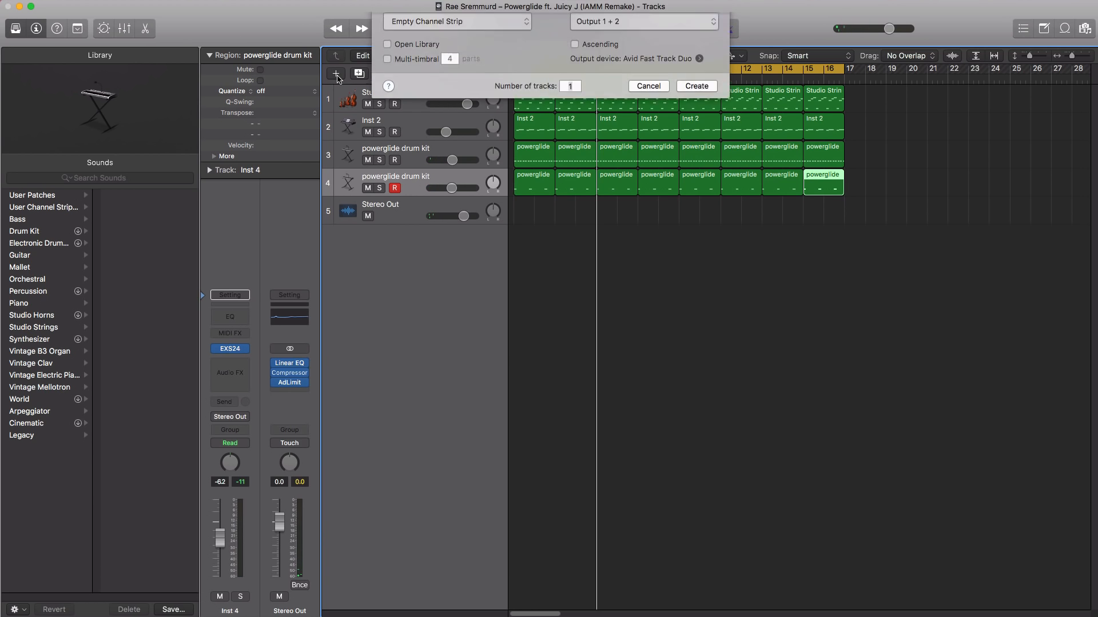
click(698, 183)
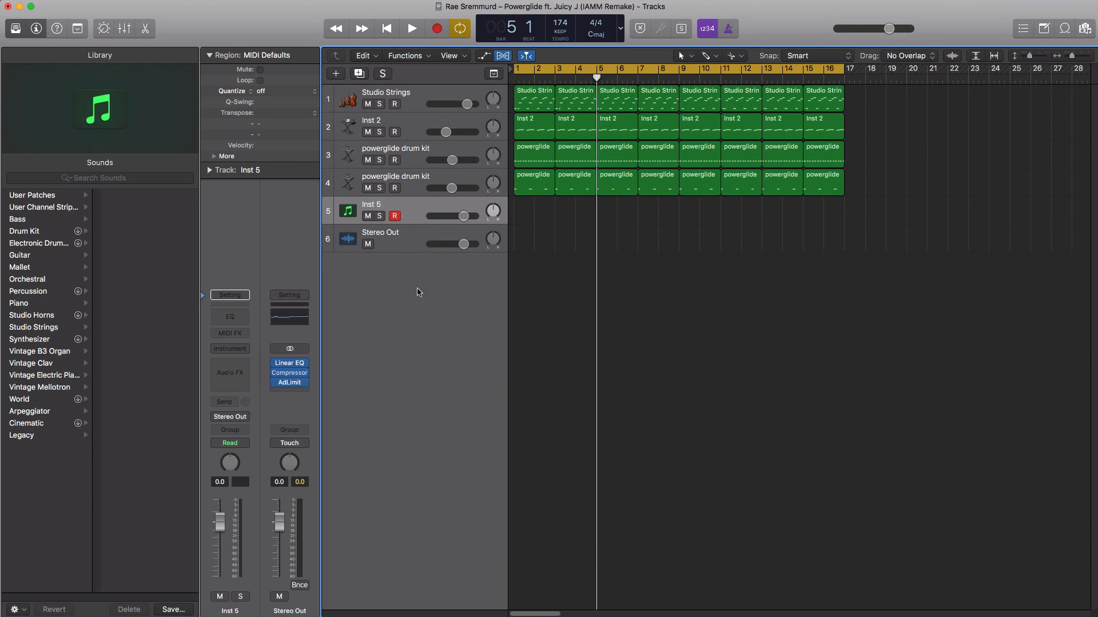
click(32, 220)
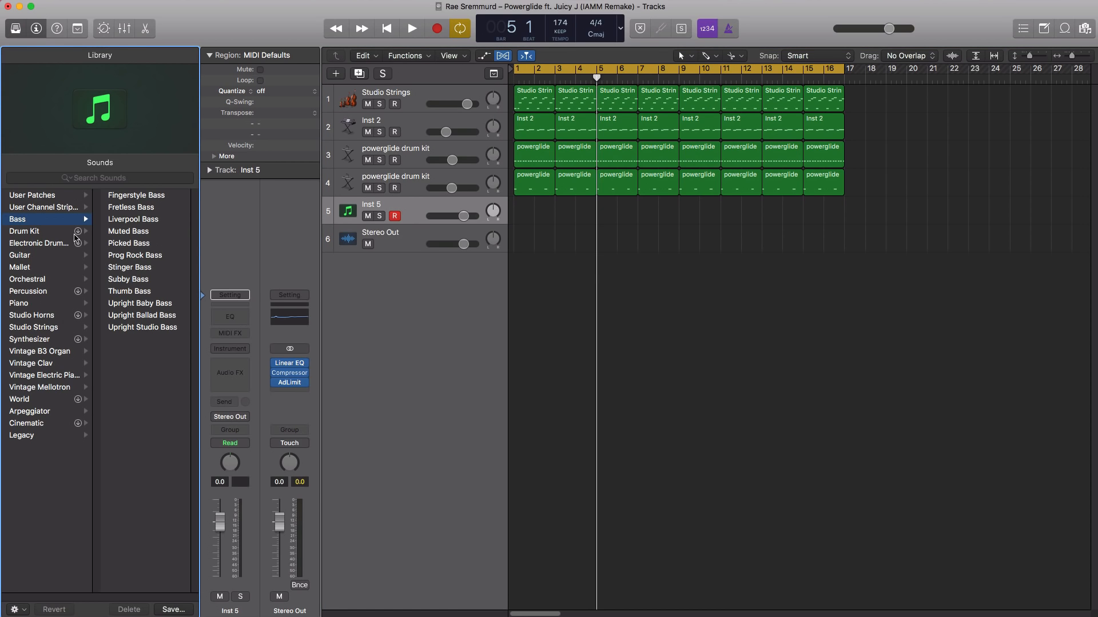
click(126, 182)
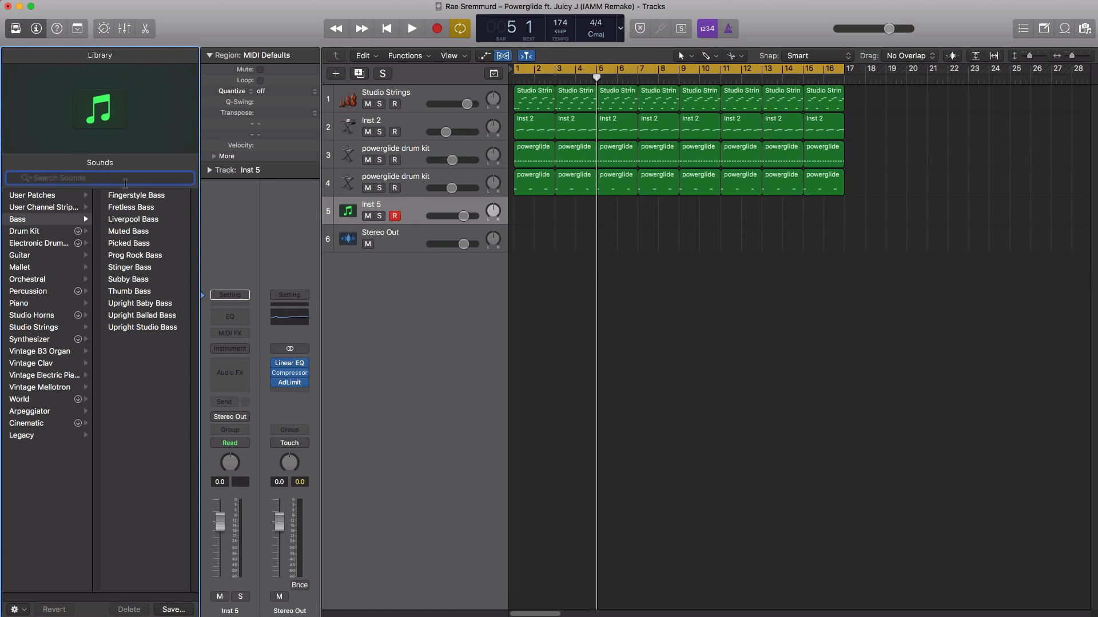
text(agile)
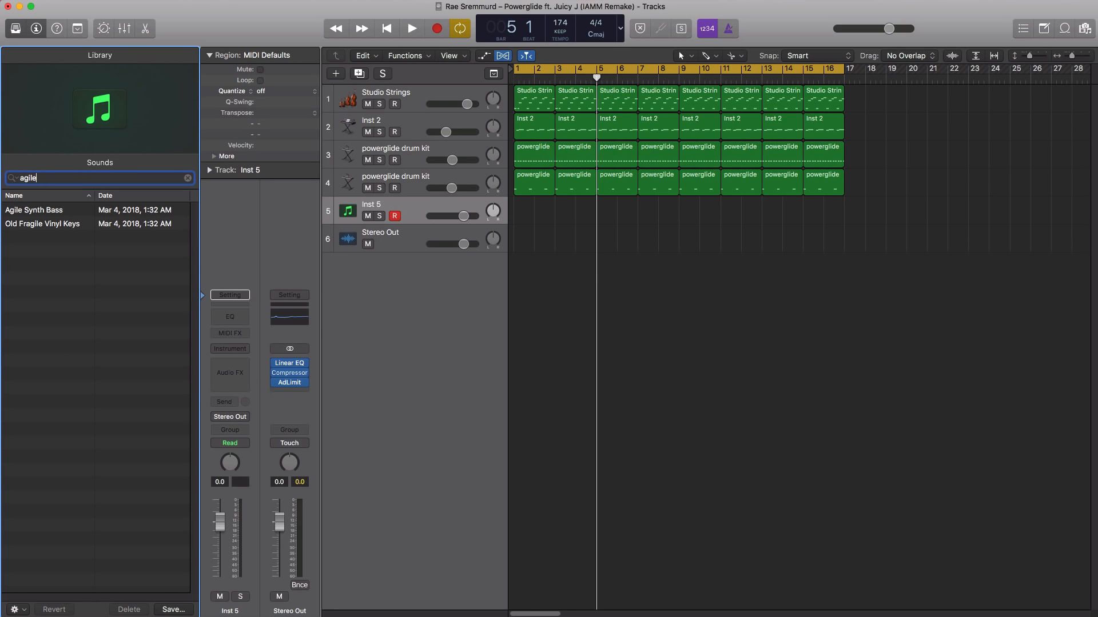
click(81, 211)
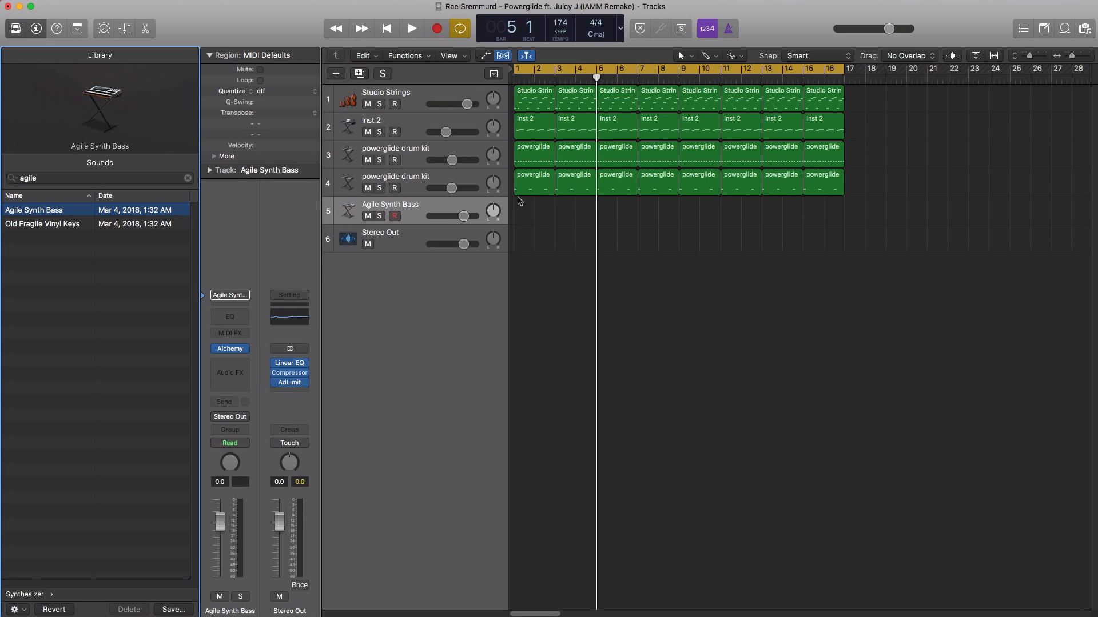
Create an empty region on the Agile Synth Bass track spanning bars 1–16 and open it for note editing
click(519, 218)
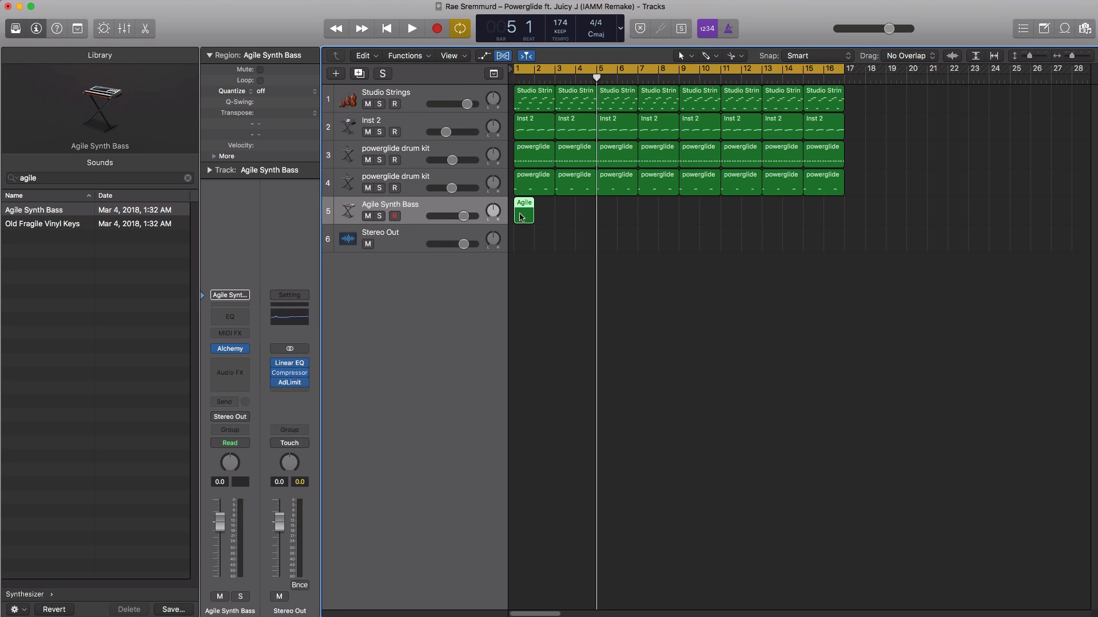
drag(530, 216, 844, 211)
key(e)
key(e)
key(e)
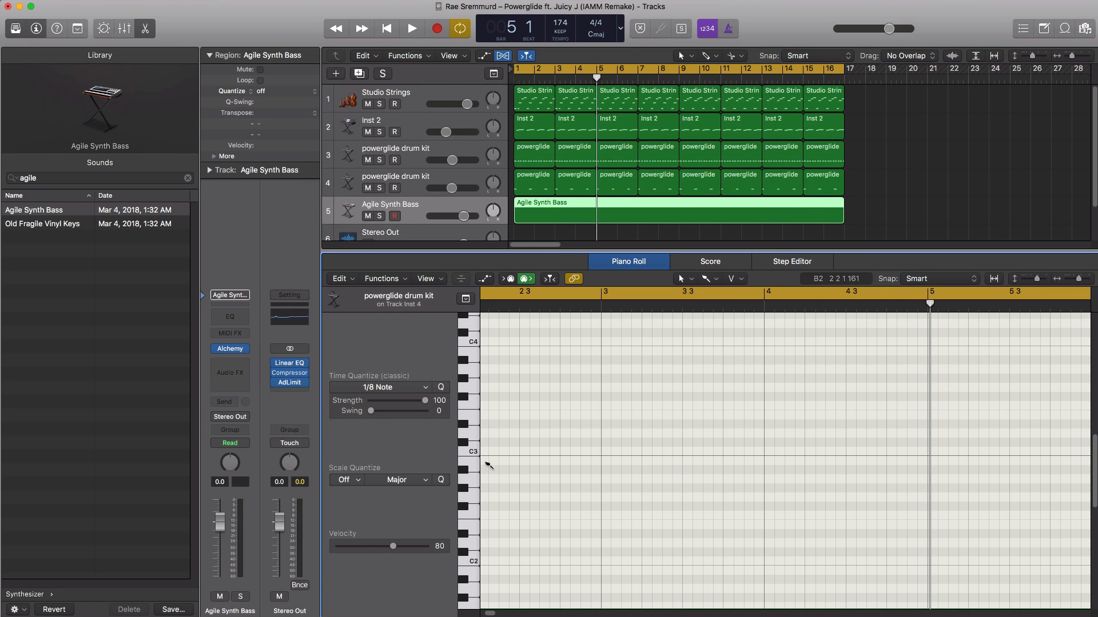
Add a B2 note at the start of bar 1, extend it to the end of bar 16 and play it back
click(488, 466)
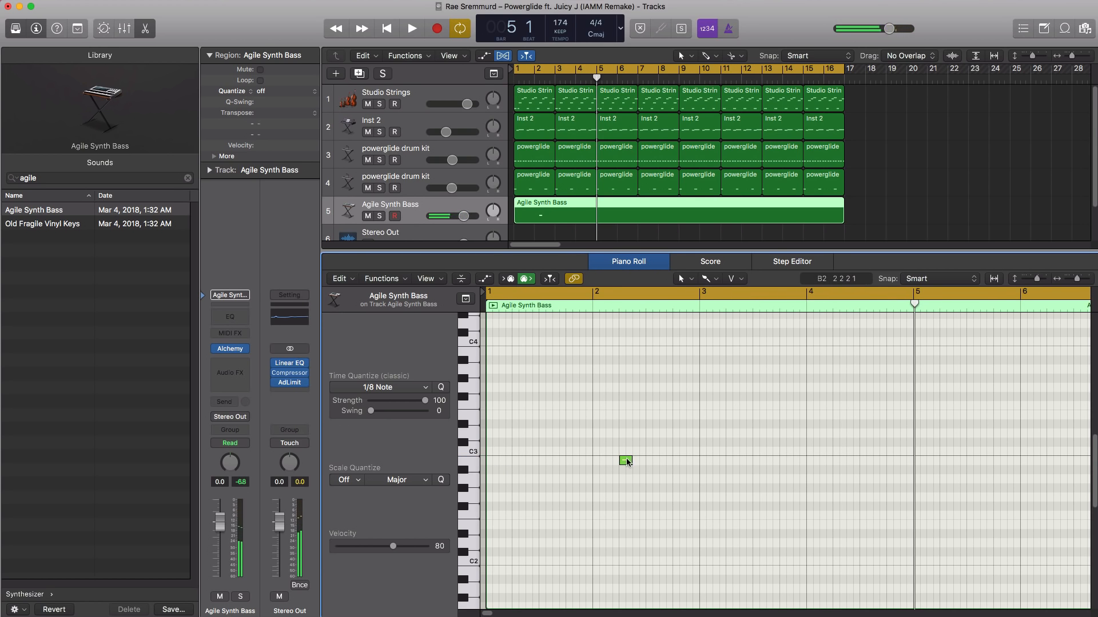
drag(627, 462, 493, 462)
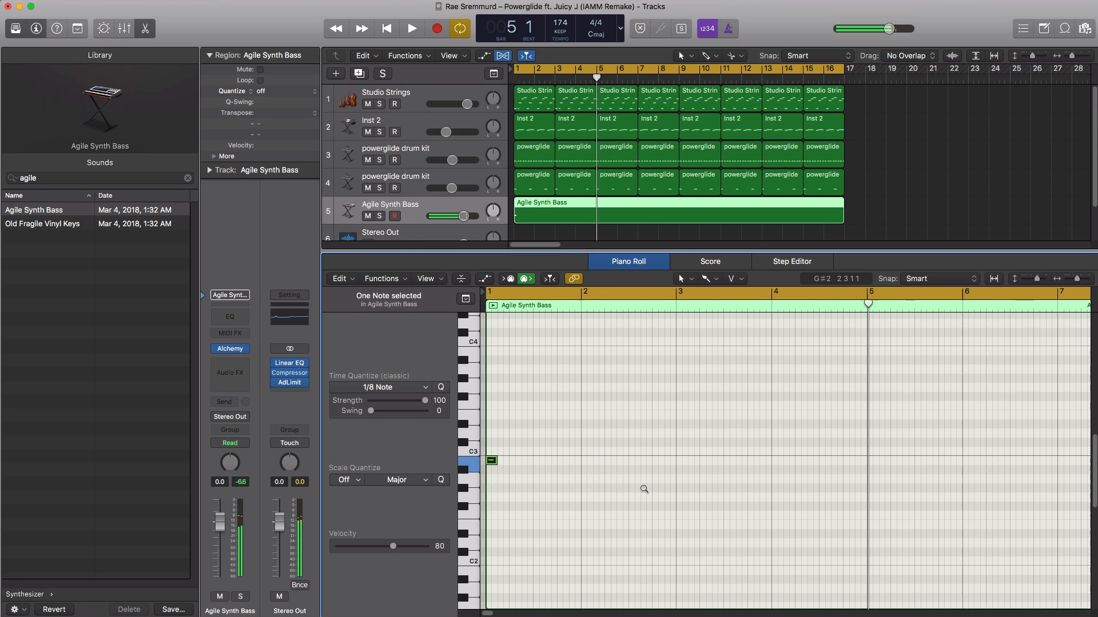
scroll(644, 490, down, 5)
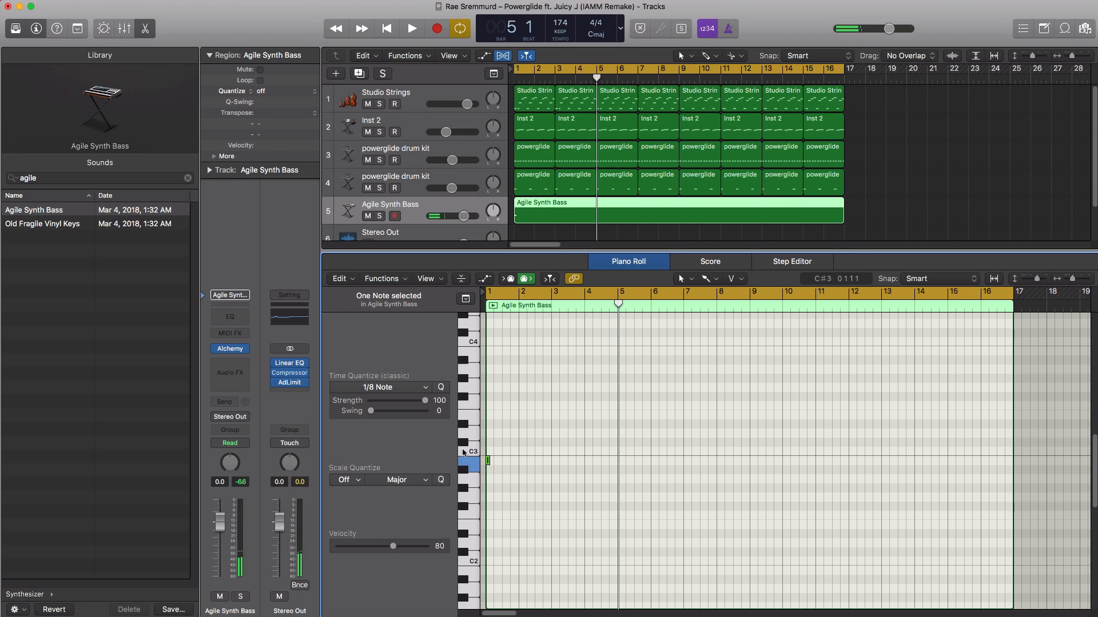
drag(489, 460, 1012, 464)
key(Return)
key(space)
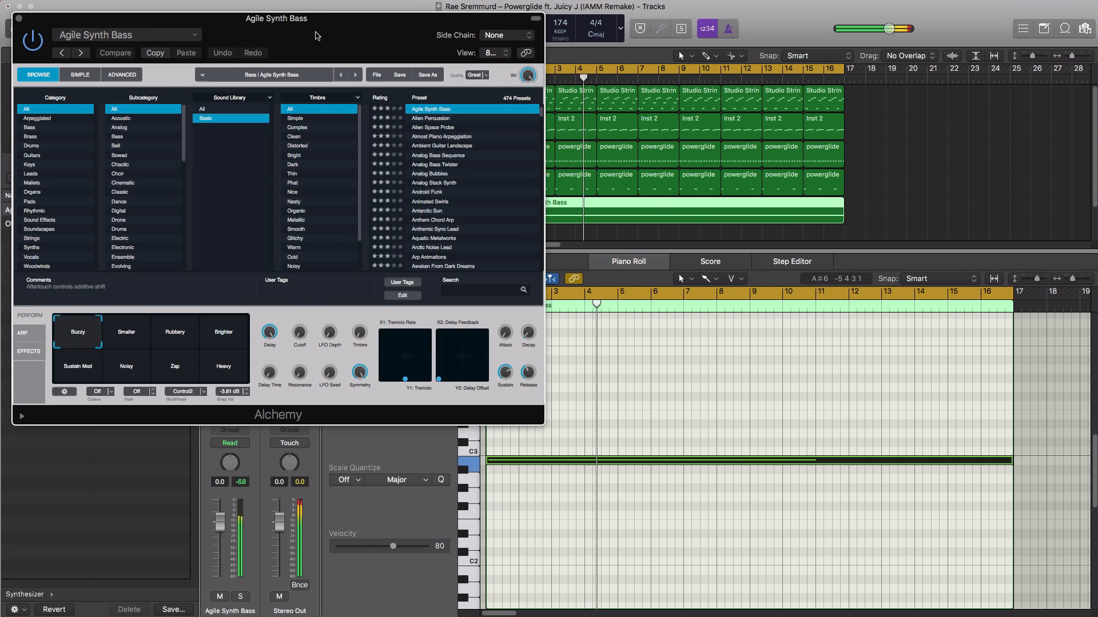
Add a Channel EQ to the Agile Synth Bass track and enable its high-cut band at 315 Hz, 24 dB/Oct, during playback
drag(316, 35, 828, 238)
key(space)
click(223, 322)
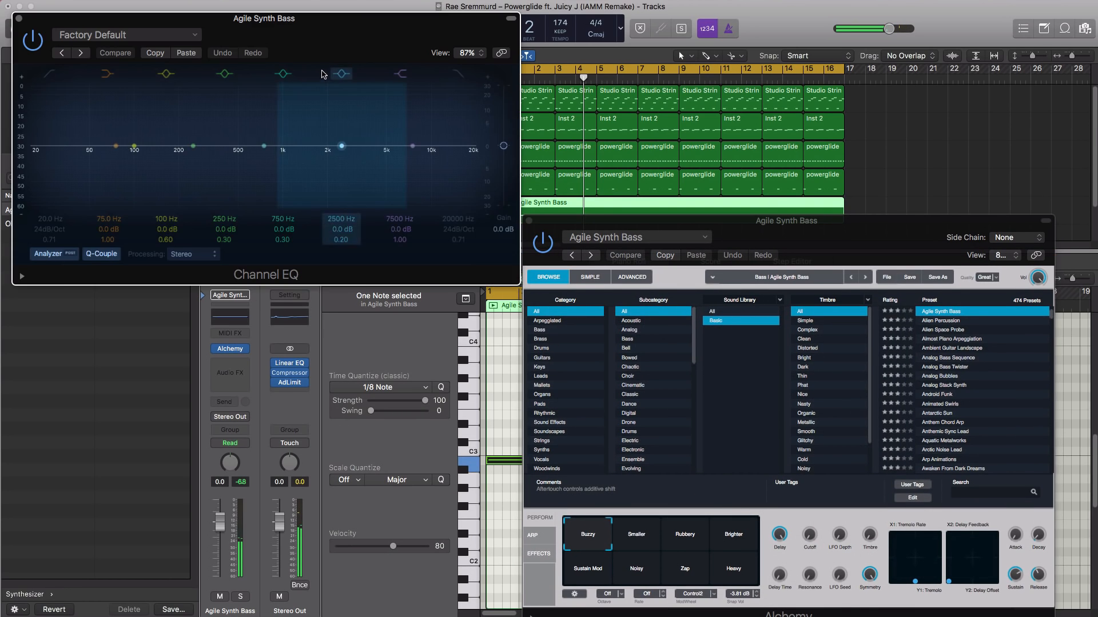
drag(258, 15, 543, 107)
click(742, 162)
key(space)
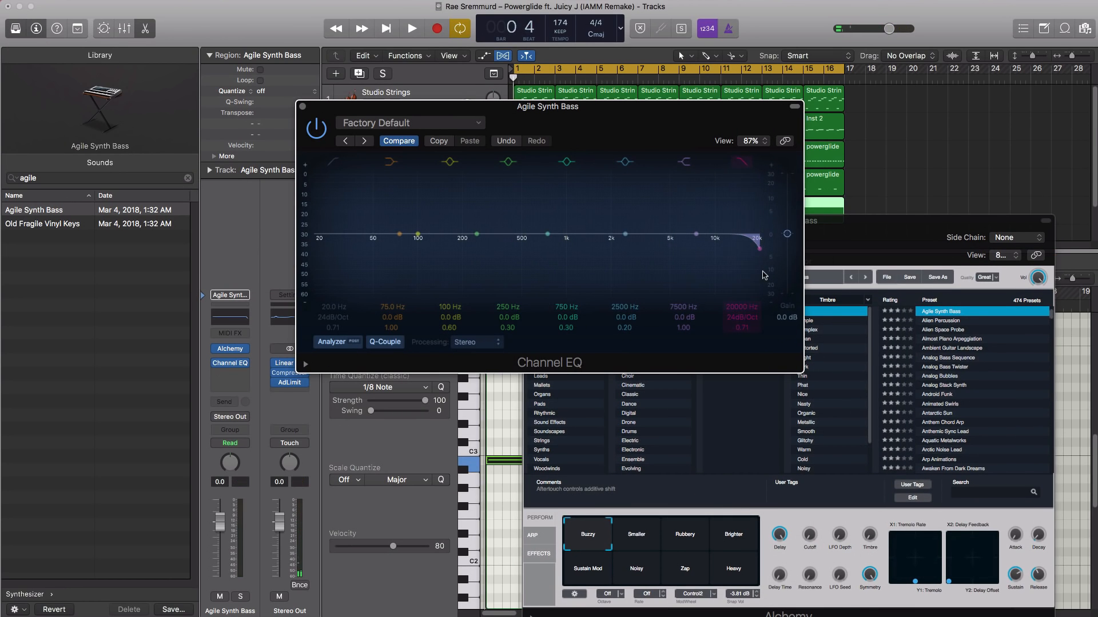
drag(758, 243, 470, 255)
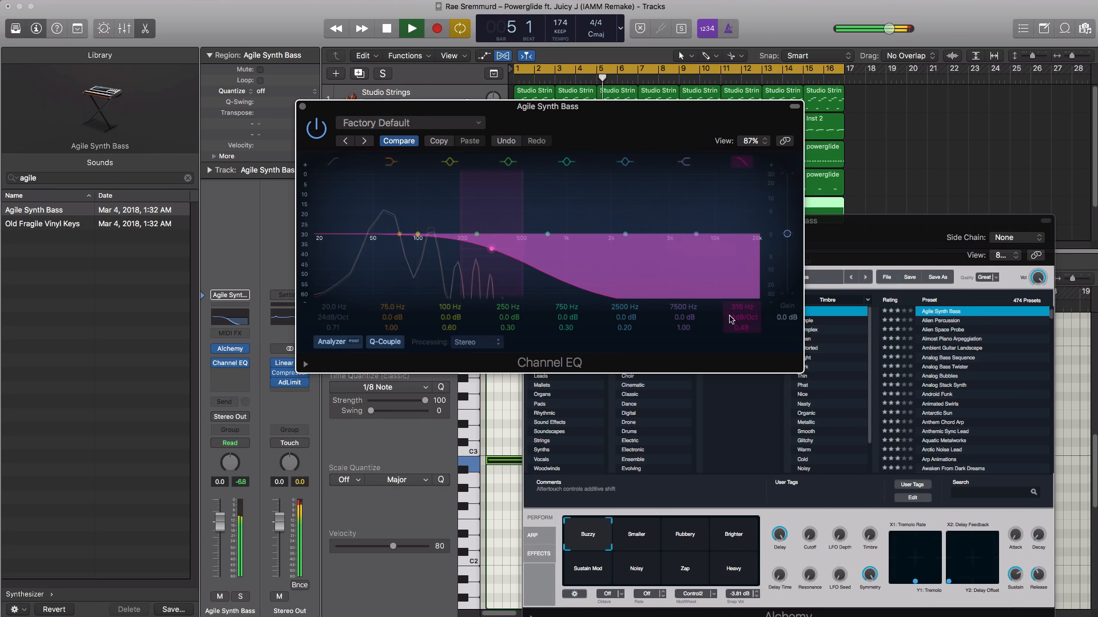
mouse_move(729, 316)
mouse_down()
mouse_move(730, 304)
mouse_move(740, 330)
mouse_up()
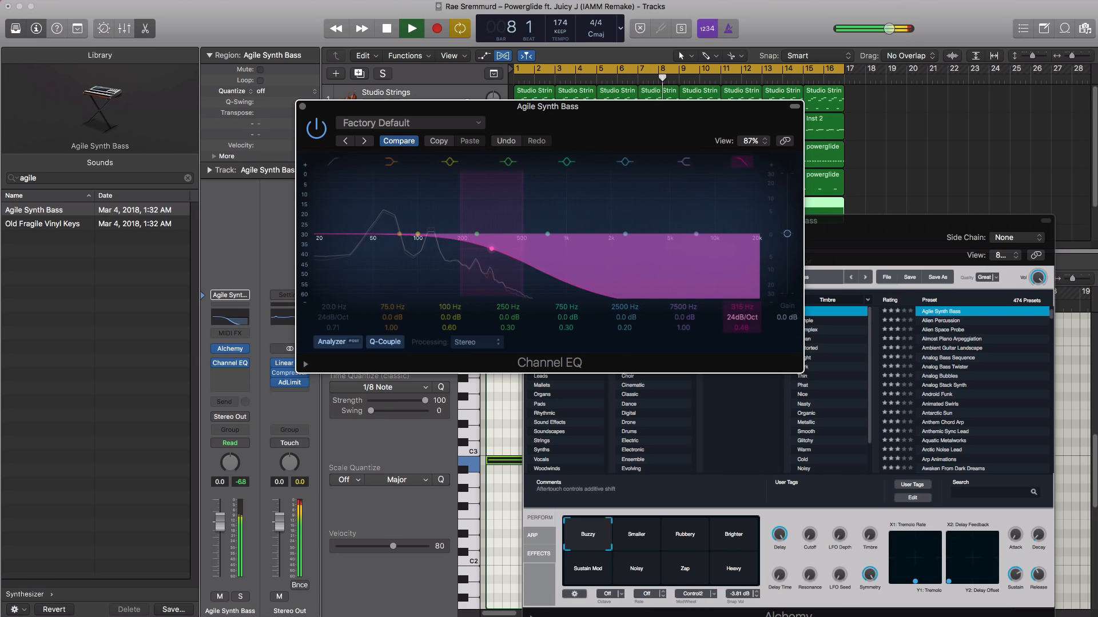
key(space)
Enable the Channel EQ's low-cut band and set it to 152 Hz at 24 dB/Oct while listening, then close the EQ
click(333, 162)
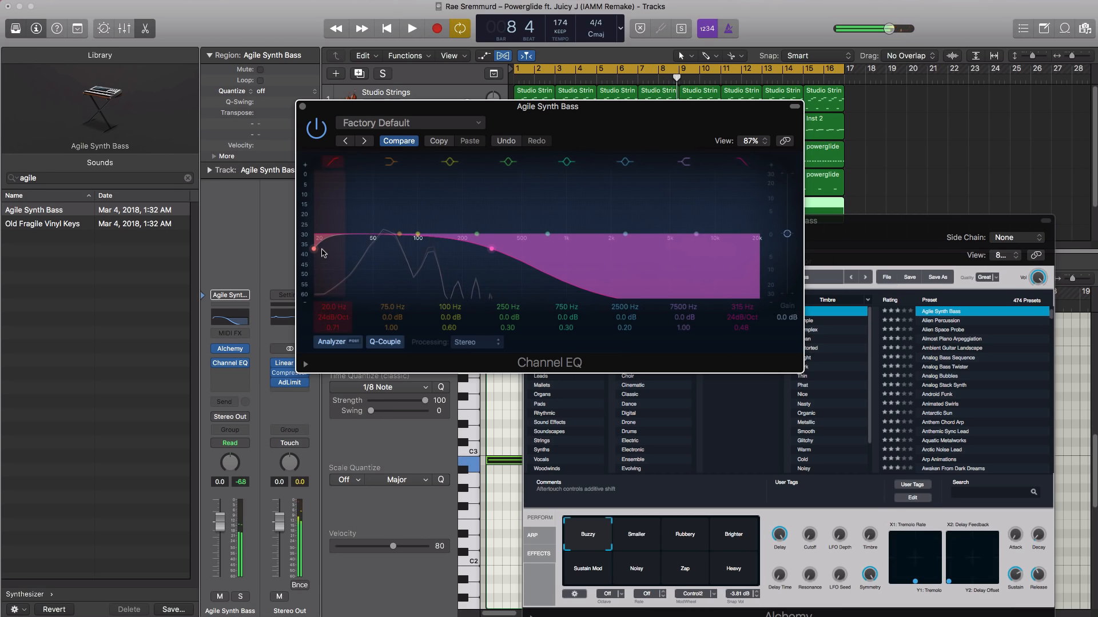
drag(323, 251, 409, 252)
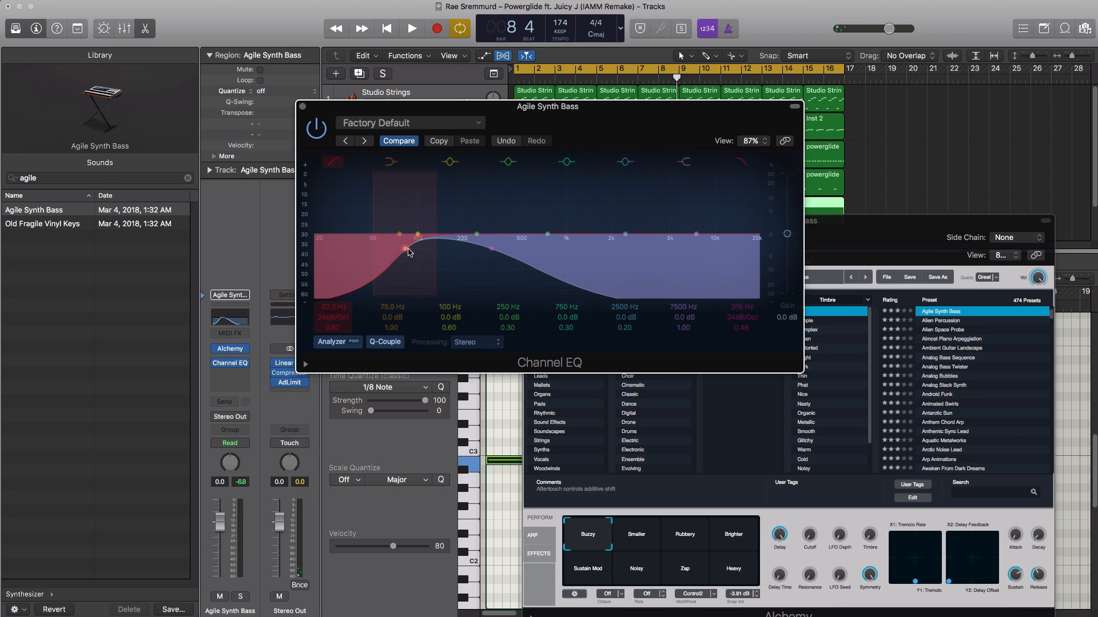
key(space)
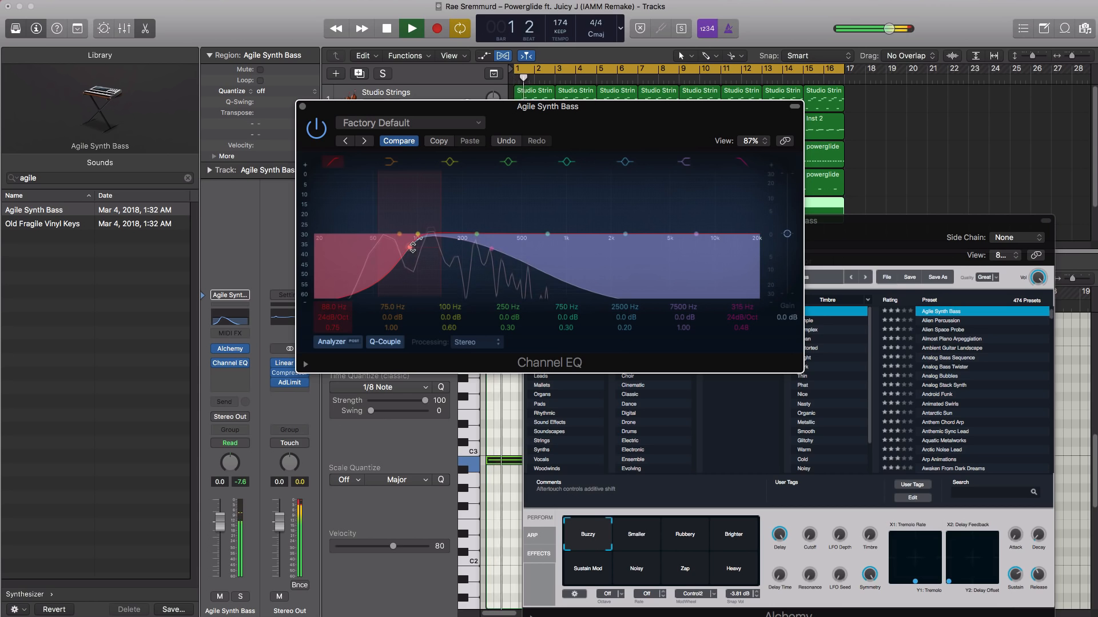
drag(406, 248, 445, 250)
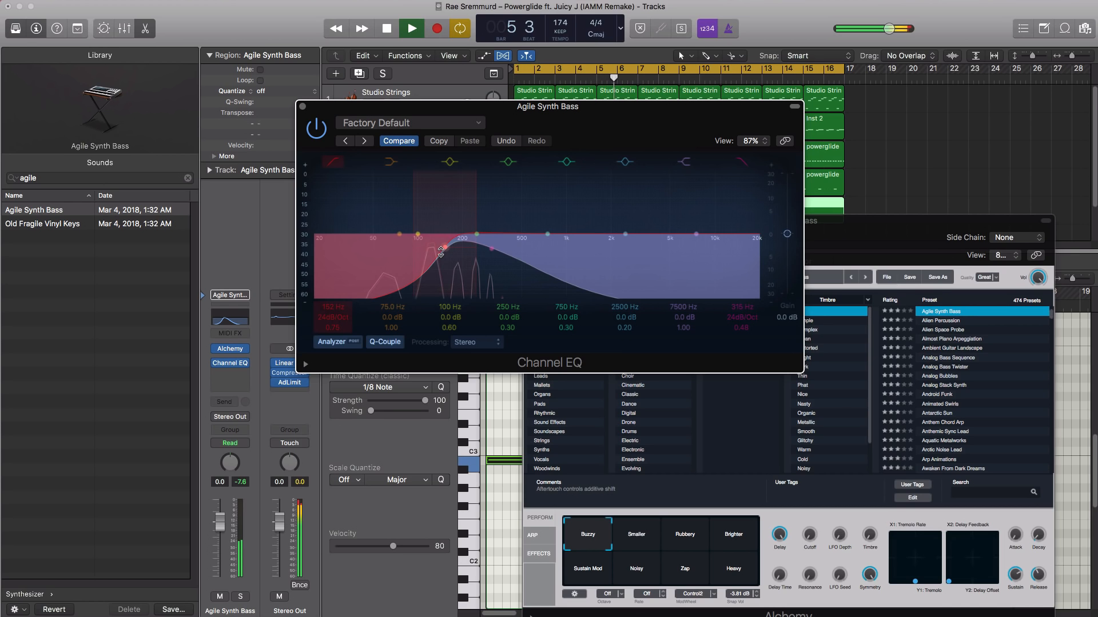
key(space)
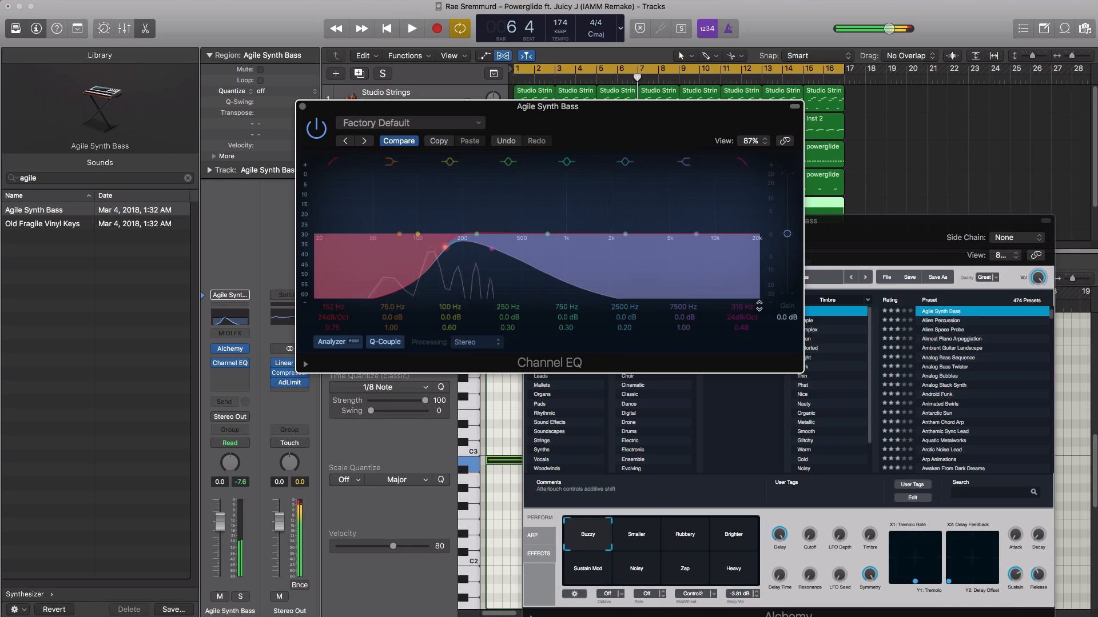
key(super+w)
key(super+w)
Raise Alchemy's Attack to about 38% and Release to 100% while auditioning the bass, and close the synth
key(space)
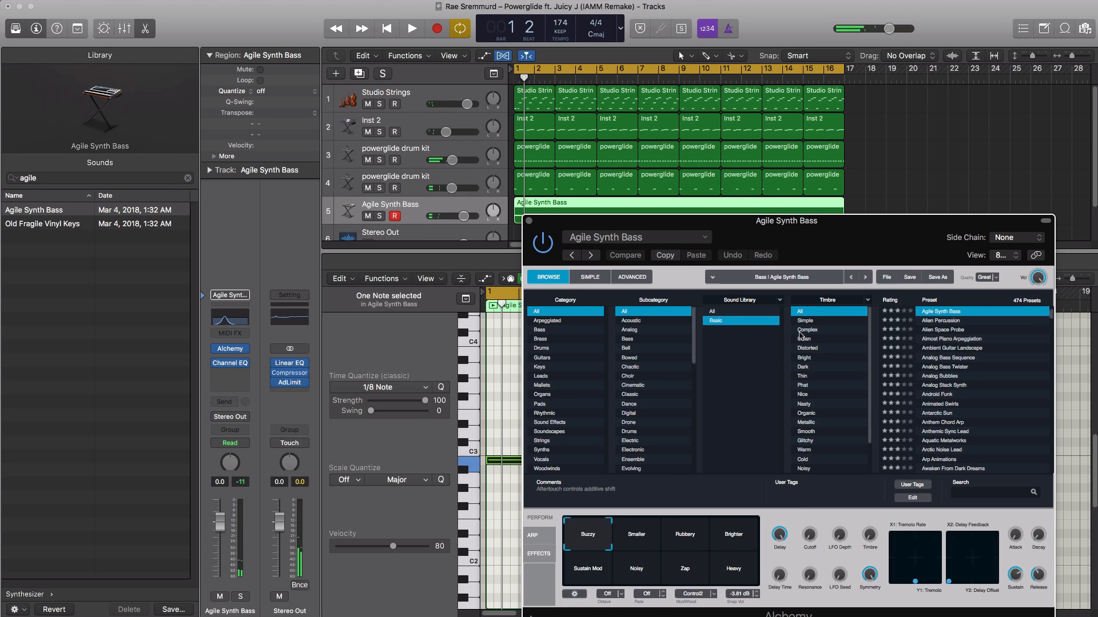
drag(878, 243, 690, 108)
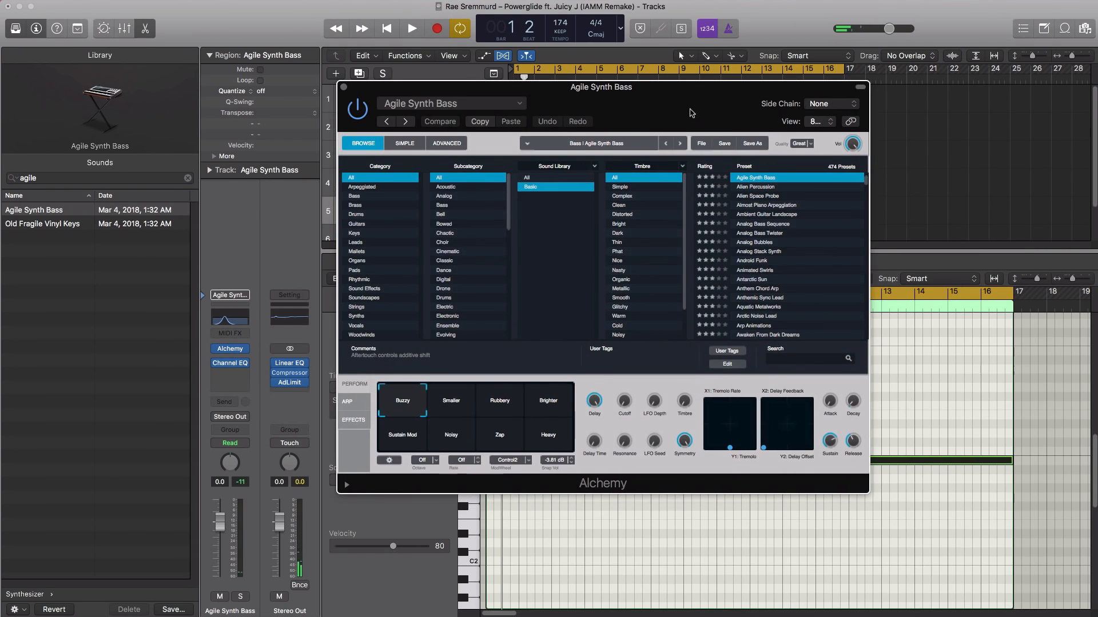
key(space)
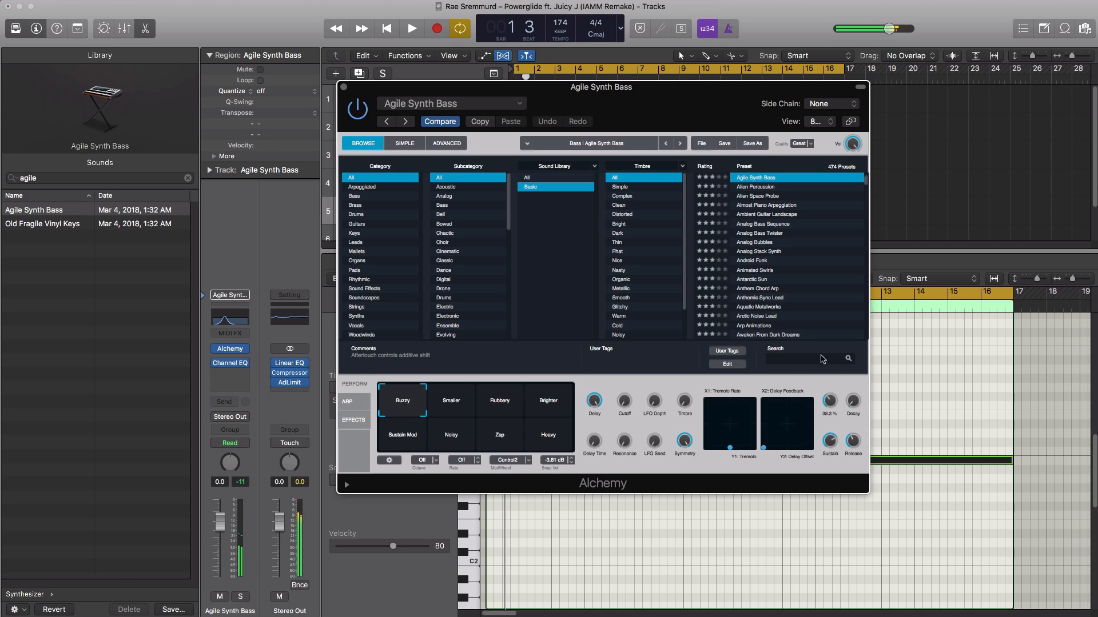
key(space)
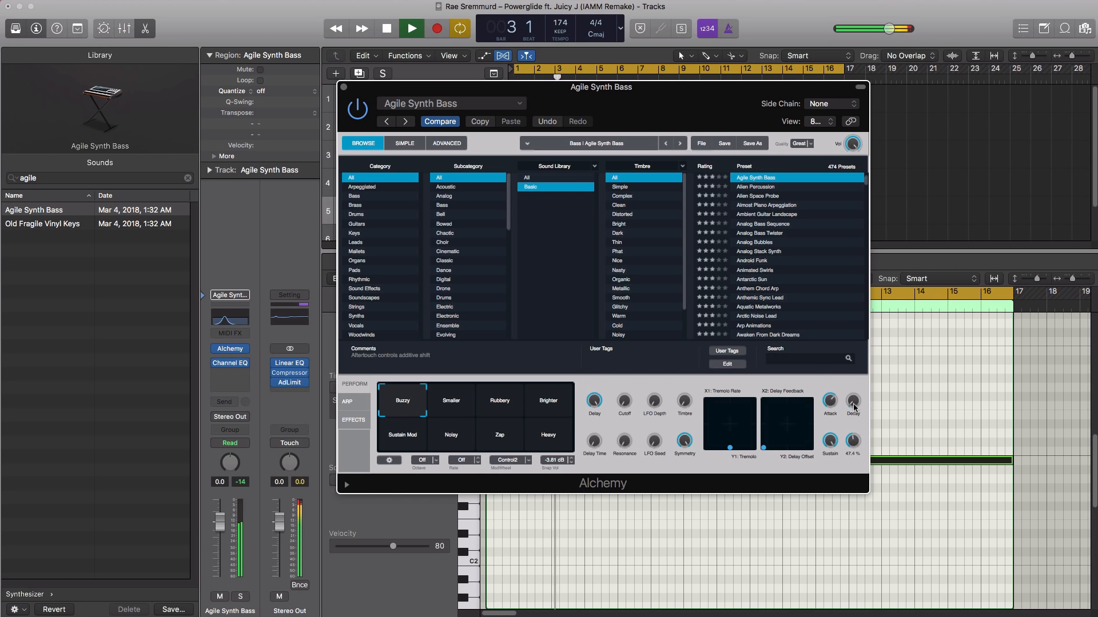
key(space)
key(space)
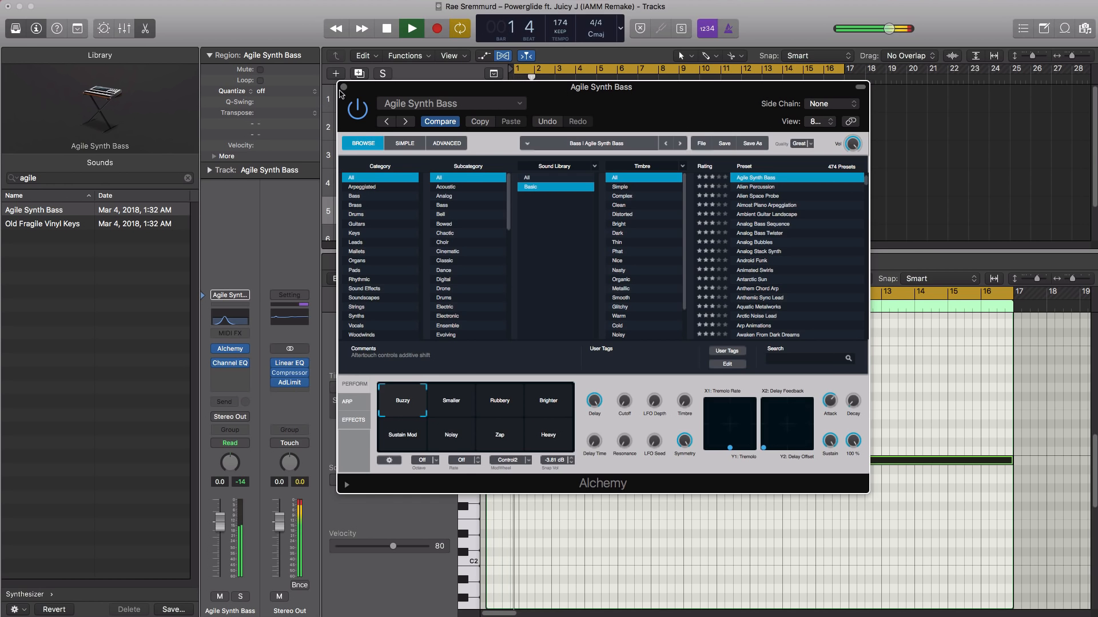
key(super+w)
Lower the Agile Synth Bass track's volume to -14.6 dB while playing the arrangement
drag(464, 216, 446, 216)
key(space)
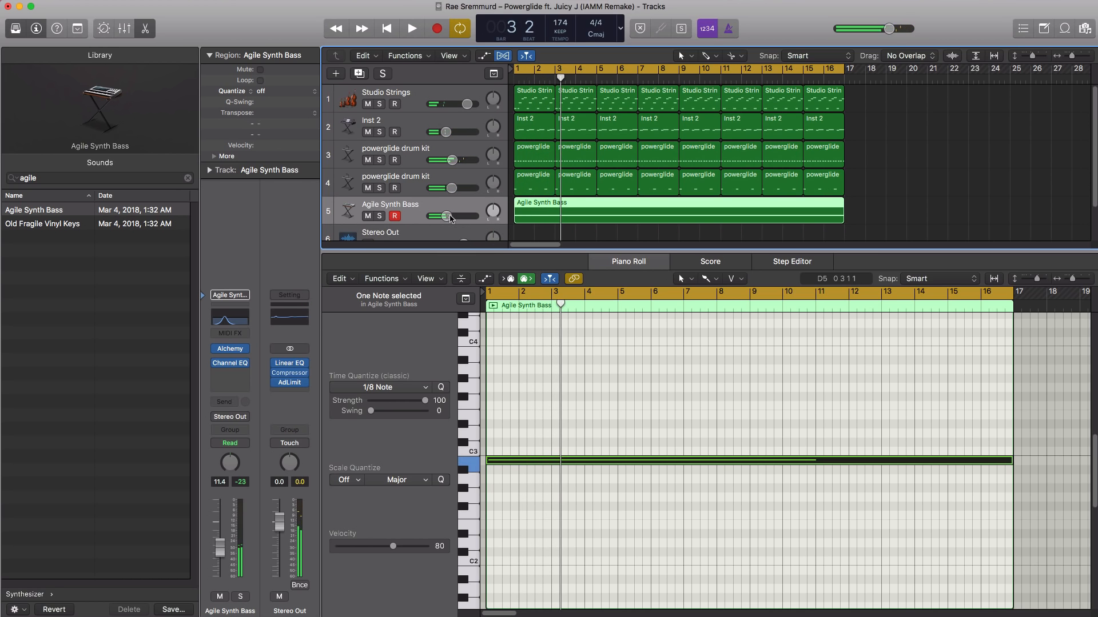
key(space)
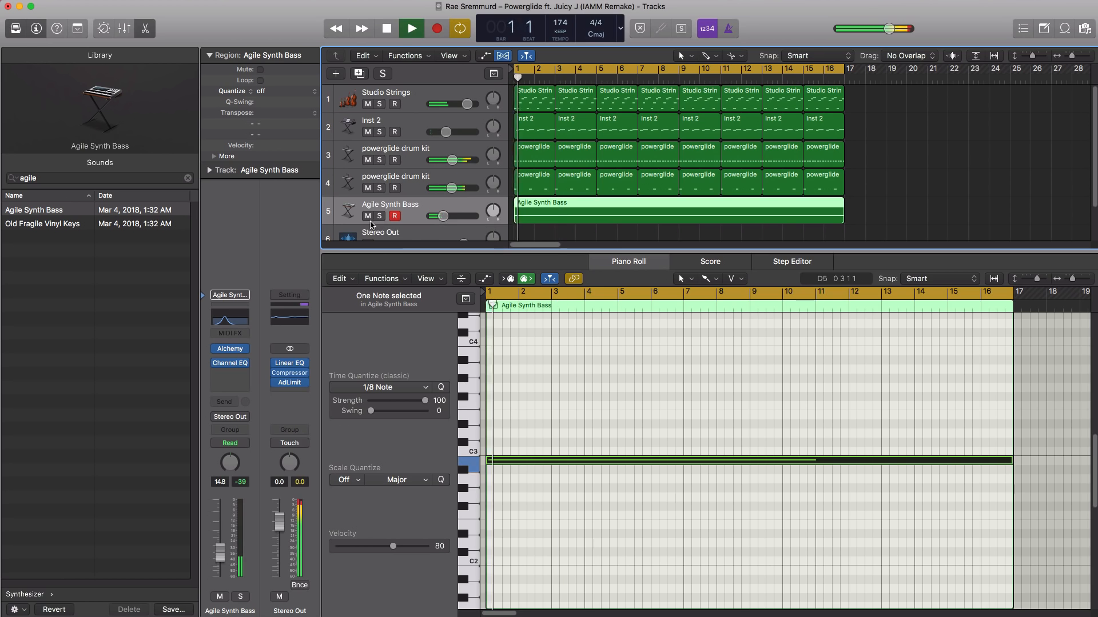
drag(443, 216, 443, 216)
key(space)
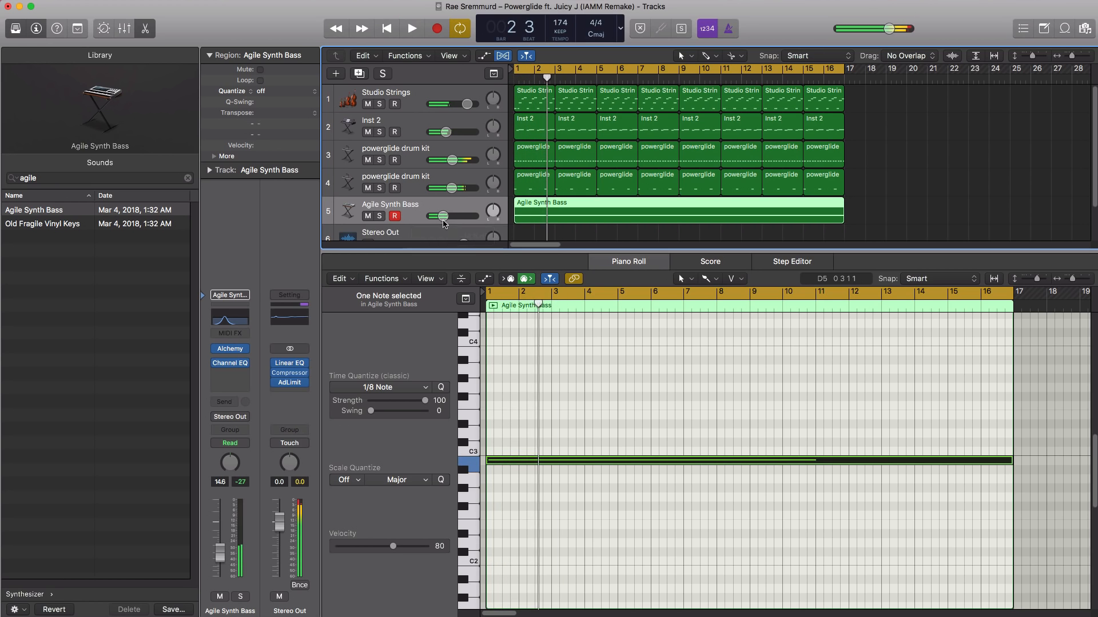
Compare the loop with the Agile Synth Bass muted and unmuted, and lower the track's volume to -18.0 dB
click(367, 216)
key(space)
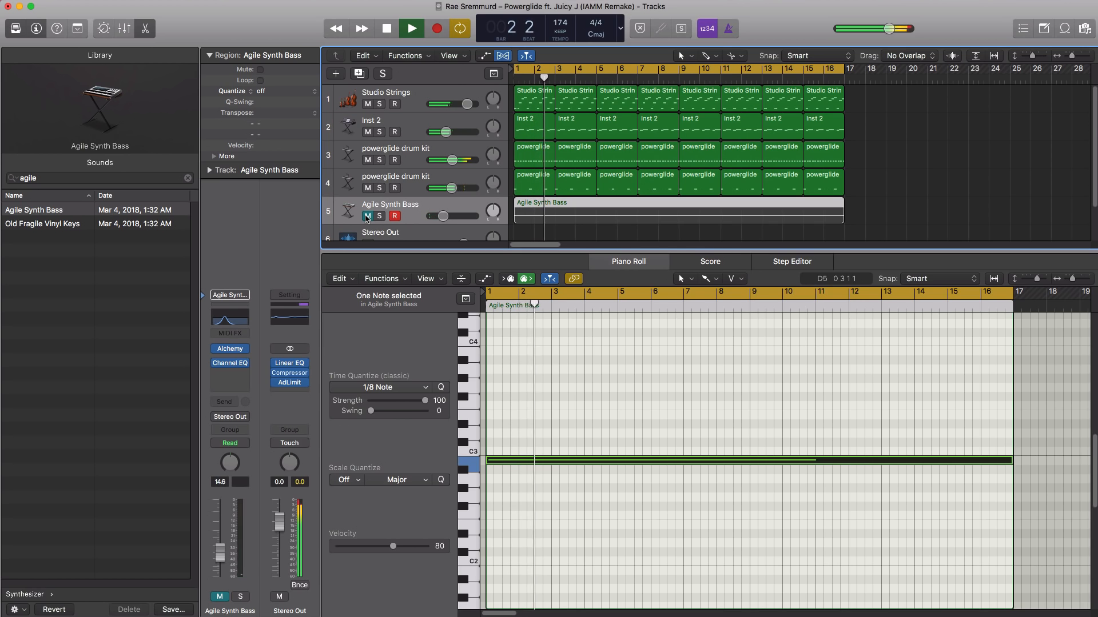
click(366, 216)
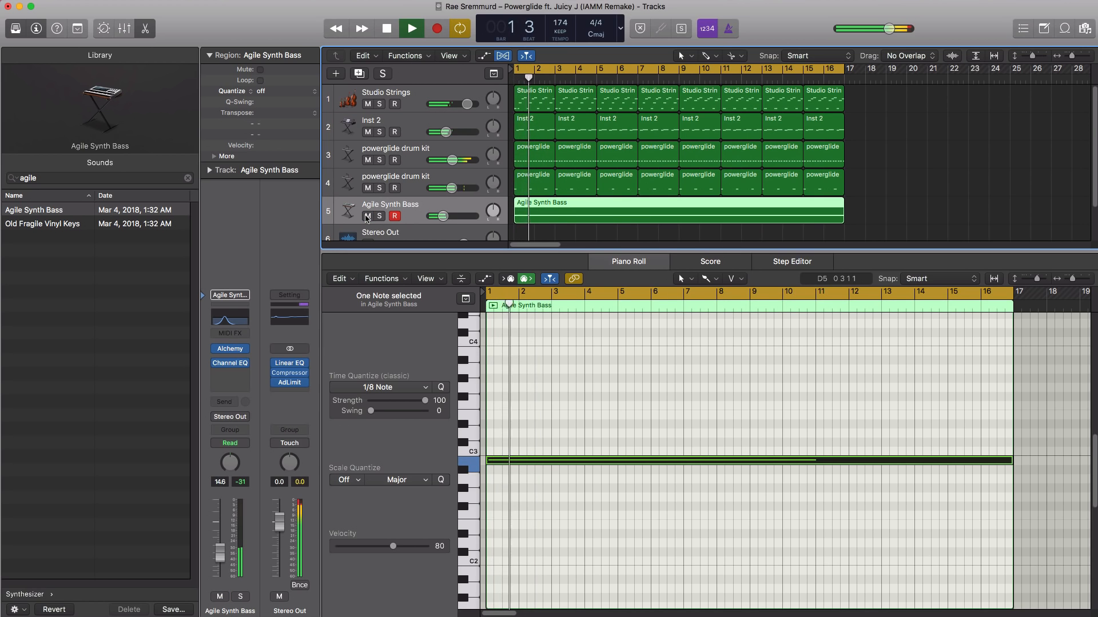
key(space)
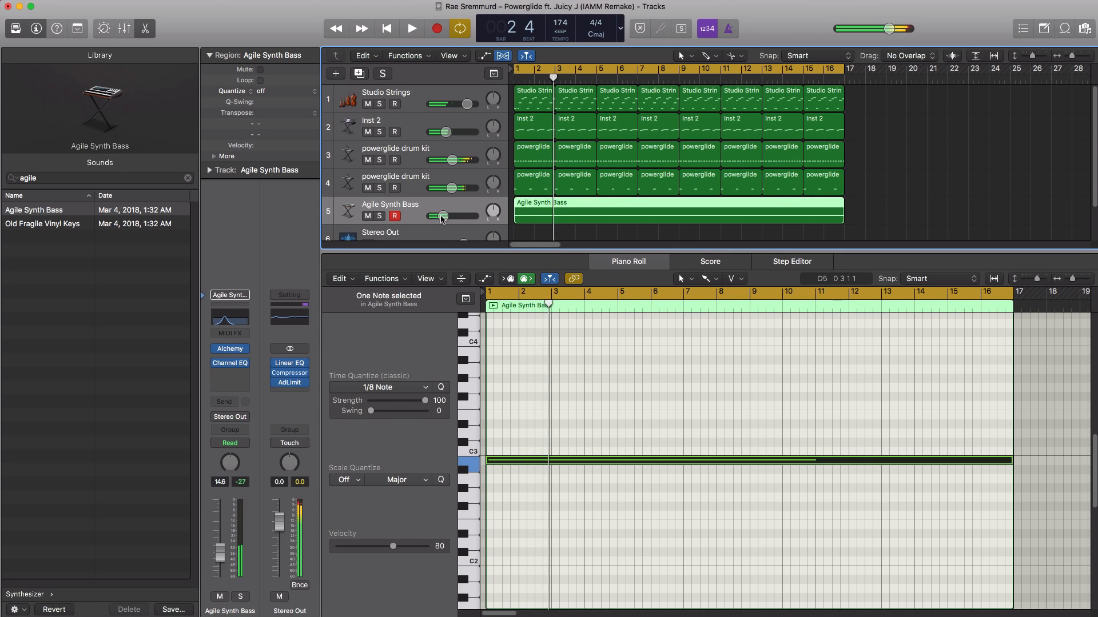
drag(443, 216, 441, 216)
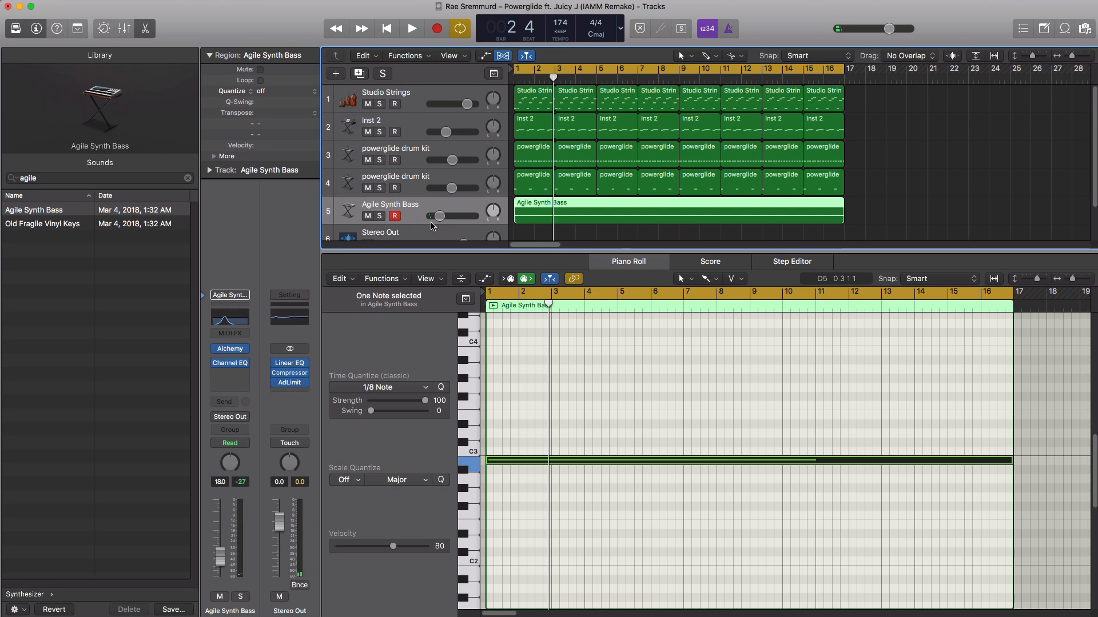
Duplicate the second powerglide drum kit track with its EXS24 instrument onto a new empty track
click(424, 182)
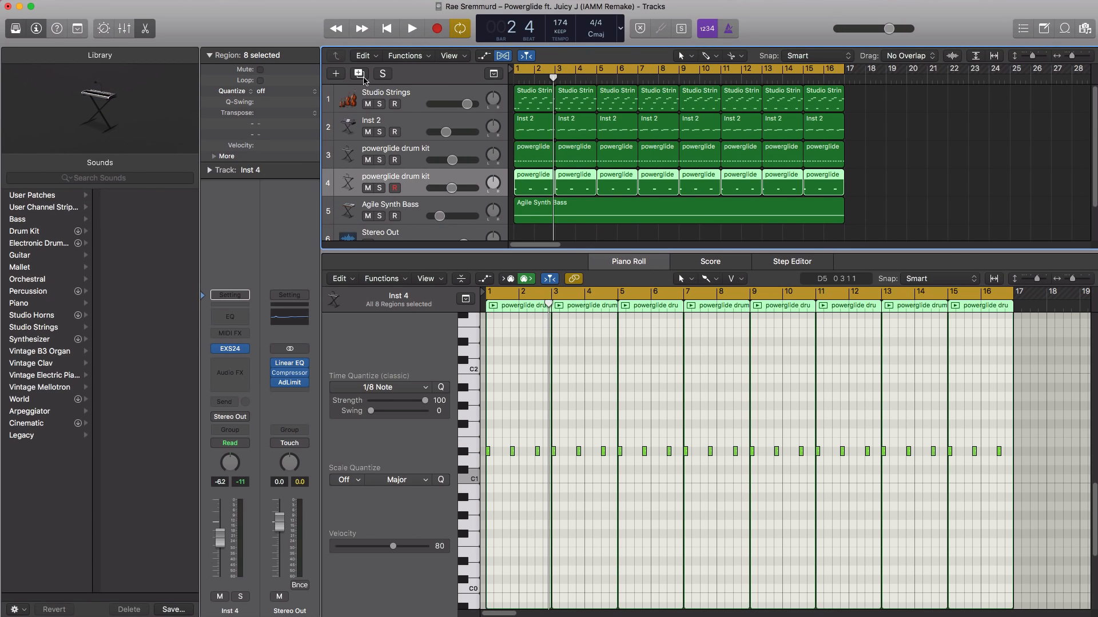
click(363, 76)
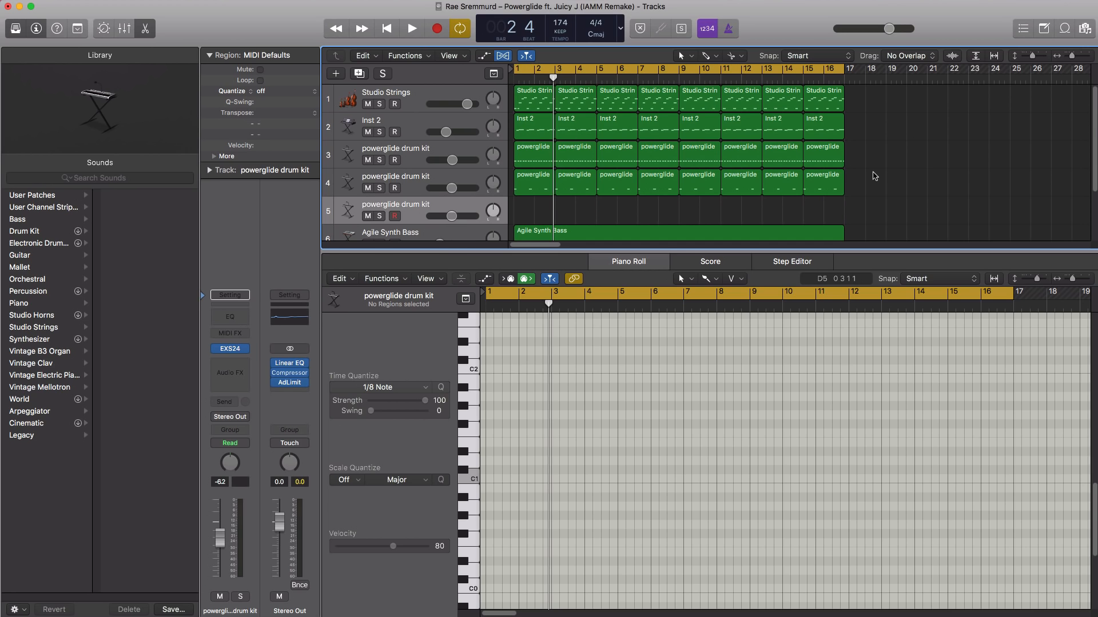
key(x)
key(x)
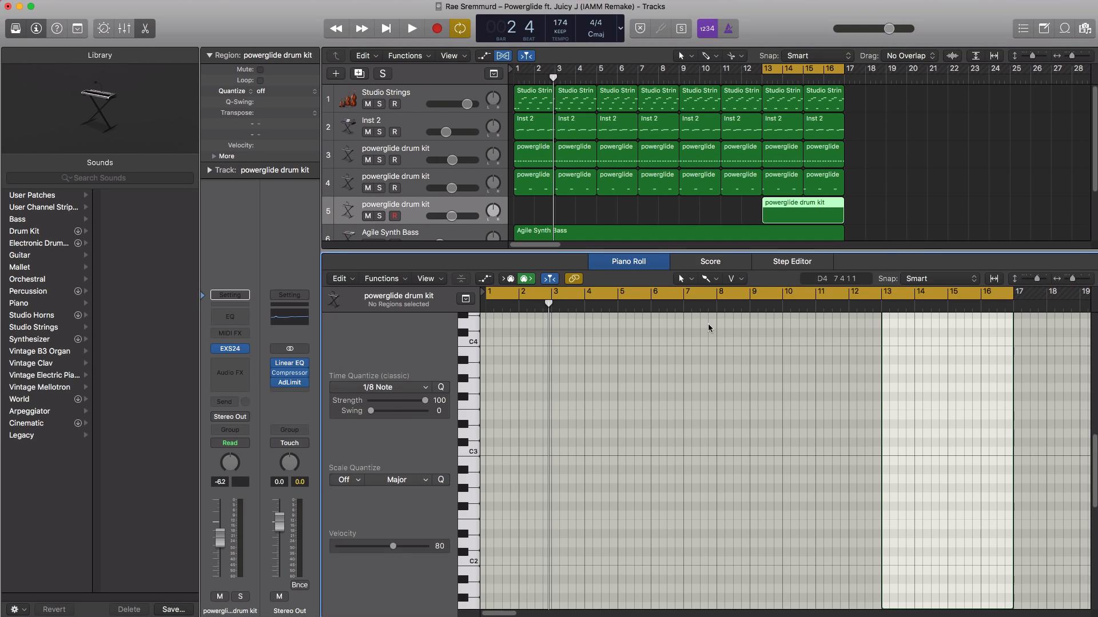
Create a region on the new drum track, trim it to bars 15–16, and loop those bars during playback
click(787, 212)
drag(763, 215, 804, 215)
click(810, 72)
drag(810, 71, 836, 78)
key(space)
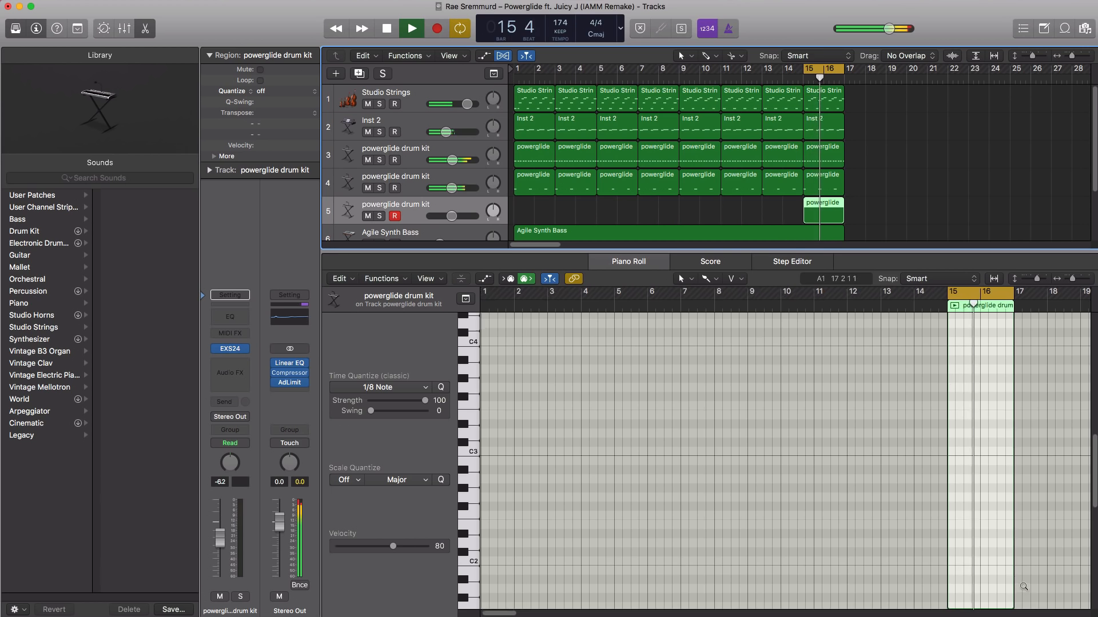
Add a note at the start of bar 15 in the new region, move it to C4, and audition it
scroll(978, 531, up, 5)
scroll(977, 531, right, 2)
scroll(977, 527, right, 2)
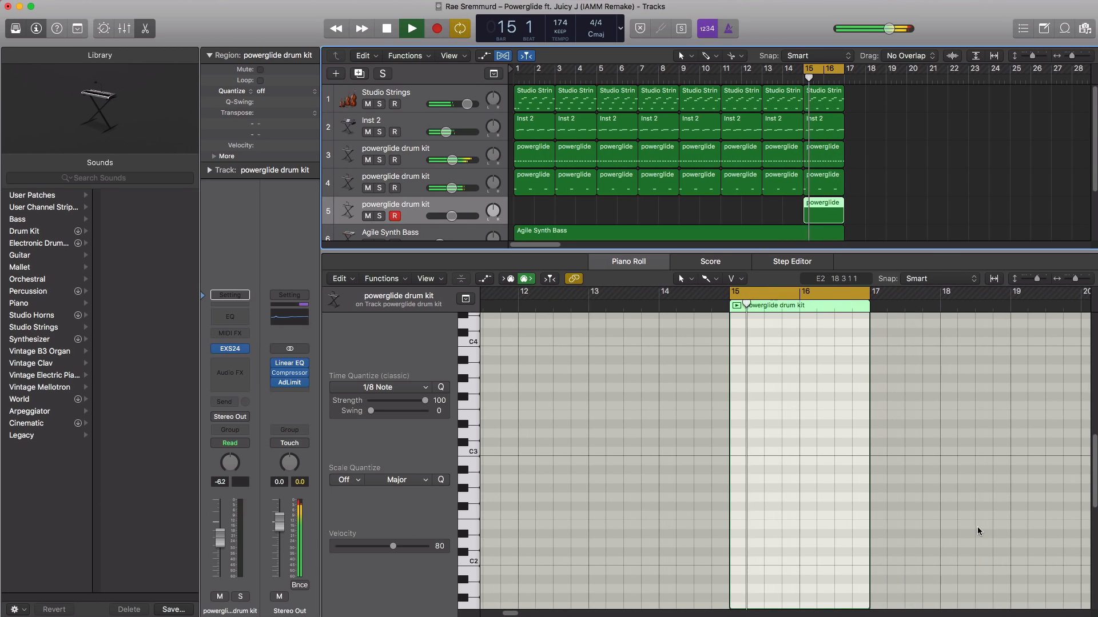
key(space)
scroll(690, 410, up, 3)
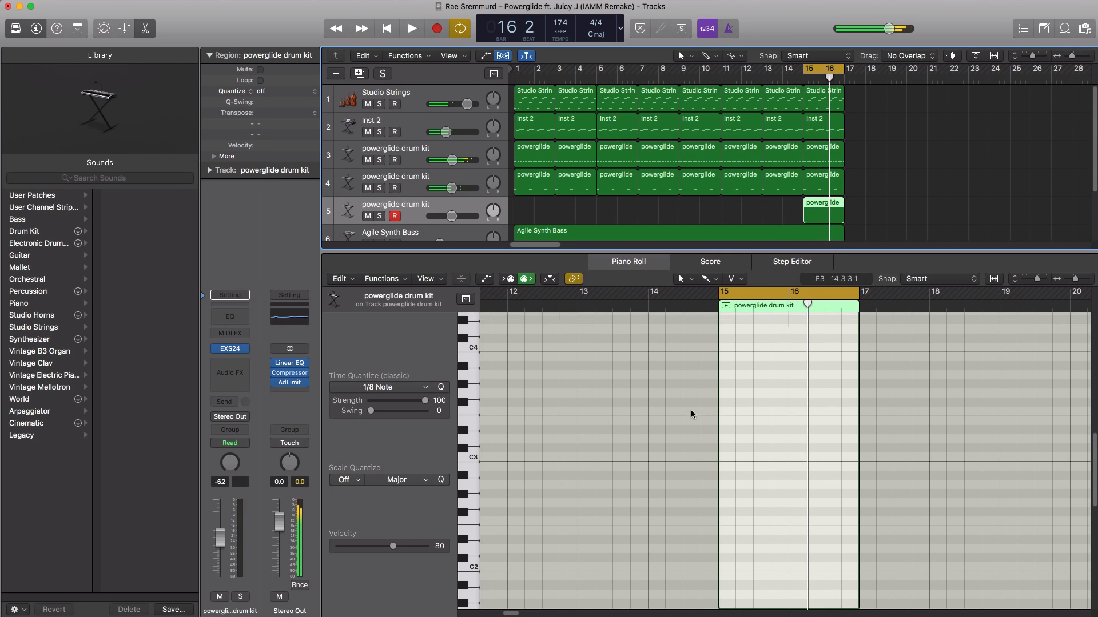
scroll(706, 426, up, 3)
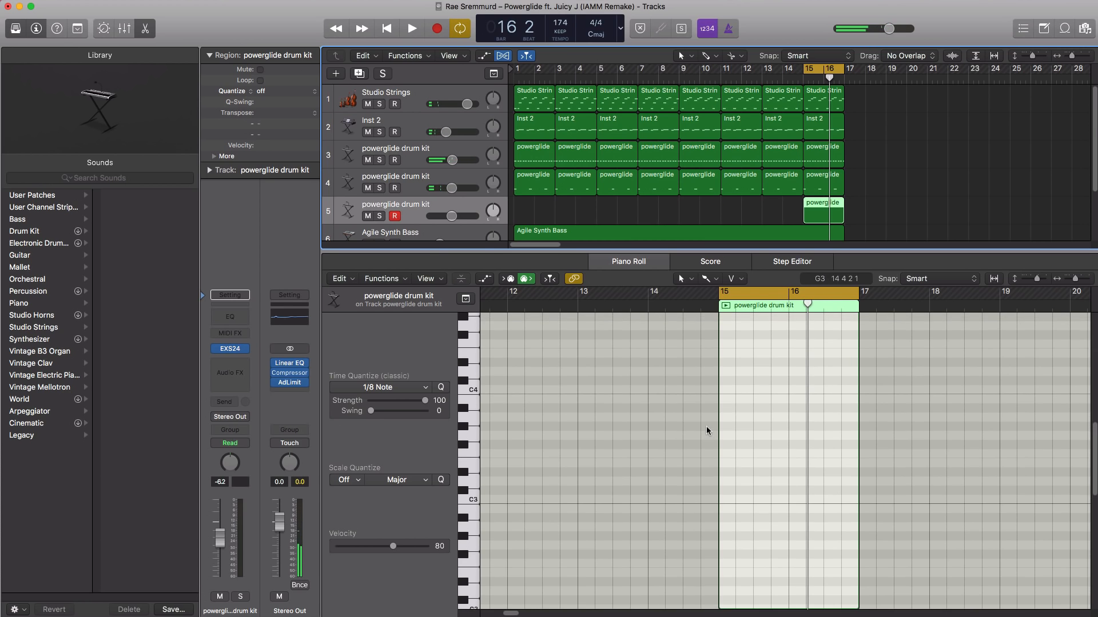
super+click(722, 396)
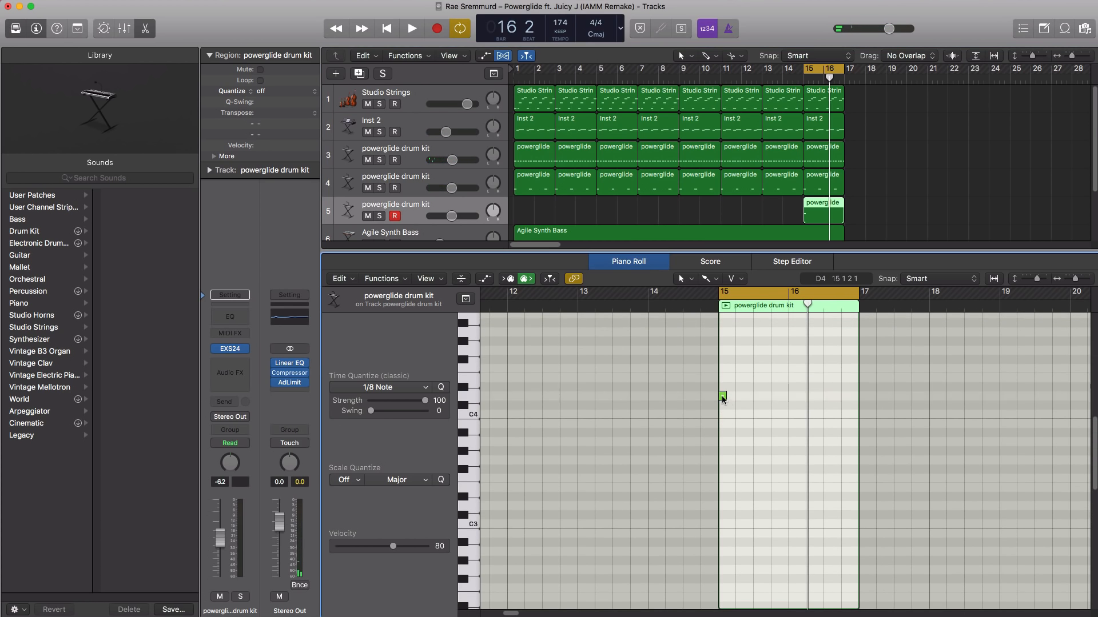
key(super+Right)
key(super+Right)
key(super+Right)
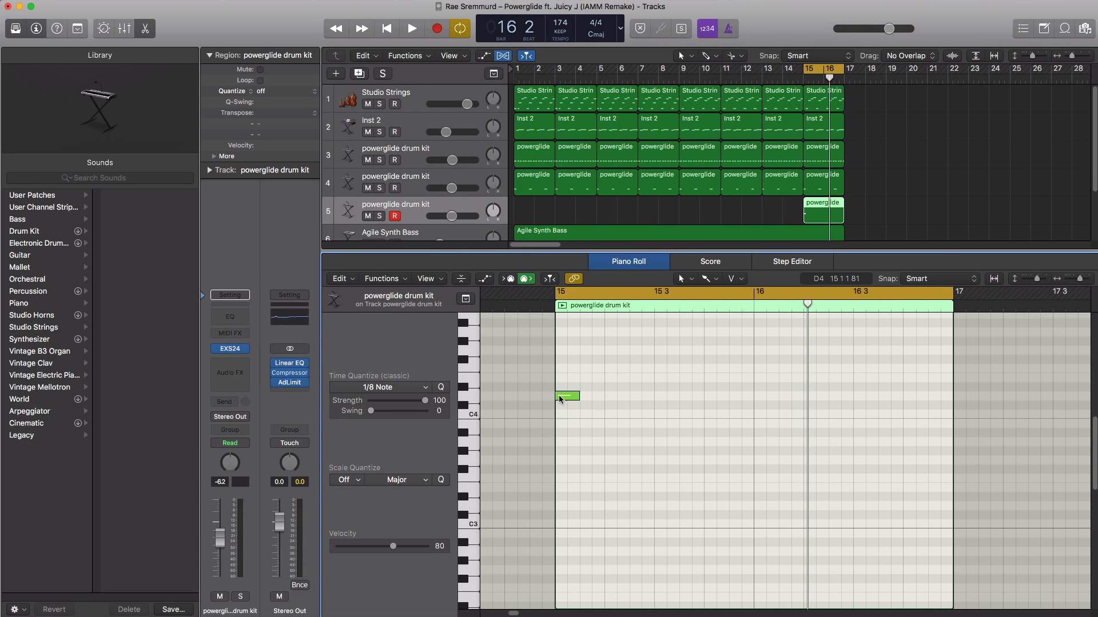
drag(558, 395, 559, 414)
key(space)
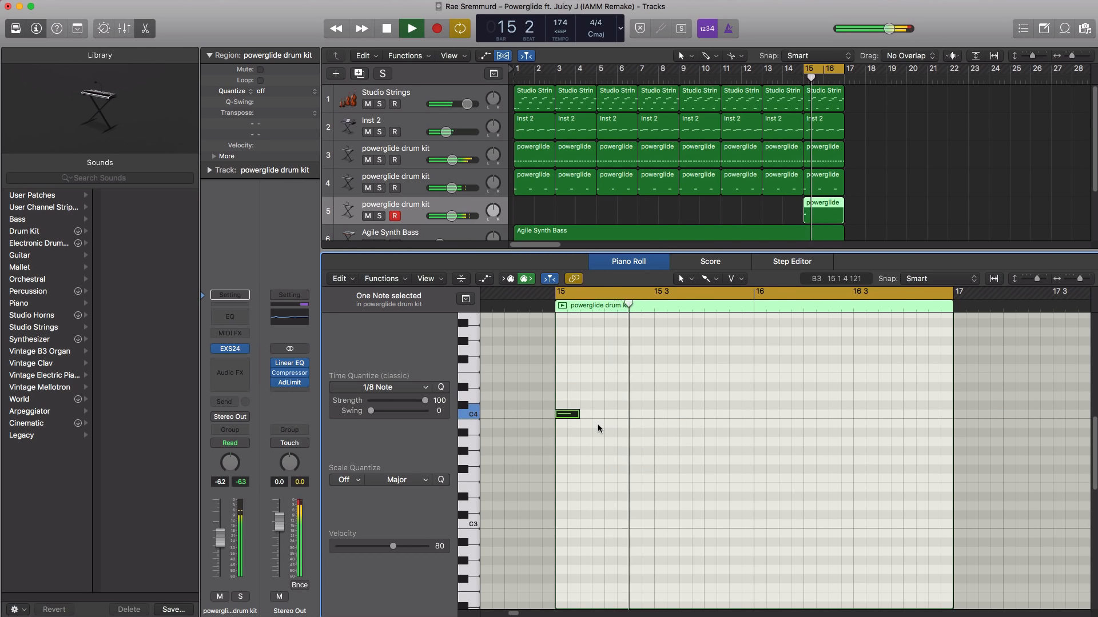
key(space)
key(space)
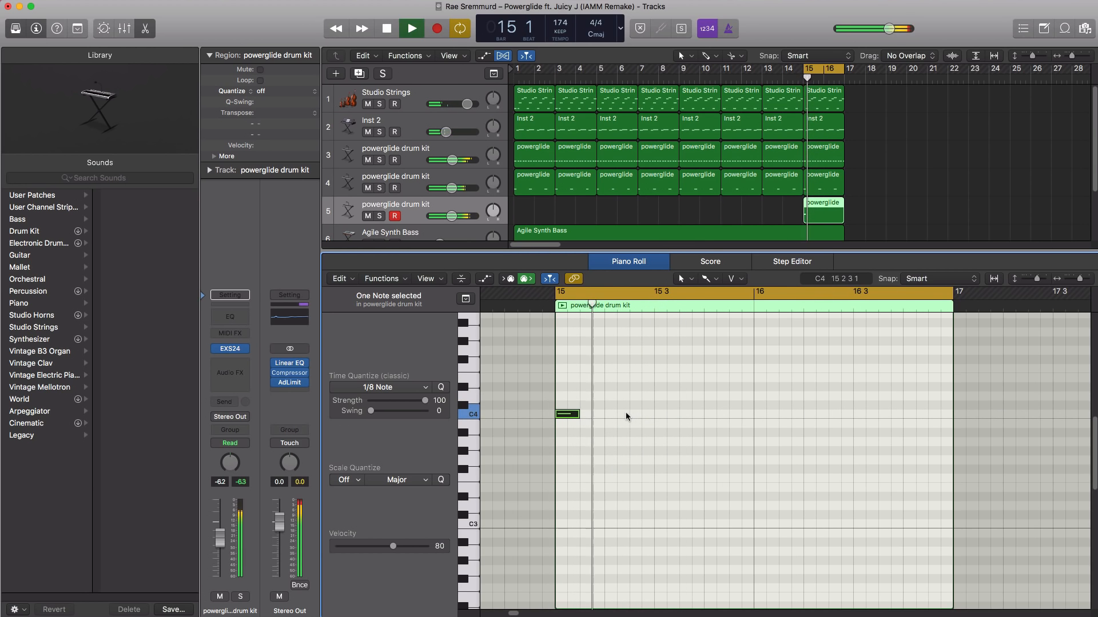
Add three 1/8-length C4 notes at 15 2 1, 15 2 3 and 15 3 1, checking them against playback
key(space)
super+click(612, 414)
super+click(635, 415)
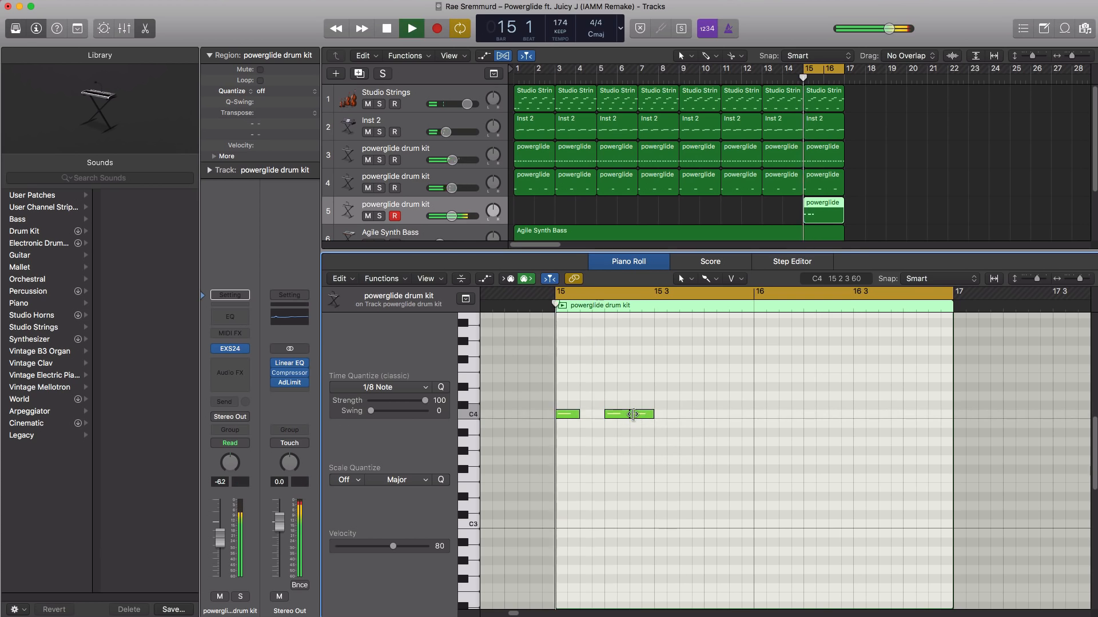
key(space)
key(space)
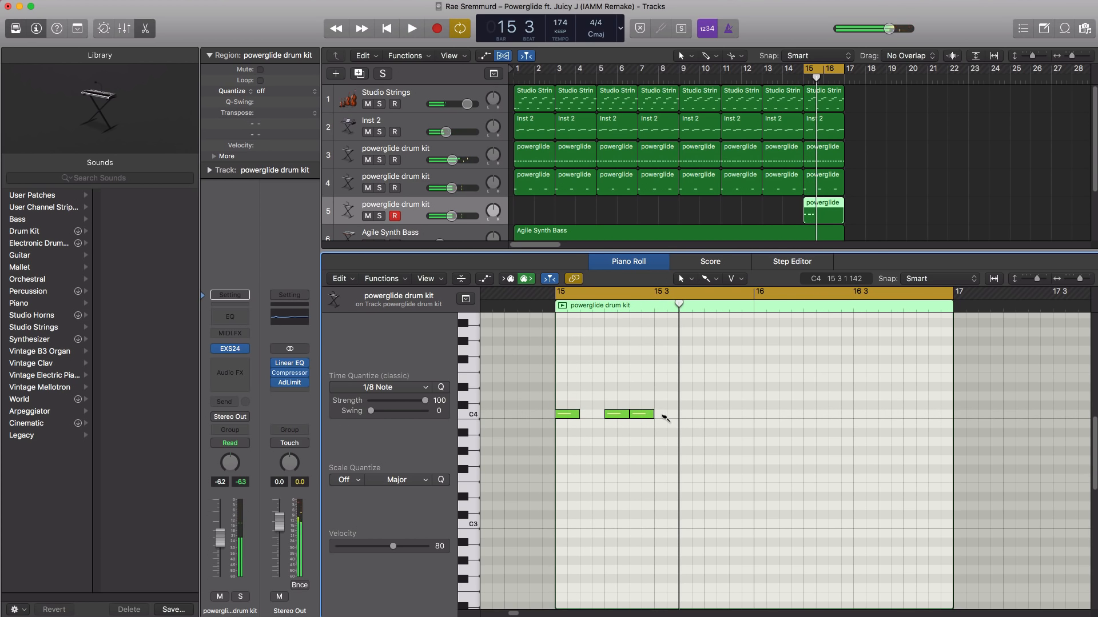
super+click(665, 414)
key(space)
key(space)
Transpose all four C4 notes down to B3 and audition the pattern
mouse_move(684, 409)
mouse_down()
mouse_move(569, 418)
mouse_move(585, 437)
mouse_up()
shift+click(568, 414)
key(space)
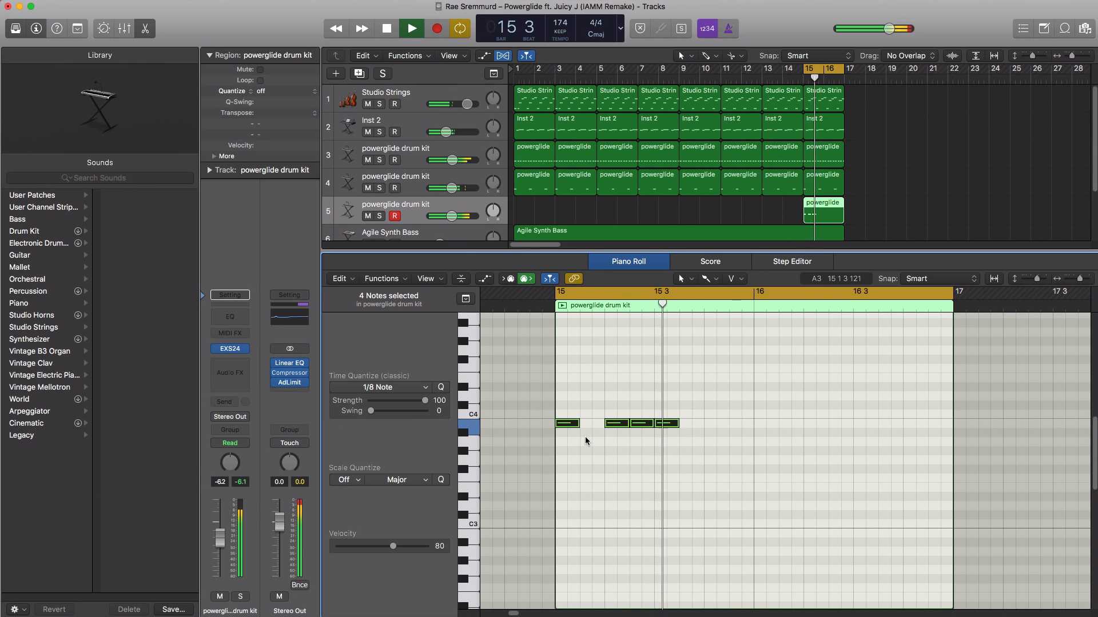
key(space)
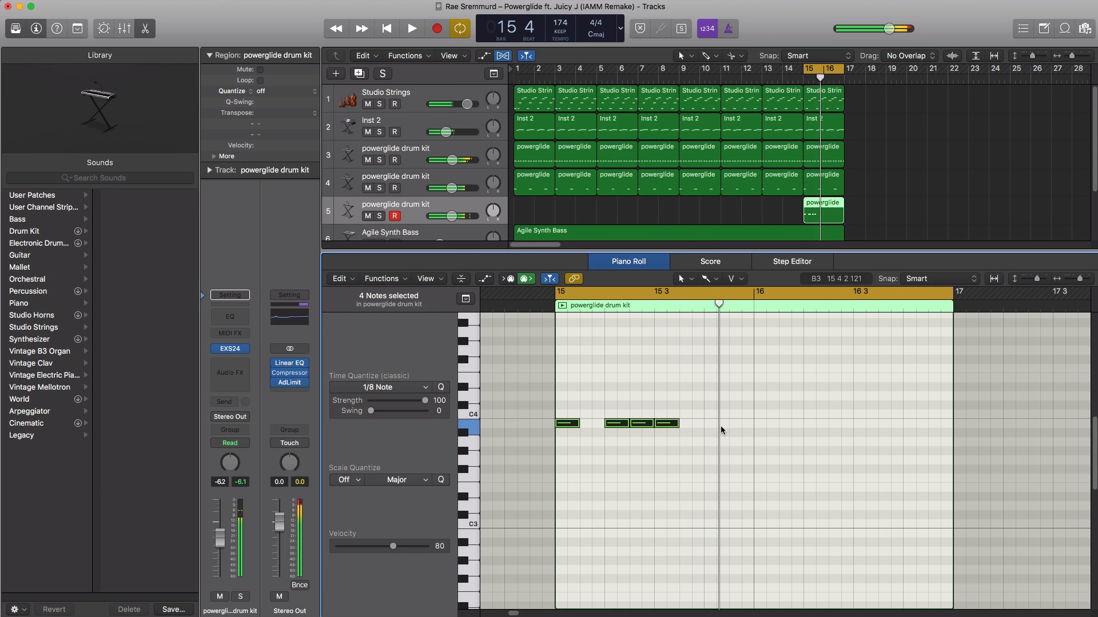
Add four consecutive 1/16-length B3 notes across beat 4 of bar 15 and listen to them
super+click(721, 425)
drag(726, 424, 724, 427)
drag(724, 427, 749, 428)
key(space)
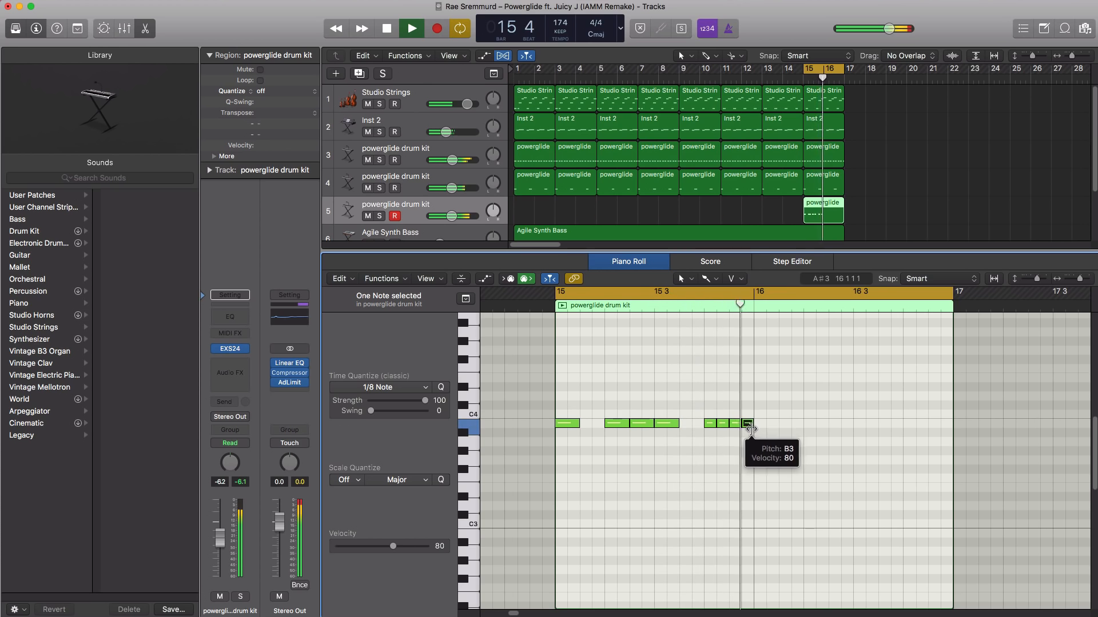
key(space)
Add three 1/8-length B3 notes at 16 1 1, 16 1 3 and 16 2 1 while auditioning the loop
super+click(766, 426)
click(781, 434)
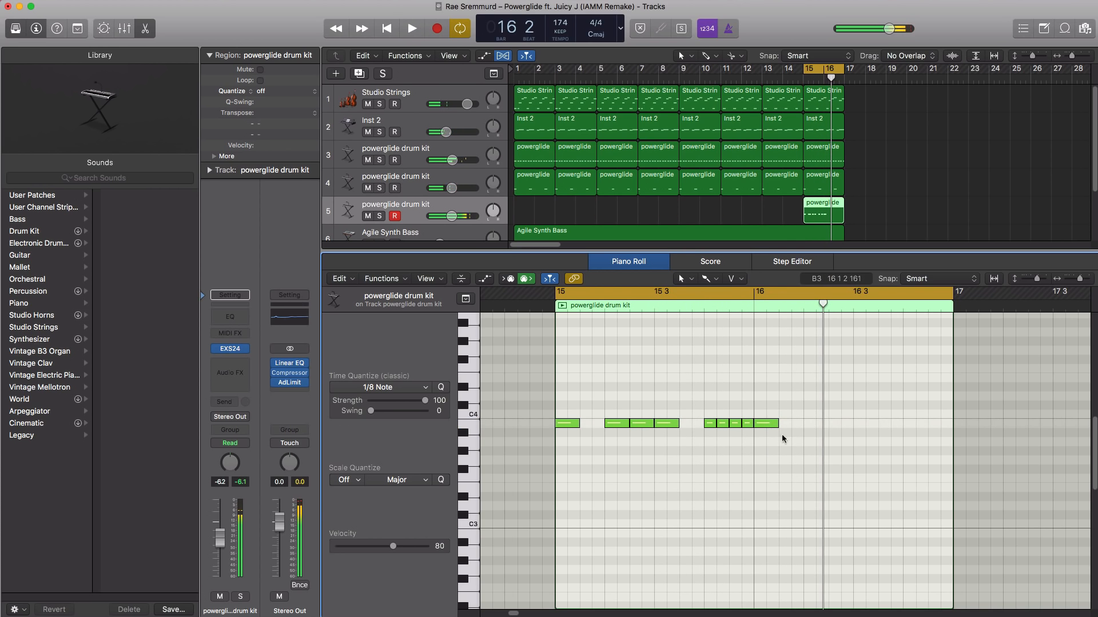
key(space)
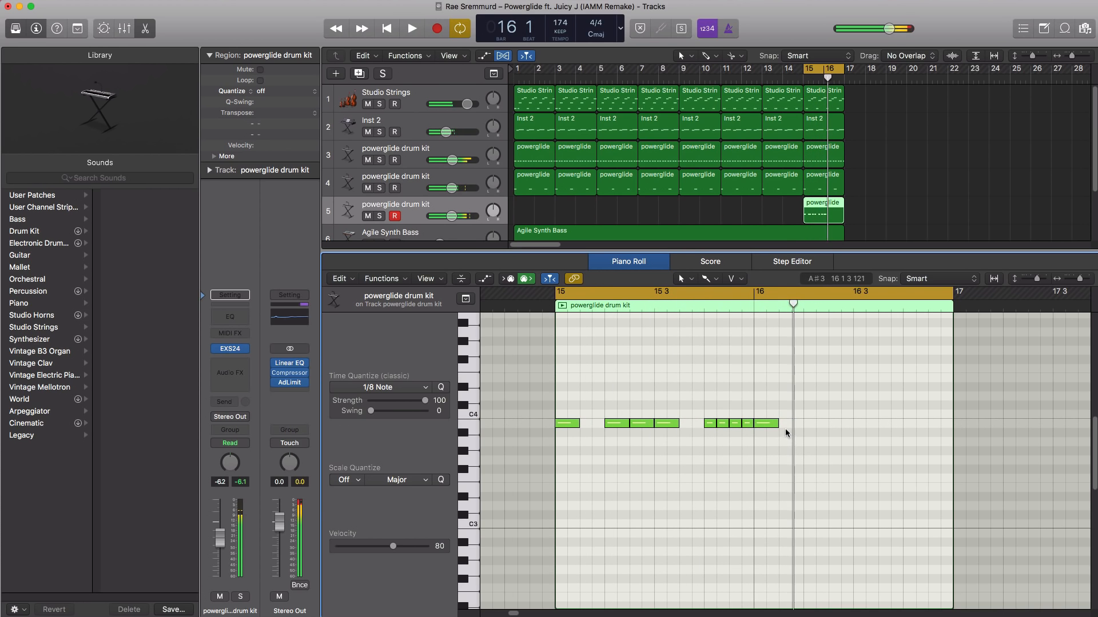
super+click(785, 427)
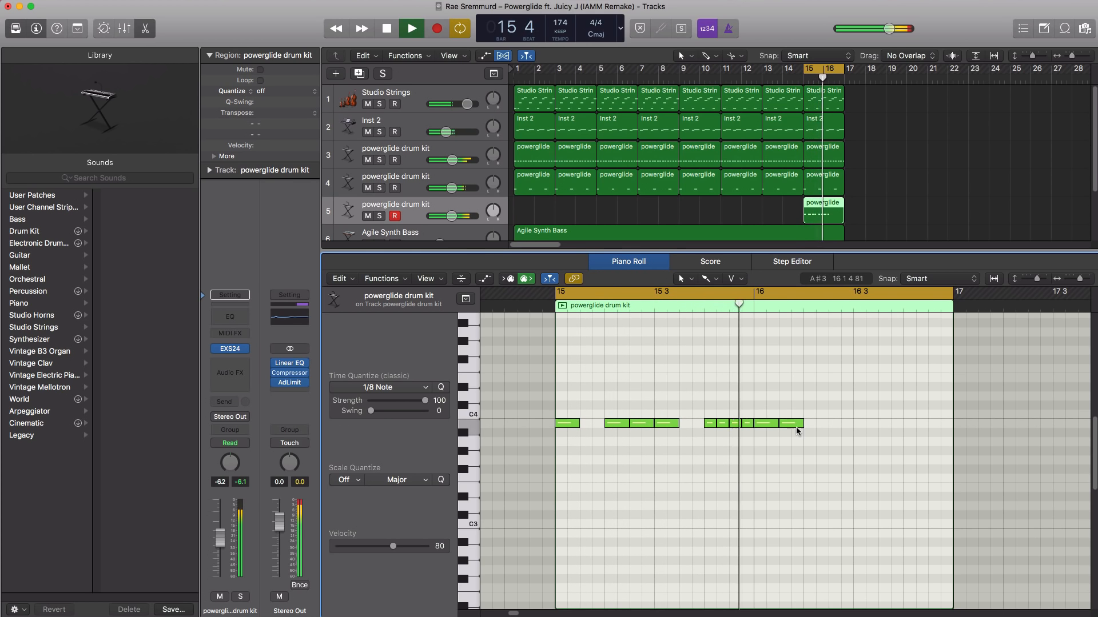
key(space)
super+click(808, 426)
key(space)
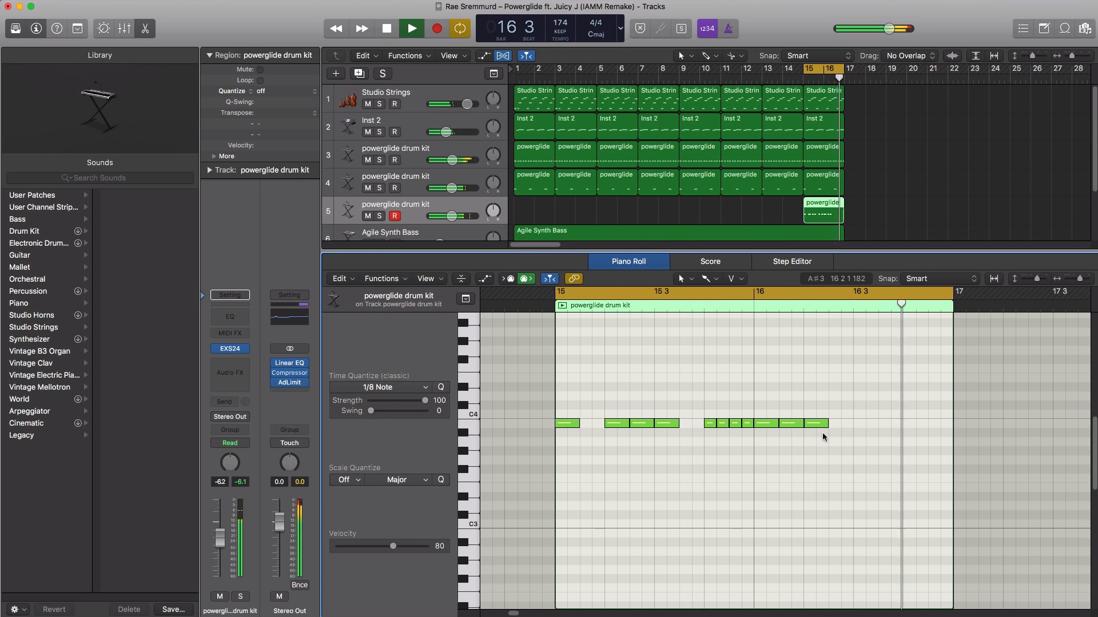
key(space)
Copy the four 1/16-length B3 notes from beat 4 of bar 15 to beat 3 of bar 16
drag(743, 440, 862, 426)
key(space)
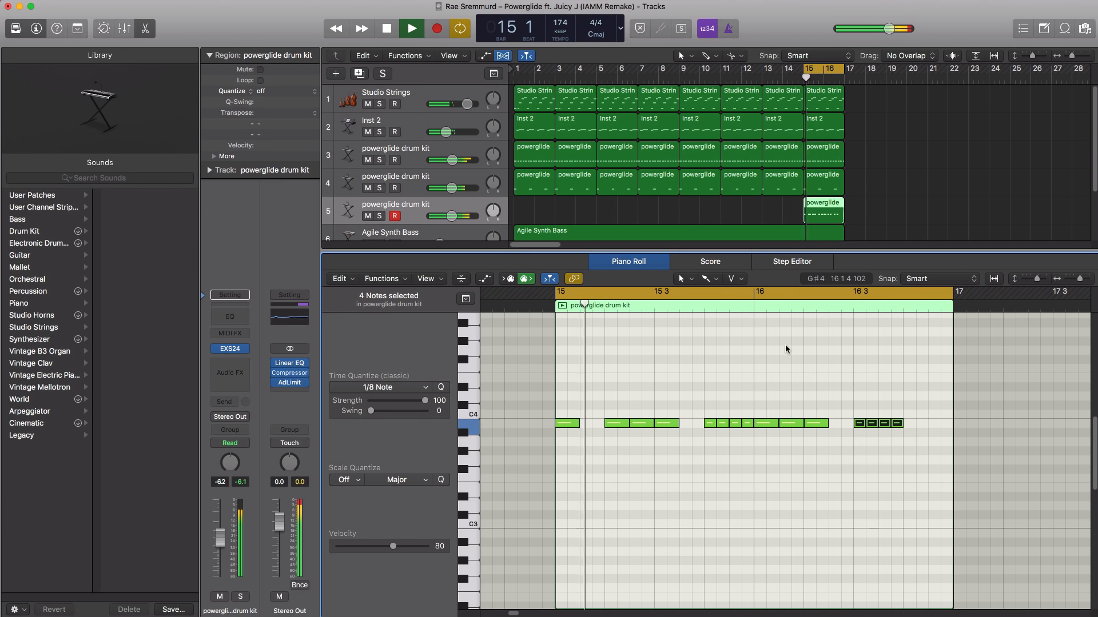
key(space)
Set Time Quantize to 1/32 Note and fill beat 4 of bar 16 with 1/32-length B3 notes
click(410, 387)
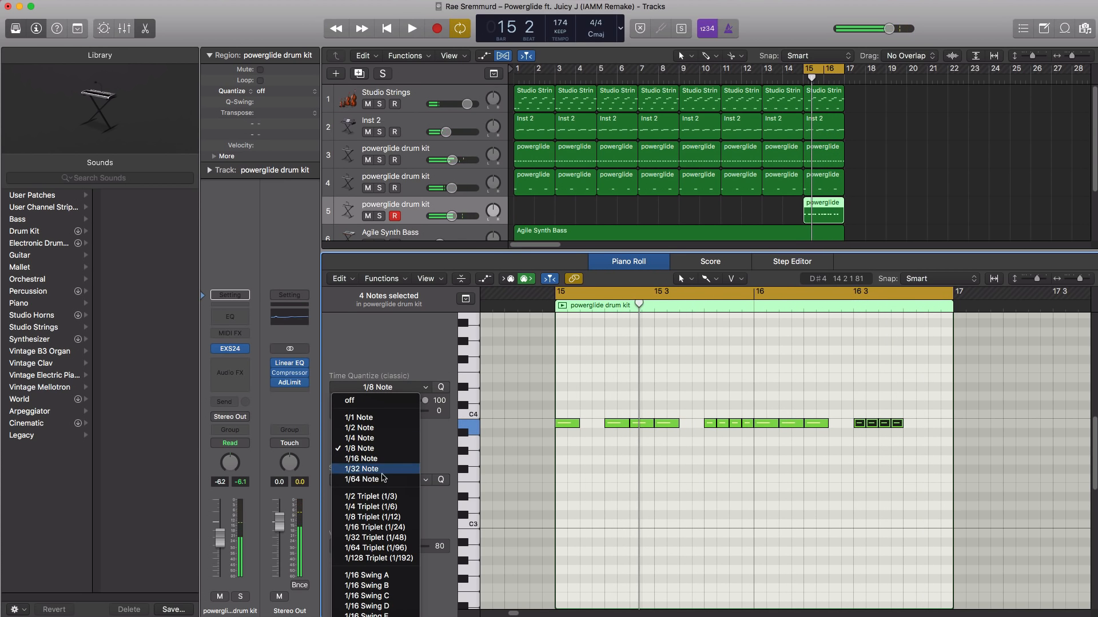
click(382, 469)
drag(915, 429, 942, 430)
click(922, 499)
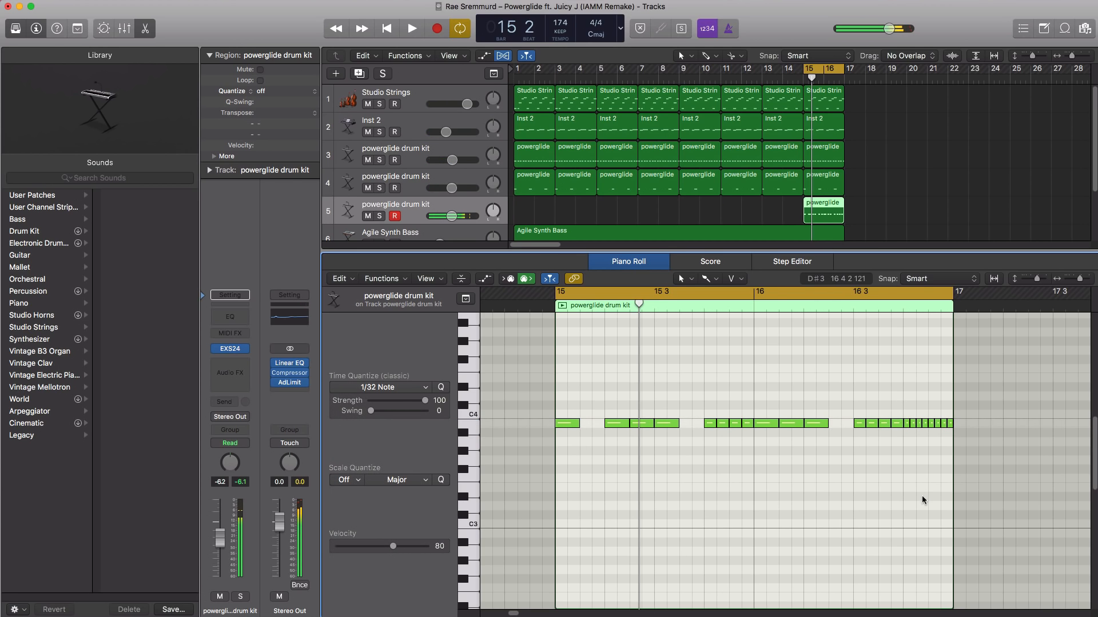
Play the finished roll and lower the new drum track's volume to -9.4 dB
key(space)
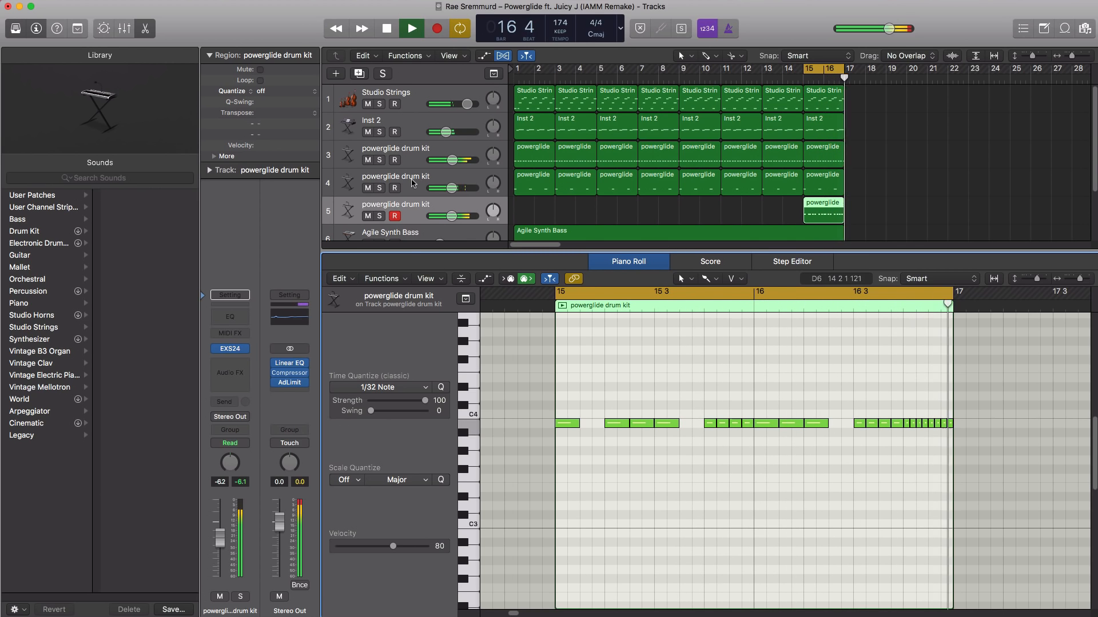
key(space)
drag(451, 217, 441, 222)
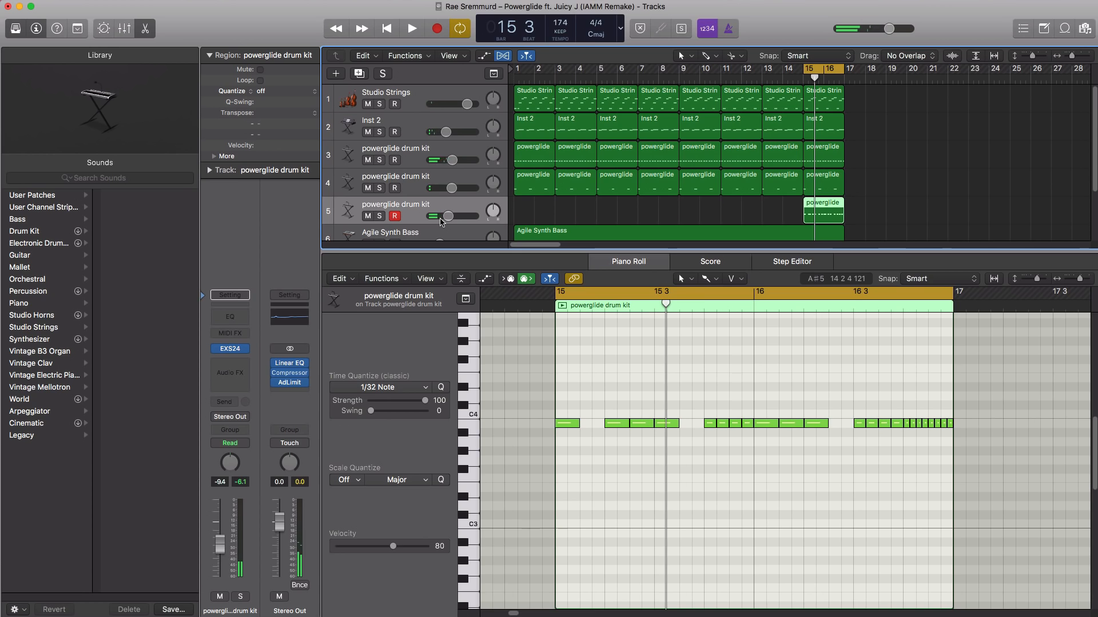
Insert a stereo AutoFilter on the new drum track and move its window clear of the channel strip
click(245, 367)
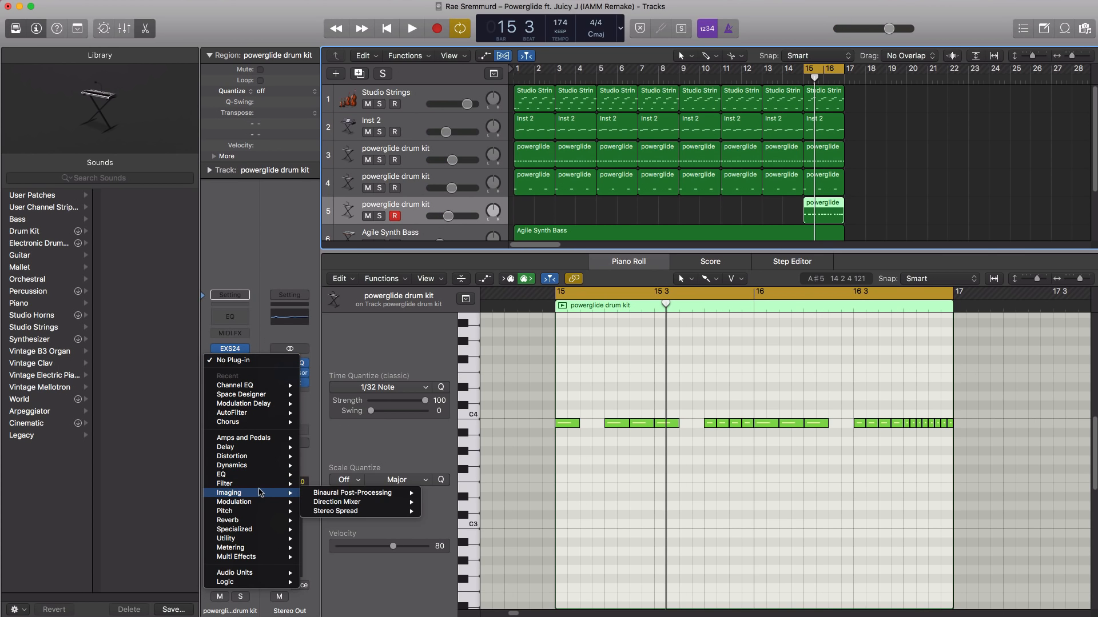
mouse_move(266, 490)
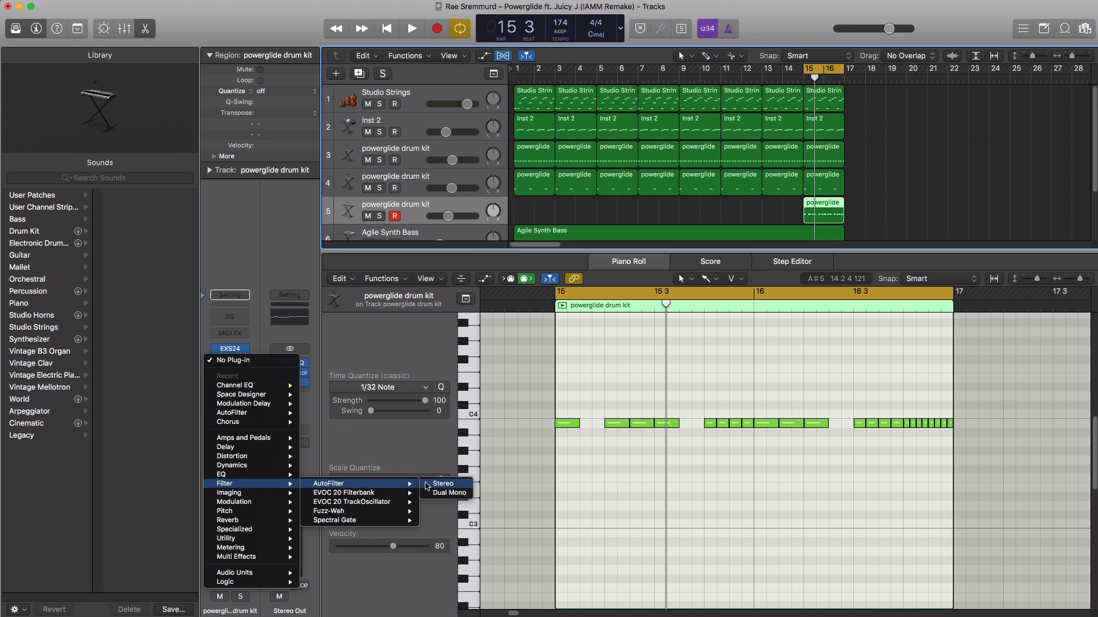
click(442, 484)
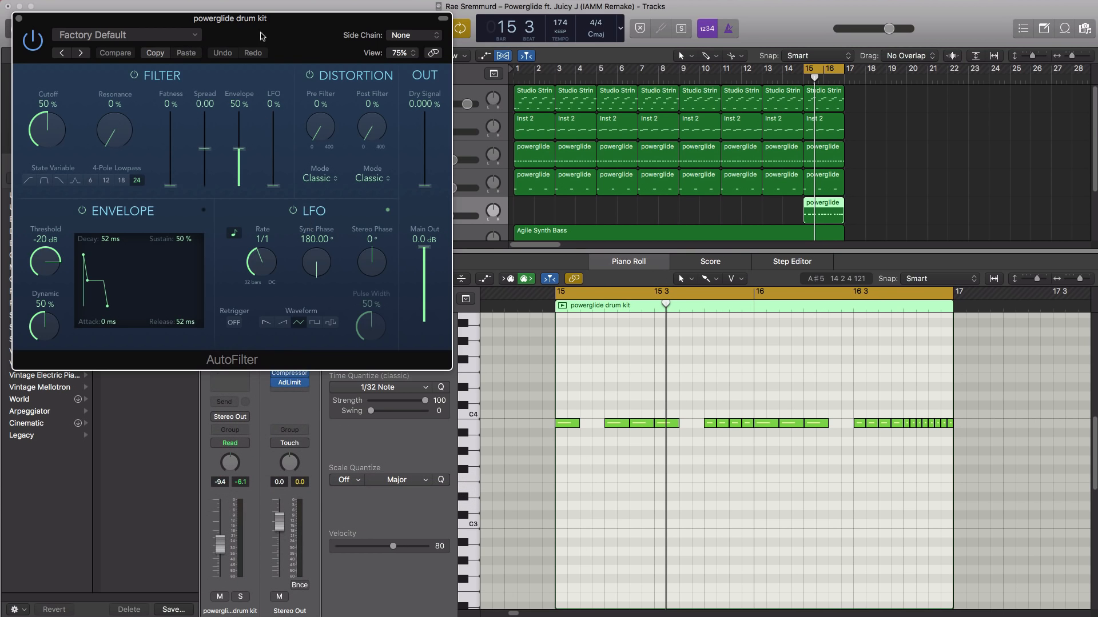
drag(261, 37, 479, 73)
Load AutoFilter's Sweeping High Pass factory preset and set Dry Signal to 34.20% while auditioning the roll
click(367, 73)
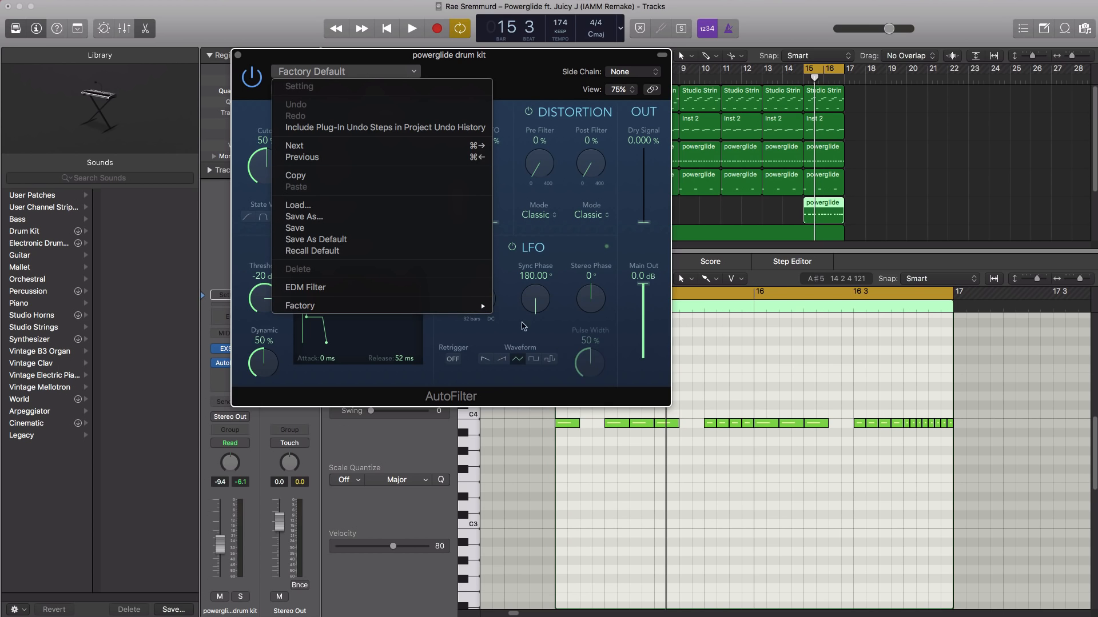
mouse_move(477, 308)
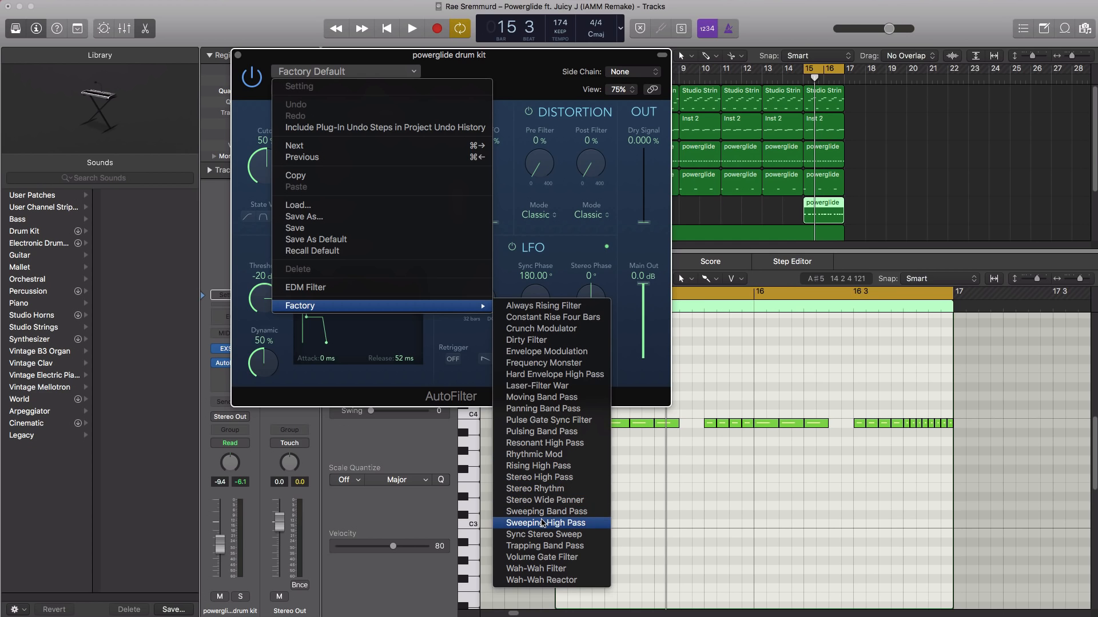
click(543, 523)
key(space)
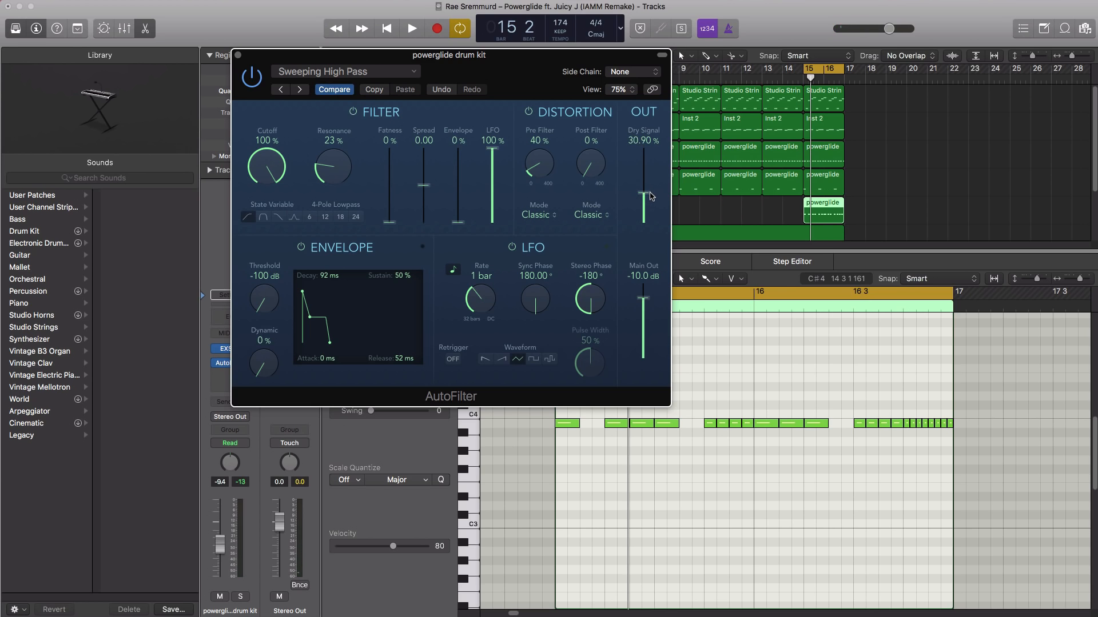
key(space)
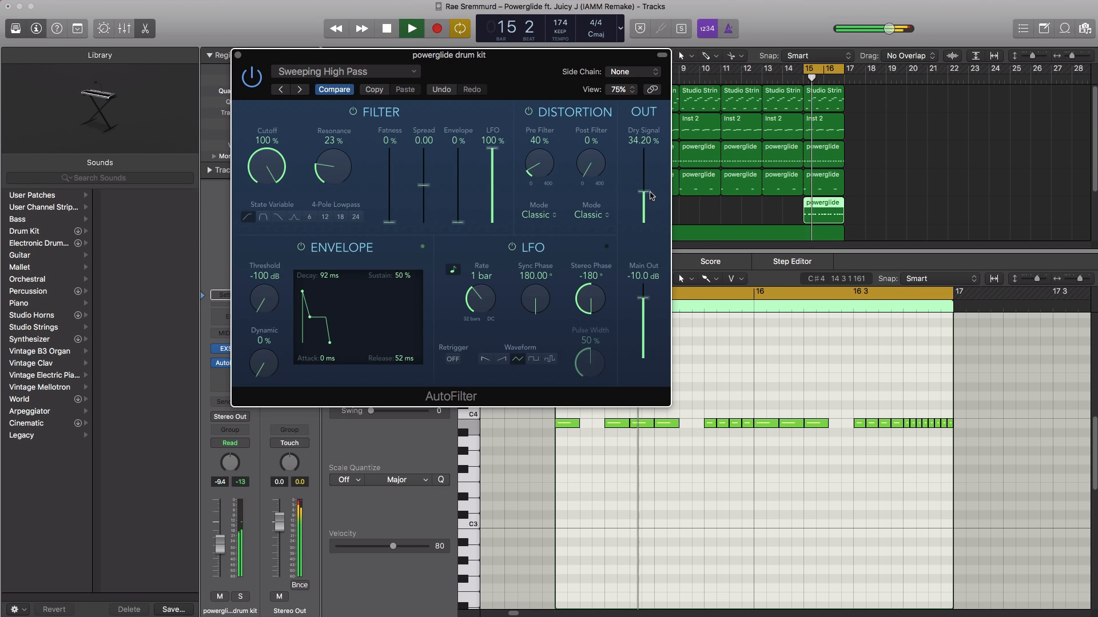
Close the AutoFilter, set the drum roll track's volume to -9.2 dB, and save the project
click(237, 55)
drag(448, 216, 449, 216)
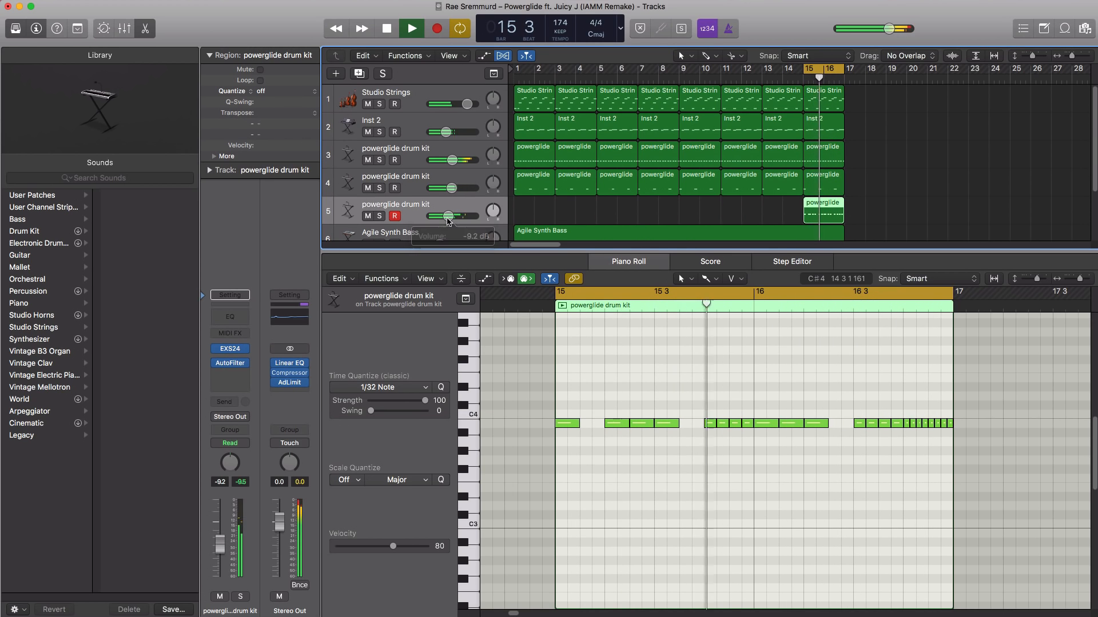
key(super+s)
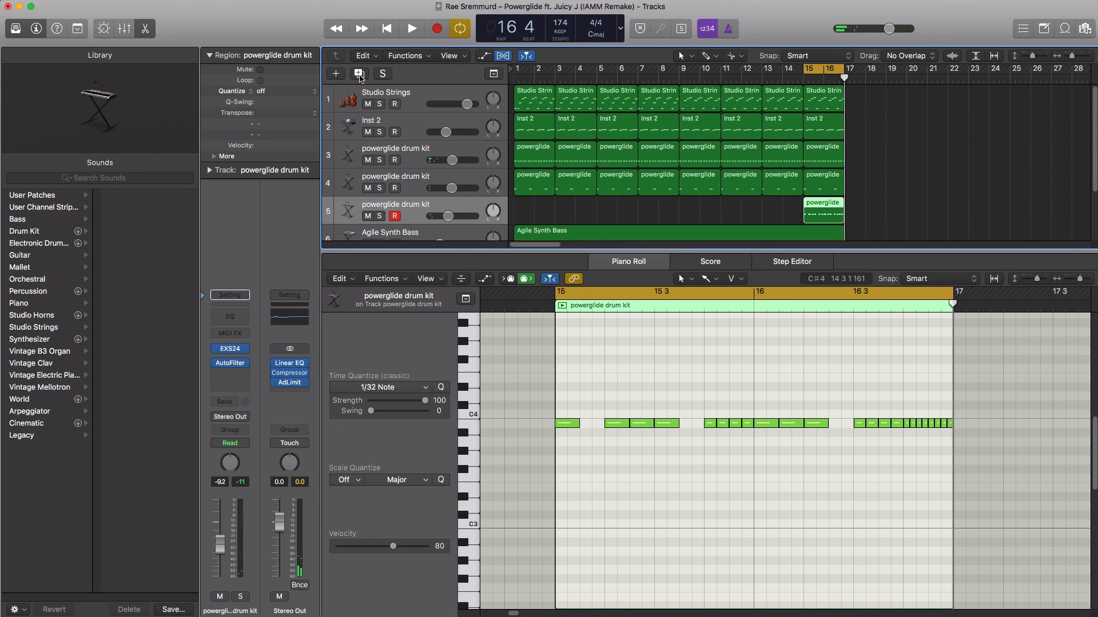
Duplicate the drum roll track below itself and remove the AutoFilter from the new track
key(super+d)
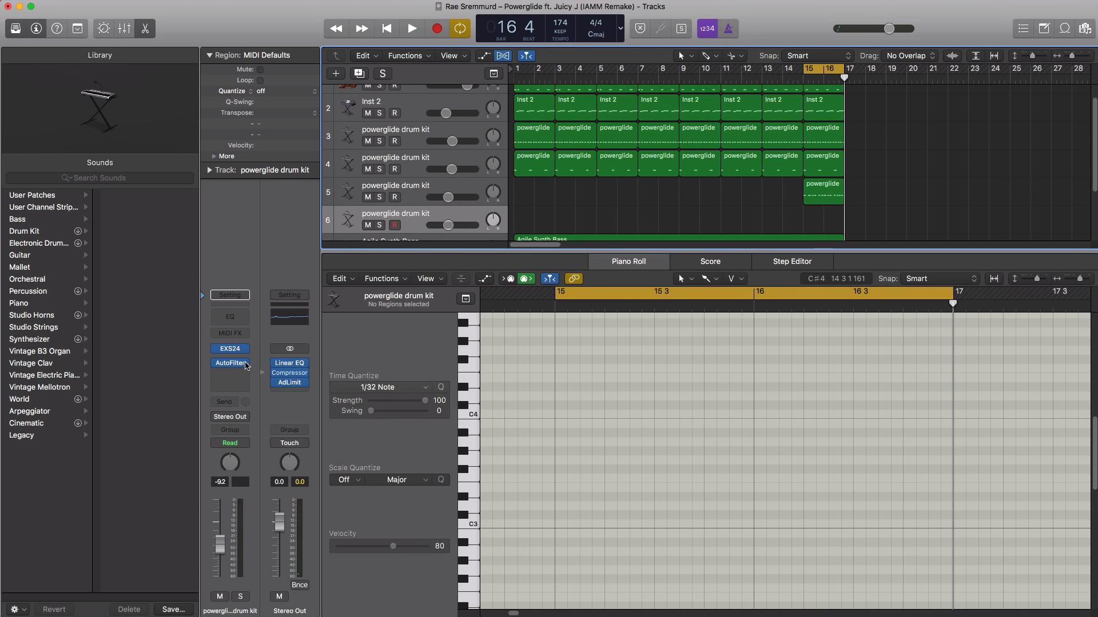
click(244, 363)
click(242, 383)
Create a one-bar region at bar 16 on the new drum track, place a short A#1 note on beat 2, and audition it
click(832, 227)
super+click(812, 515)
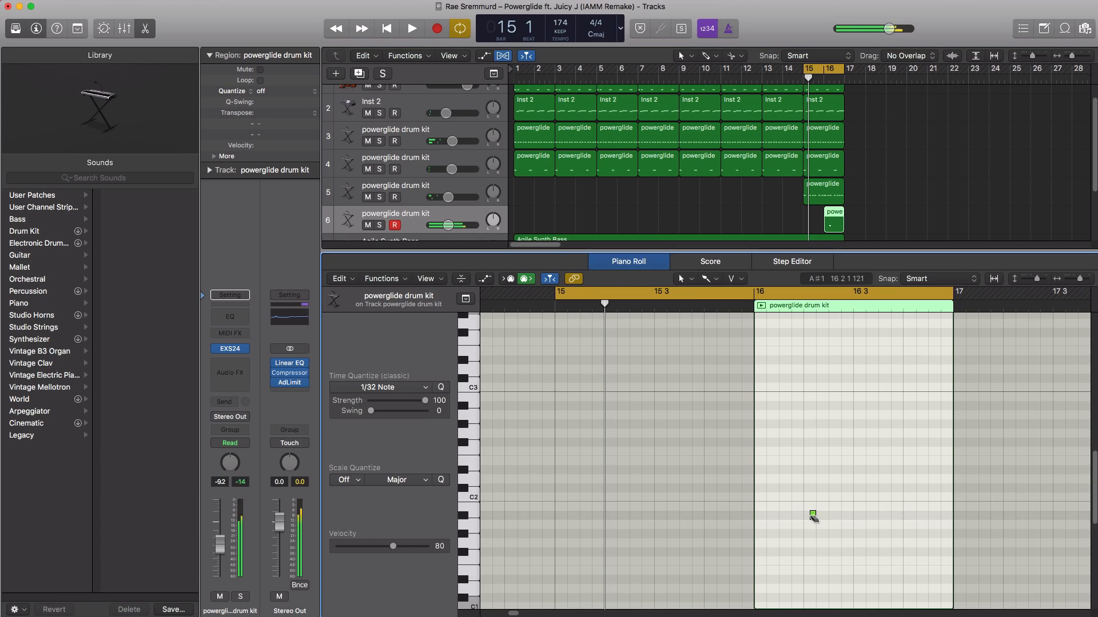
drag(811, 515, 807, 519)
key(space)
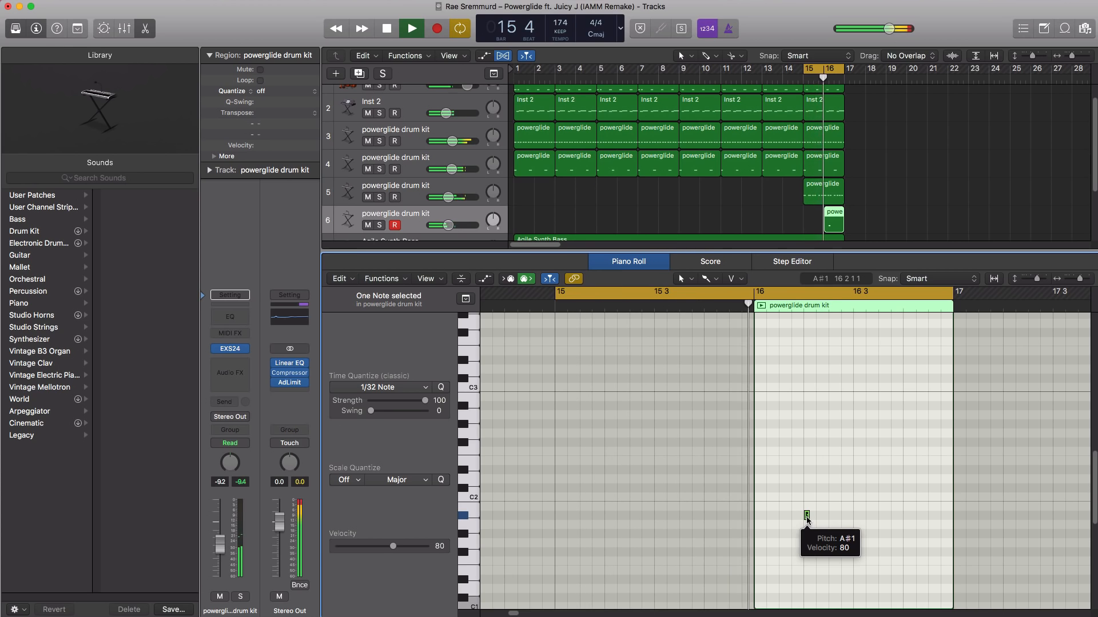
key(space)
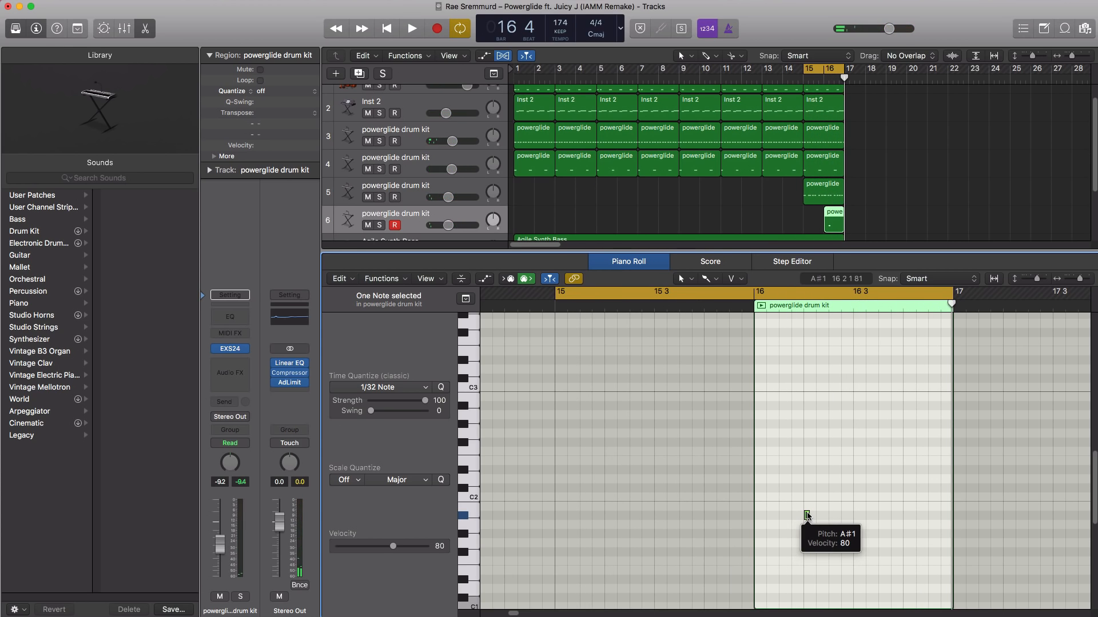
Add the powerglide riseup_1 audio file on a new track at position 14 2 1 1
key(x)
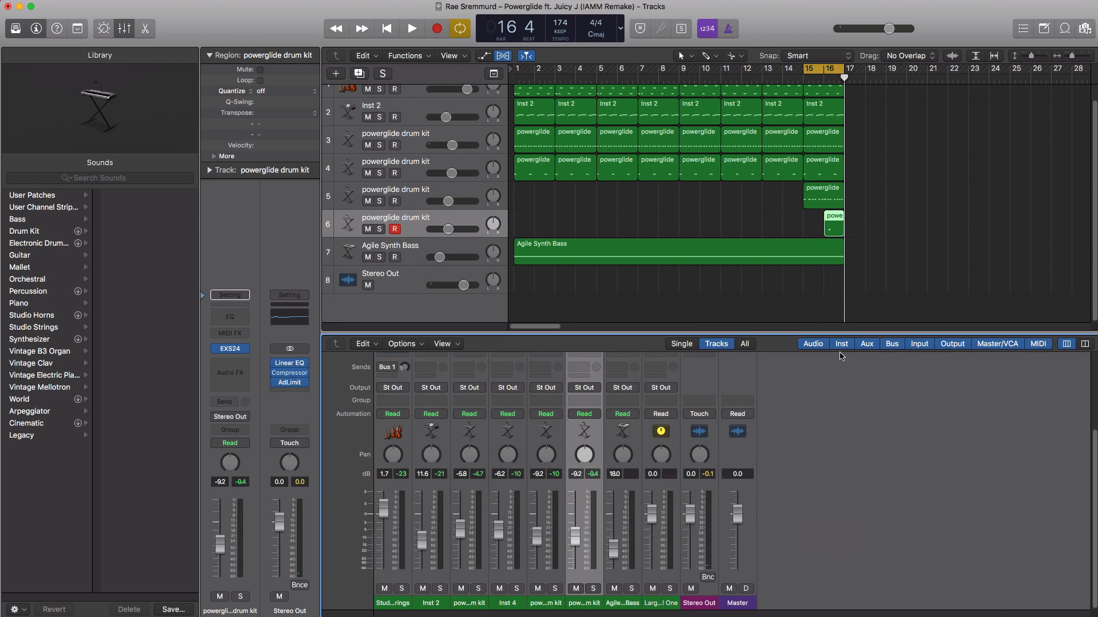
key(x)
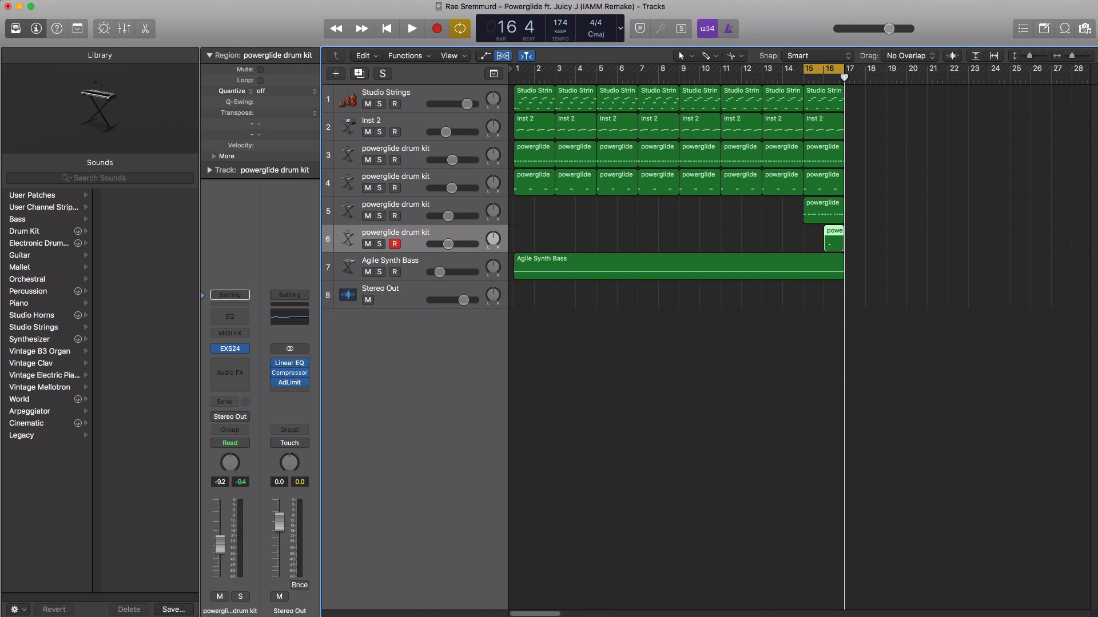
drag(821, 441, 789, 369)
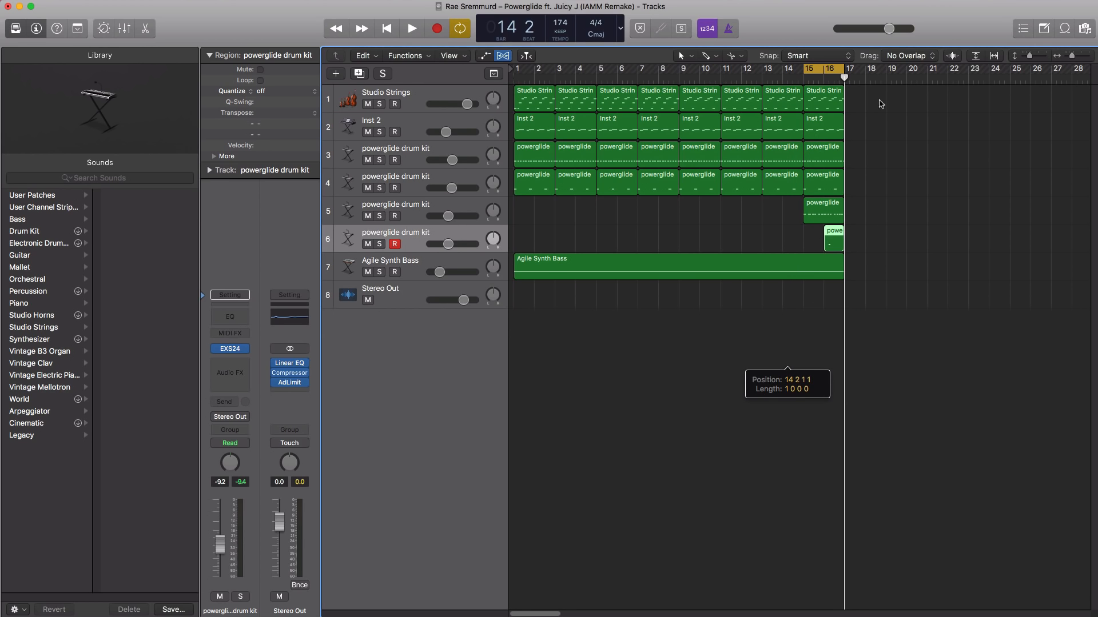
Audition the riseup over the last bars and lower its track volume to -27.0 dB, enlarging the track height for finer control
key(space)
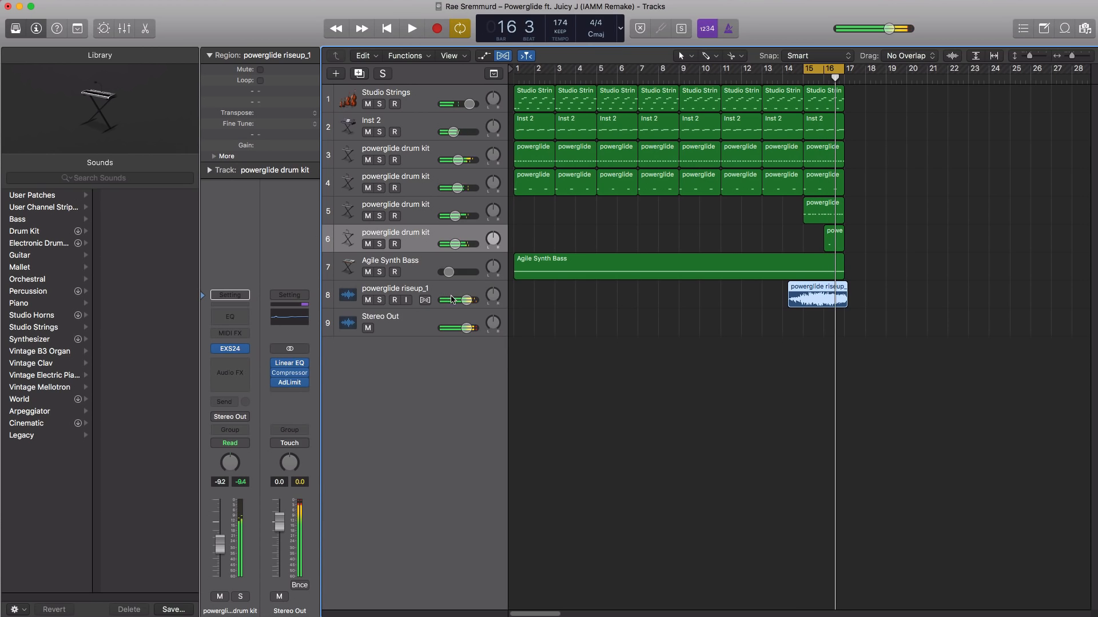
drag(471, 303, 467, 303)
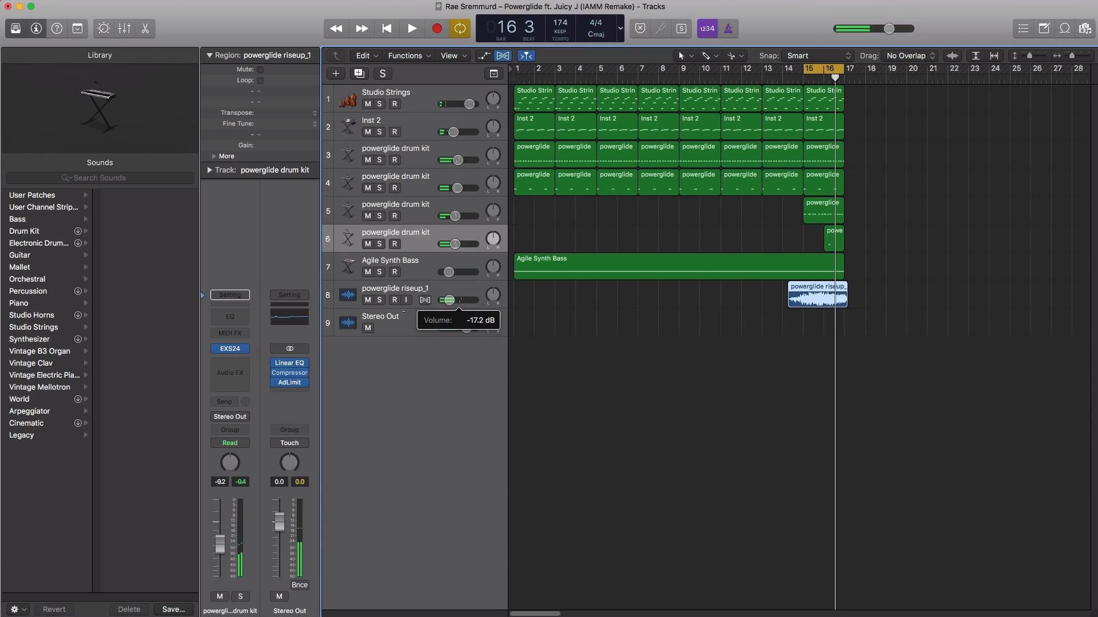
key(space)
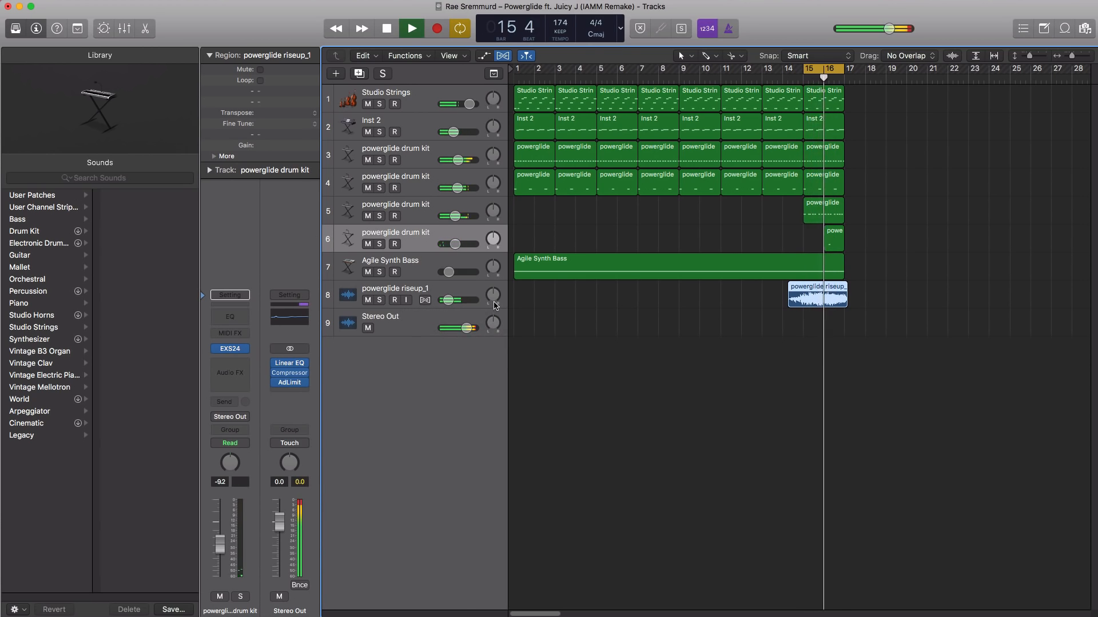
key(super+Down)
key(space)
drag(448, 348, 447, 347)
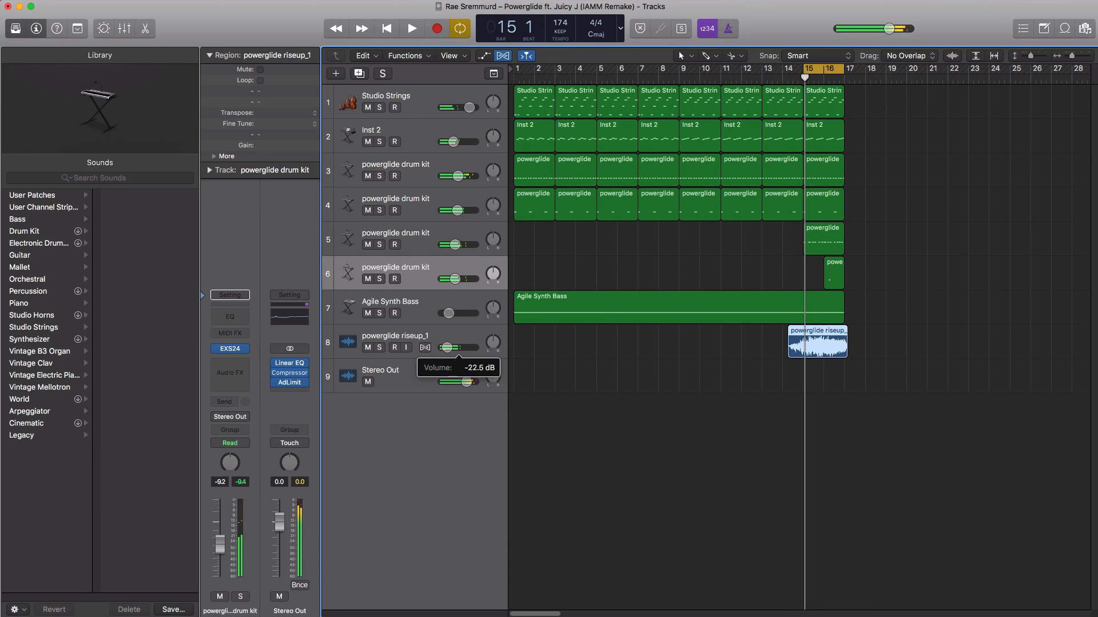
key(space)
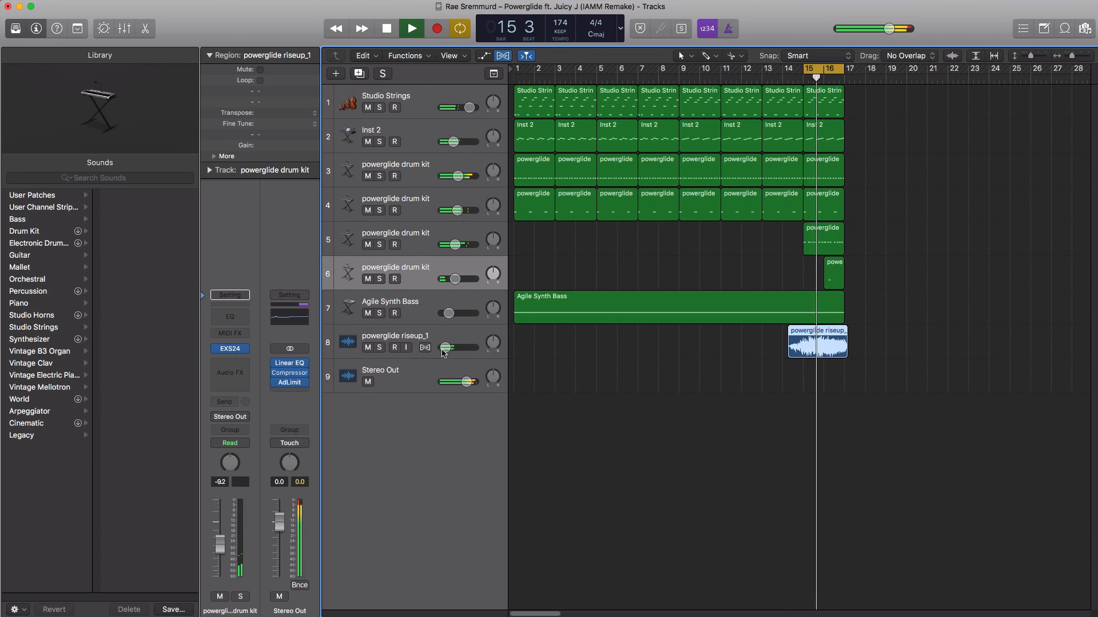
key(super+Down)
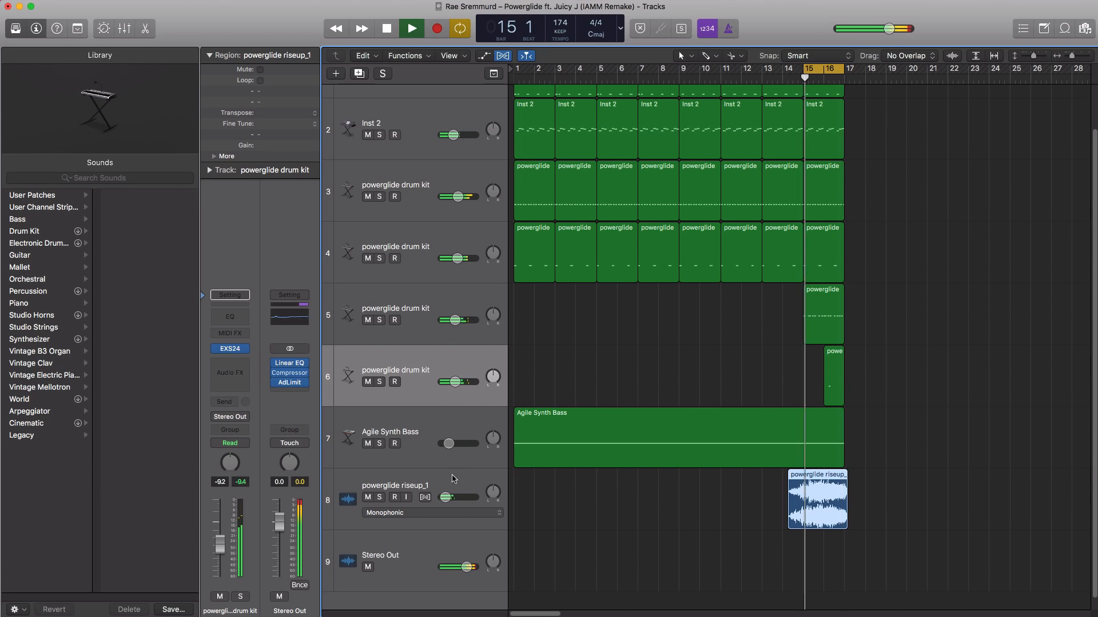
drag(446, 497, 446, 497)
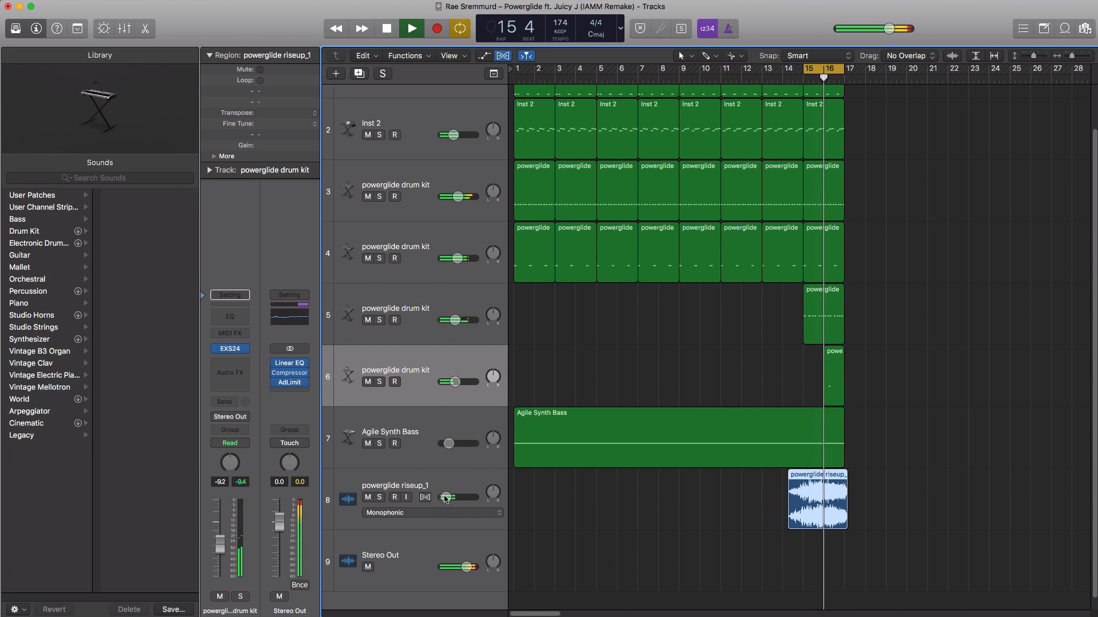
key(space)
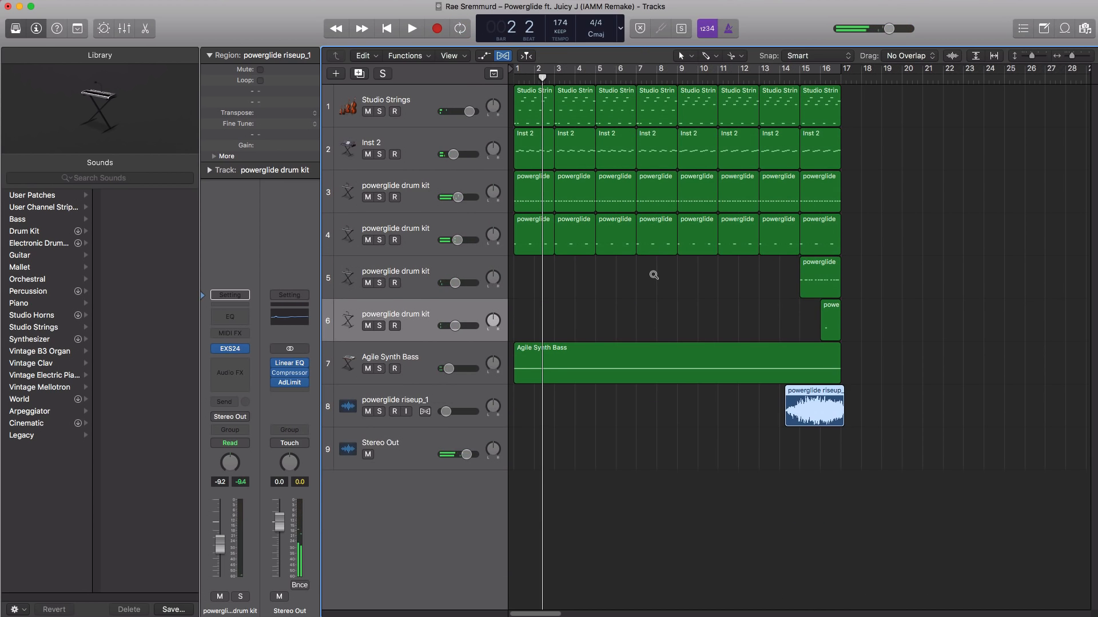
Copy the strings, Inst 2, first two drum parts and synth bass regions to bars 17 to 33 and set the cycle range there
scroll(653, 274, down, 2)
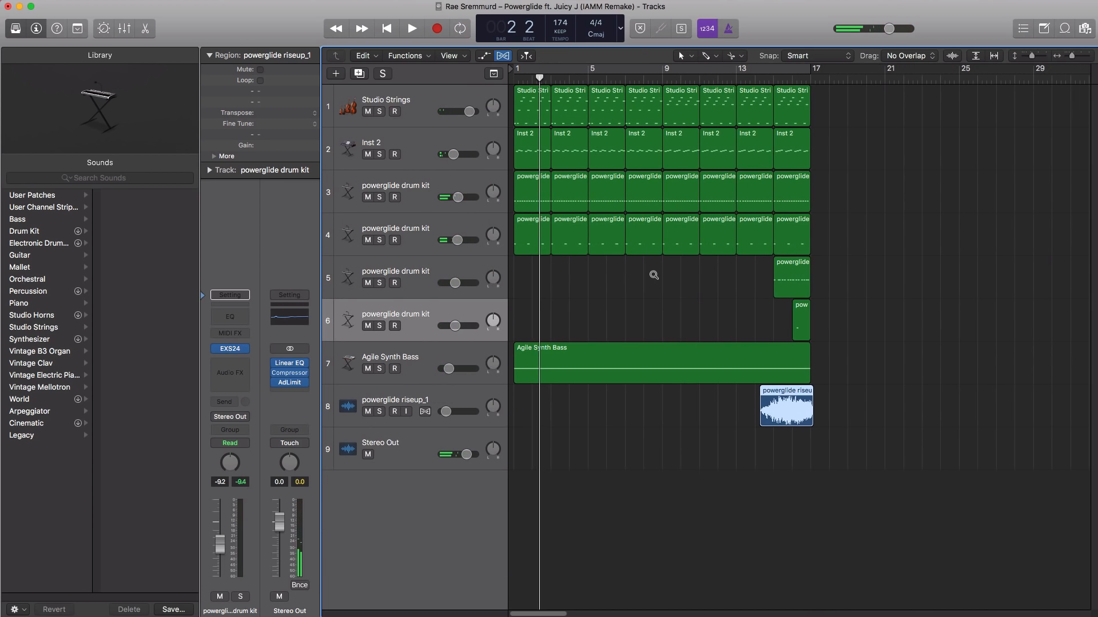
click(706, 372)
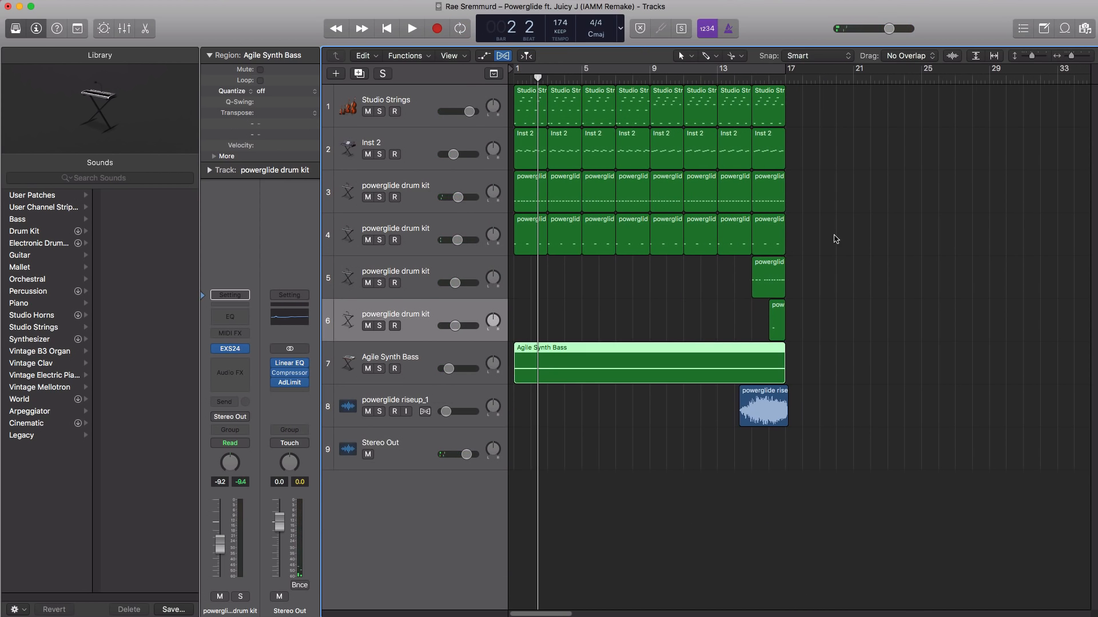
drag(836, 239, 794, 118)
drag(788, 69, 926, 87)
drag(1046, 94, 1053, 97)
Duplicate drum track 6, create a four-bar region at bar 17 on the new track, and open it in the Piano Roll
click(418, 311)
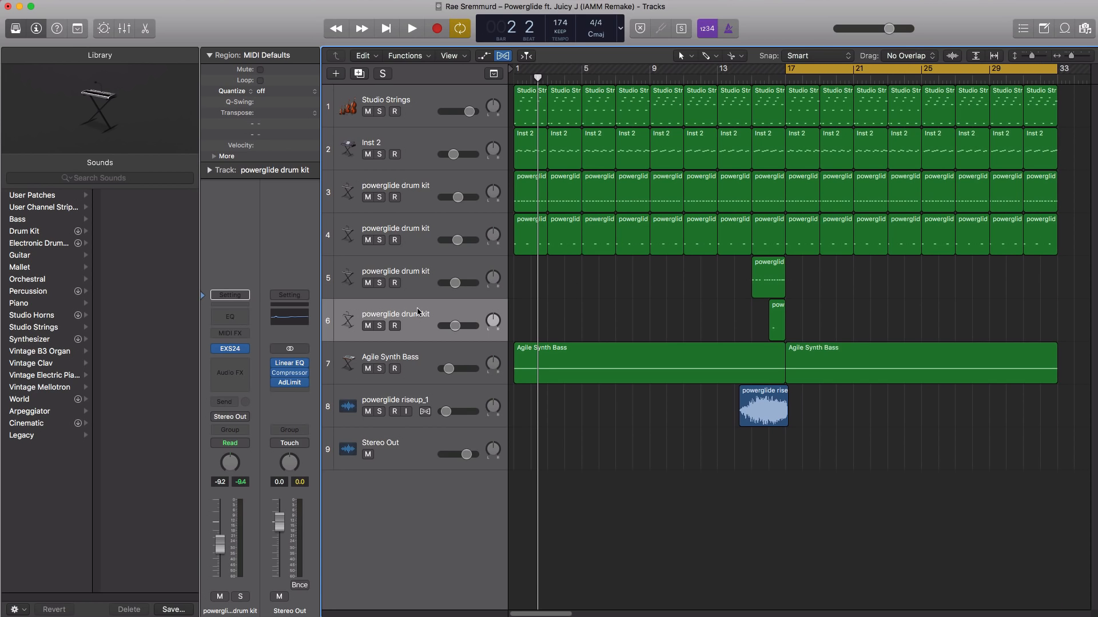
click(363, 76)
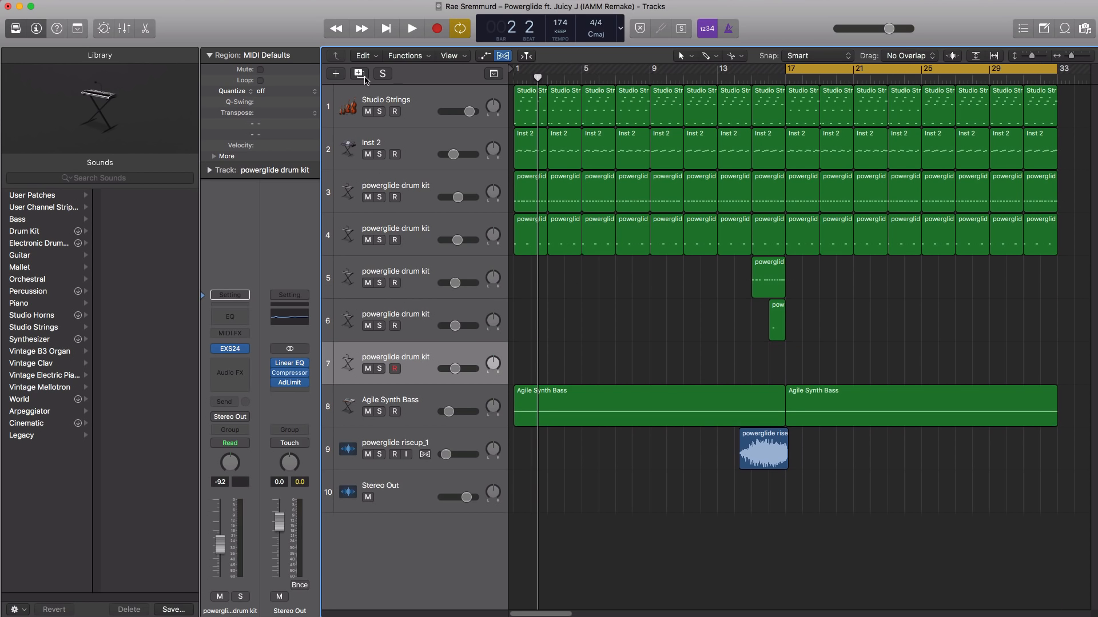
key(space)
drag(798, 368, 851, 368)
key(space)
double_click(840, 370)
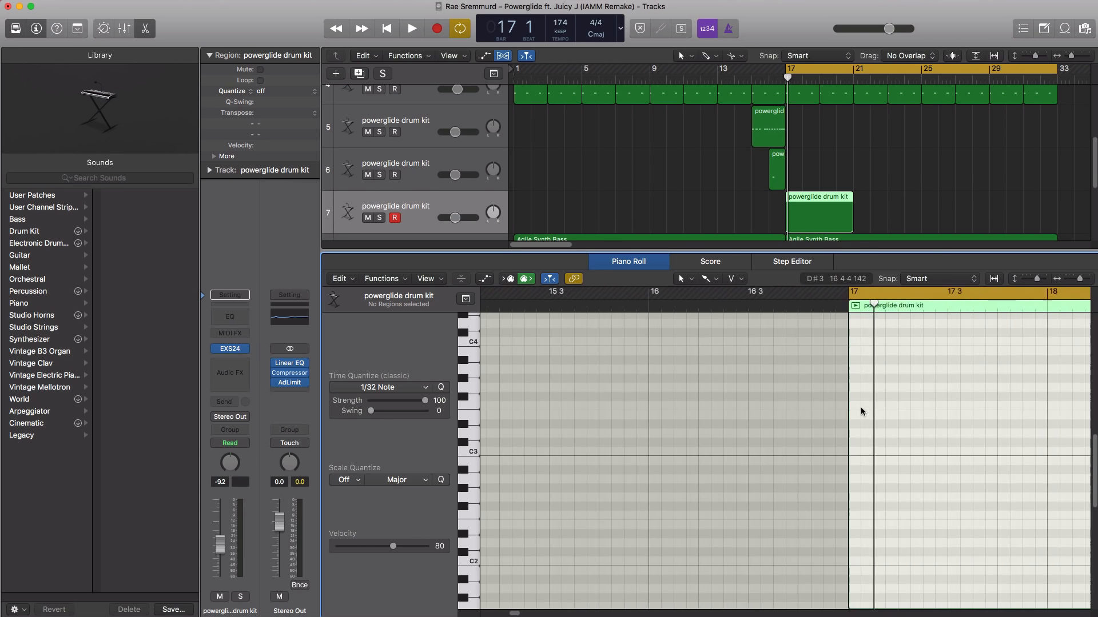
Place a short G#1 note on beat 3 of each bar from 17 to 20 and audition the pattern
key(space)
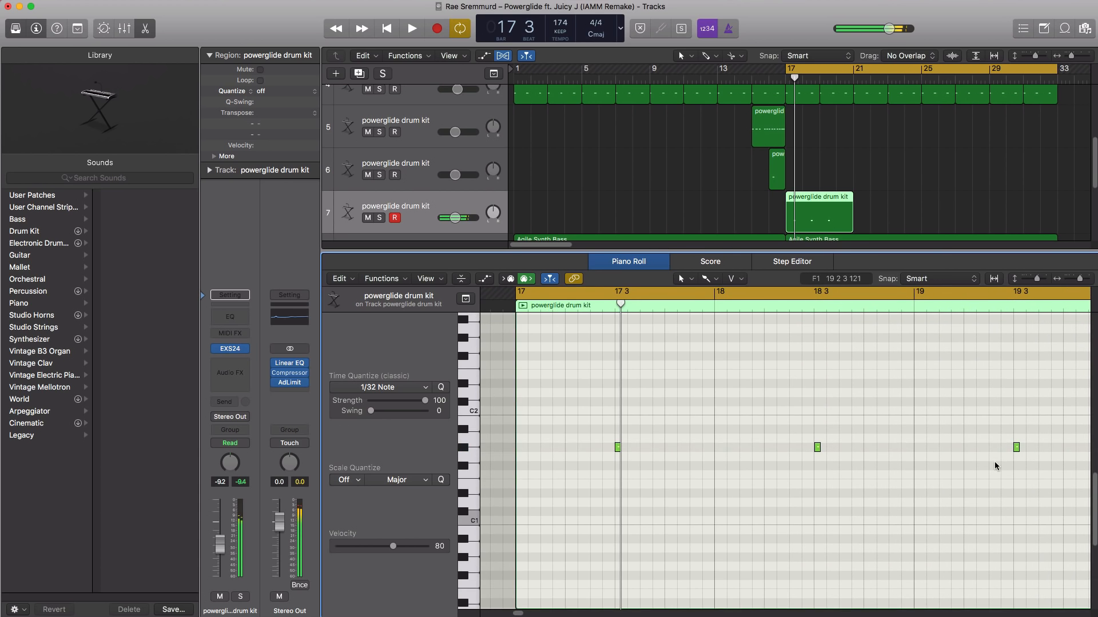
scroll(1014, 451, right, 5)
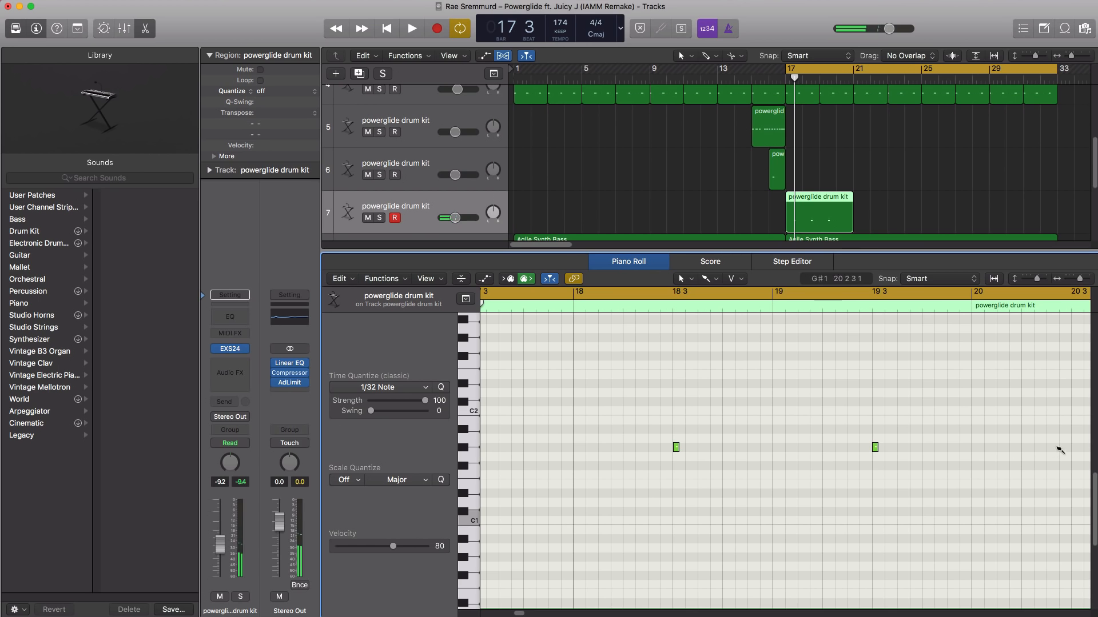
key(space)
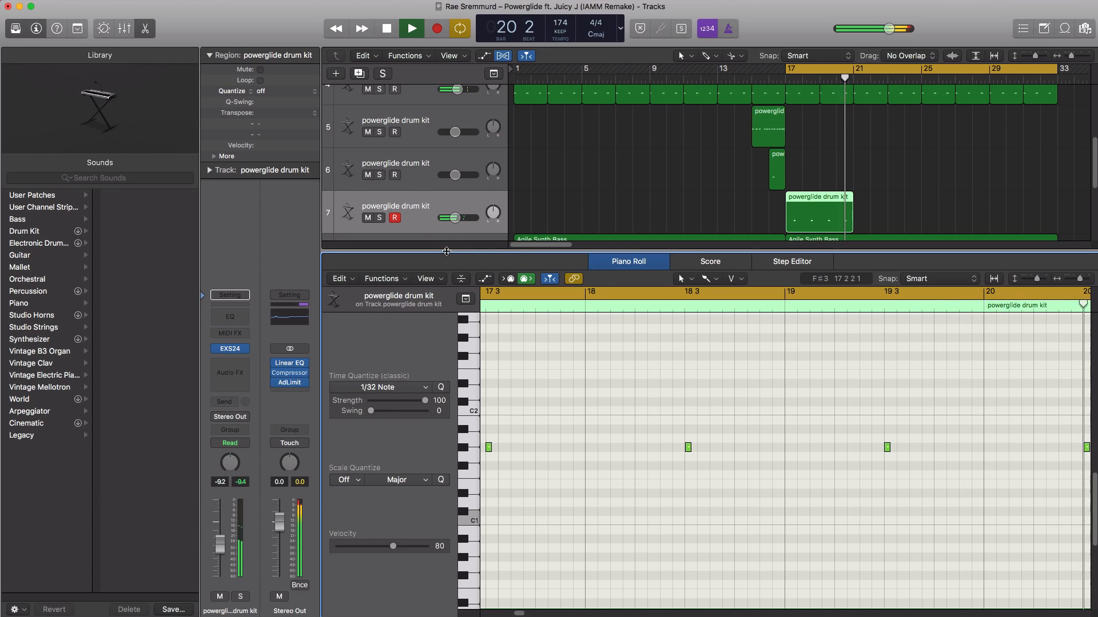
key(space)
Duplicate drum track 7, move its region to the new track, lower the four notes by two semitones, and cycle bars 17 to 21
click(437, 206)
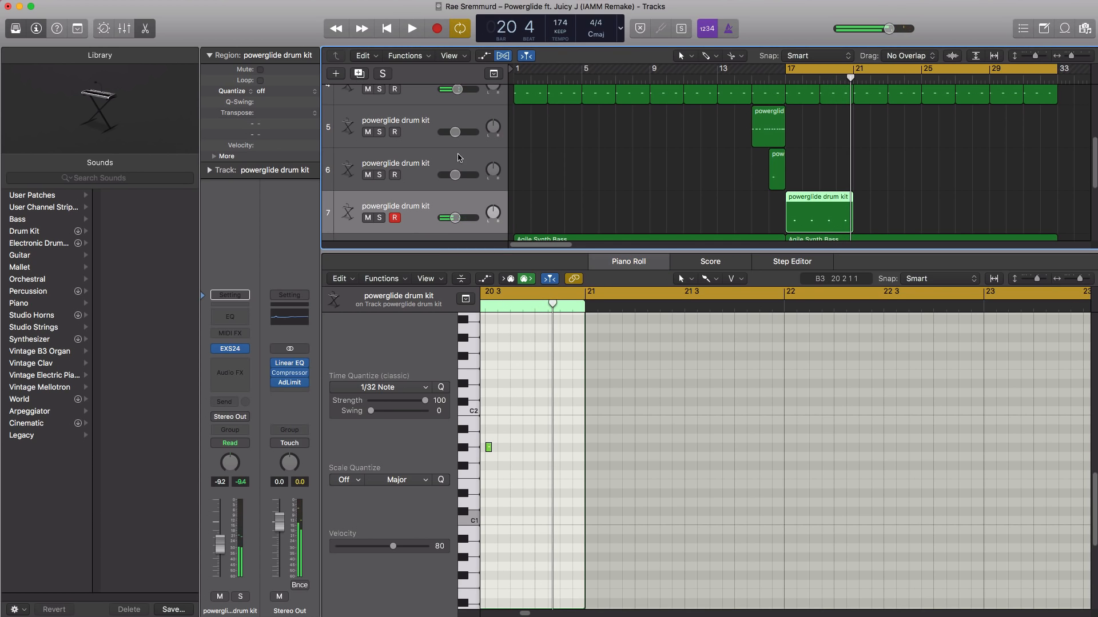
key(super+d)
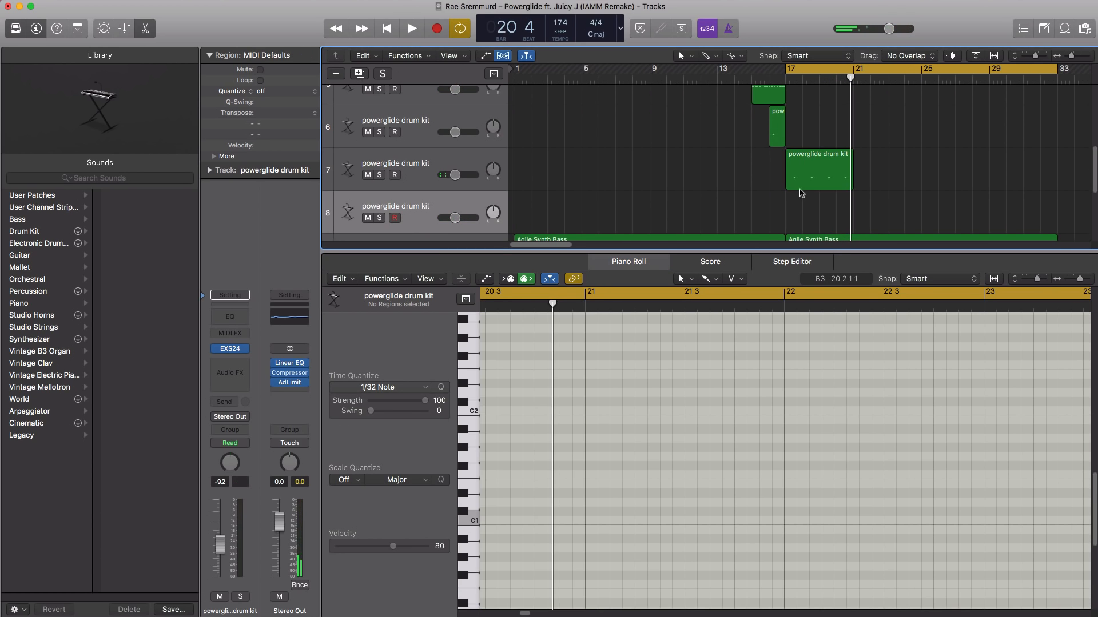
drag(809, 185, 812, 216)
drag(638, 420, 1018, 466)
key(space)
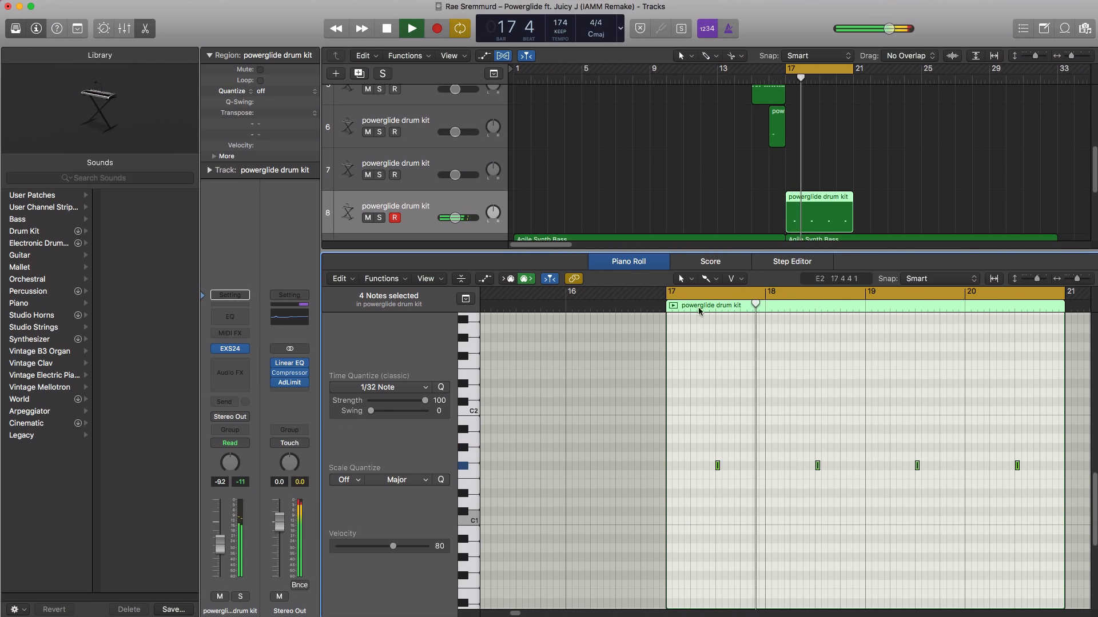
Copy the region back to track 7 and, during playback, set track 7 to -4.2 dB and track 8 to -7.6 dB
key(space)
drag(834, 197, 833, 175)
key(space)
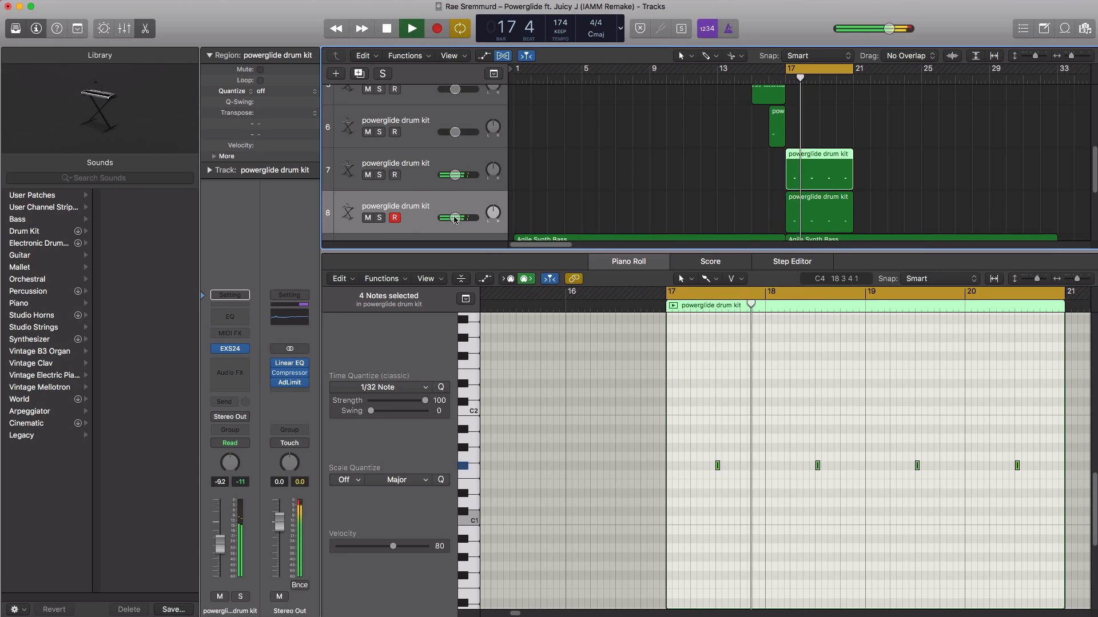
drag(455, 218, 456, 218)
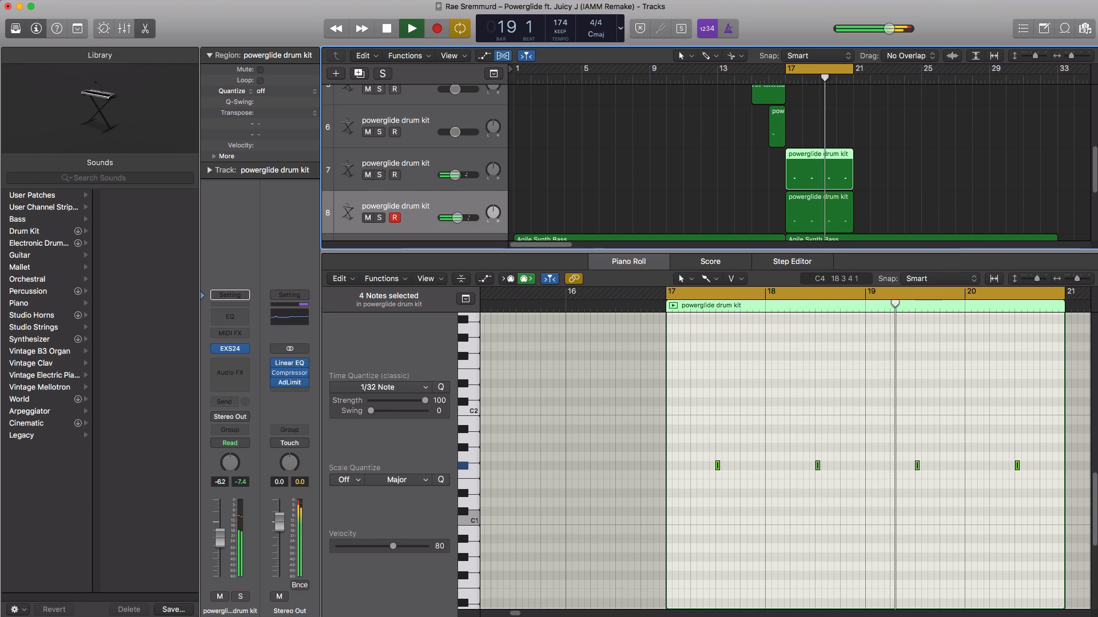
drag(455, 175, 454, 224)
key(x)
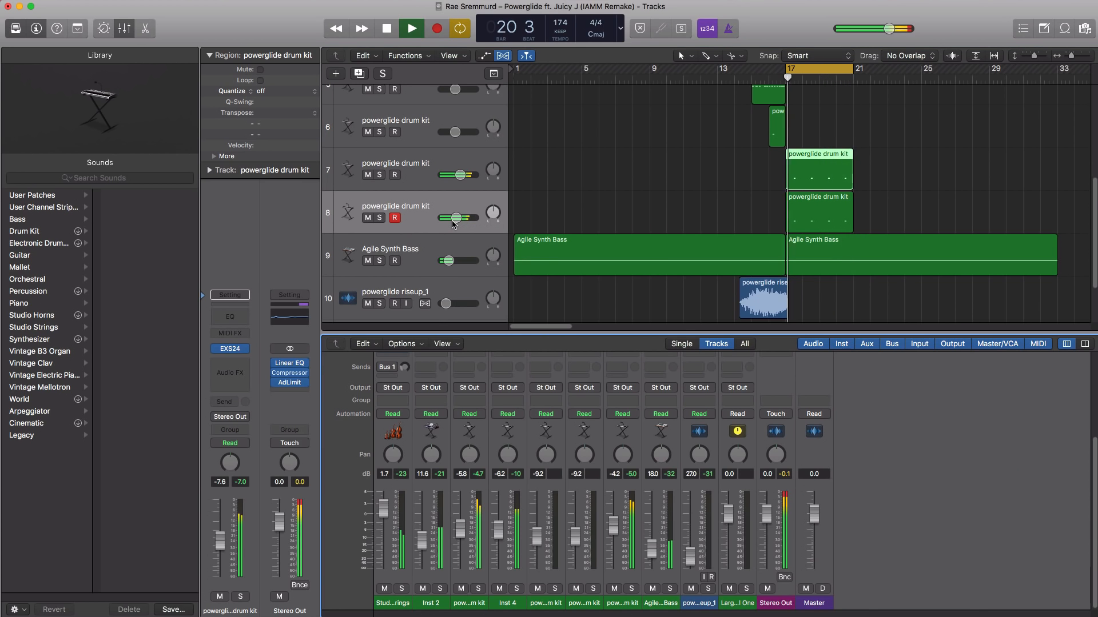
key(x)
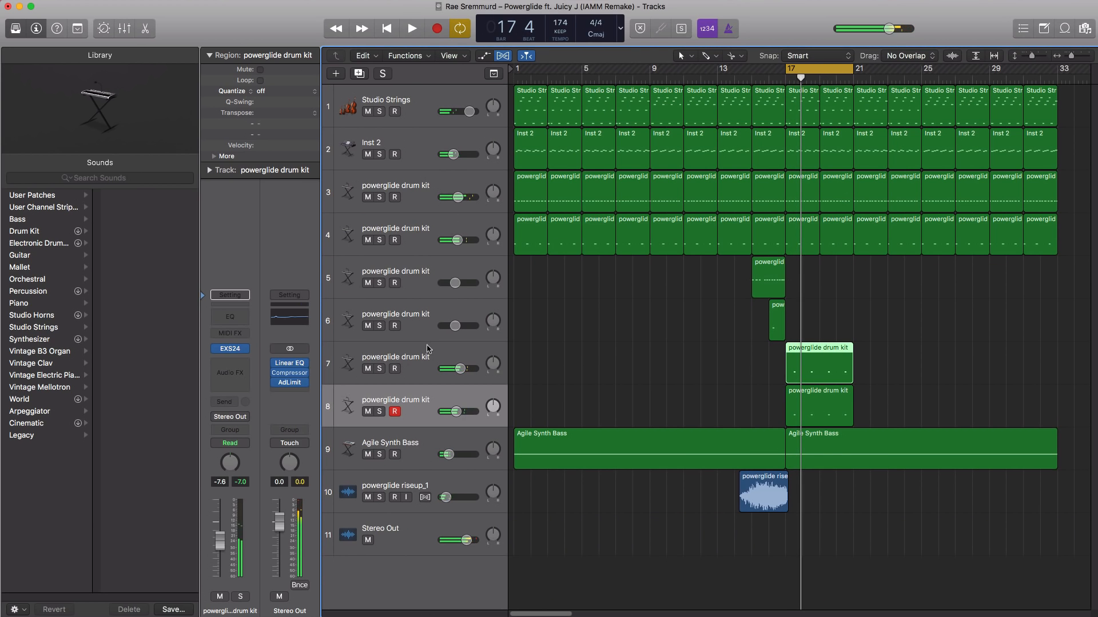
Select tracks 7 and 8, lower their volumes together to -6.4 dB and -9.8 dB, and audition the balance
shift+click(429, 349)
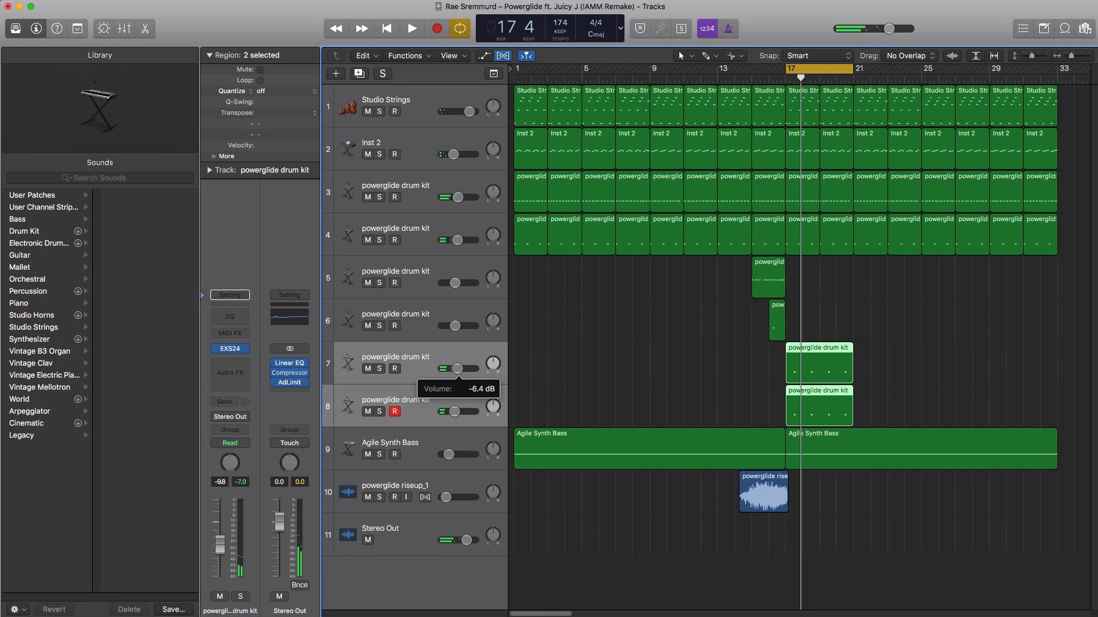
key(space)
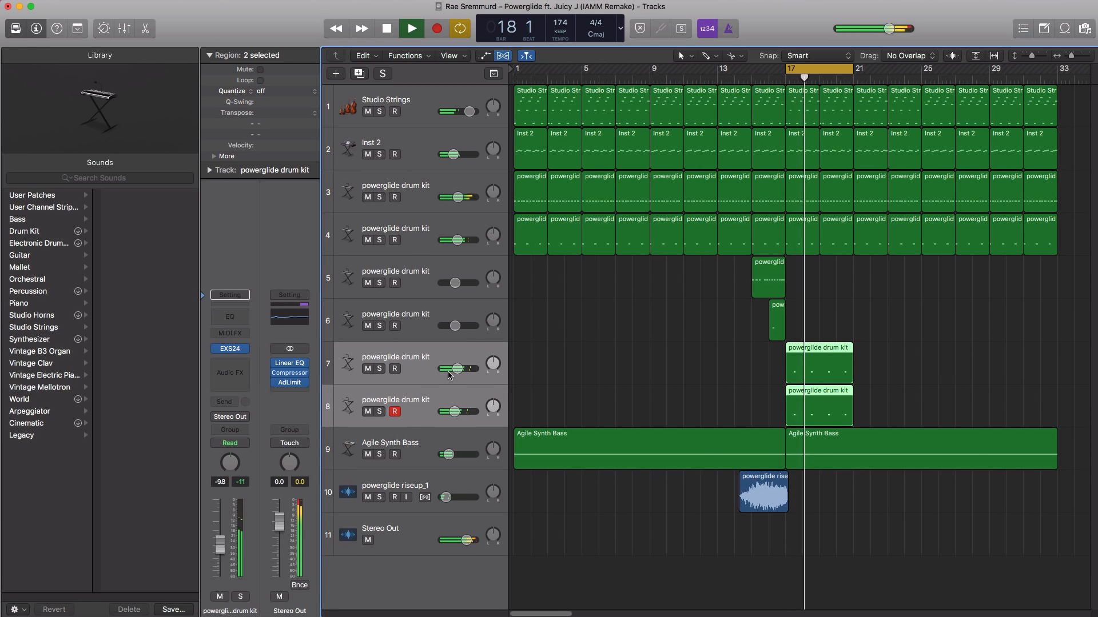
key(space)
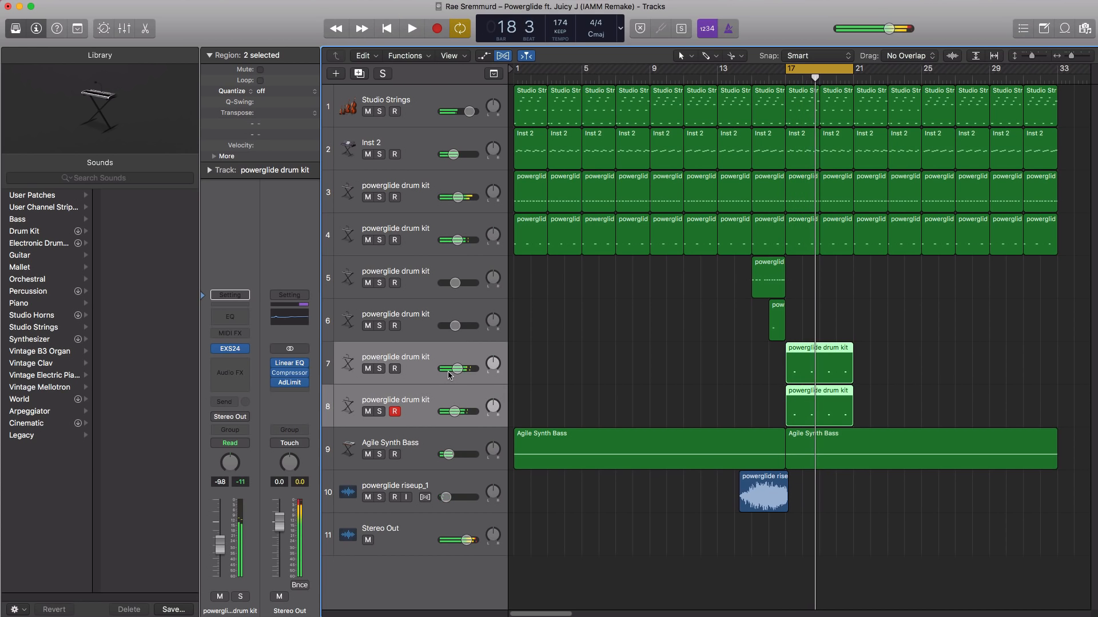
Duplicate drum track 8 and create a one-bar region at bar 17 on the new track
click(426, 404)
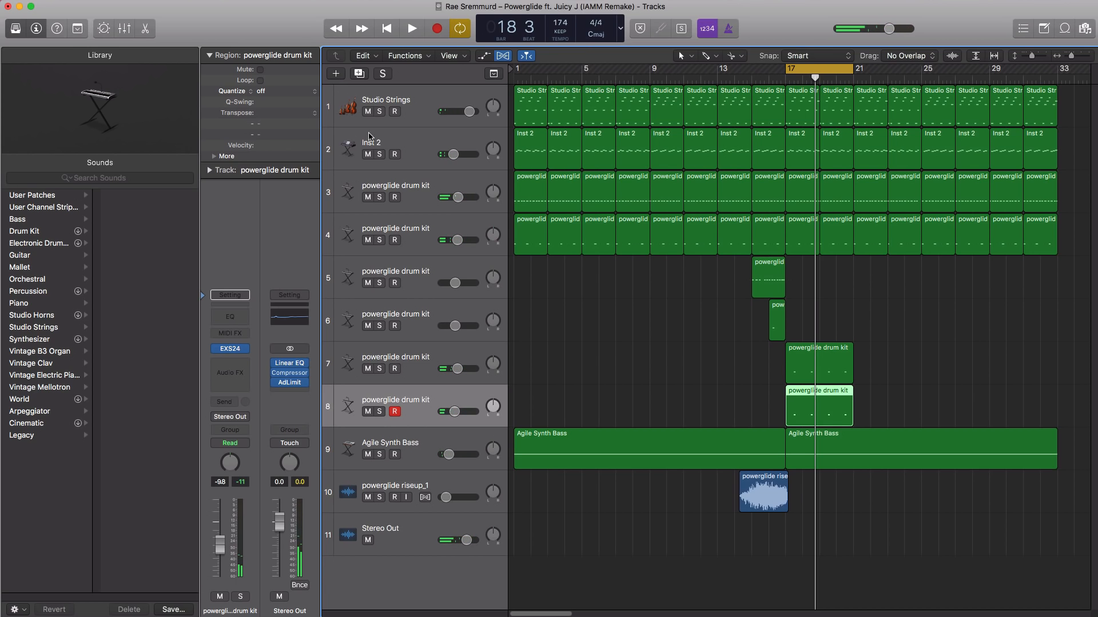
key(super+d)
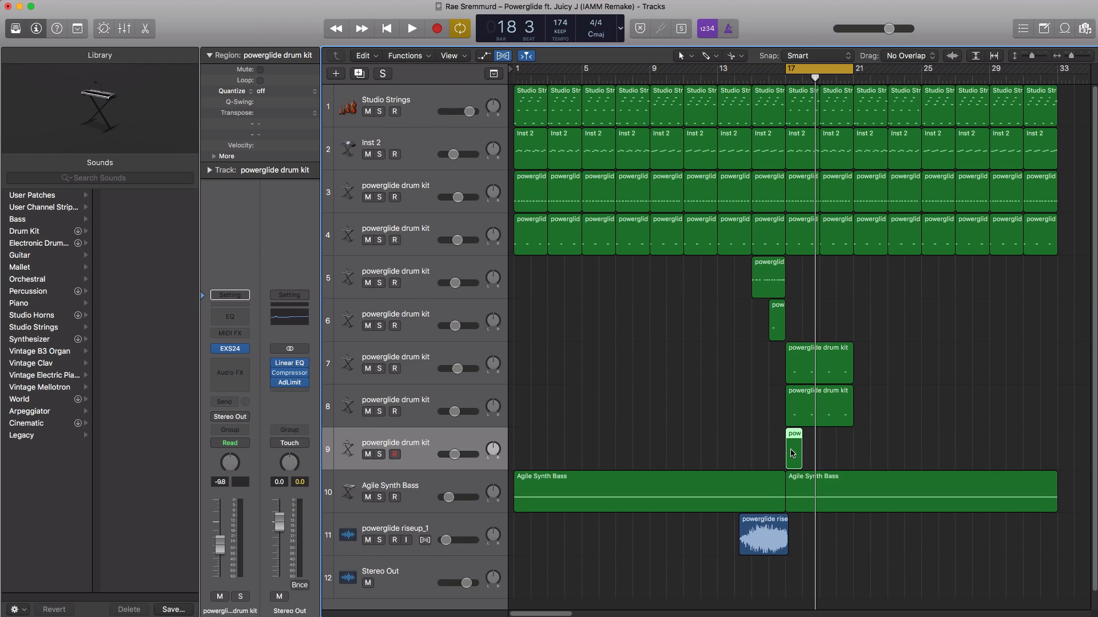
Place a single F#0 note at the very start of bar 17 in track 9's region
double_click(793, 453)
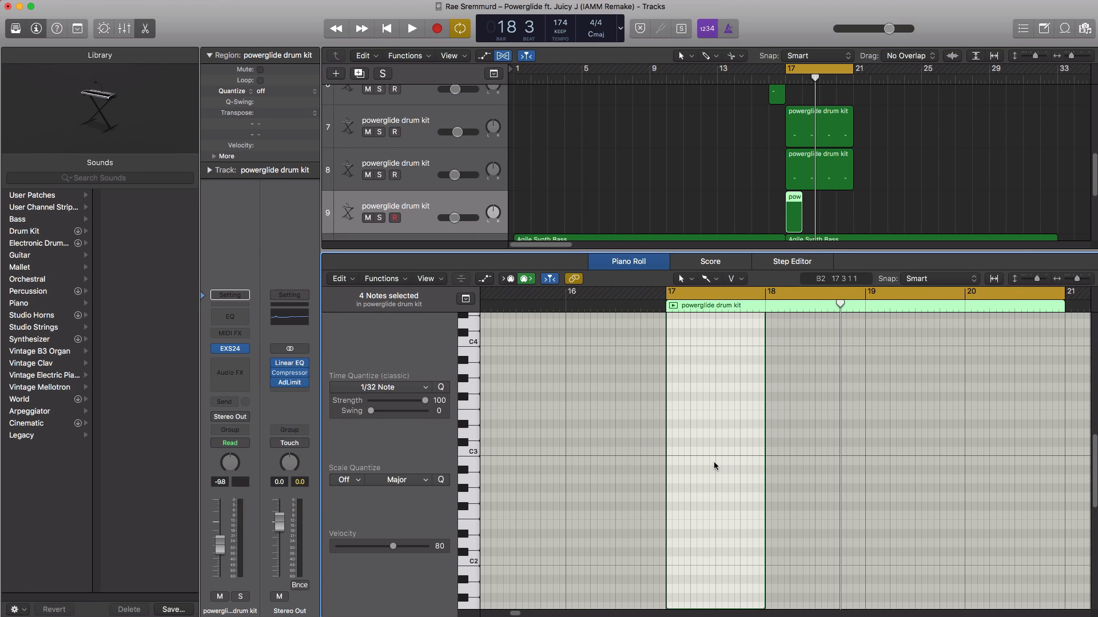
scroll(713, 465, down, 10)
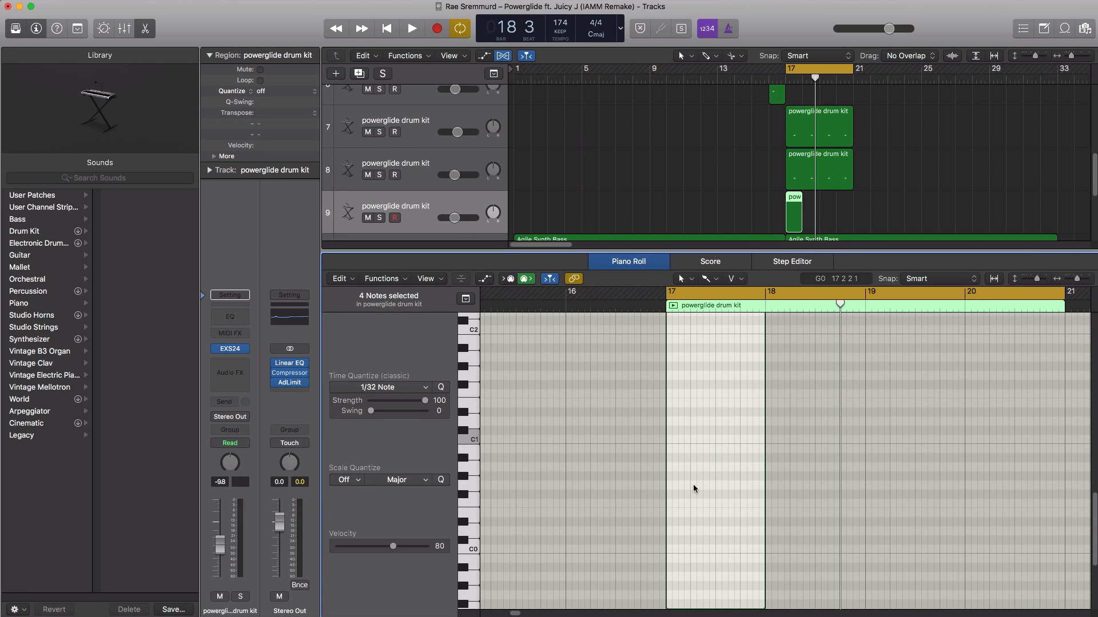
click(670, 494)
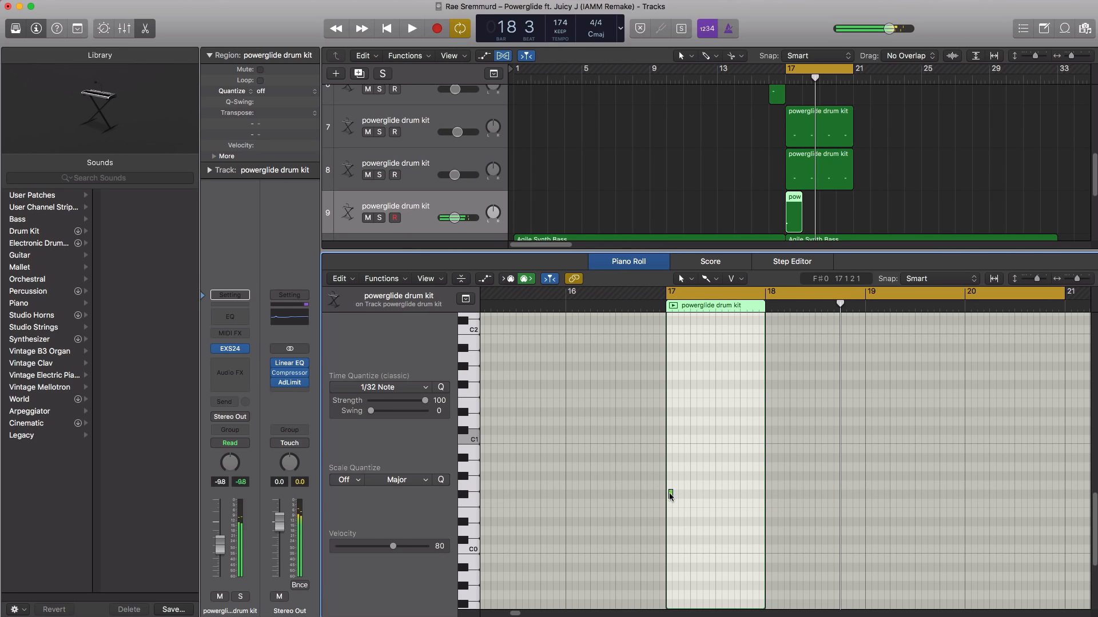
scroll(669, 493, up, 5)
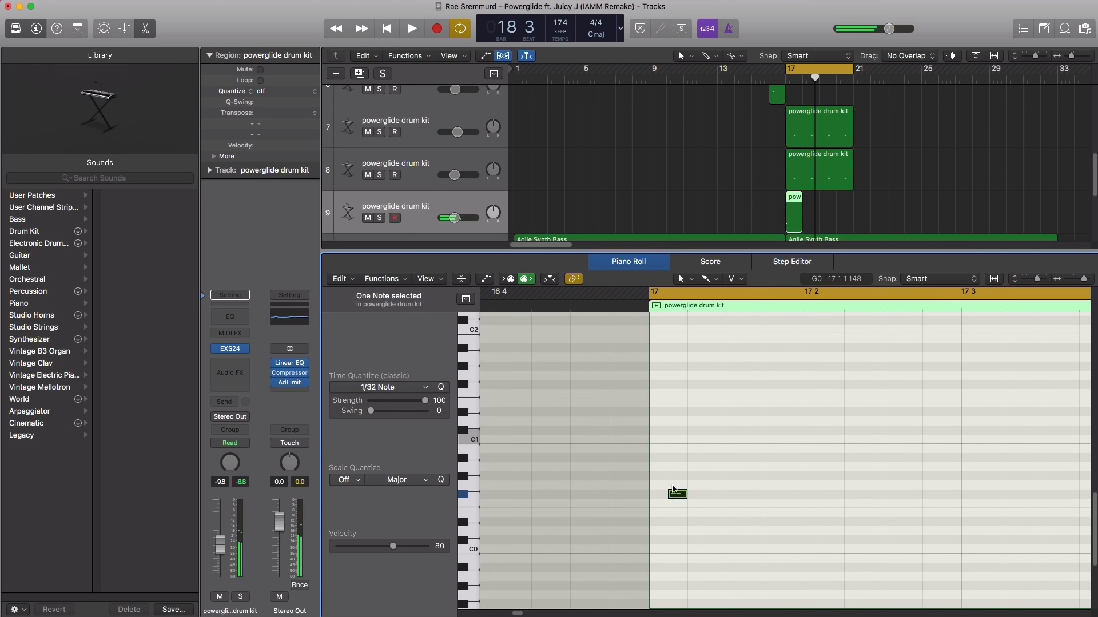
drag(680, 498, 661, 499)
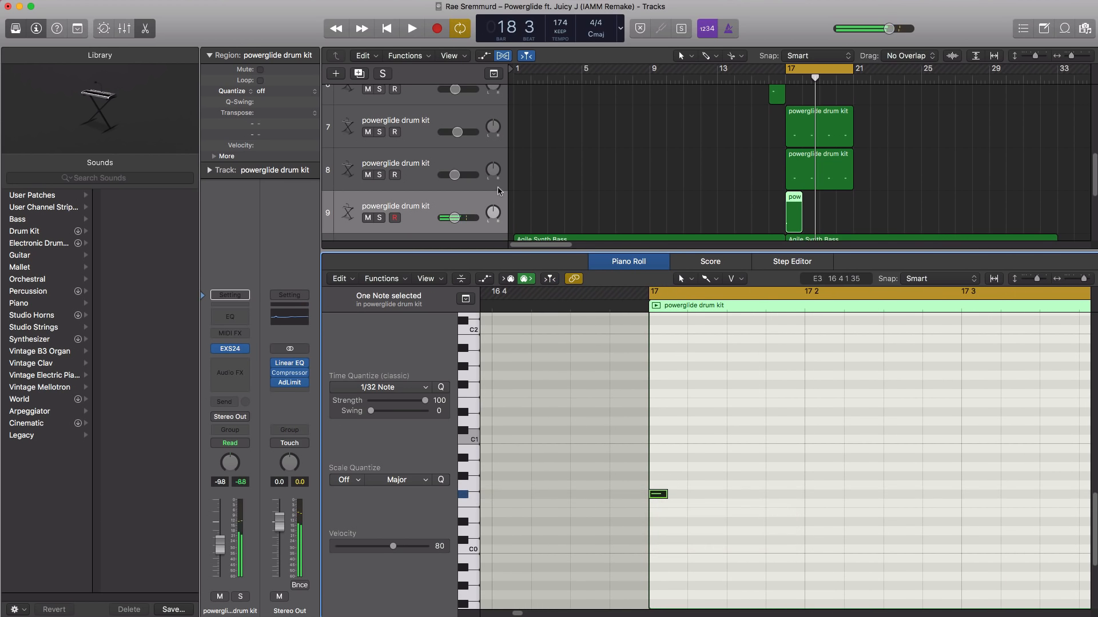
Lower drum track 9 to -29.0 dB and audition it with the full arrangement
mouse_move(454, 218)
mouse_down()
mouse_move(437, 229)
mouse_move(443, 221)
mouse_up()
key(space)
key(space)
key(space)
key(space)
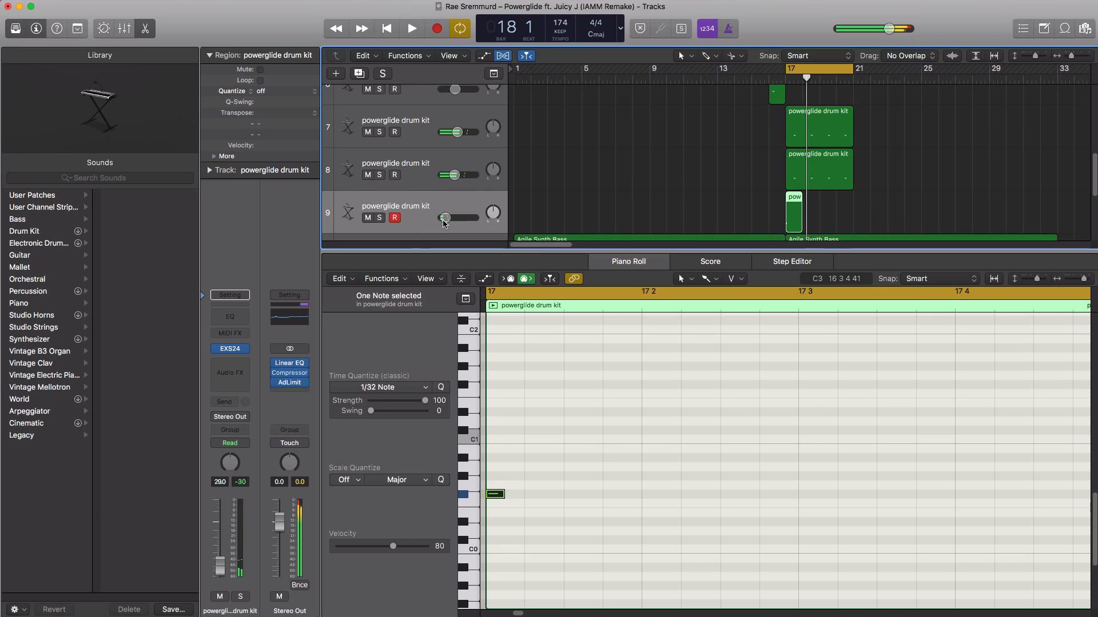
key(e)
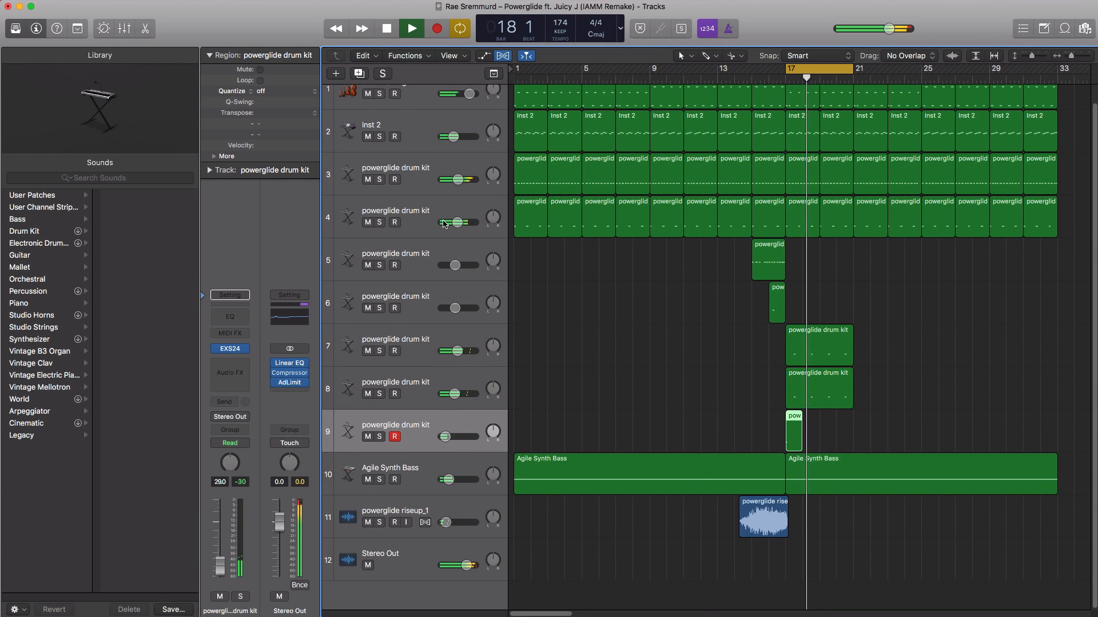
Repeat the regions on tracks 7 and 8 up to bar 33, and duplicate drum track 9 with the library hidden
ctrl+alt+click(896, 254)
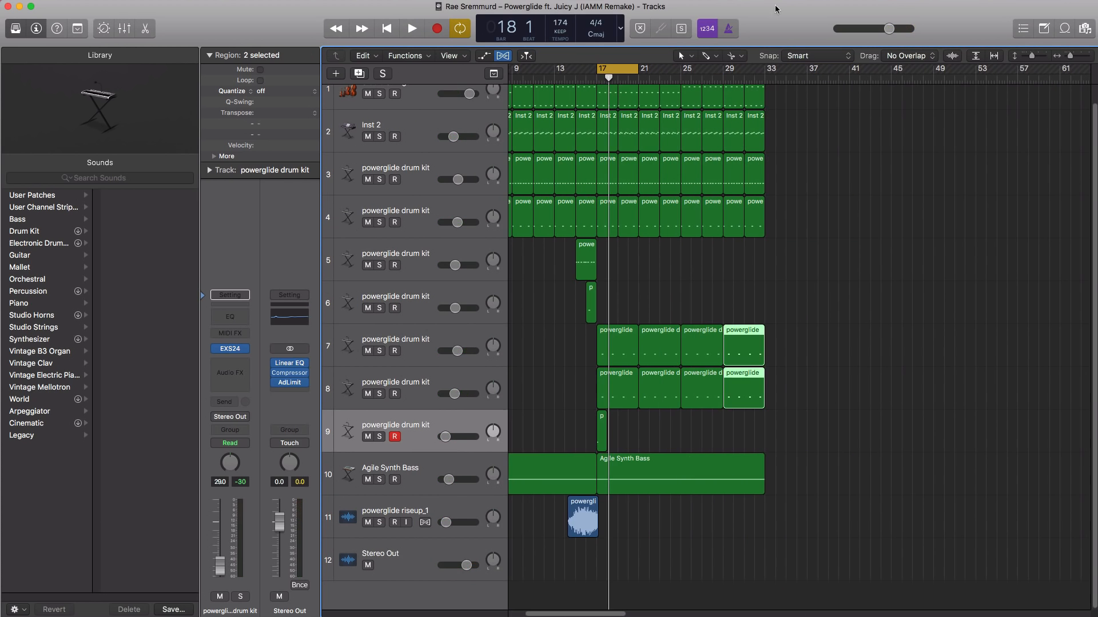
click(358, 73)
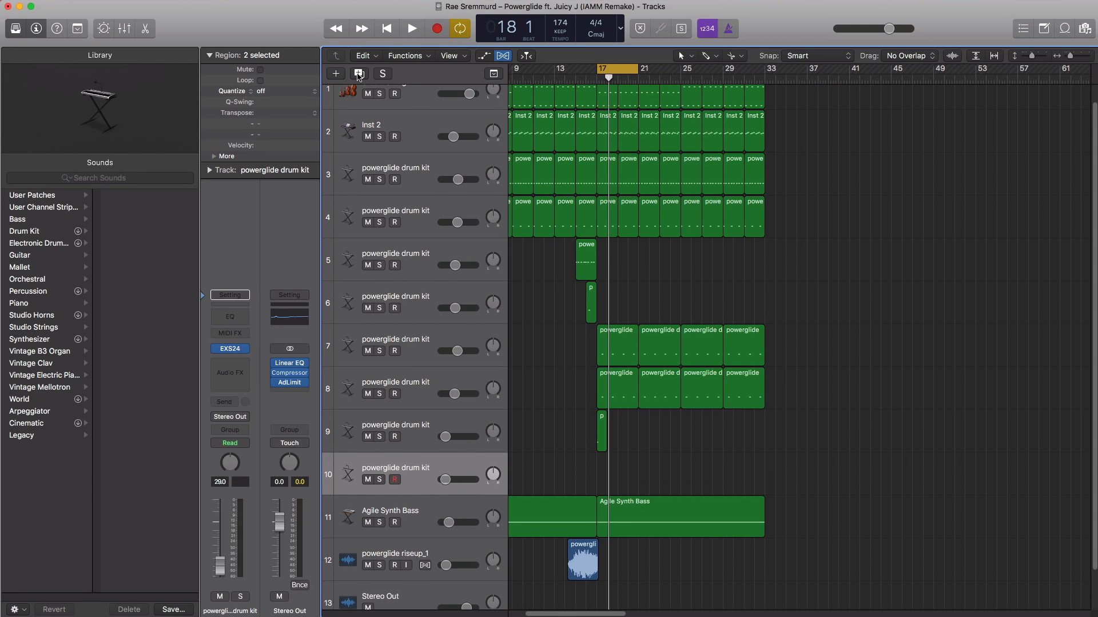
click(16, 29)
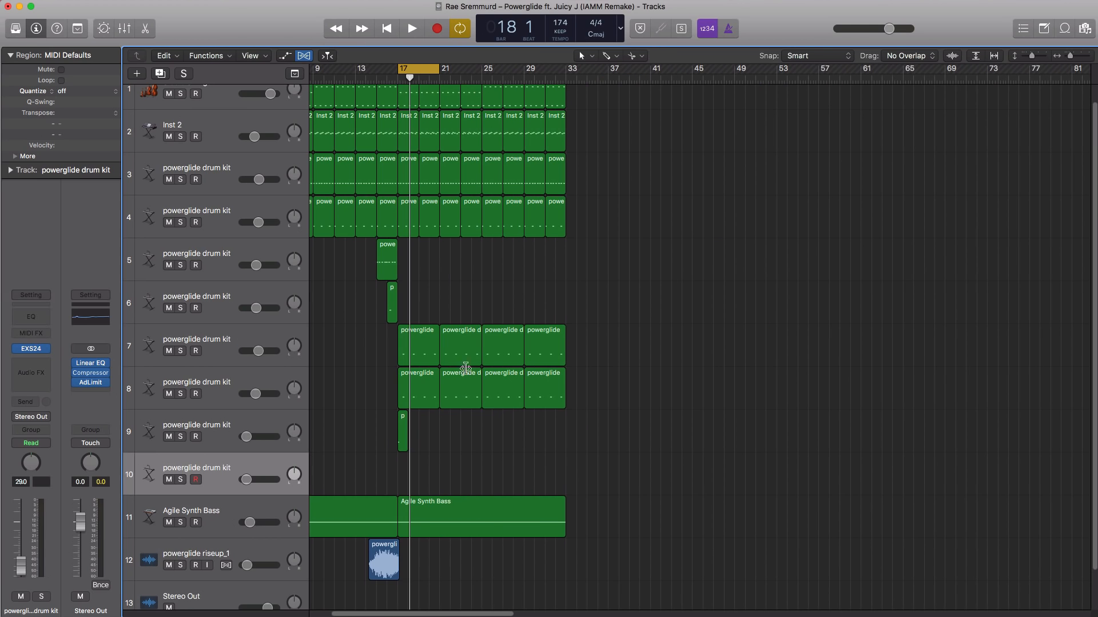
Start an eight-bar region at bar 17 on track 10, cycle bars 17 to 25, and set the track to -8.0 dB
key(space)
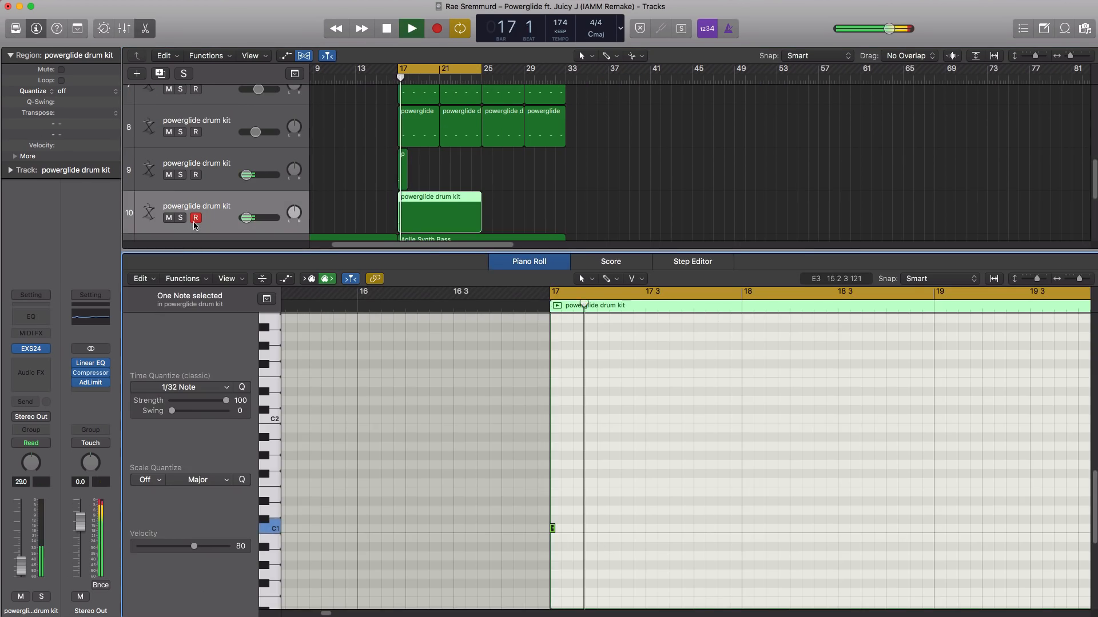
key(space)
drag(247, 218, 258, 218)
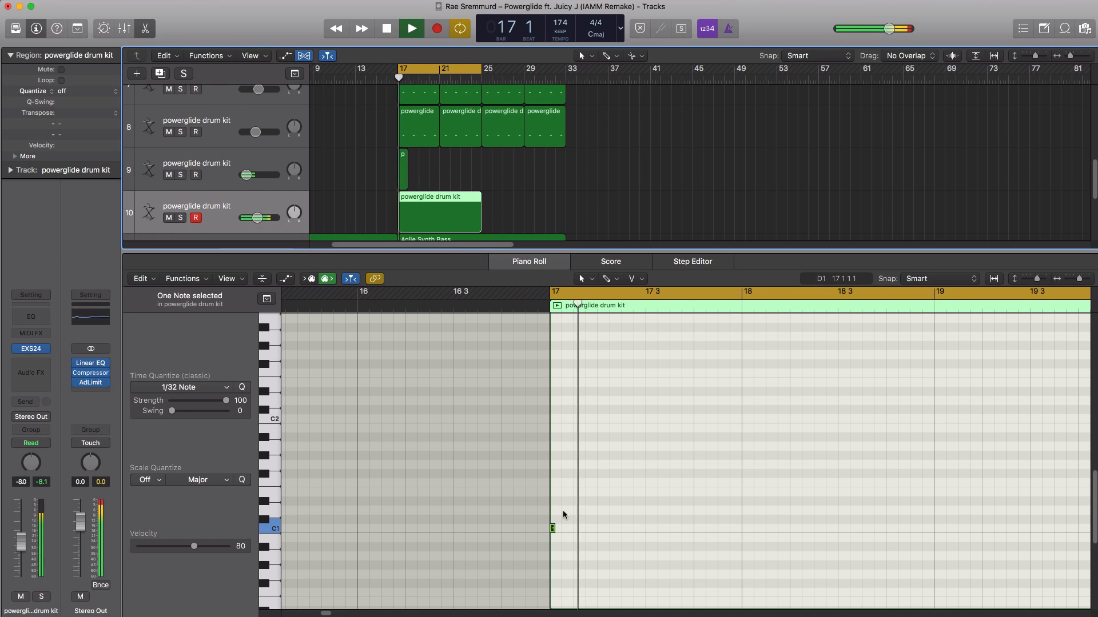
Build a four-note C1 pattern with notes at bar 17 beats 1, 2.5 and 4 and bar 18 beat 2, auditioning the timing
click(553, 526)
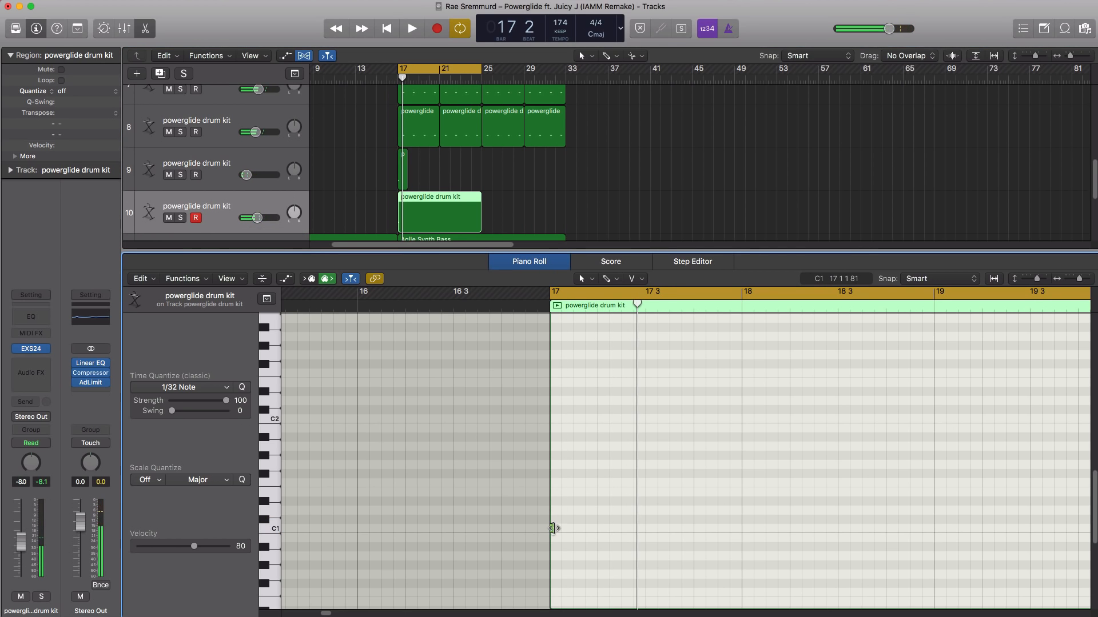
drag(552, 529, 571, 528)
key(space)
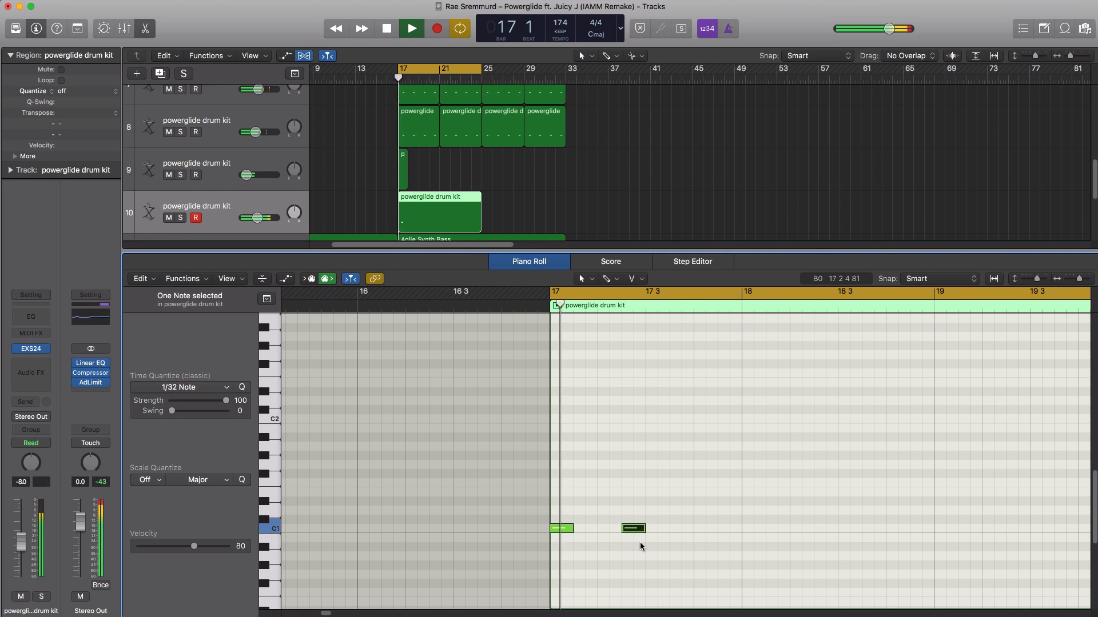
click(698, 530)
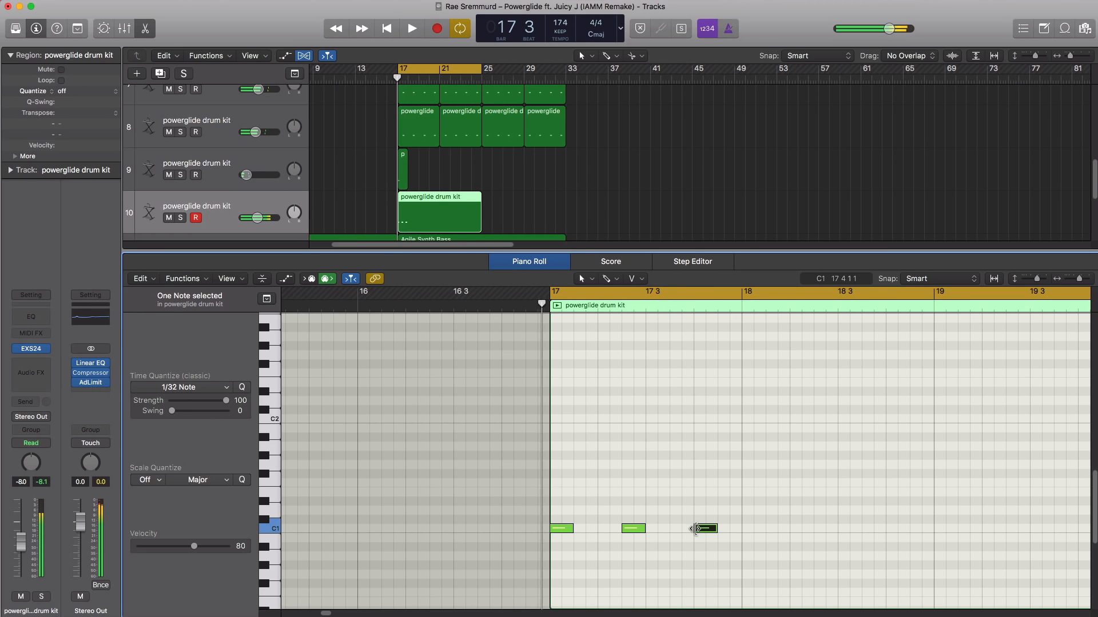
key(space)
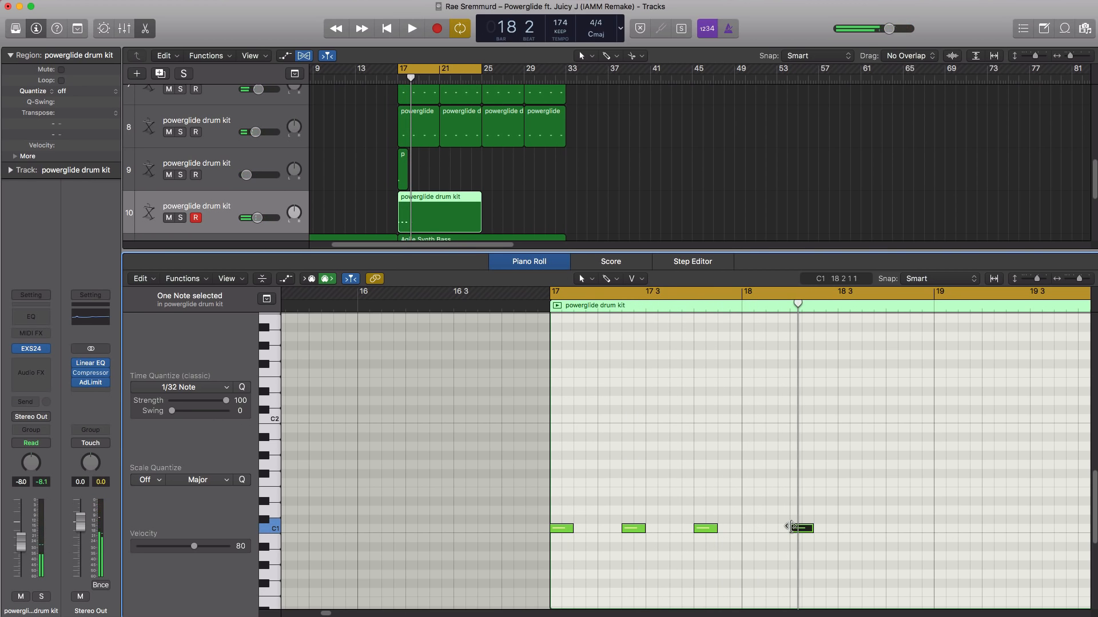
key(space)
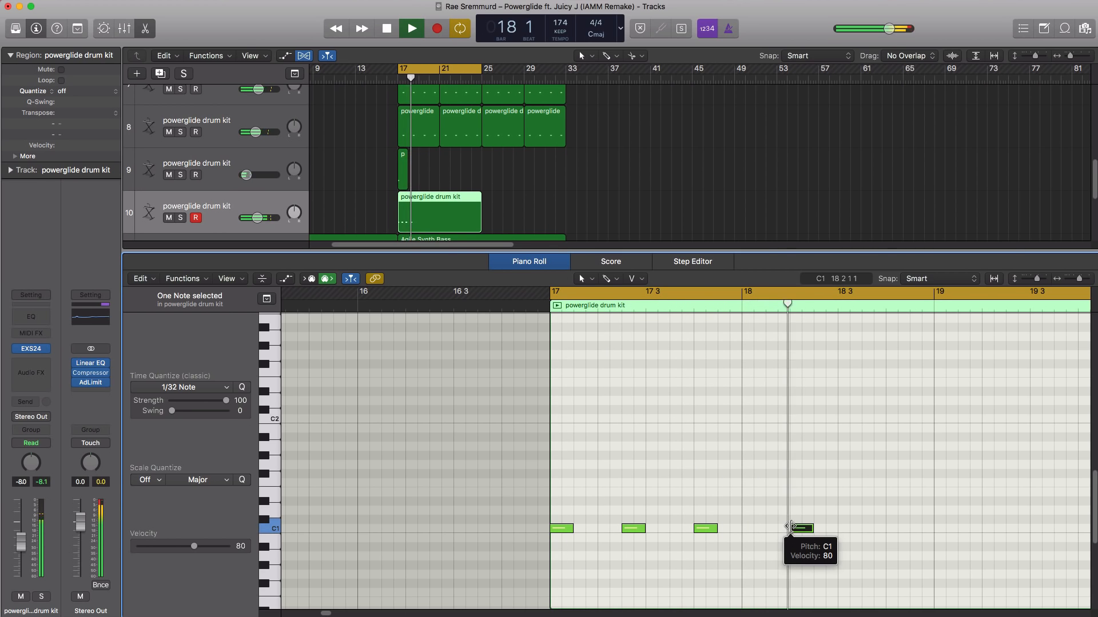
key(space)
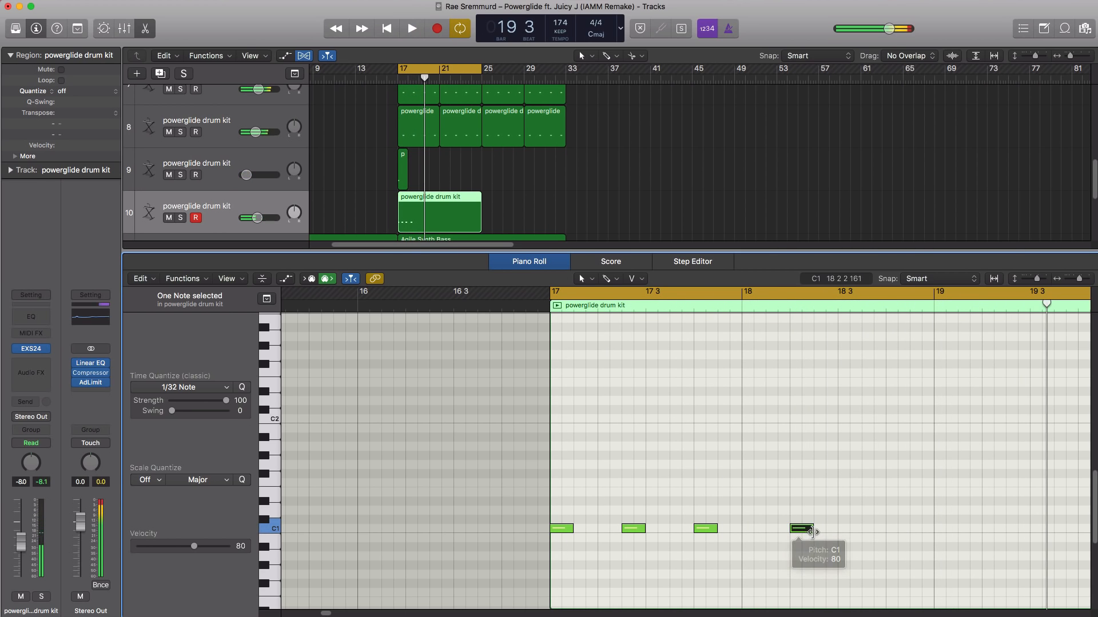
Repeat the four-note C1 pattern every two bars up to bar 25, and add an extra C1 note at the end of bar 24
scroll(860, 570, down, 4)
scroll(876, 552, right, 5)
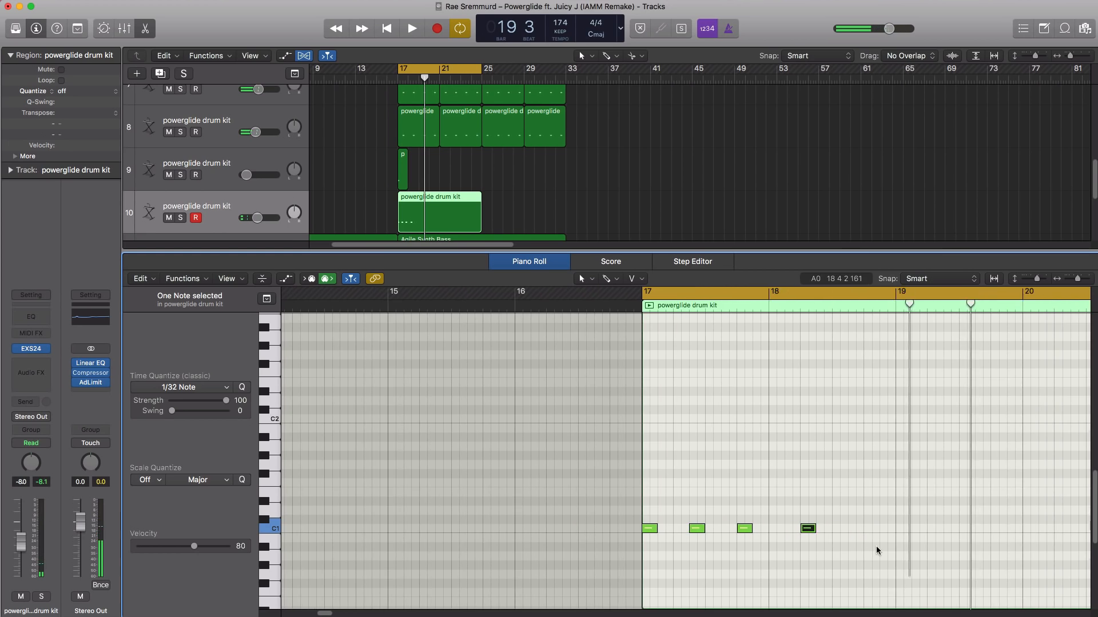
scroll(878, 551, right, 3)
drag(792, 548, 338, 506)
key(super+r)
key(Return)
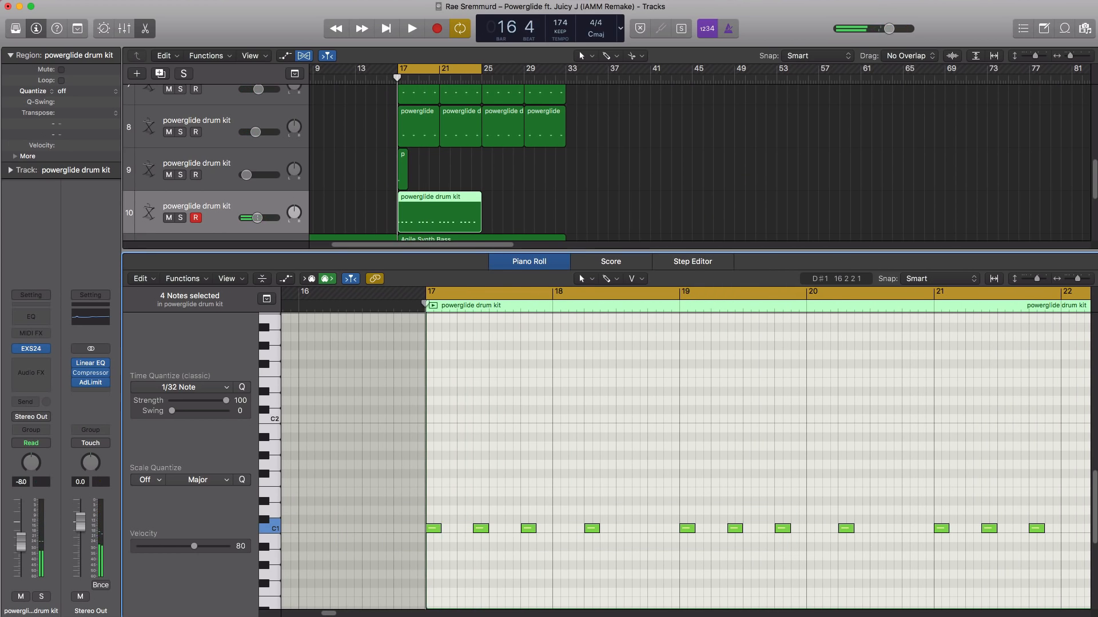
key(space)
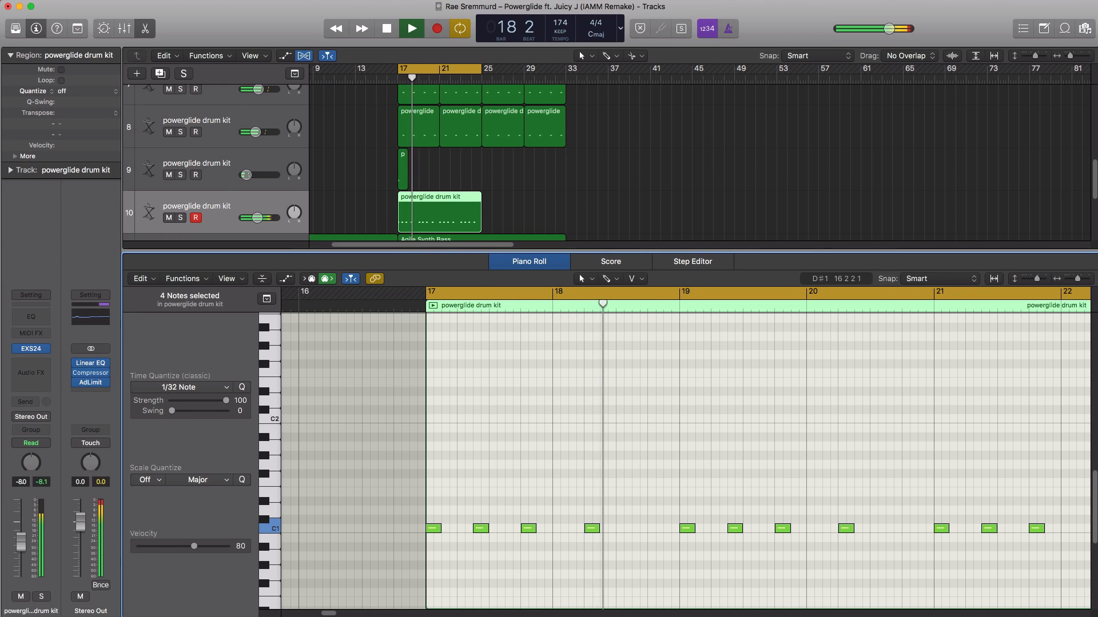
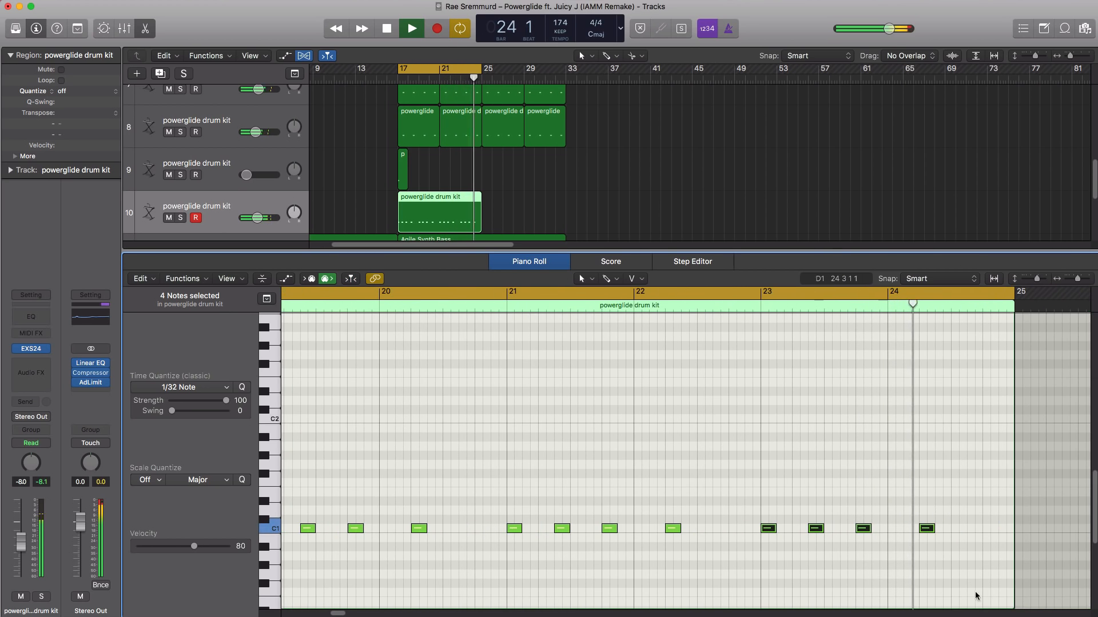
key(space)
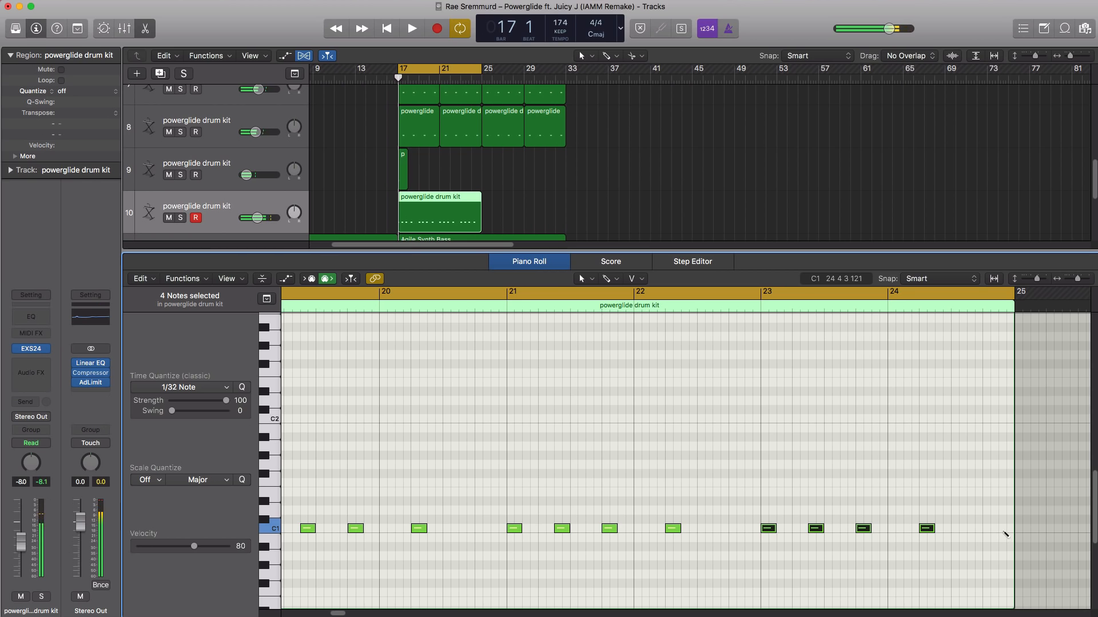
key(space)
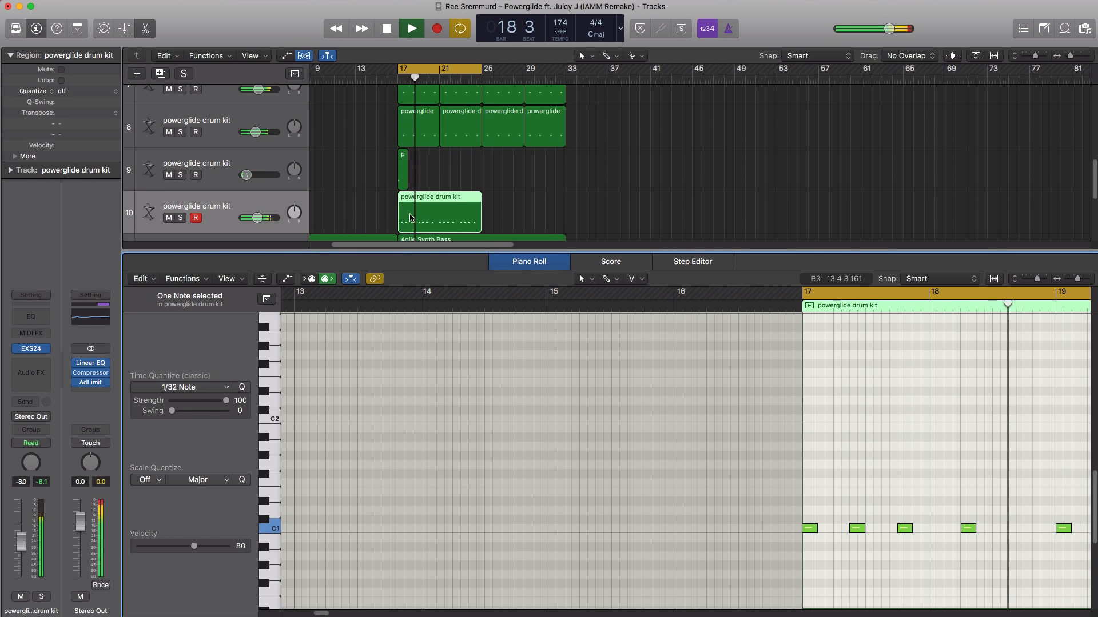
Copy track 10's region to bar 25 and move the cycle range to bars 25 to 33
drag(432, 216, 593, 215)
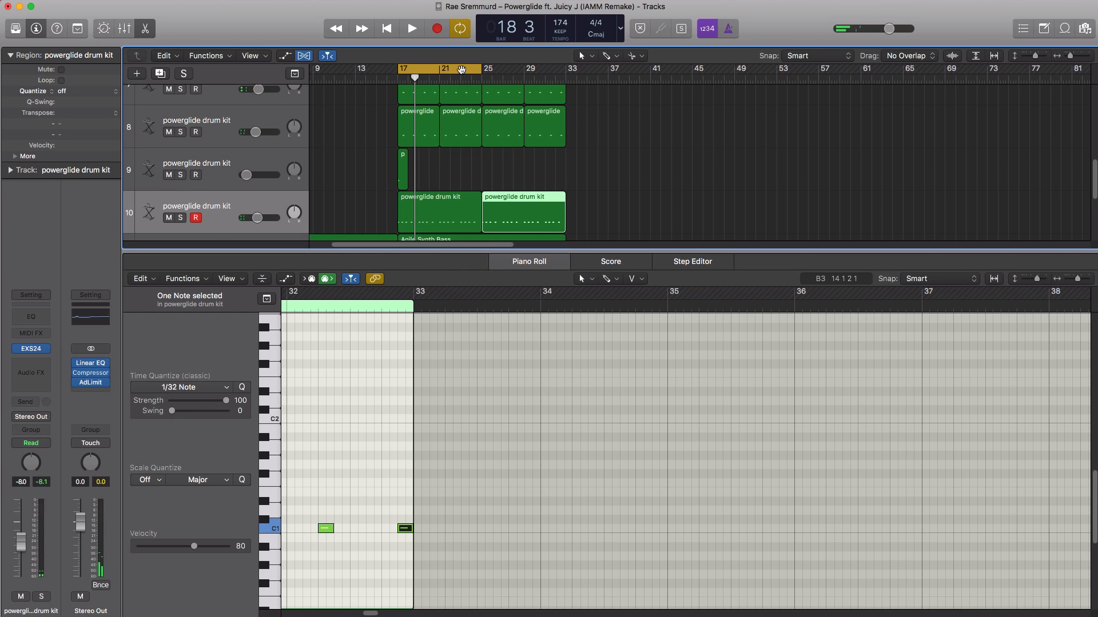
drag(462, 70, 547, 81)
key(e)
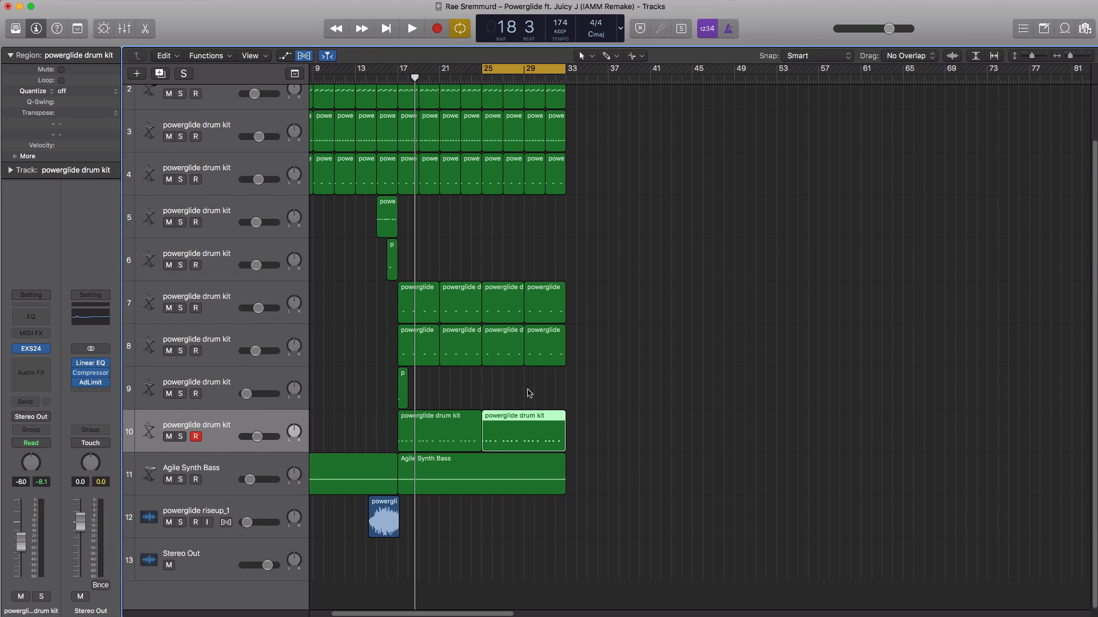
Select the last C1 note at the end of bar 32 in the copied region and audition the section from bar 25
key(e)
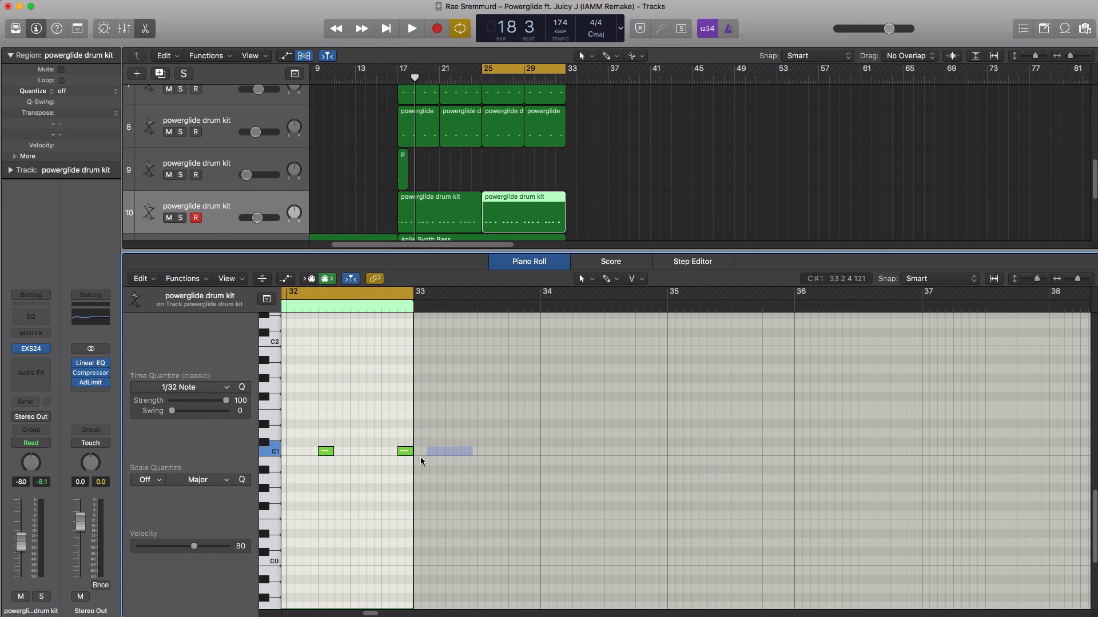
drag(421, 460, 388, 463)
key(space)
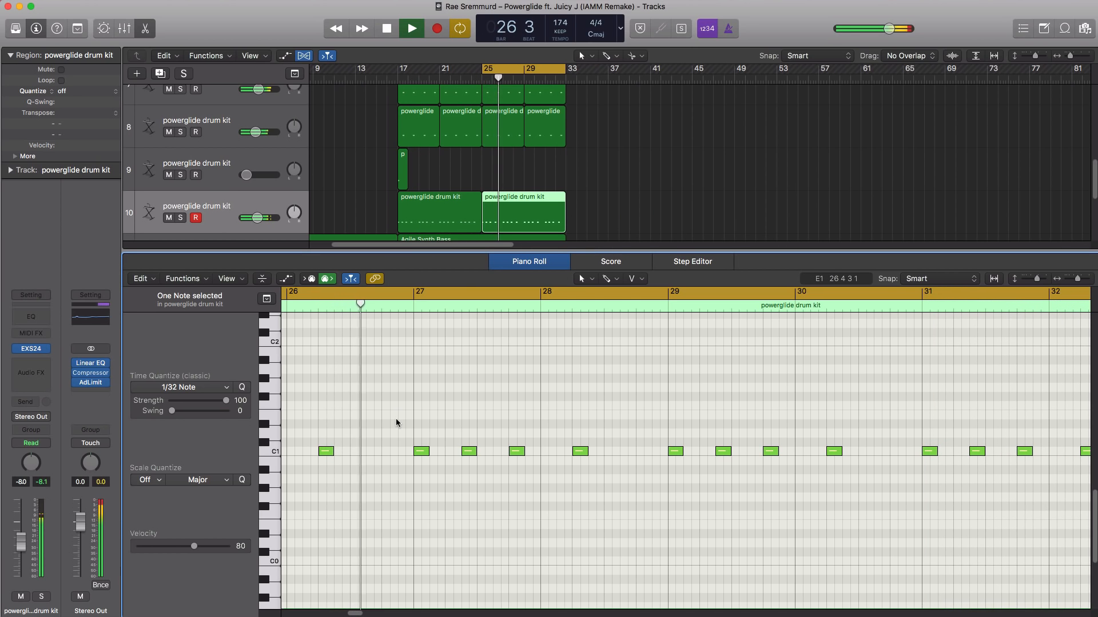
key(space)
Save the project and move the cycle range back to bars 17 to 25
key(super+s)
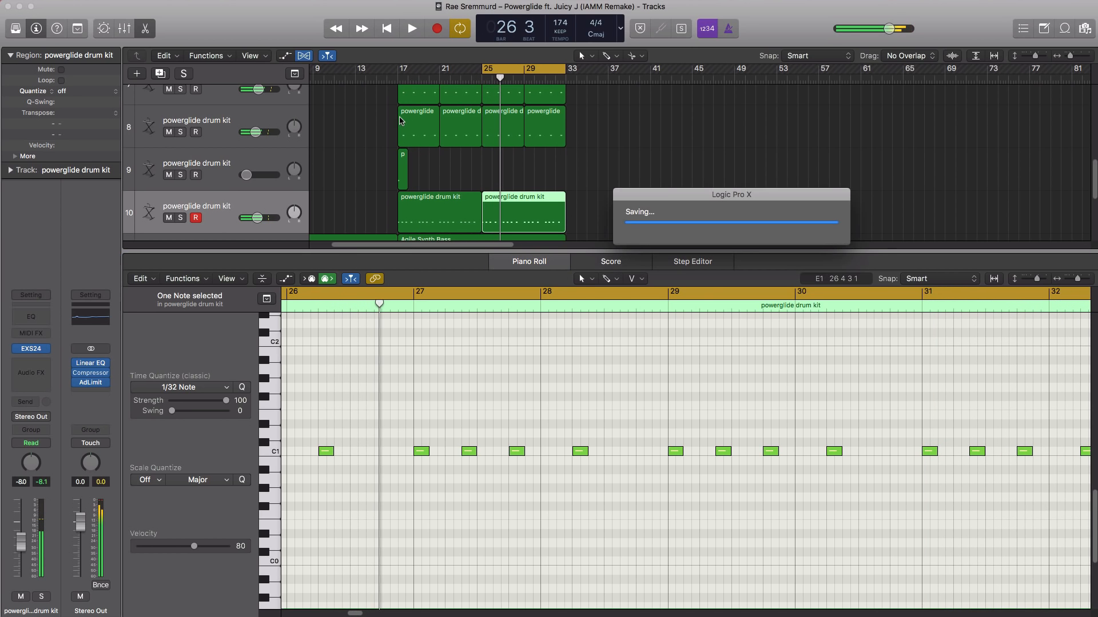
drag(511, 71, 429, 81)
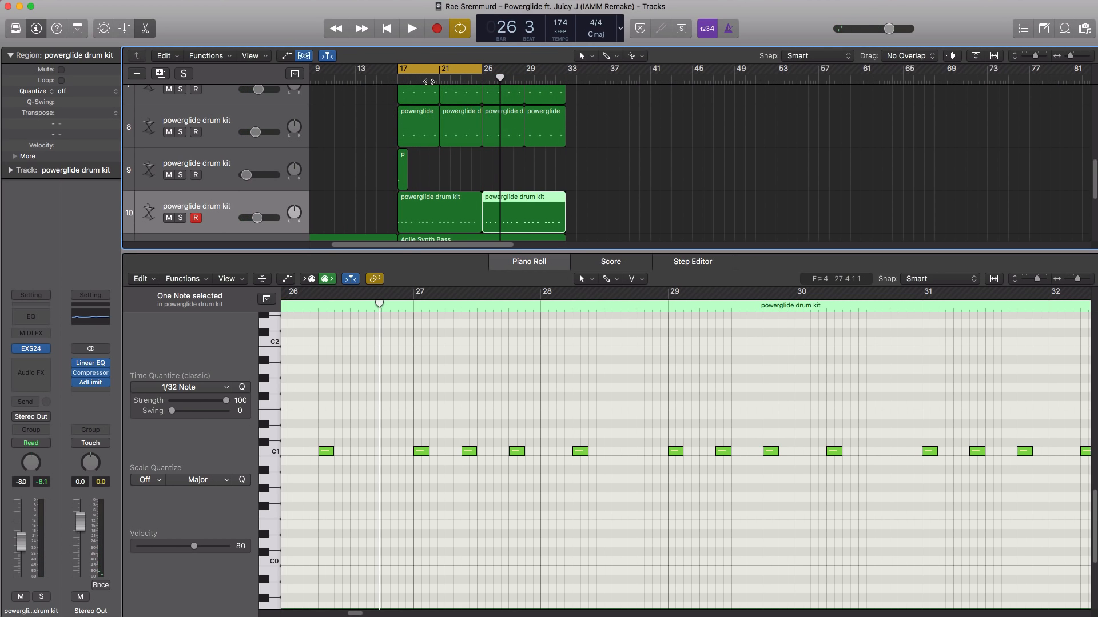
key(x)
key(x)
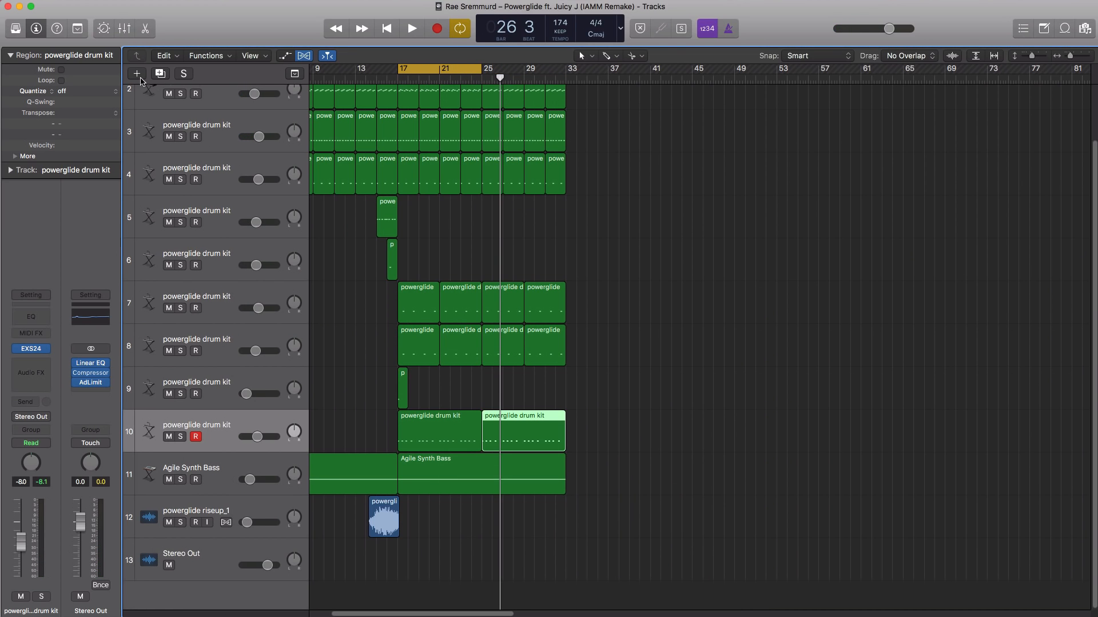
Add a software instrument track below track 10 with the ES2 synth loaded with the 808 preset
click(138, 73)
key(Return)
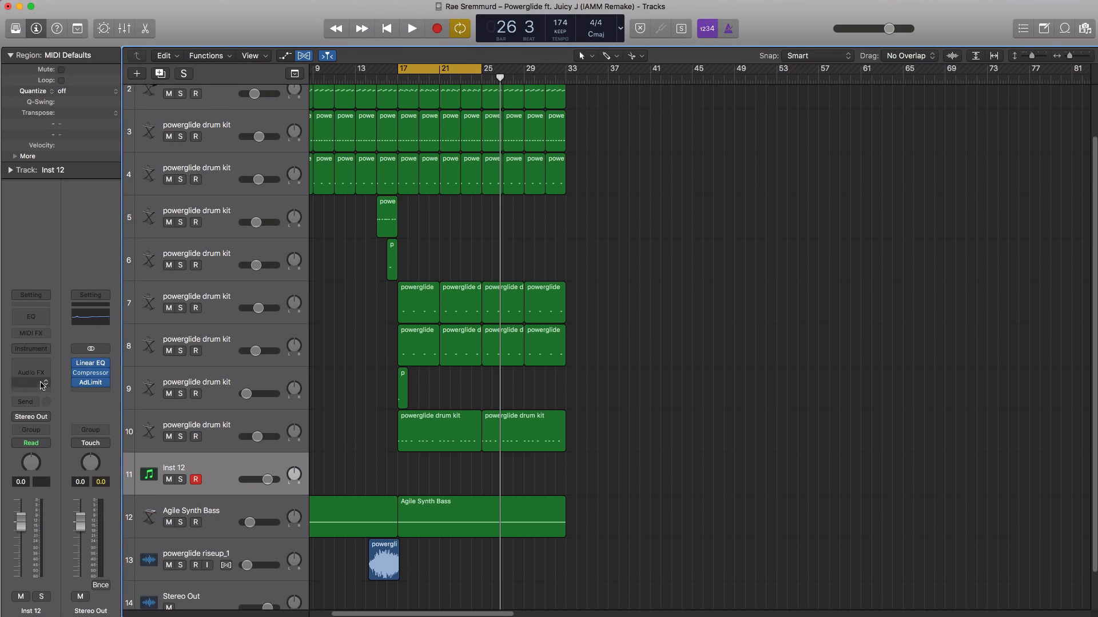
click(32, 350)
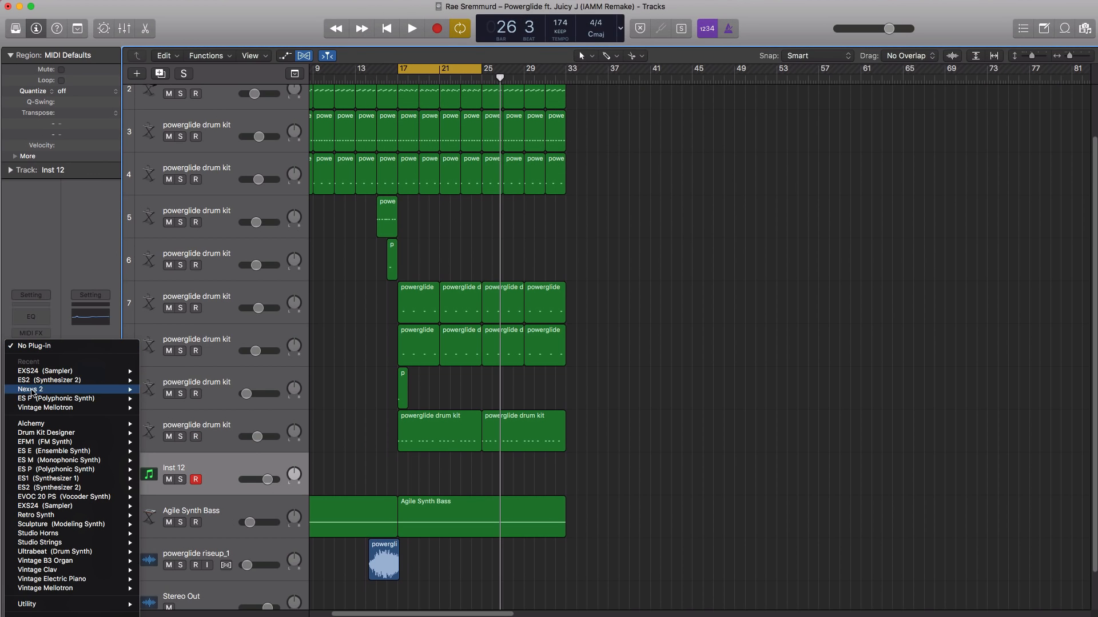
click(38, 381)
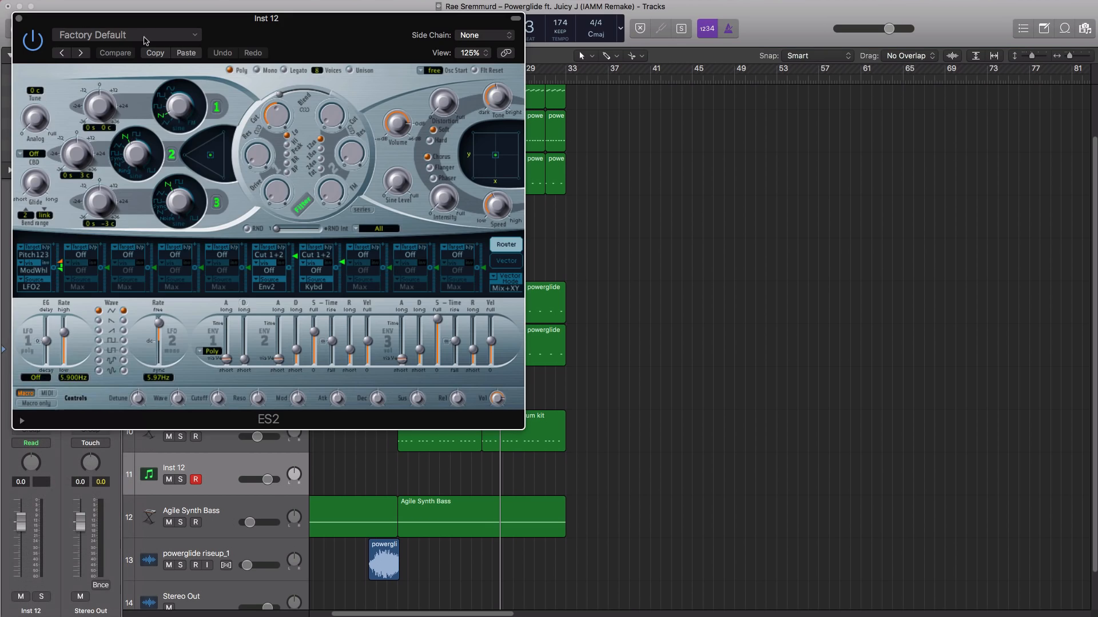
click(114, 35)
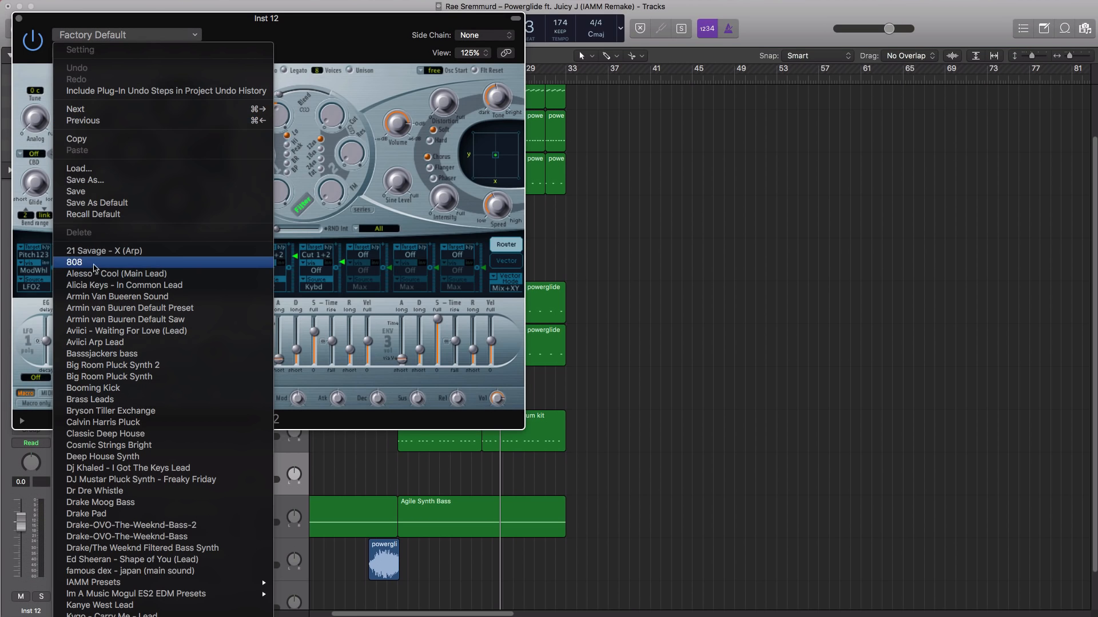
click(94, 263)
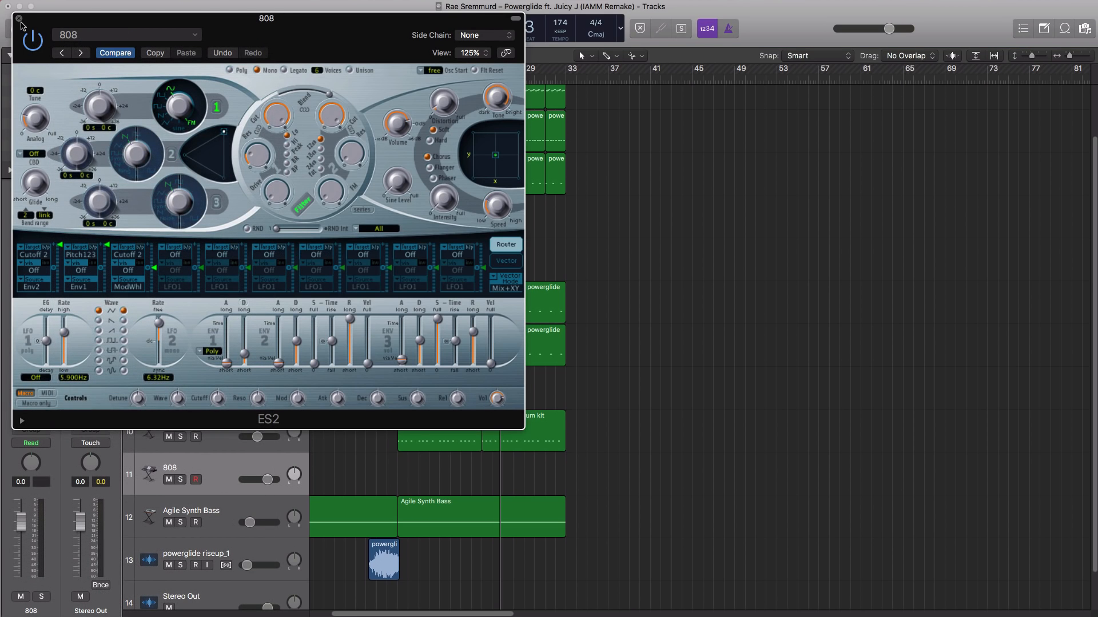
click(18, 19)
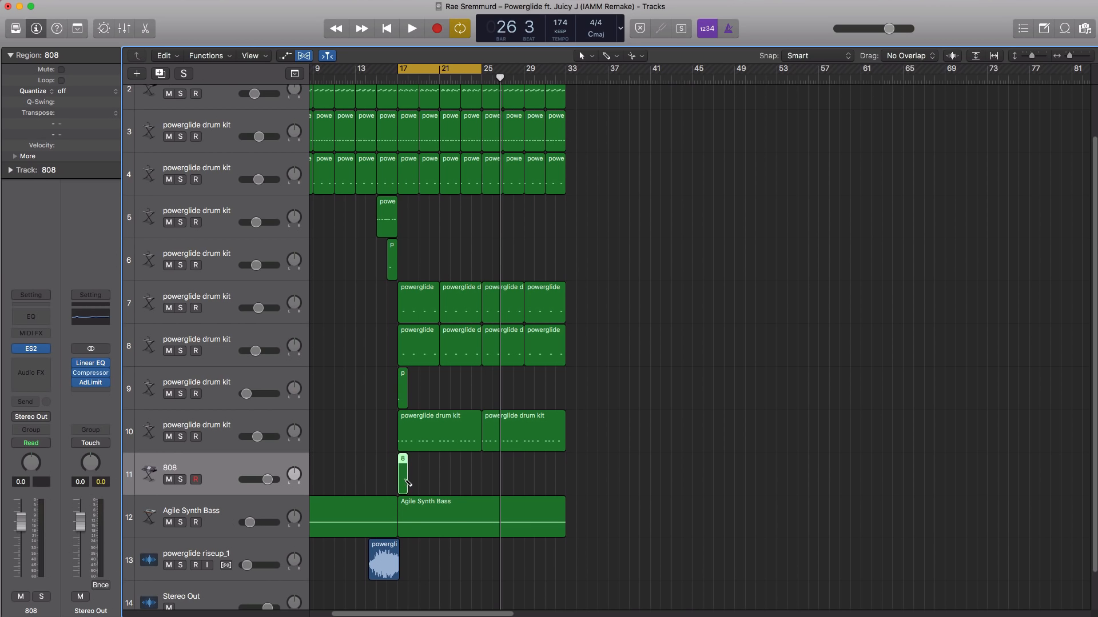
Delete the short new region on the 808 track and copy track 10's bar 17 region onto it
drag(405, 482, 480, 480)
key(Delete)
click(463, 446)
drag(450, 444, 450, 473)
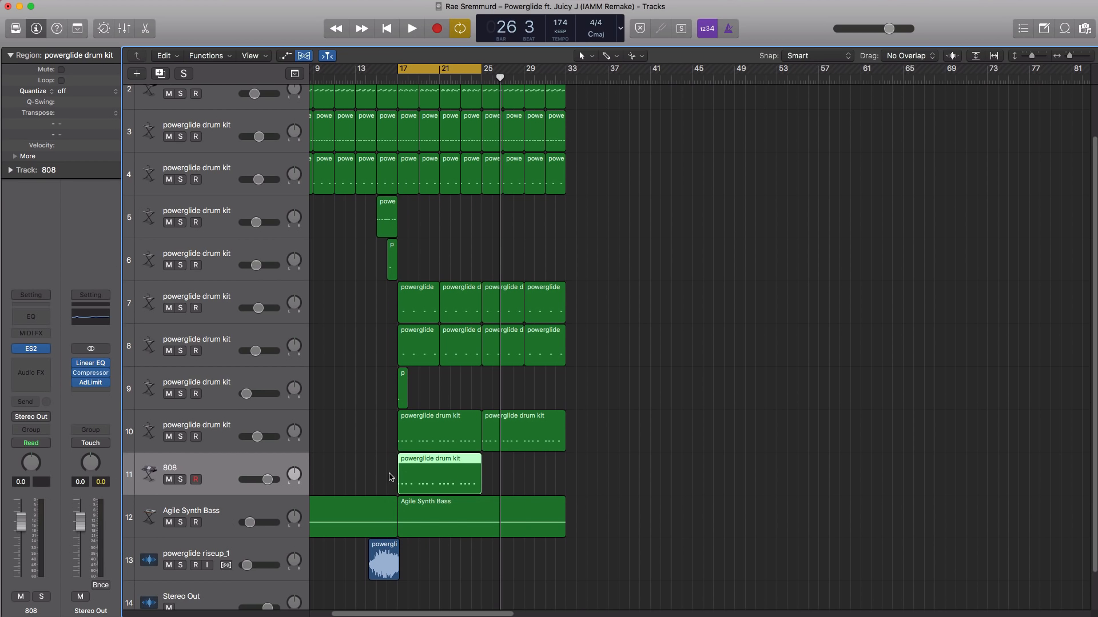
Lower all notes in the 808 track's bar 17 region by one semitone to B0
double_click(426, 481)
scroll(454, 476, left, 10)
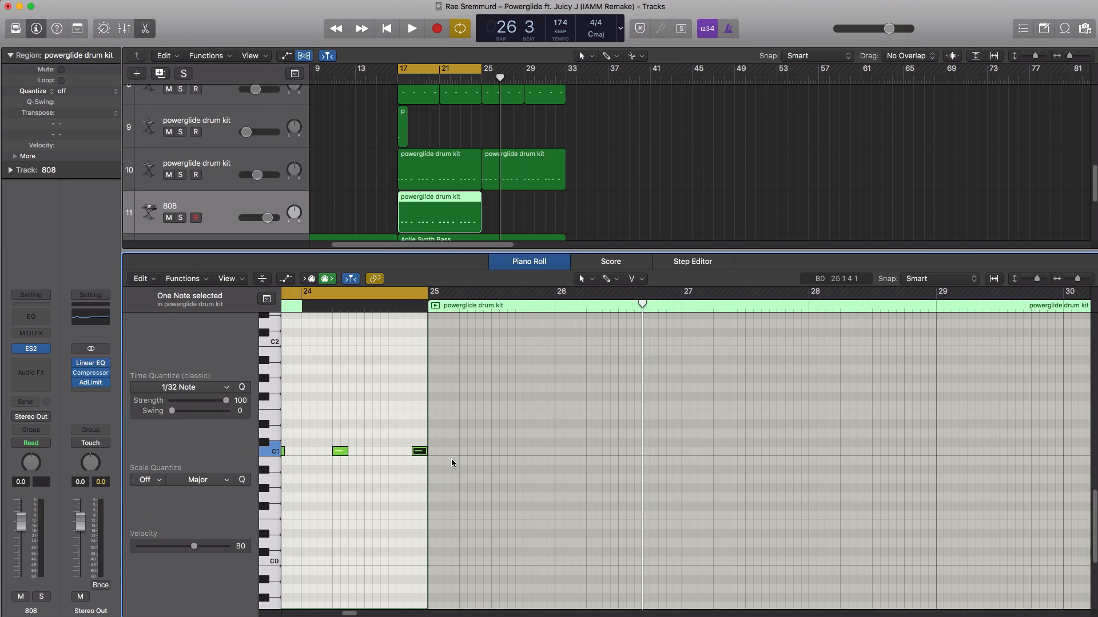
scroll(449, 459, left, 3)
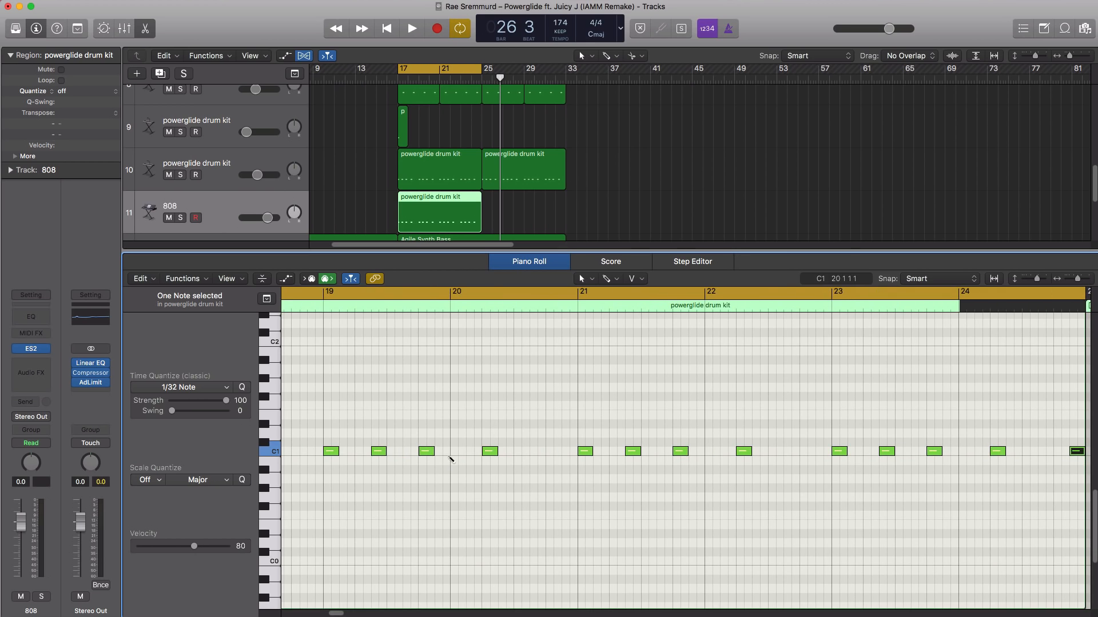
key(super+a)
scroll(416, 384, left, 5)
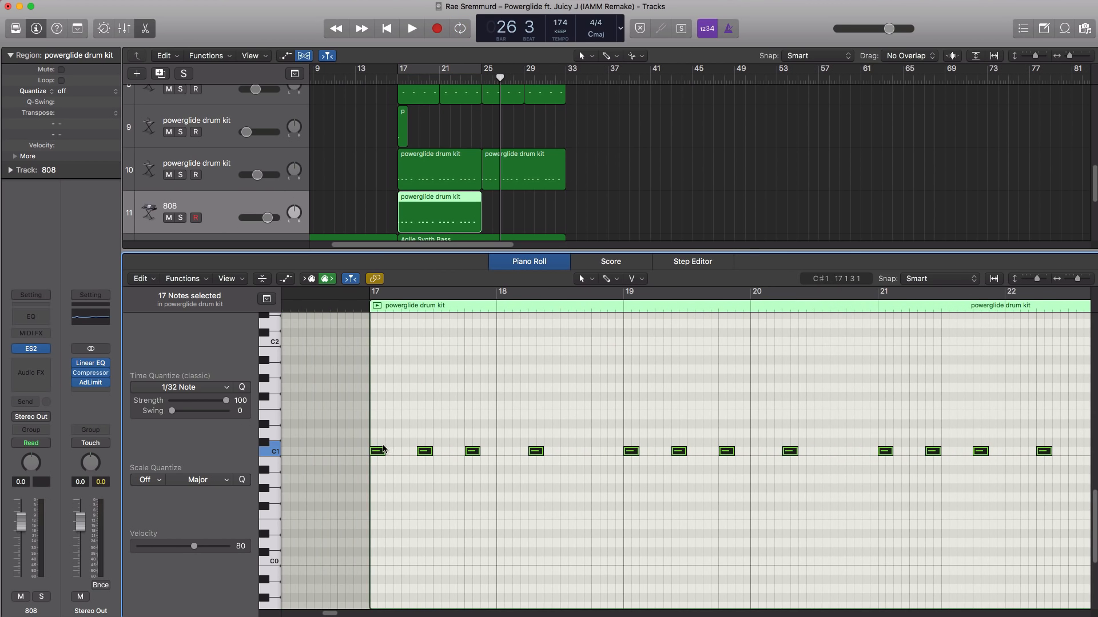
drag(377, 453, 372, 460)
Audition the 808 part from bar 17, move the cycle range to bars 25 to 33, and copy the 808 region to bar 25
key(space)
click(400, 72)
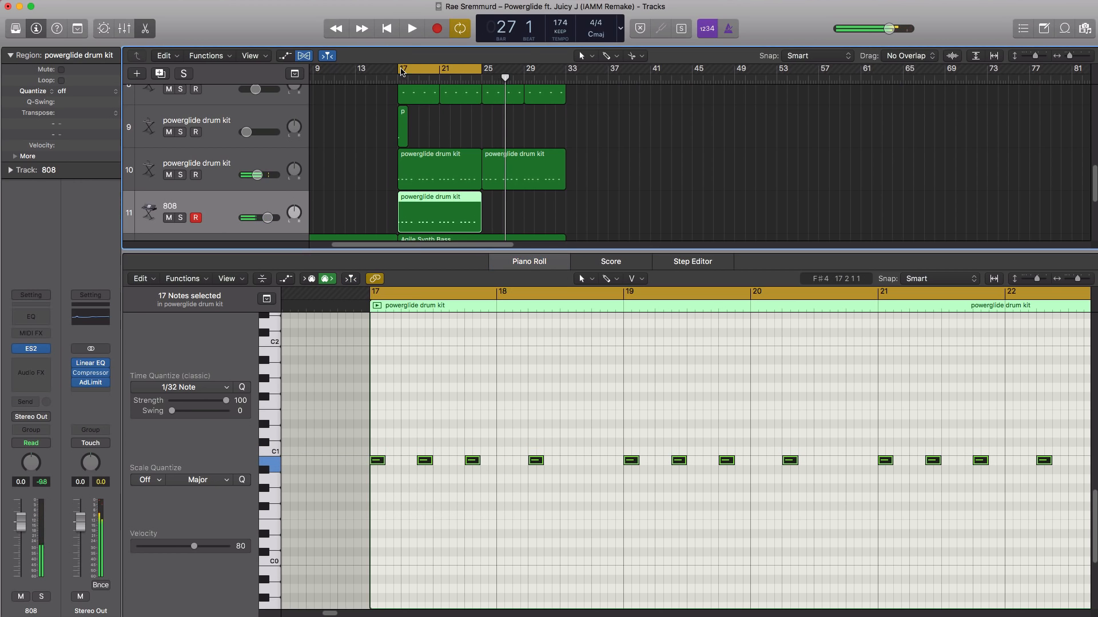
key(space)
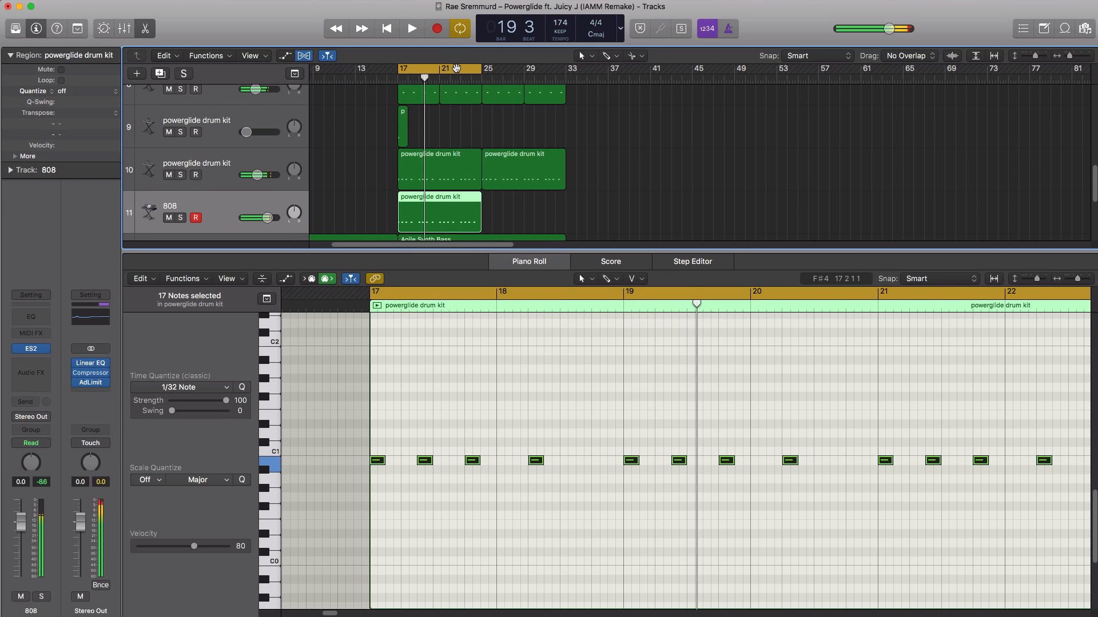
drag(461, 71, 538, 71)
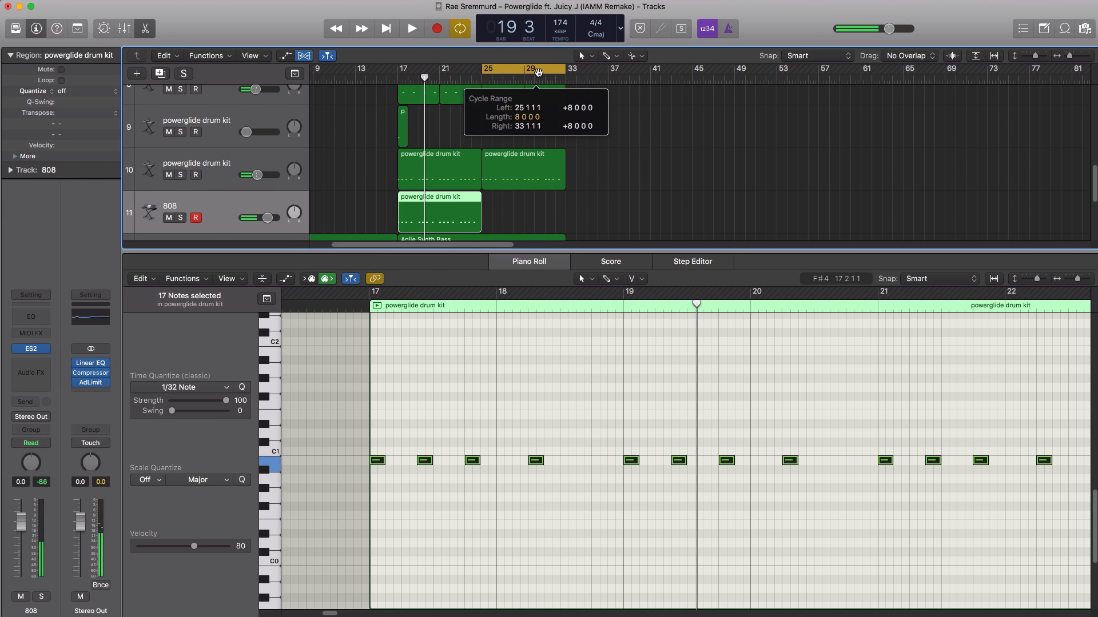
drag(447, 212, 532, 209)
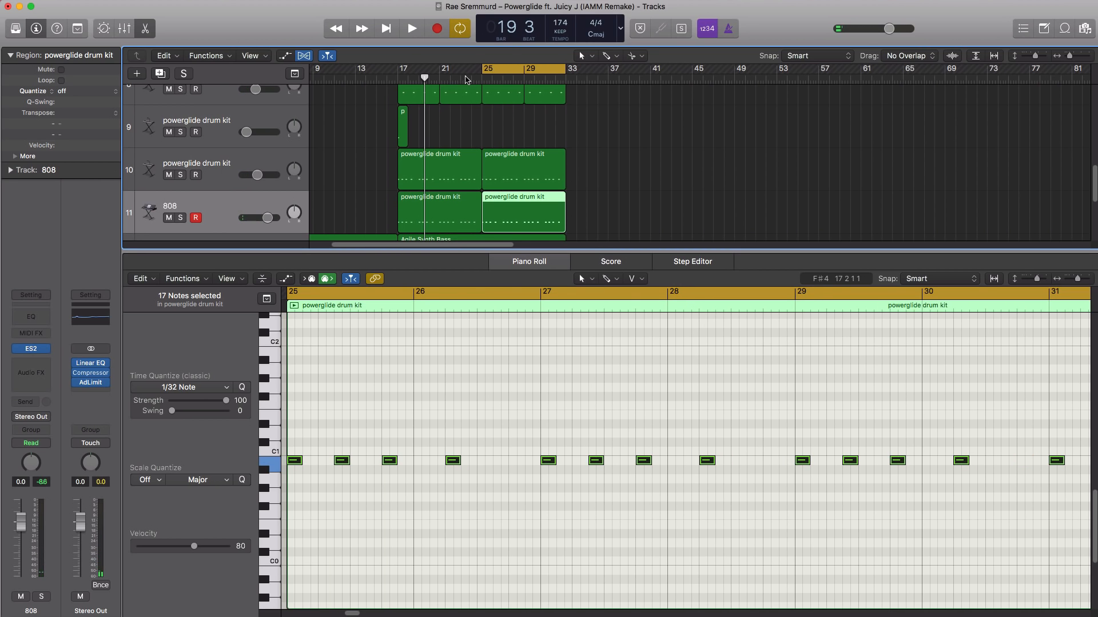
Transpose all notes in the 808 region at bar 25 down to G0, select its last note, and audition the section
click(471, 80)
scroll(589, 439, down, 5)
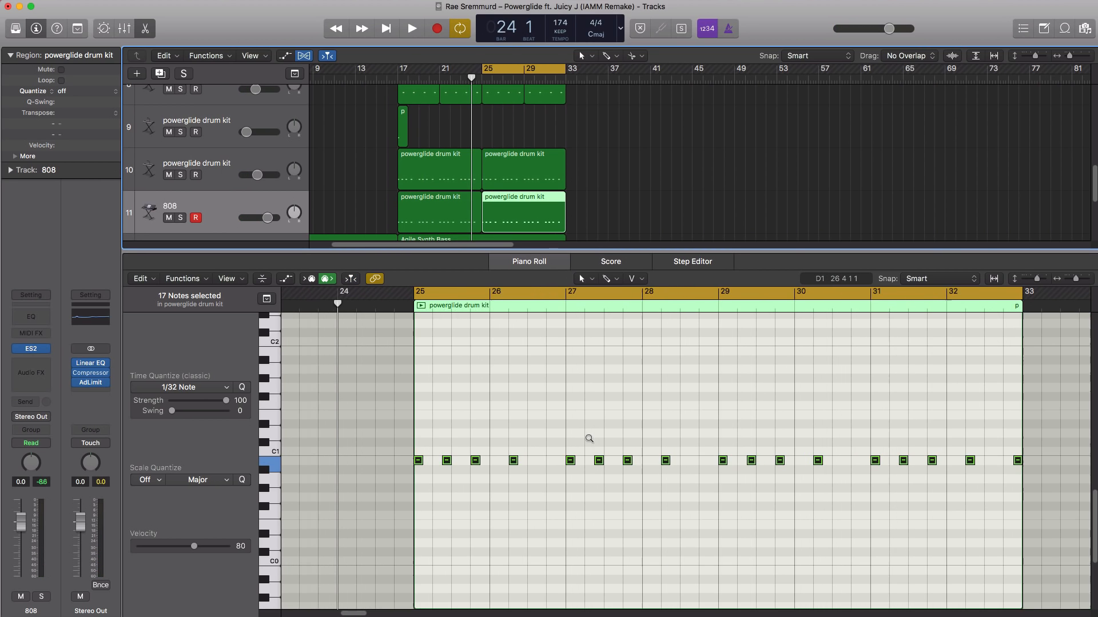
drag(383, 447, 1033, 469)
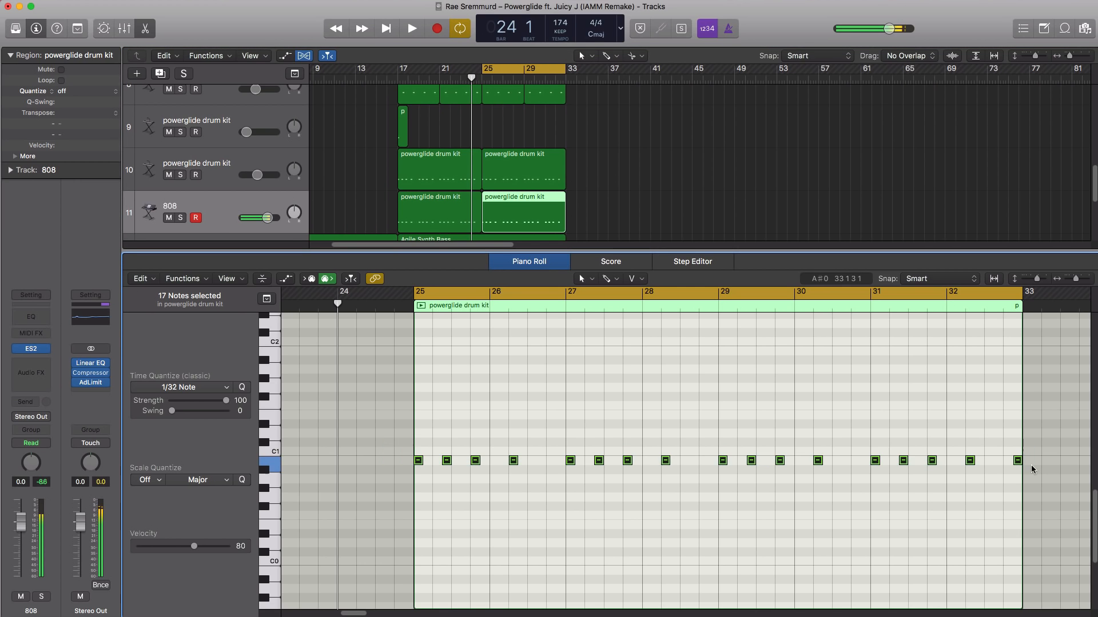
drag(416, 473, 416, 510)
click(1017, 497)
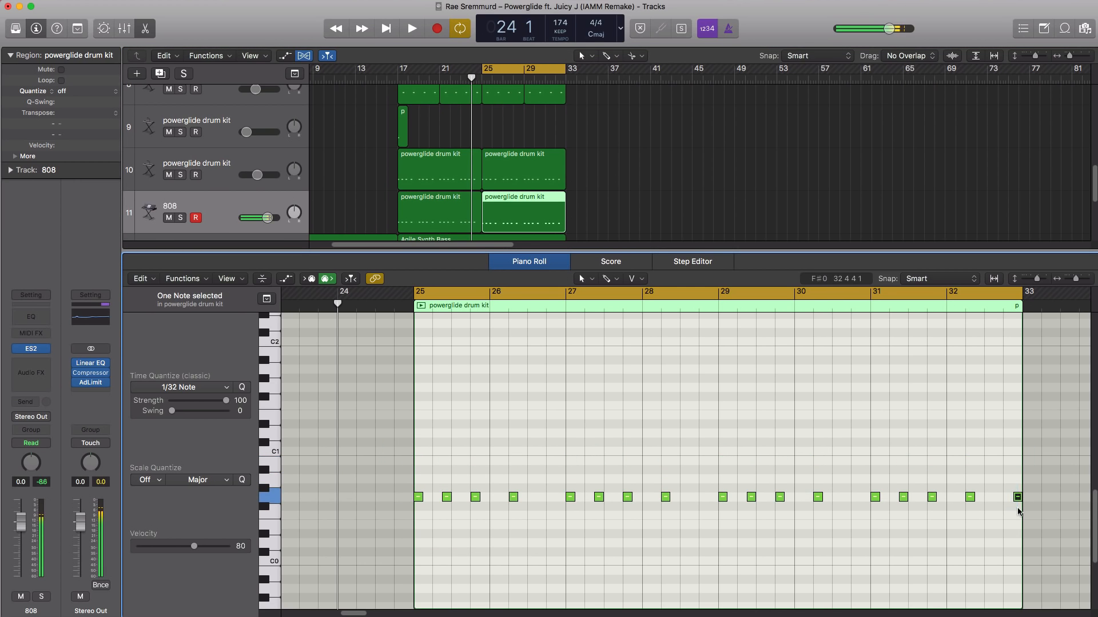
key(space)
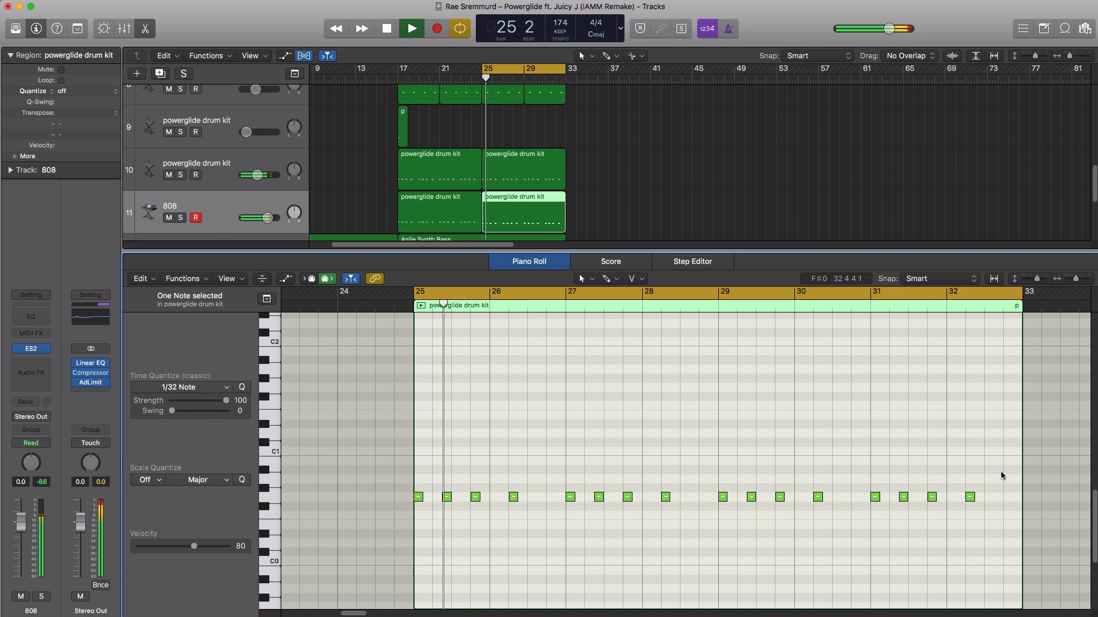
key(space)
Open the 808 track's ES2 and set Analog to 0.027 and Distortion to 4.2 dB while auditioning
mouse_move(41, 354)
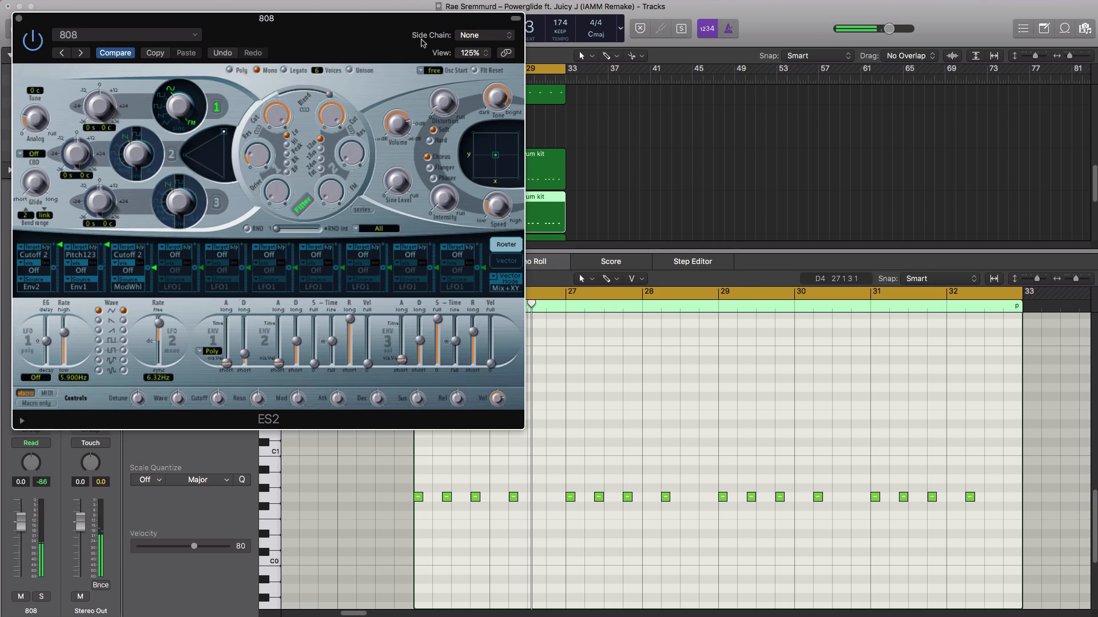
drag(346, 43, 569, 85)
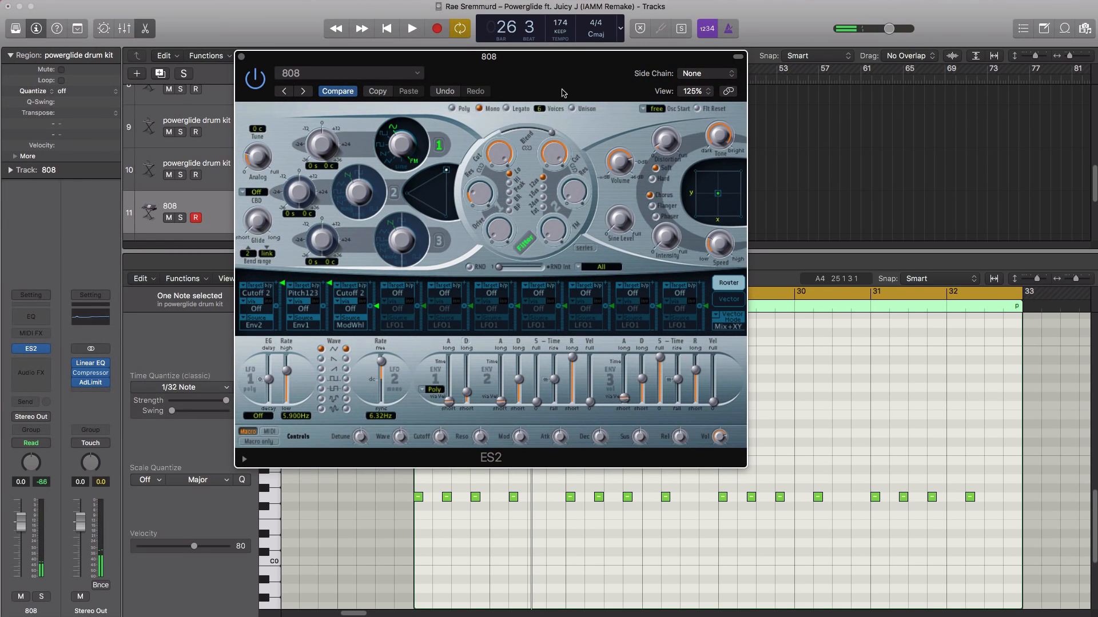
key(space)
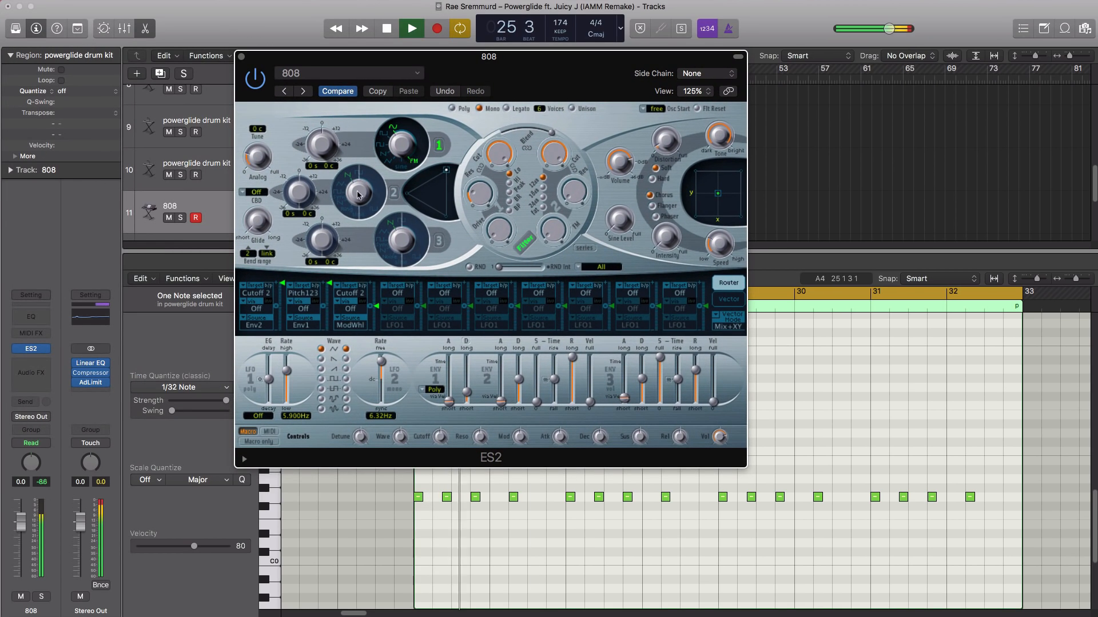
key(space)
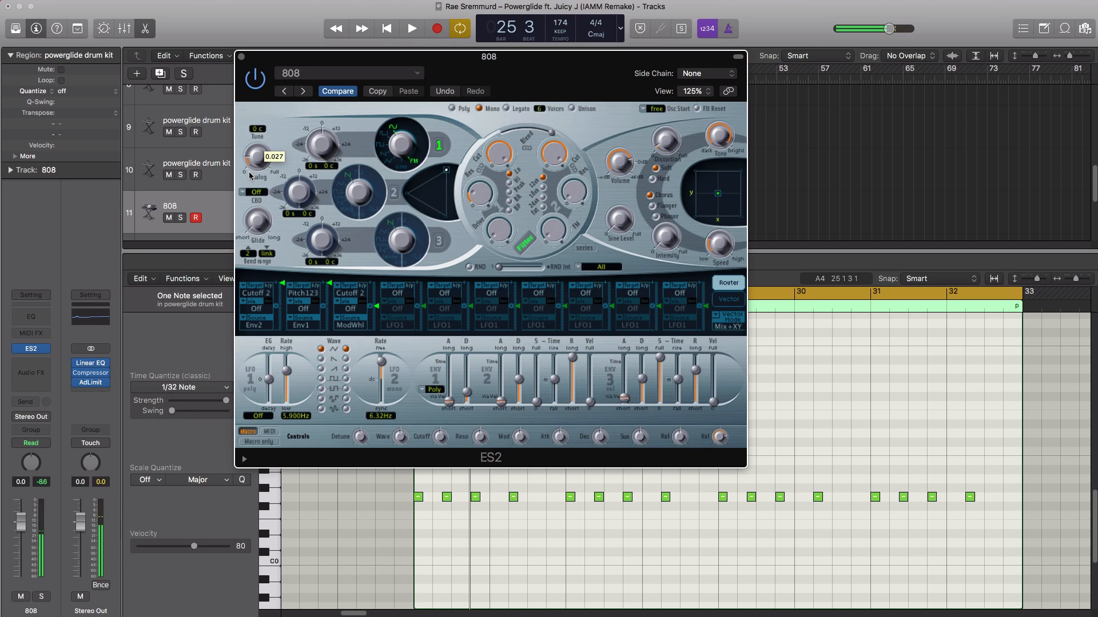
key(space)
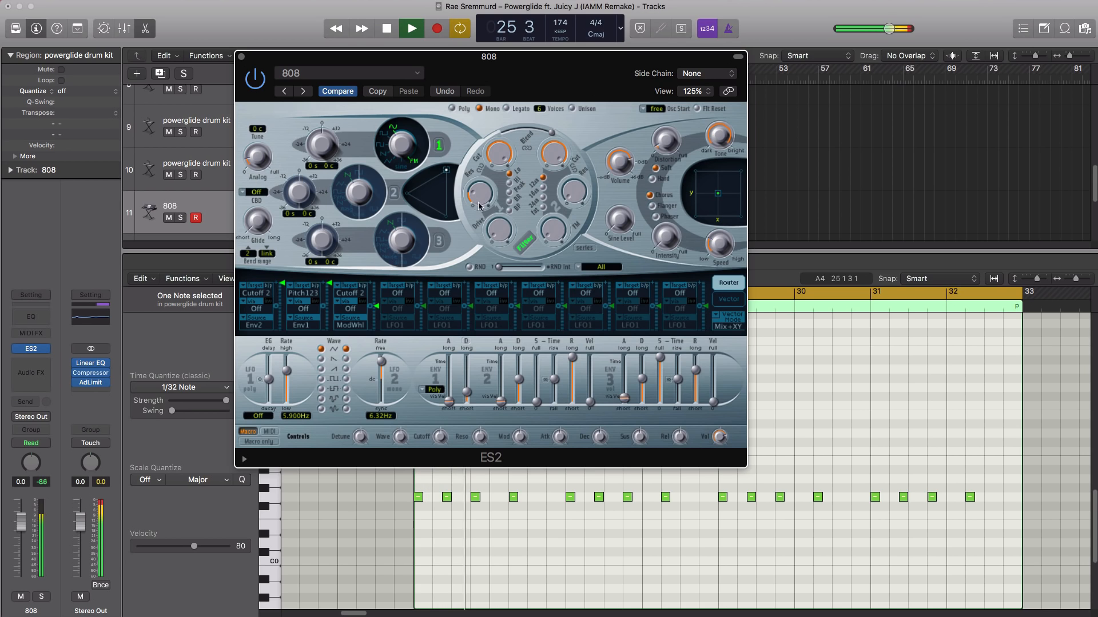
key(space)
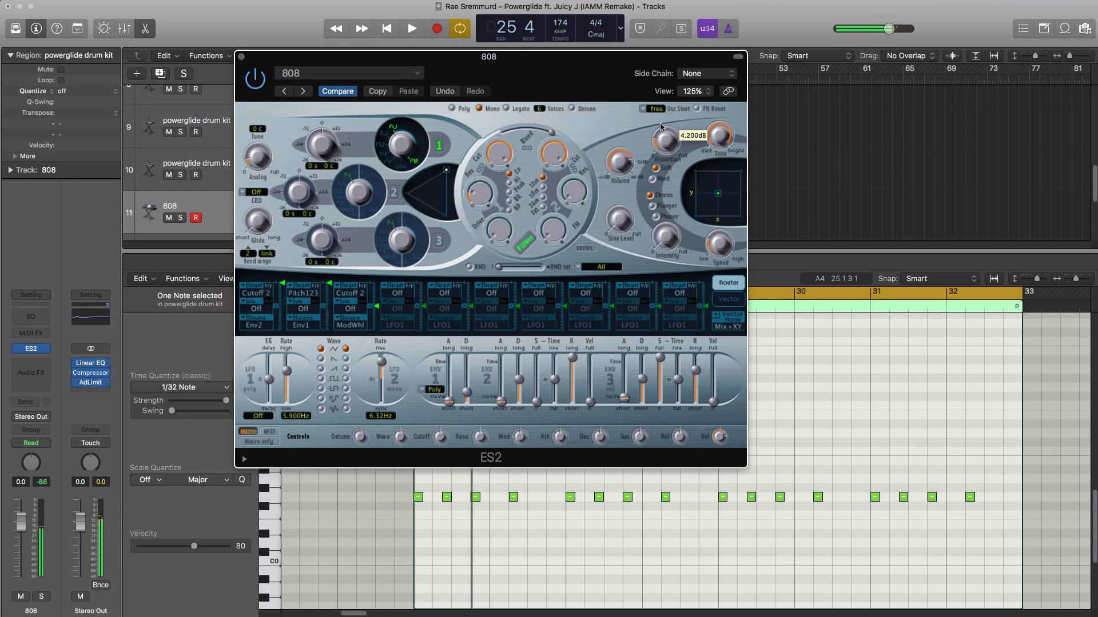
Set the ES2's second filter cutoff to 0.000 and raise its Sine Level while auditioning the 808
key(space)
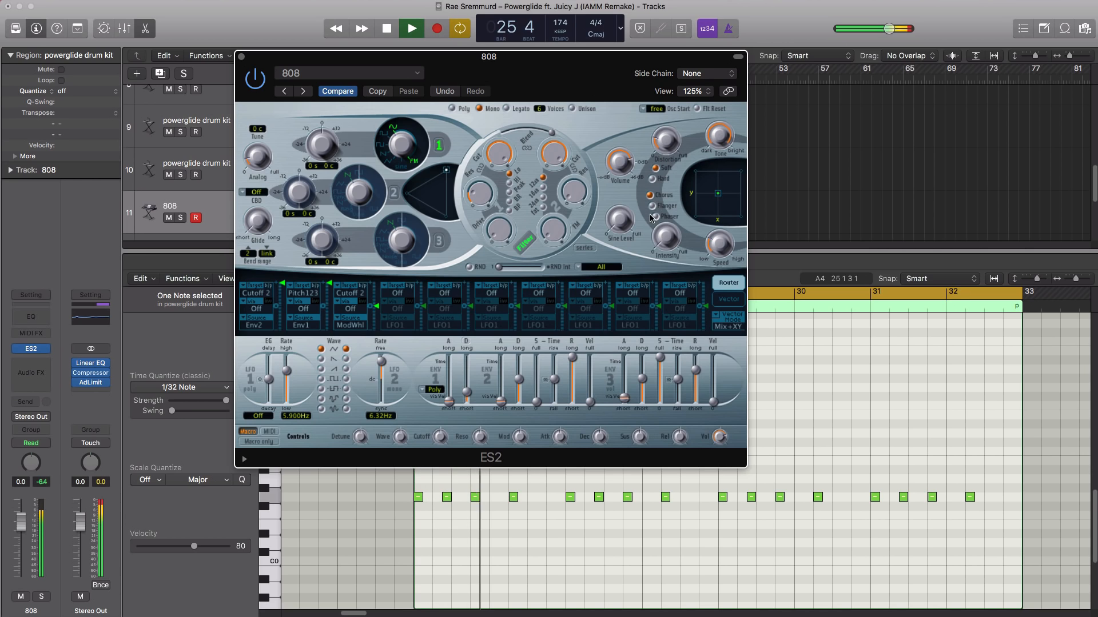
key(space)
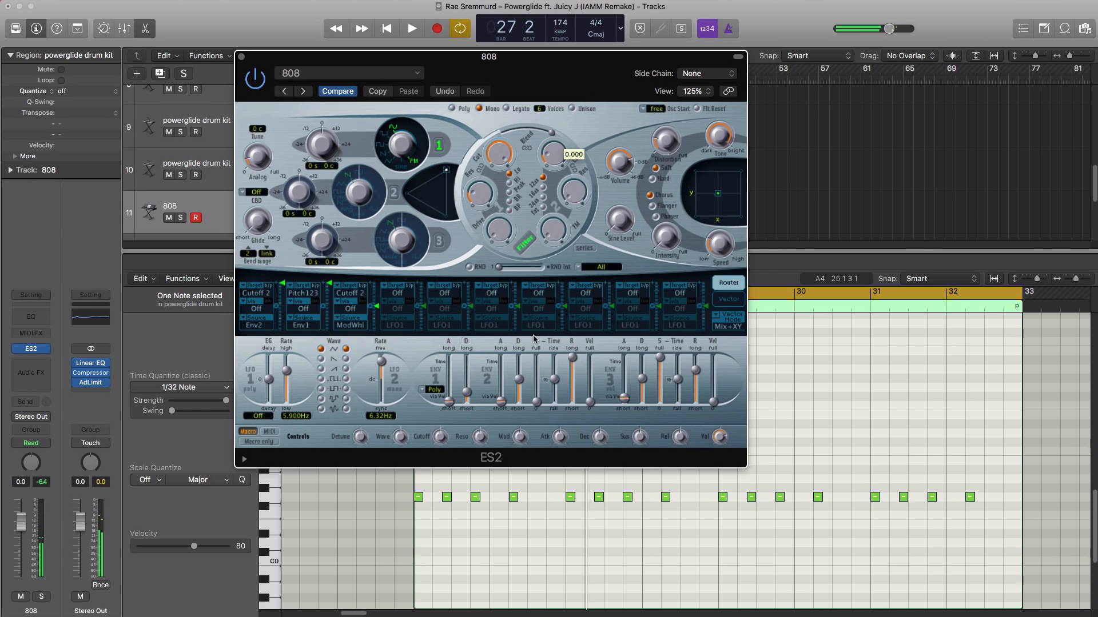
key(space)
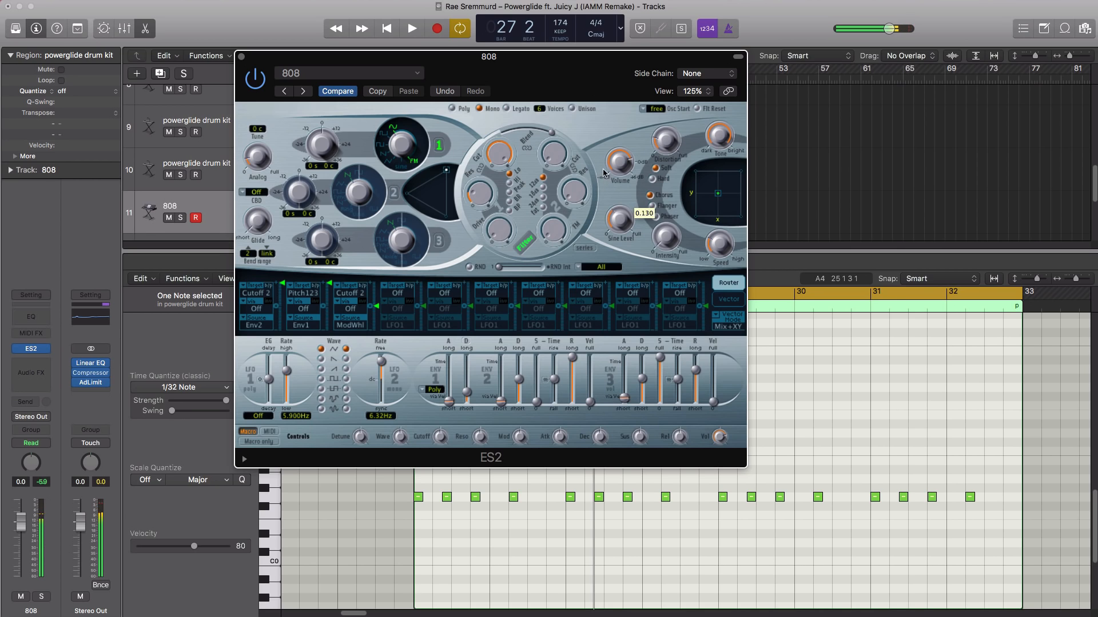
key(space)
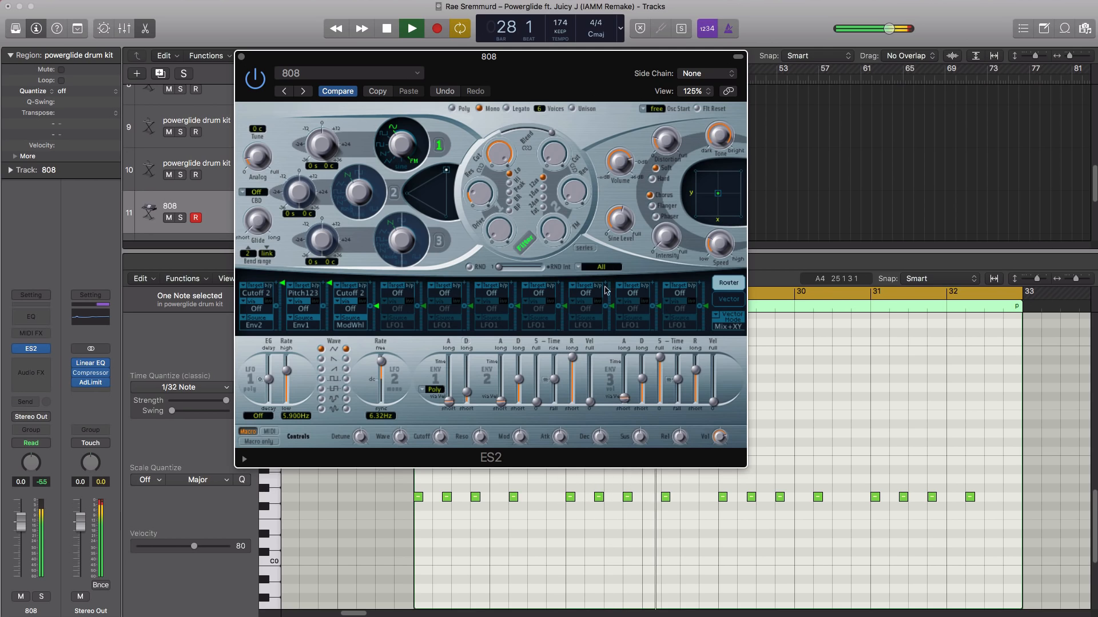
Lengthen the ES2's ENV 3 attack and shorten the ENV 1 decay while auditioning, and set the 808 track's volume to -3.4 dB
key(space)
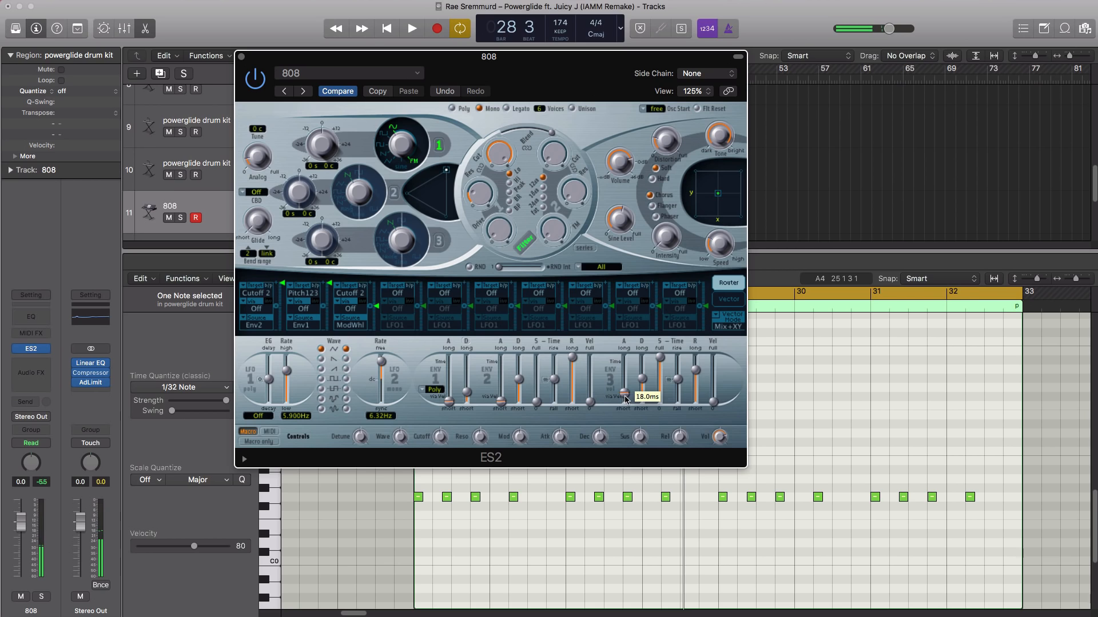
key(space)
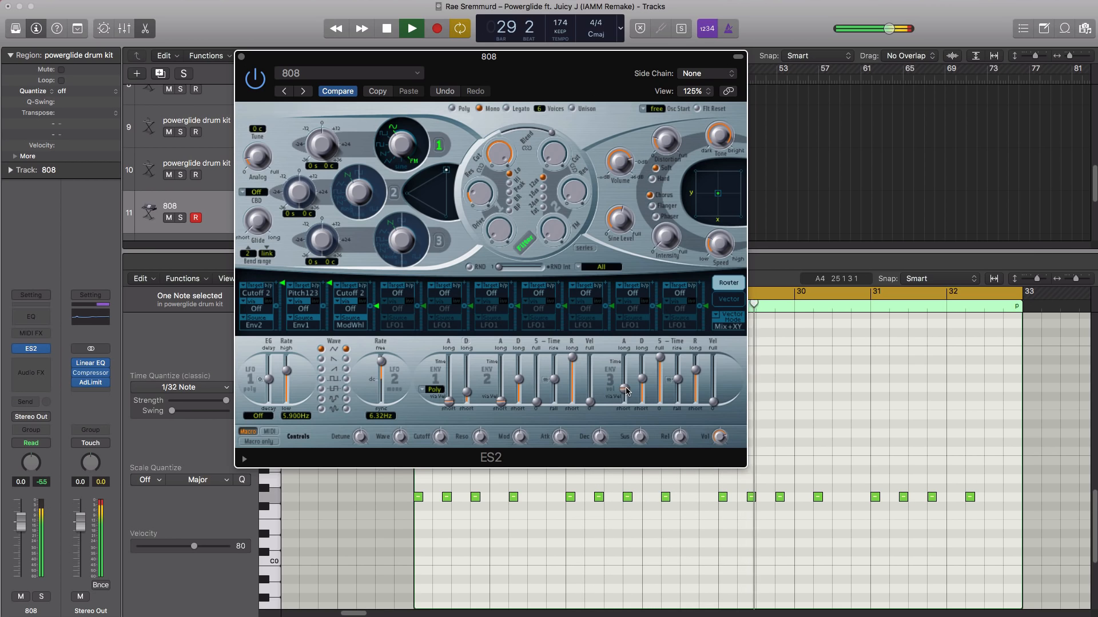
key(space)
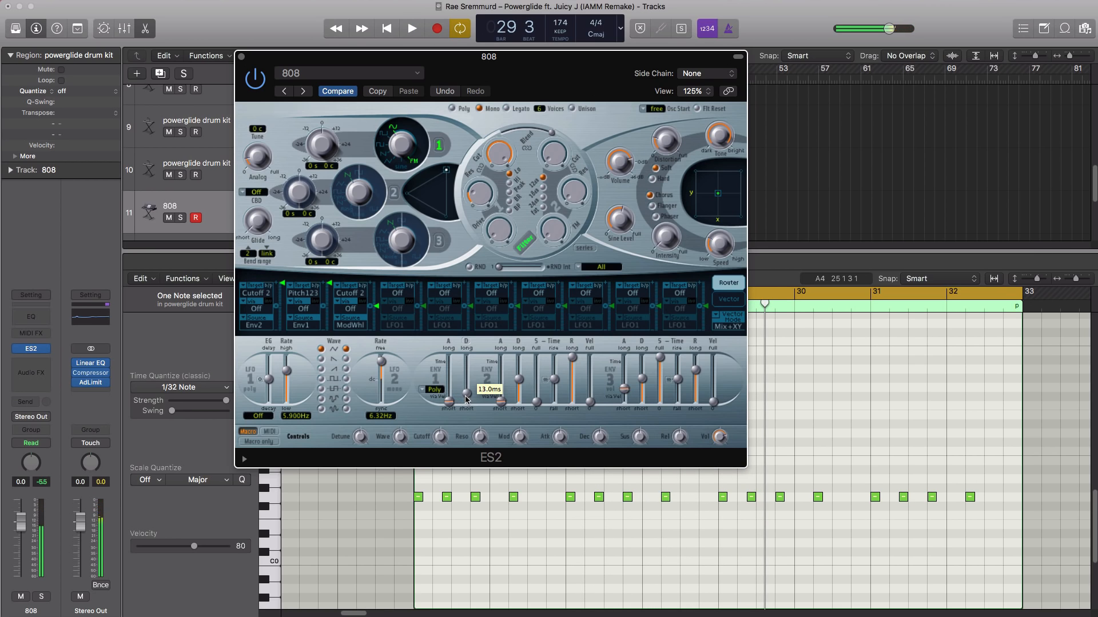
key(space)
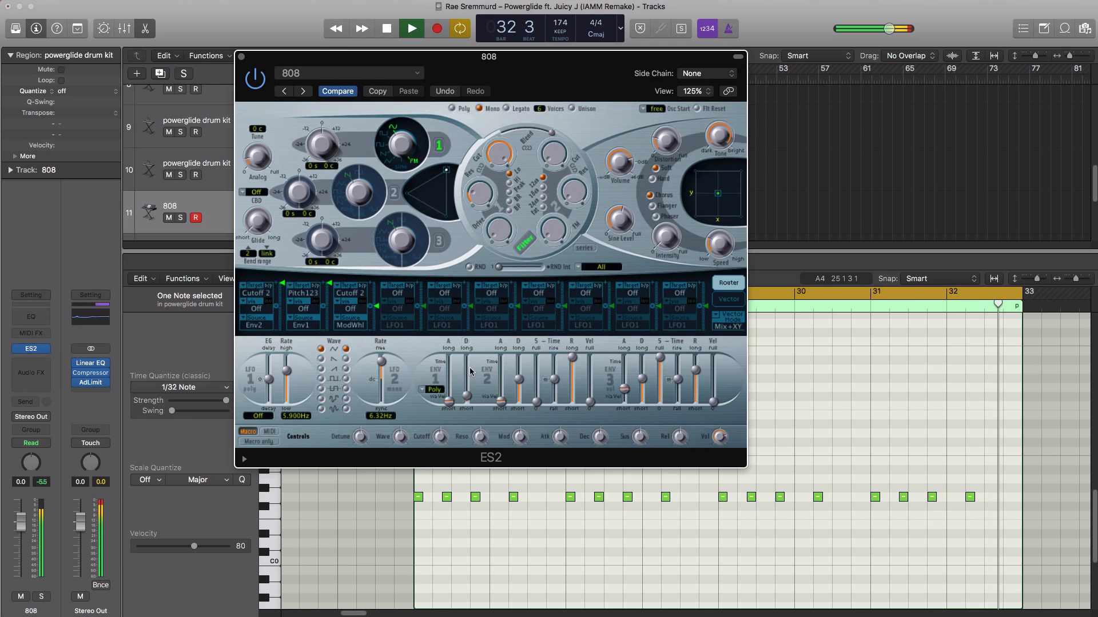
key(space)
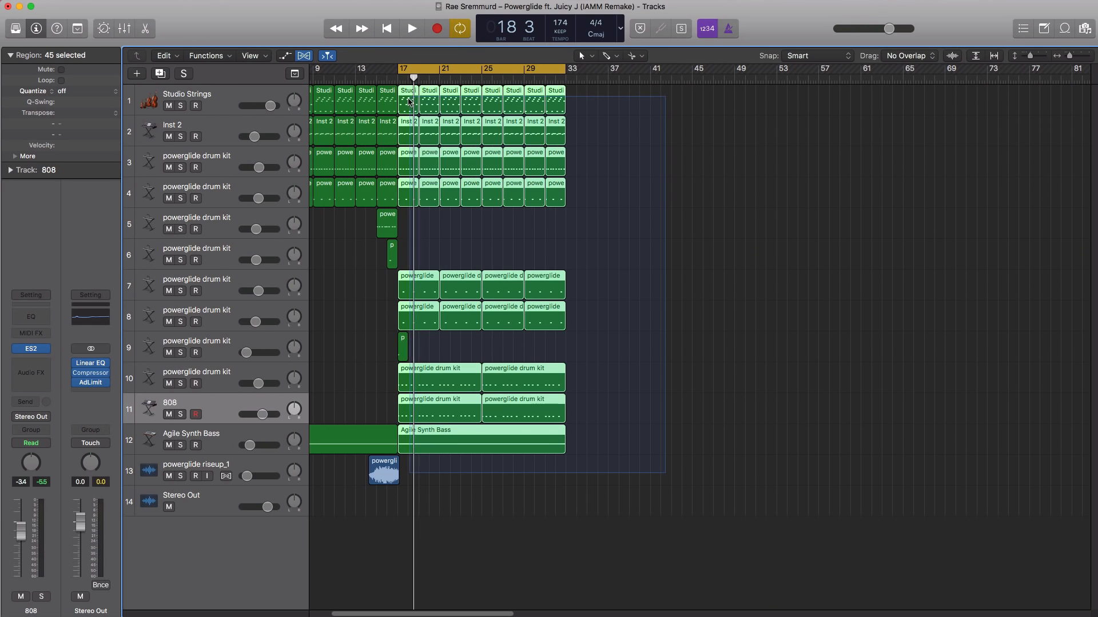
Copy the bars 17 to 33 regions repeatedly to fill the arrangement to bar 81, and copy track 5's region to bar 47
drag(400, 102, 749, 96)
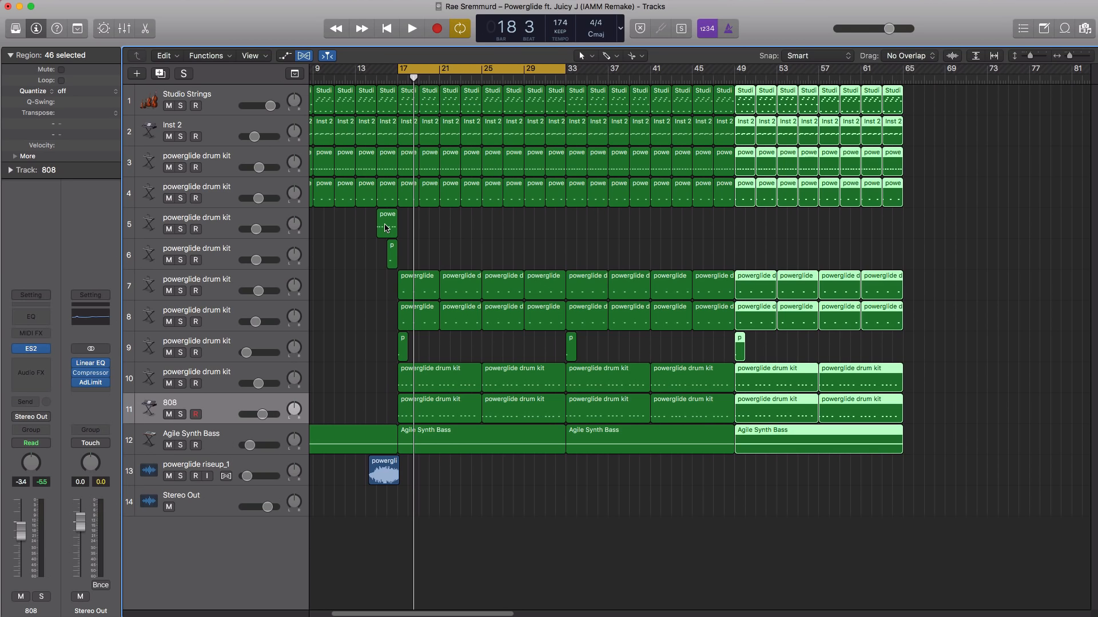
drag(386, 228, 724, 227)
drag(965, 480, 914, 109)
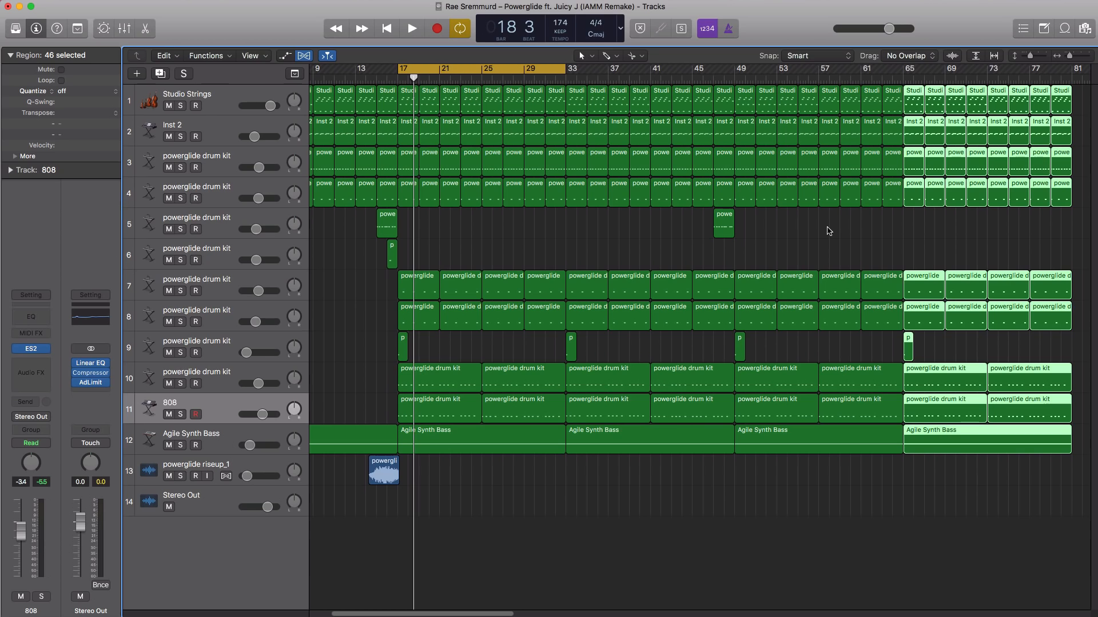
Turn off cycle mode and audition the arrangement from bar 48 through the bar 49 transition
click(501, 73)
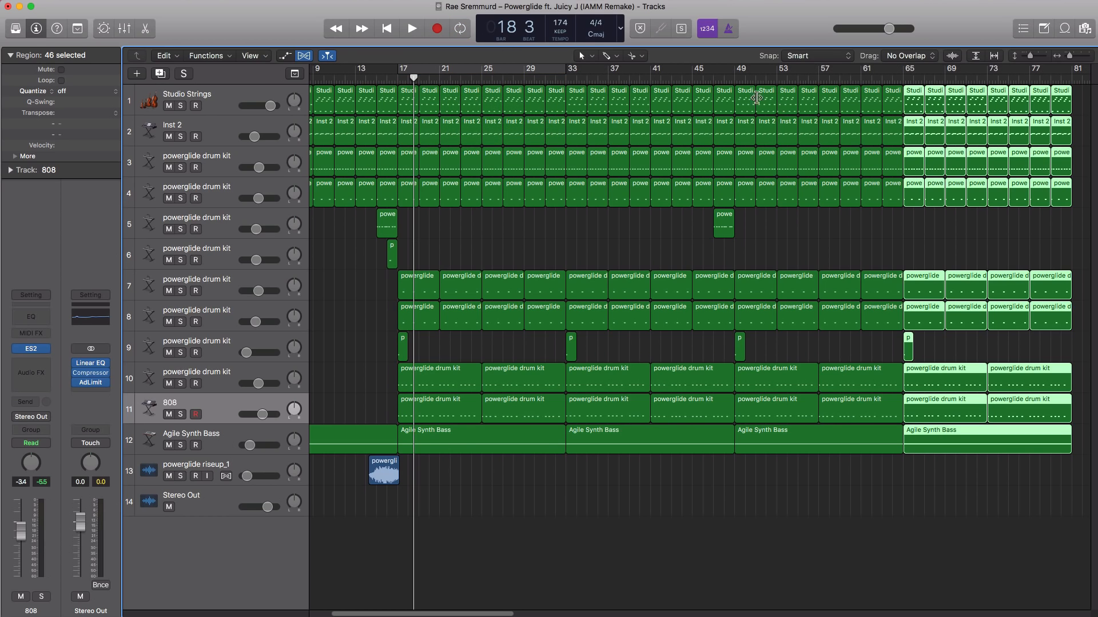
click(719, 82)
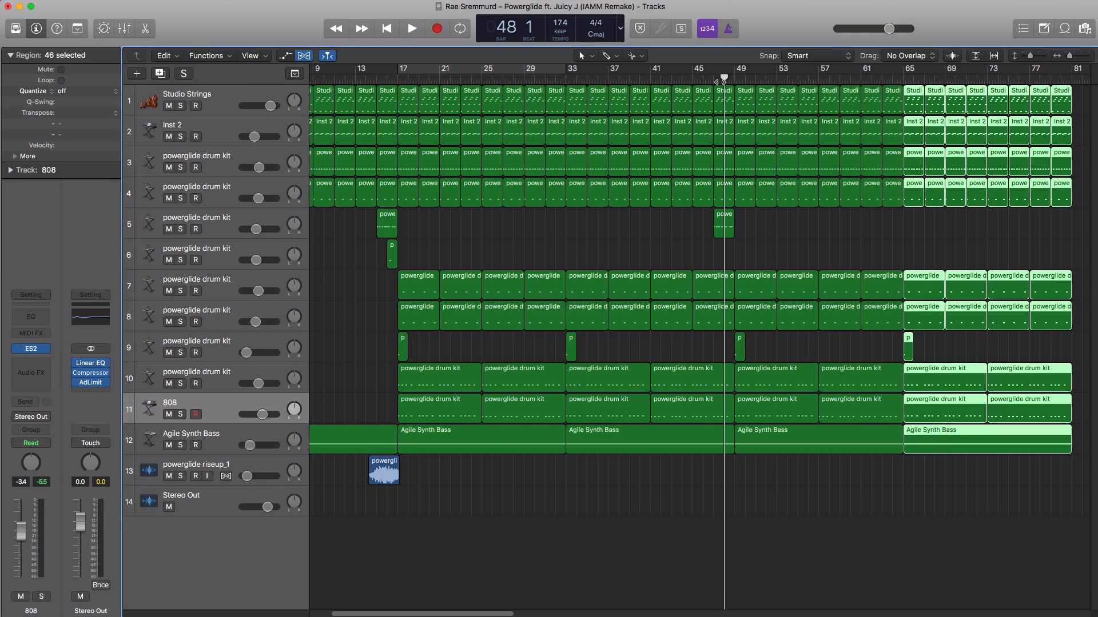
key(space)
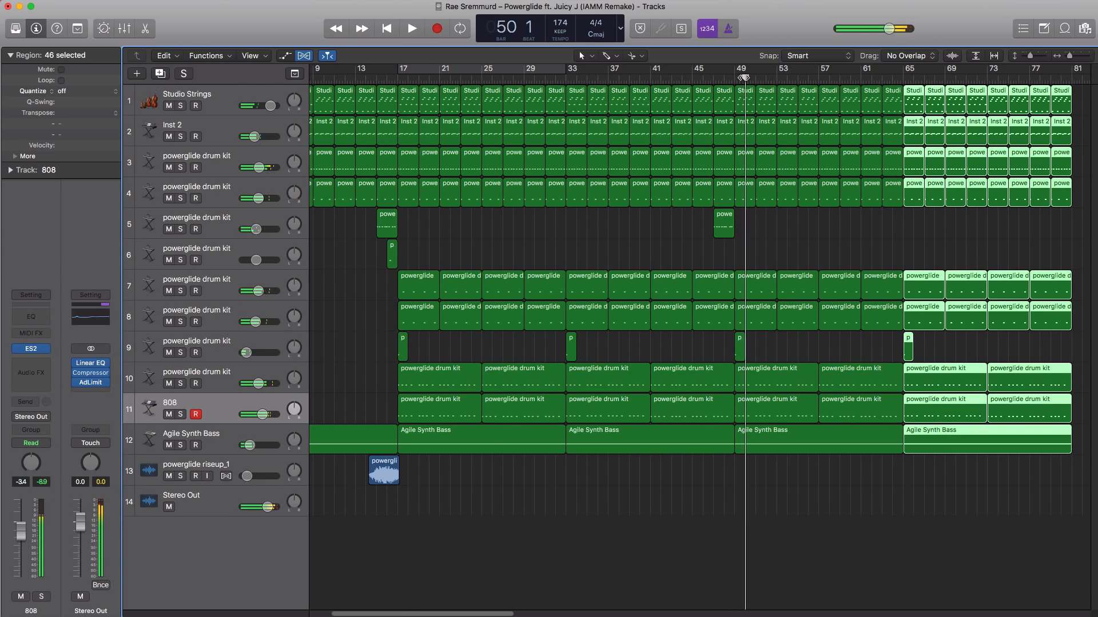
key(space)
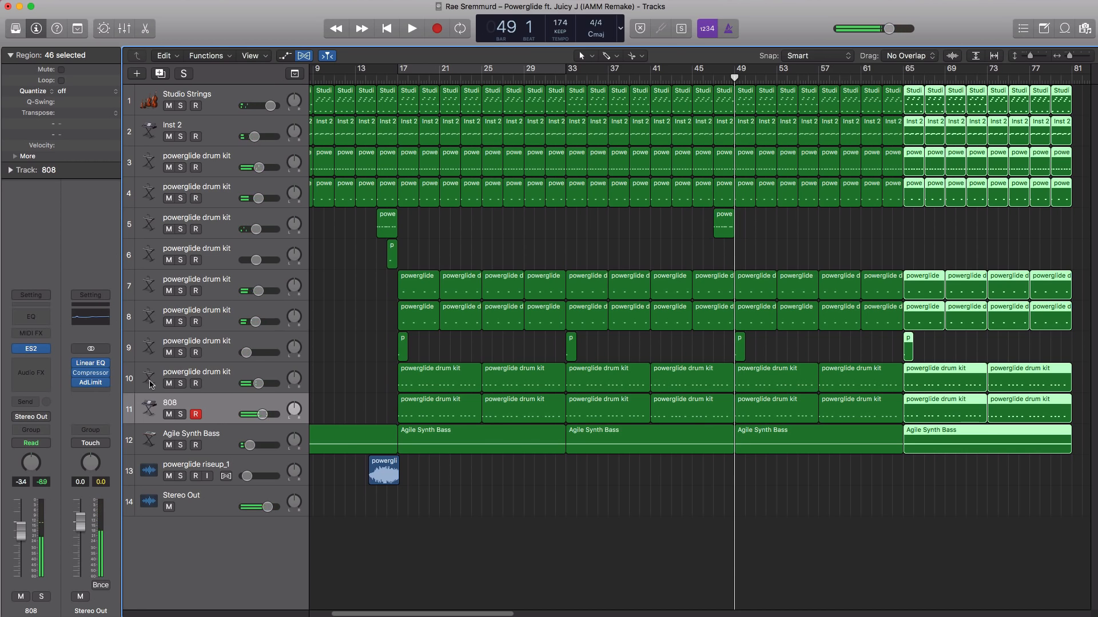
Add a Channel EQ at the end of the Stereo Out effects chain and activate Touch automation on that channel
click(94, 394)
key(Escape)
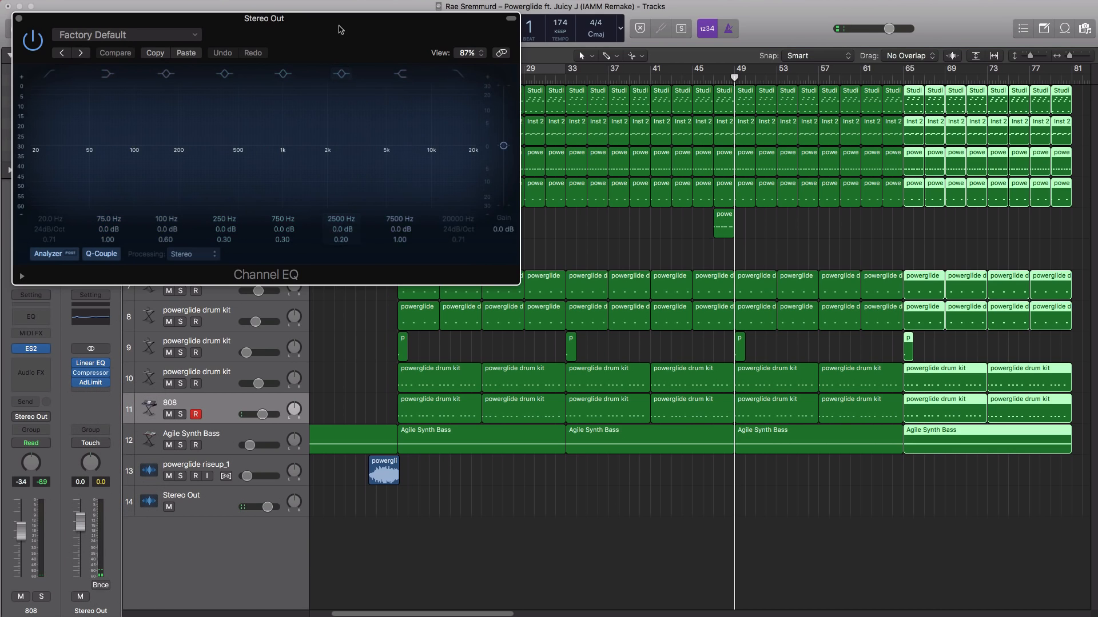
drag(338, 29, 482, 140)
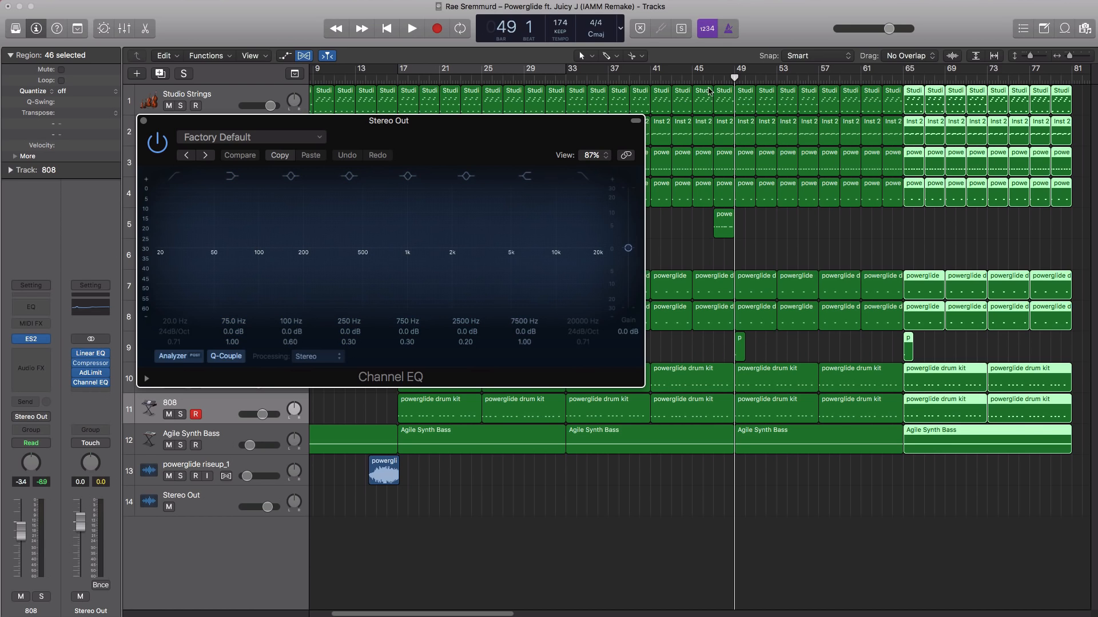
click(77, 448)
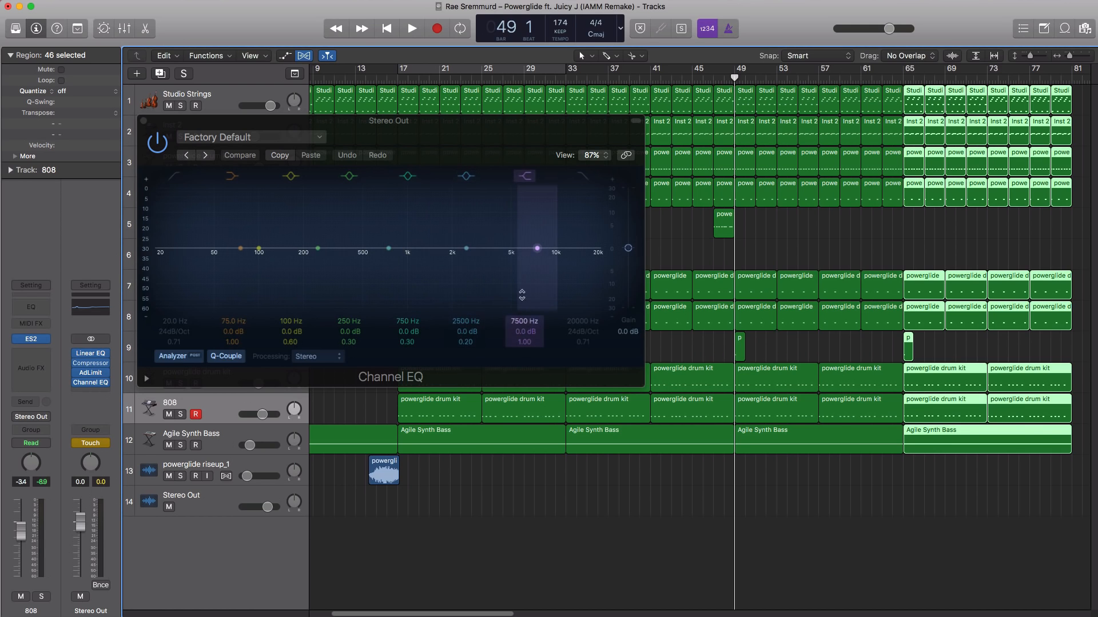
Enable the Stereo Out Channel EQ's high-cut band at 20000 Hz with a 24 dB/Oct slope and audition from bar 47
click(712, 83)
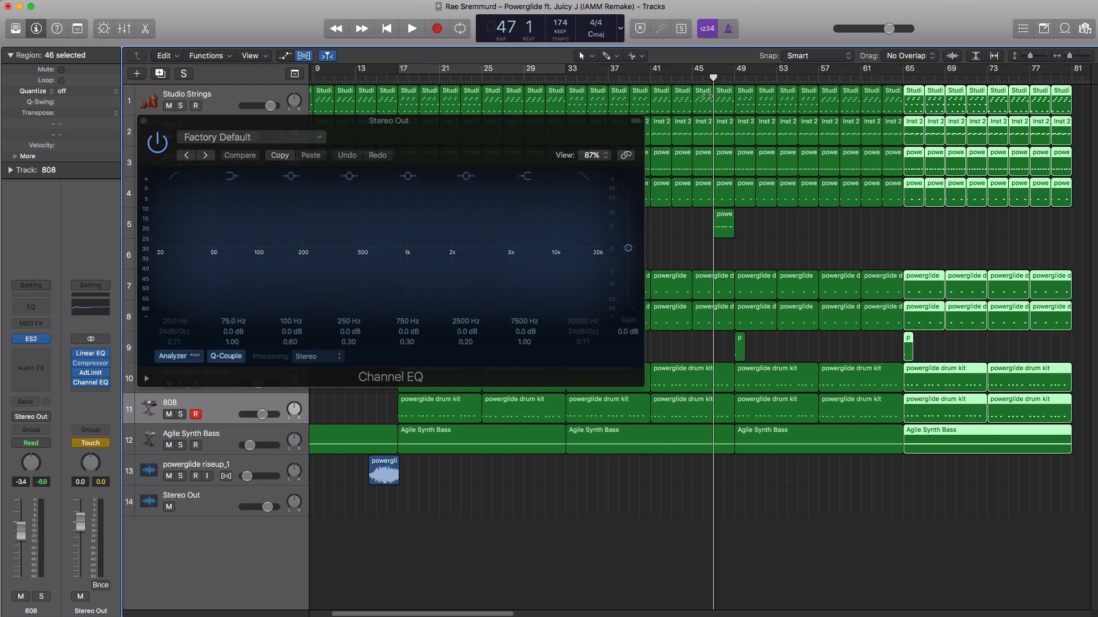
click(581, 177)
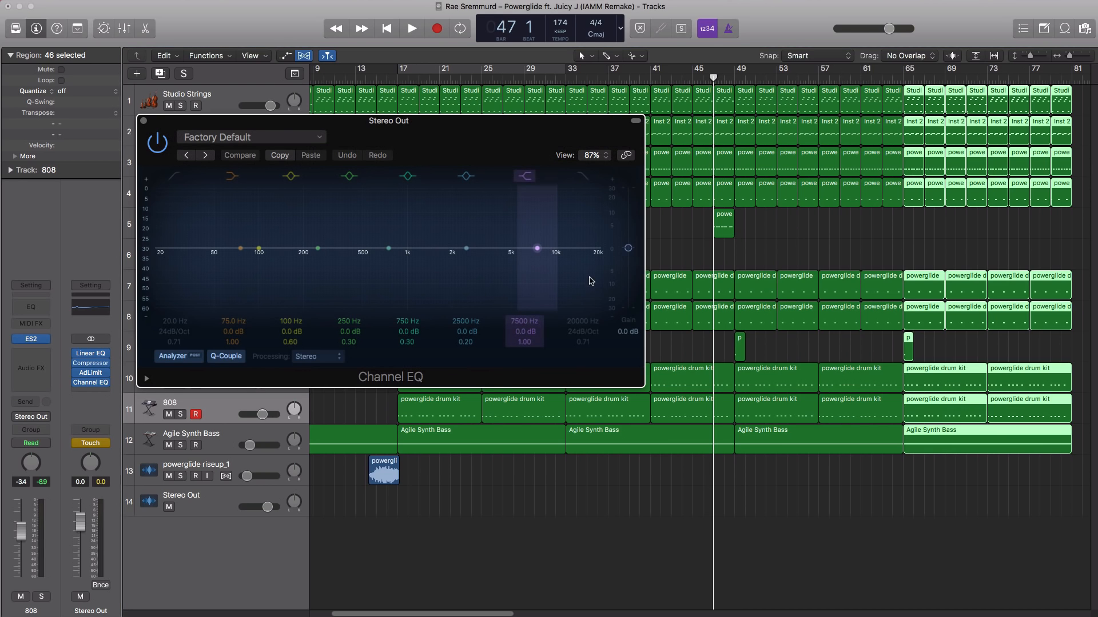
click(586, 181)
key(space)
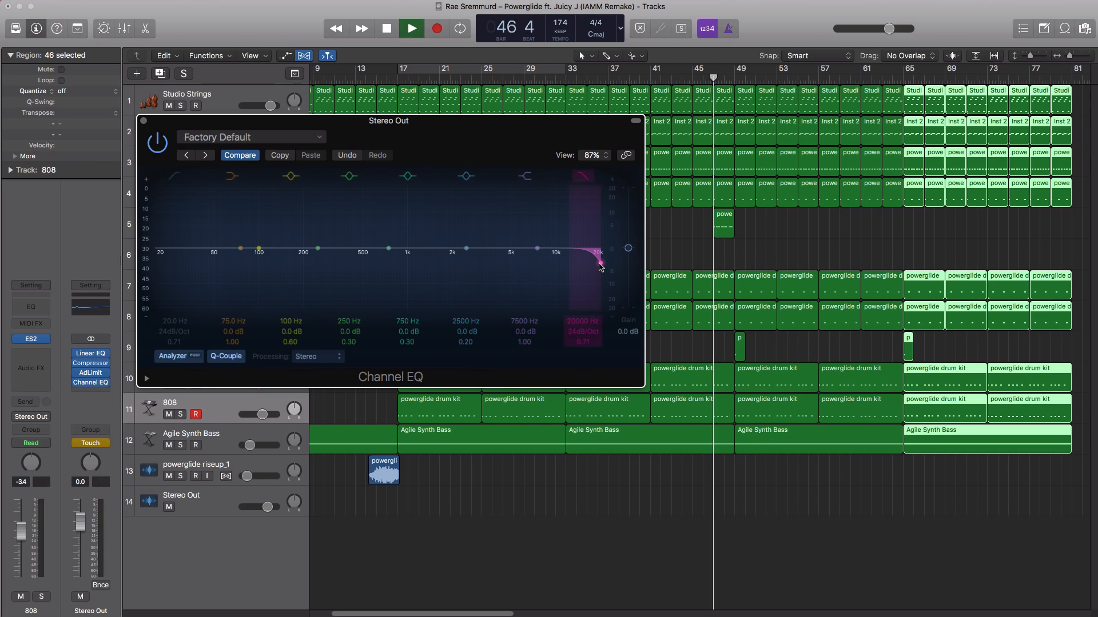
mouse_move(601, 265)
mouse_down()
mouse_move(303, 264)
mouse_move(303, 245)
mouse_move(312, 260)
mouse_move(612, 268)
mouse_up()
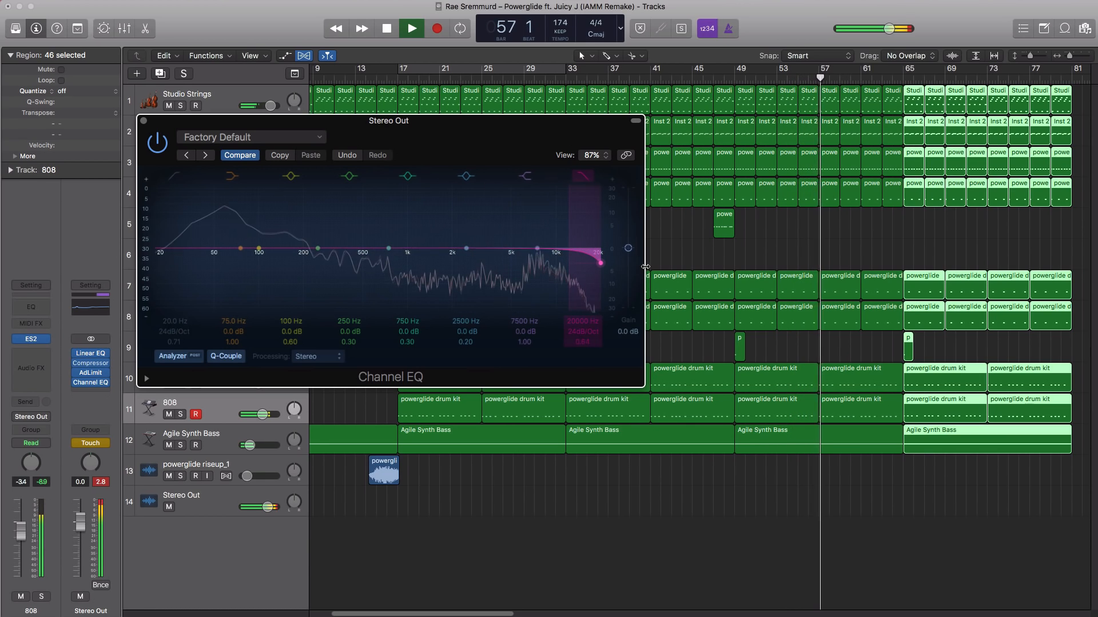
key(space)
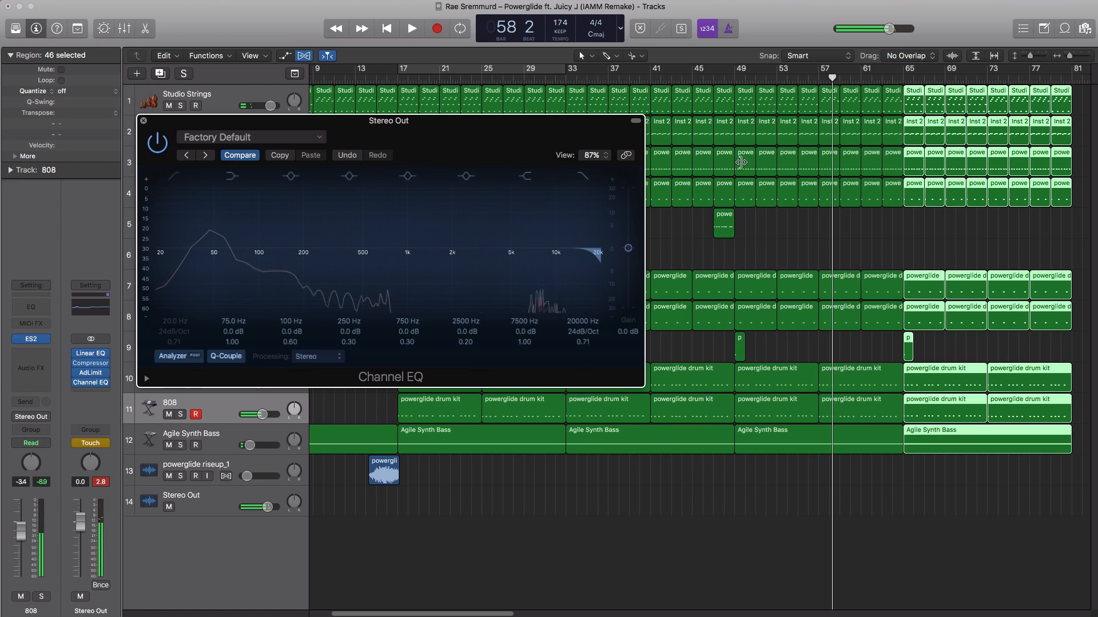
Close the Channel EQ and replay the arrangement from bar 47 to about bar 58
click(144, 121)
click(713, 79)
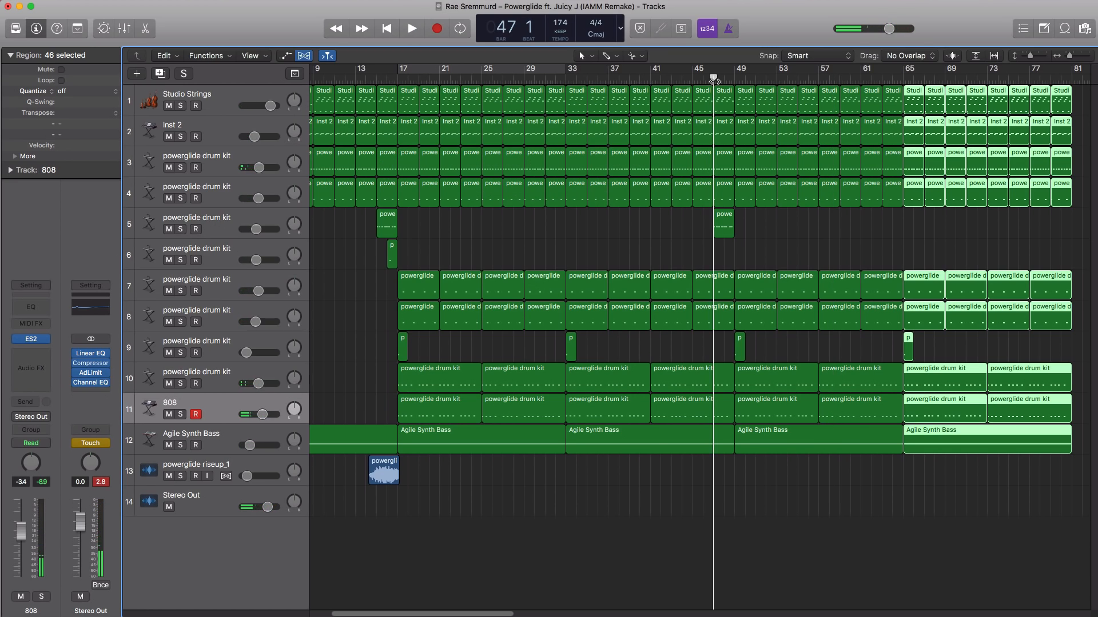
key(space)
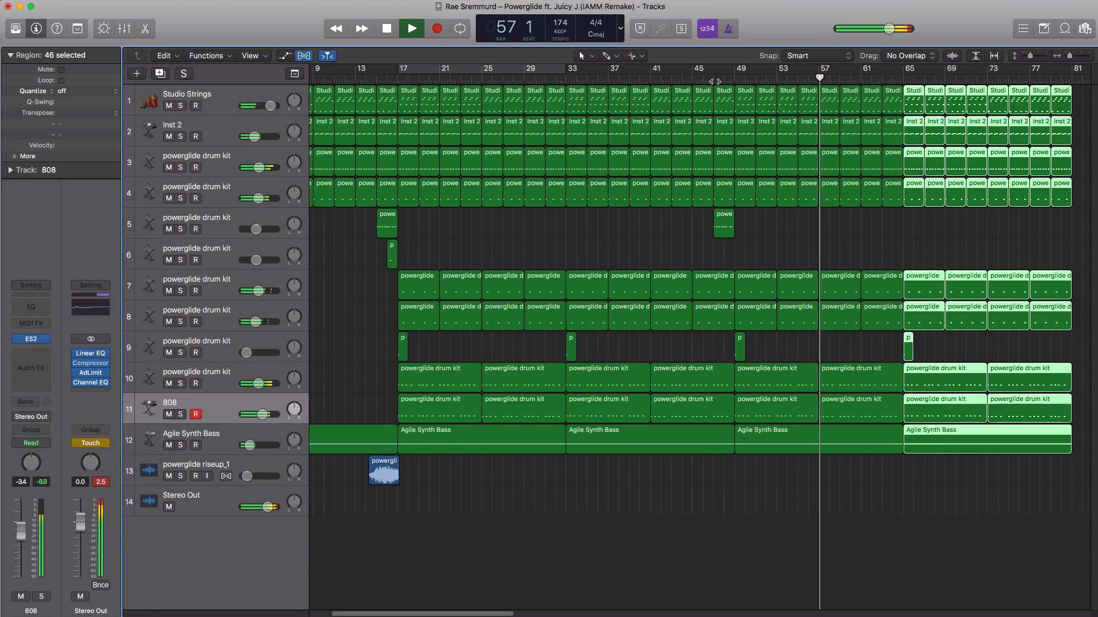
key(space)
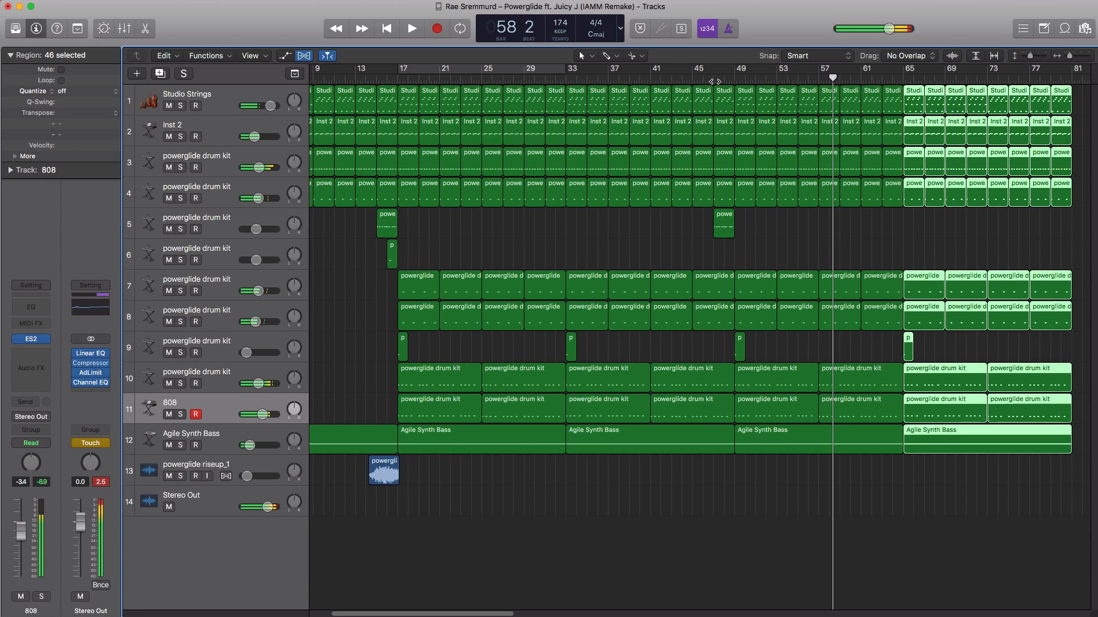
Deselect the regions, play the full arrangement from bar 1 past its end, and return the playhead to the start
click(716, 264)
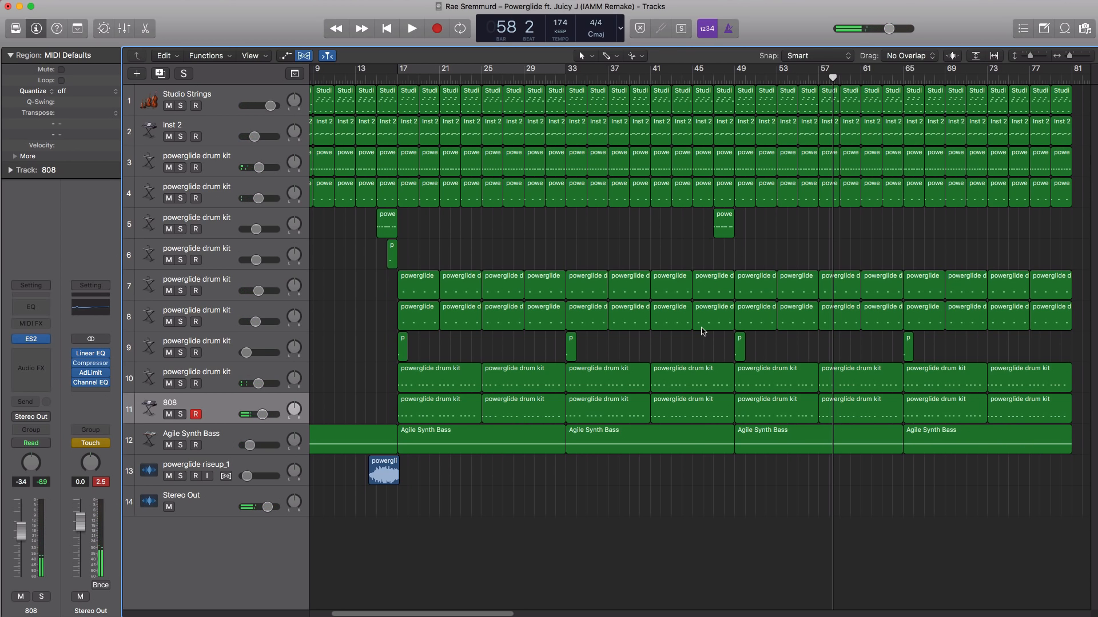
scroll(702, 333, down, 3)
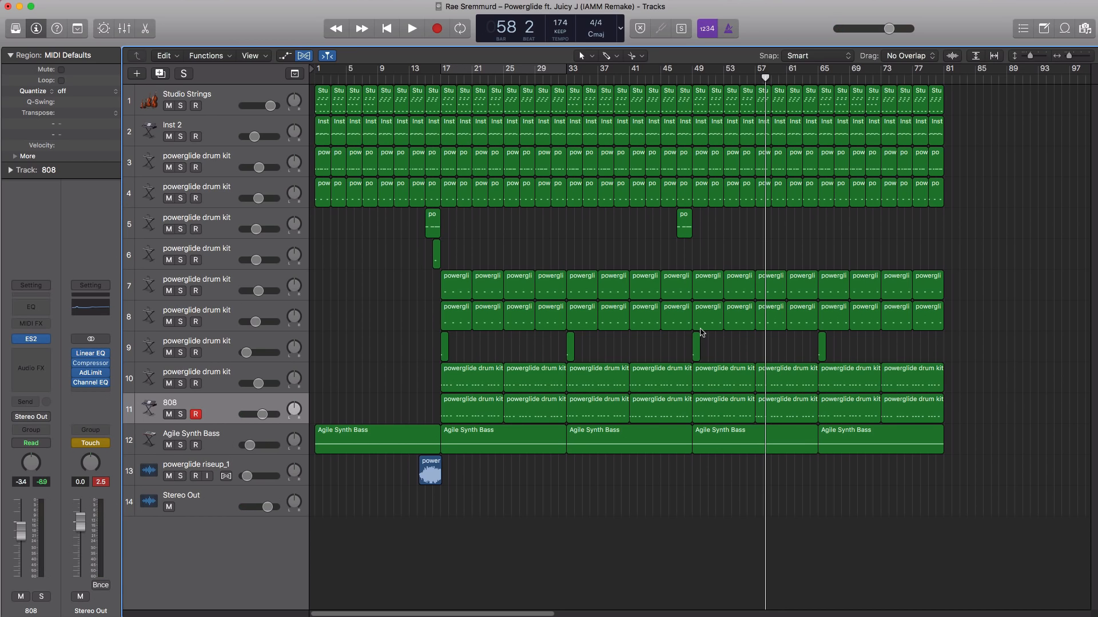
key(Return)
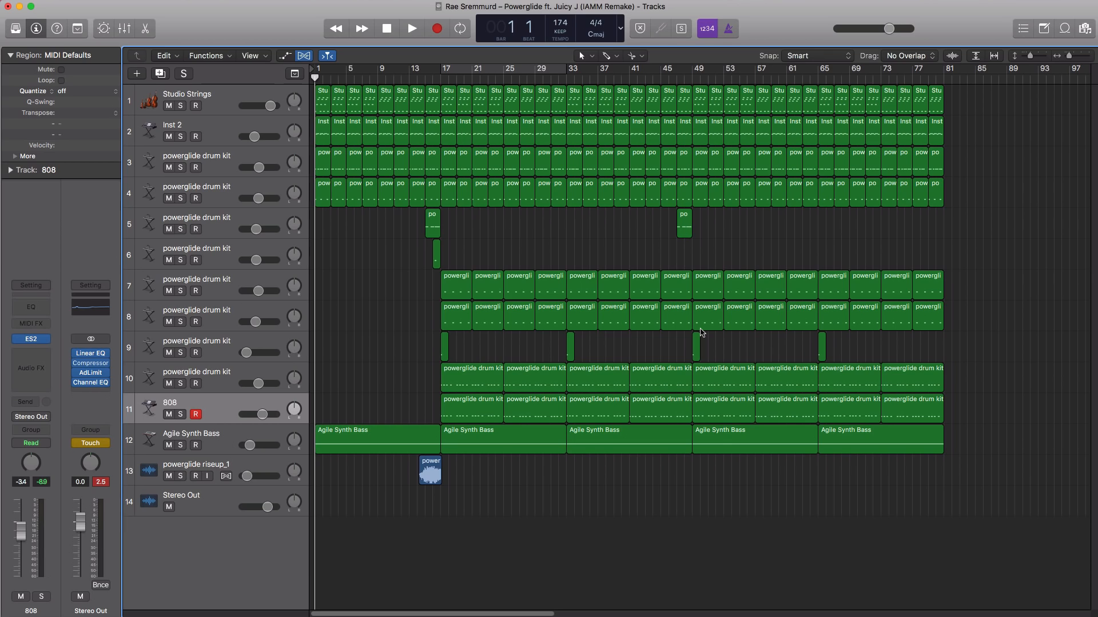
key(space)
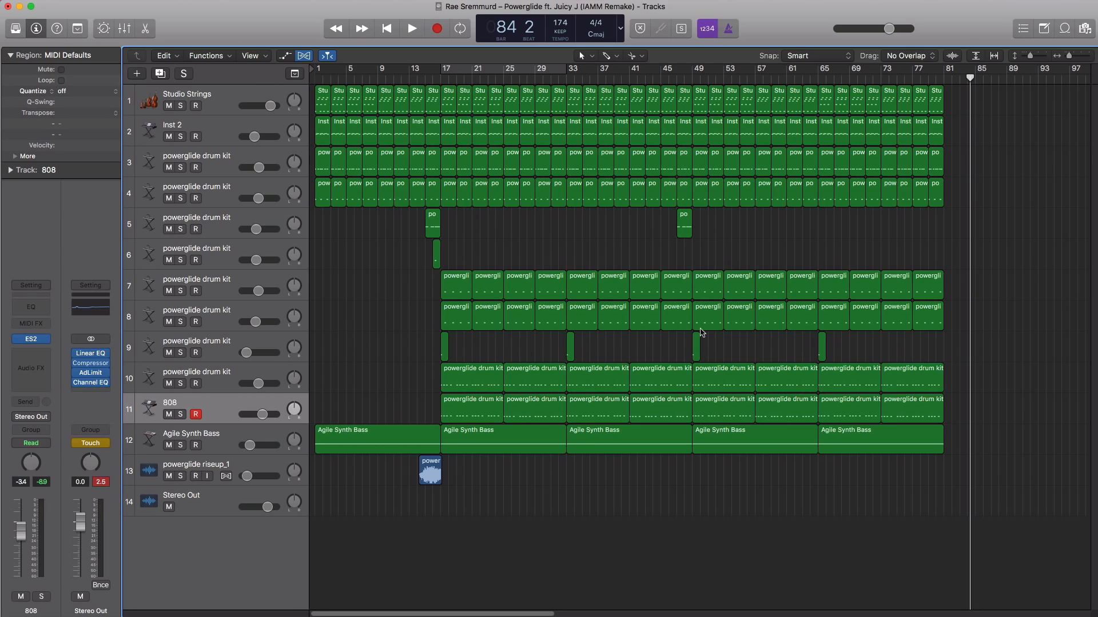
key(Return)
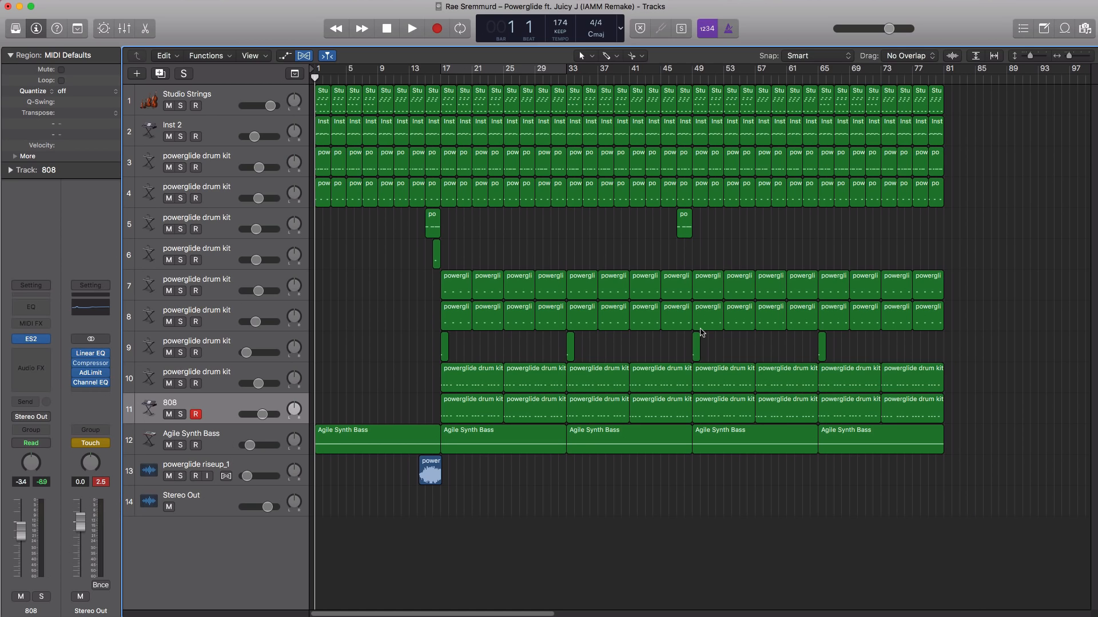